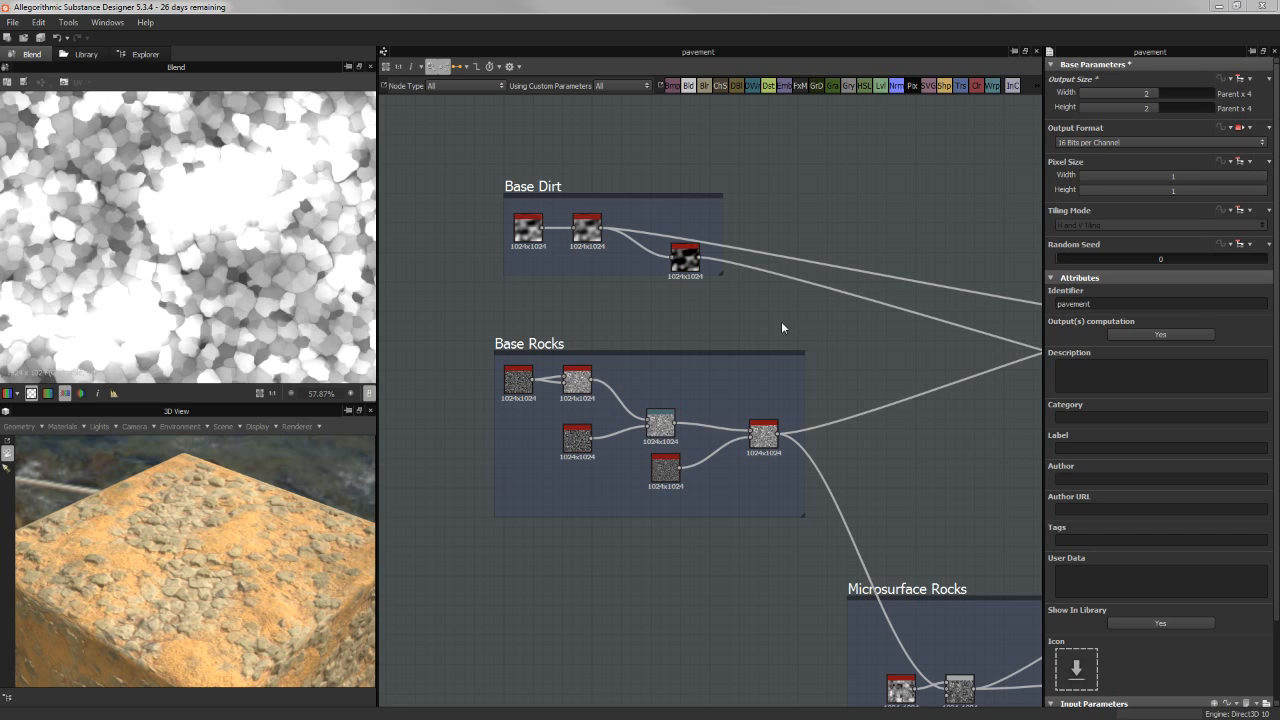
# Preview the Perlin Noise, Histogram Range and Histogram Scan nodes of the Base Dirt frame one after another.
pyautogui.moveTo(595, 303); pyautogui.dragTo(583, 303, button='middle')
pyautogui.moveTo(458, 147); pyautogui.dragTo(678, 290)
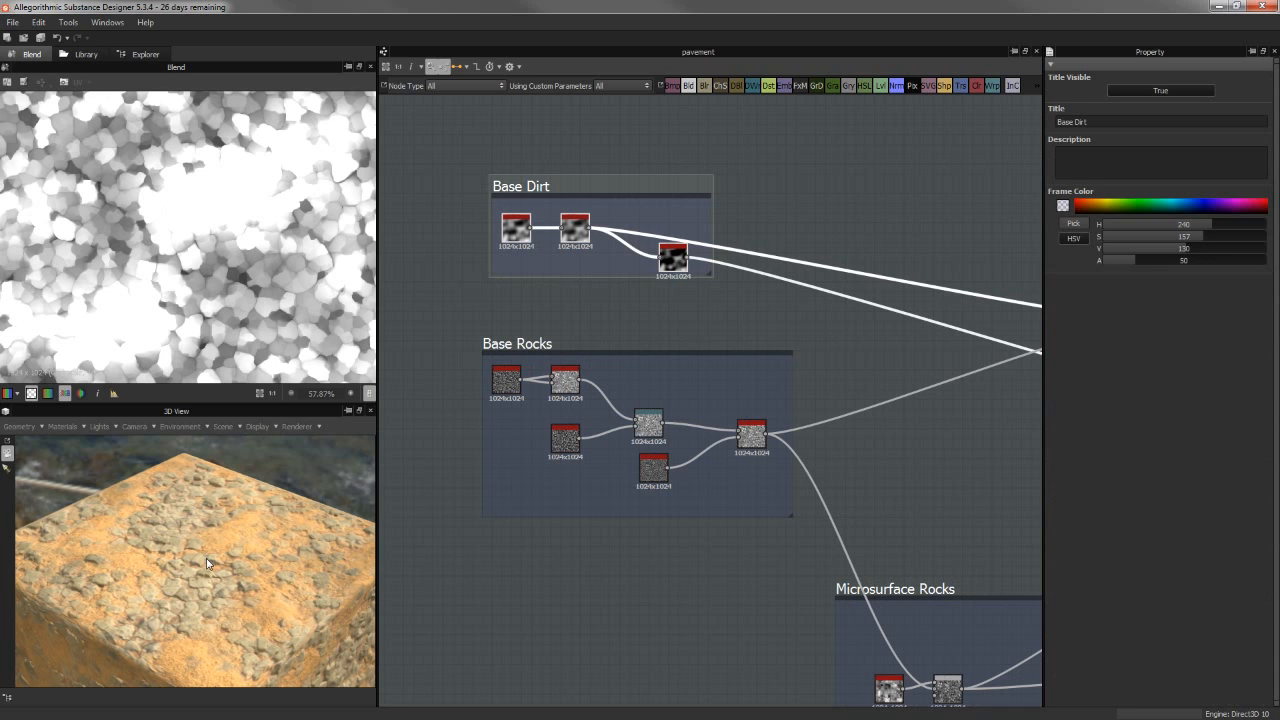
pyautogui.scroll(2, 582, 304)
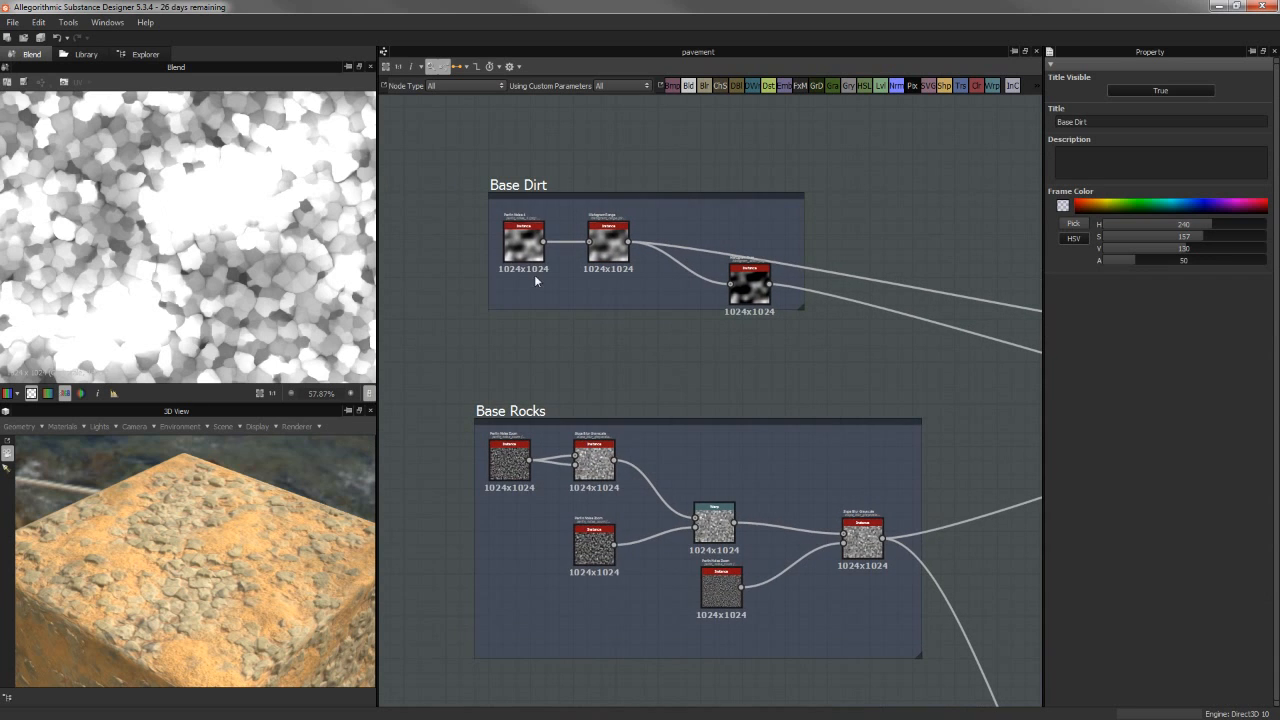
pyautogui.click(513, 248)
pyautogui.doubleClick(513, 248)
pyautogui.scroll(-2, 144, 269)
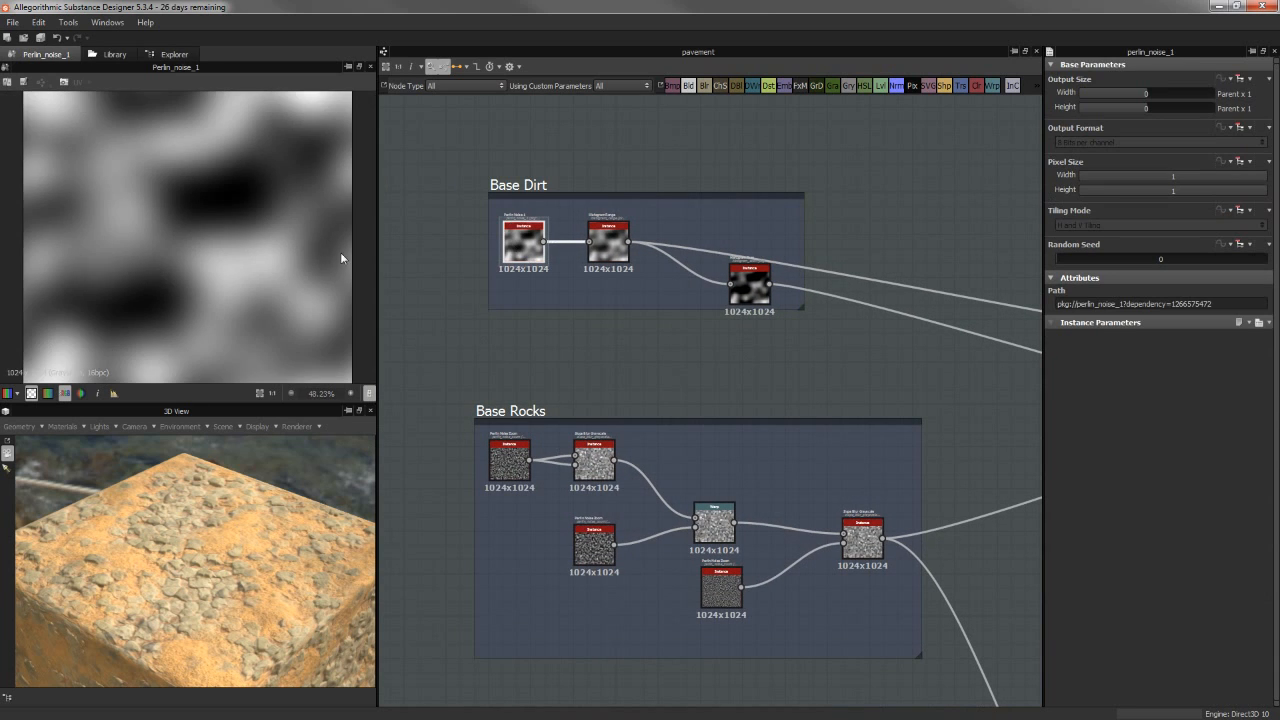
pyautogui.doubleClick(598, 249)
pyautogui.scroll(1, 101, 256)
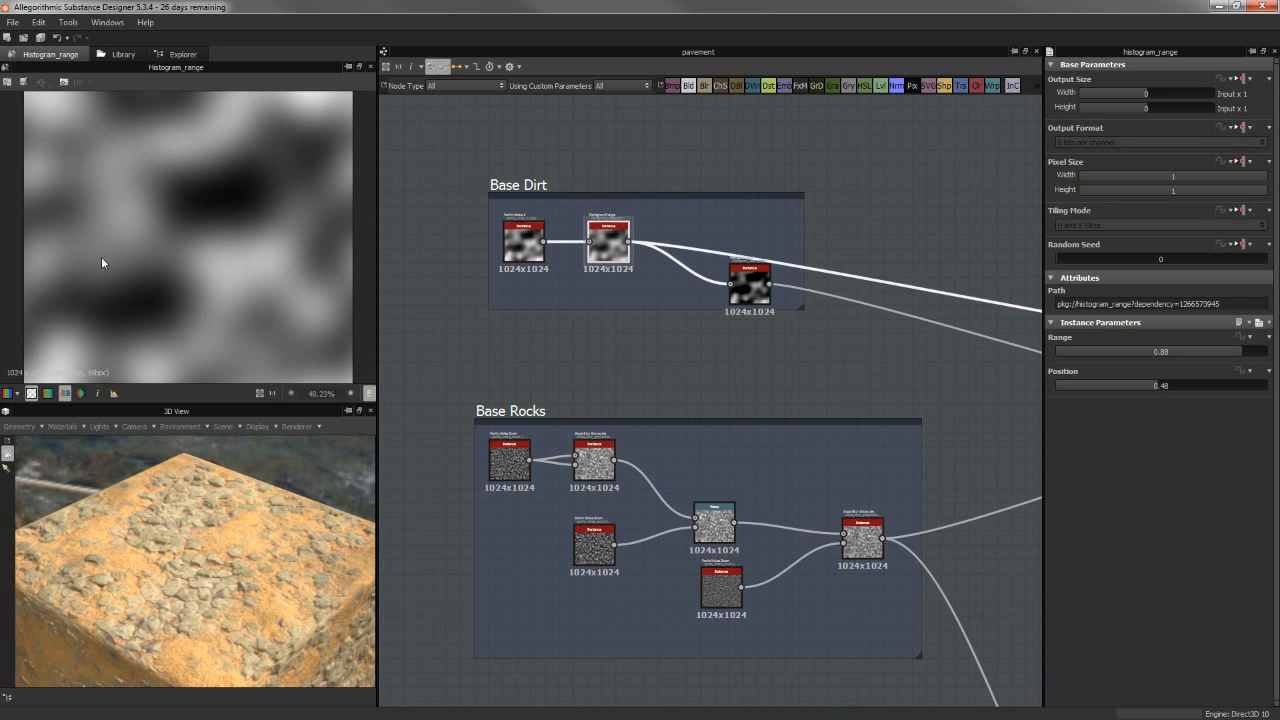
pyautogui.doubleClick(745, 284)
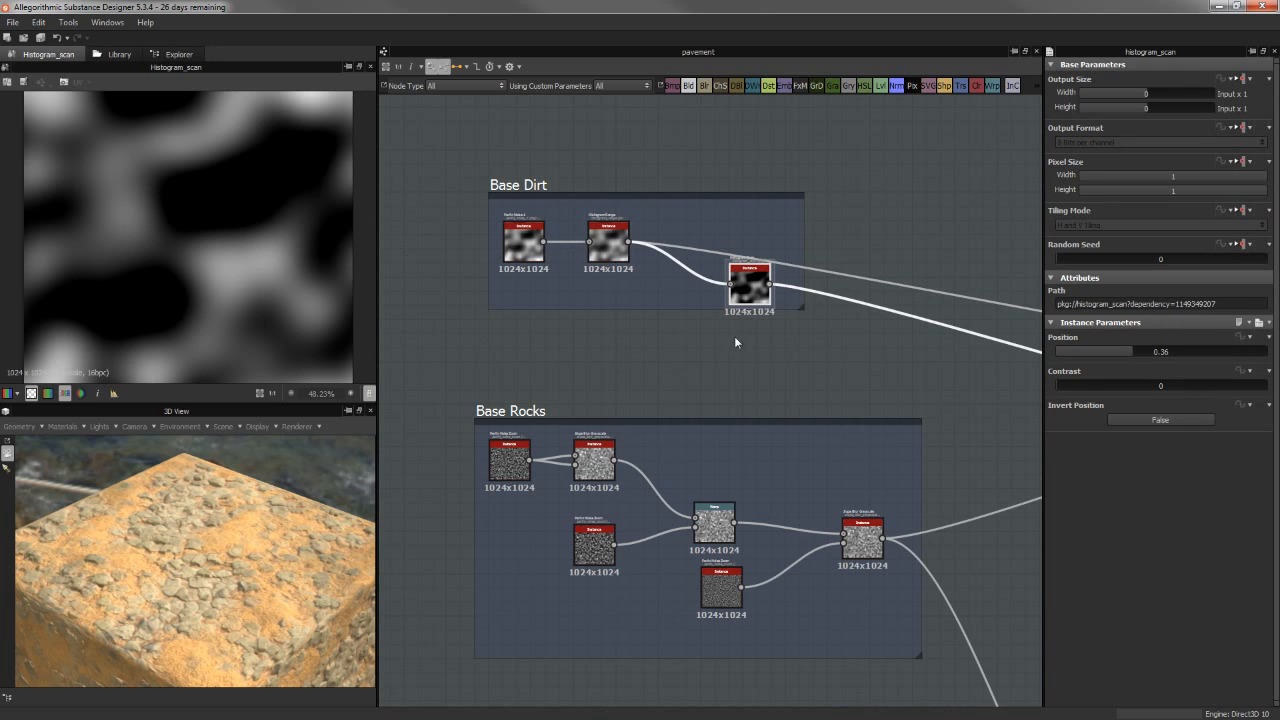
# Move the Histogram Scan node slightly down in the Base Dirt frame and widen the graph view.
pyautogui.scroll(-1, 770, 354)
pyautogui.moveTo(754, 296); pyautogui.dragTo(754, 320)
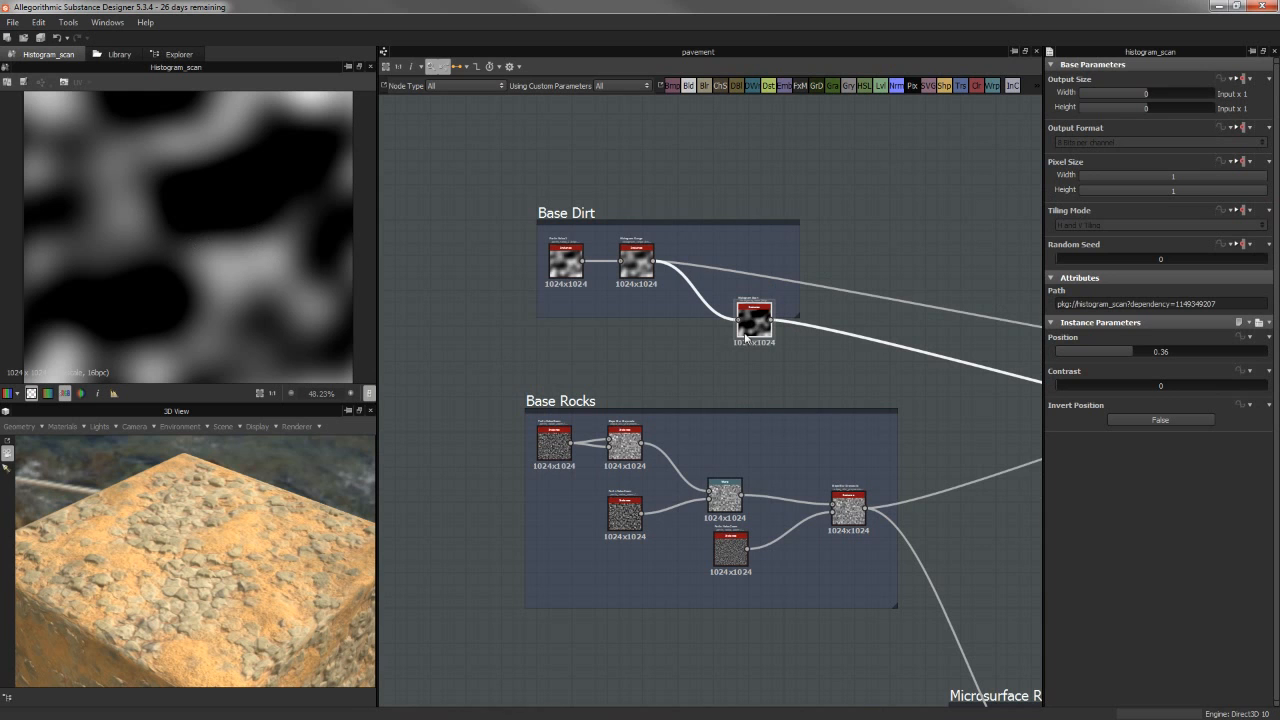
pyautogui.scroll(3, 781, 348)
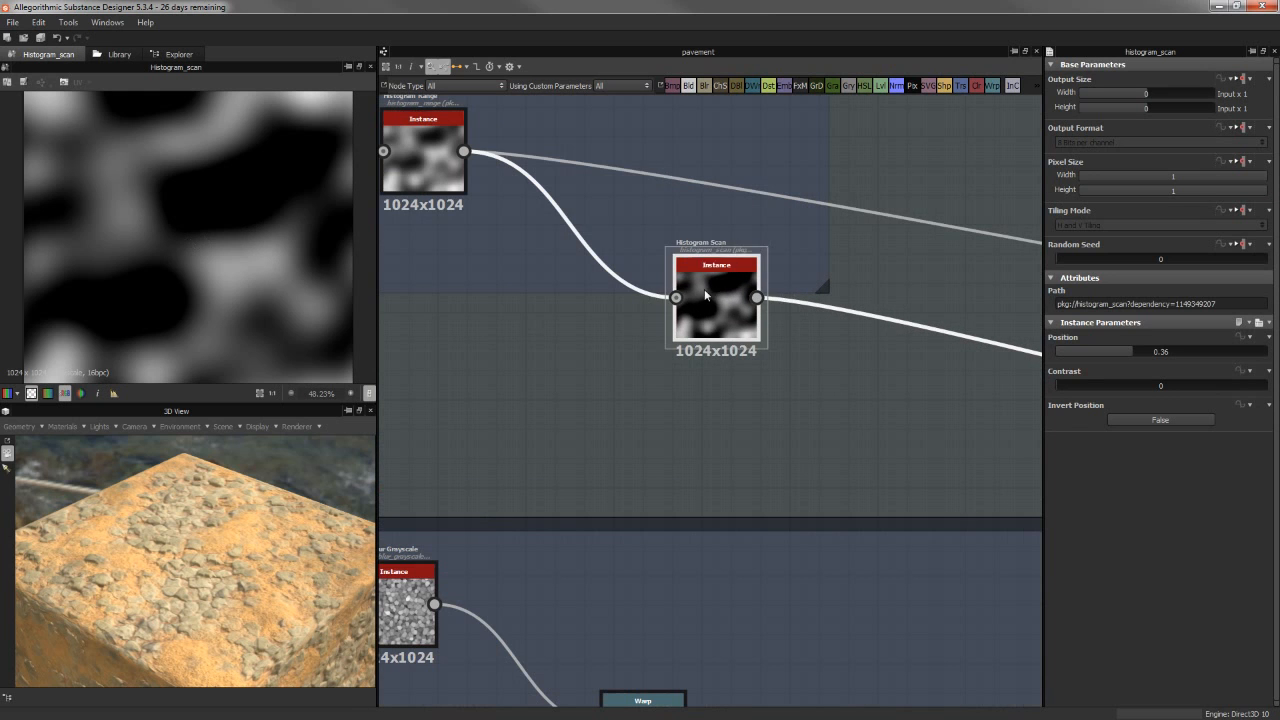
pyautogui.moveTo(378, 377); pyautogui.dragTo(277, 377)
pyautogui.scroll(-5, 759, 371)
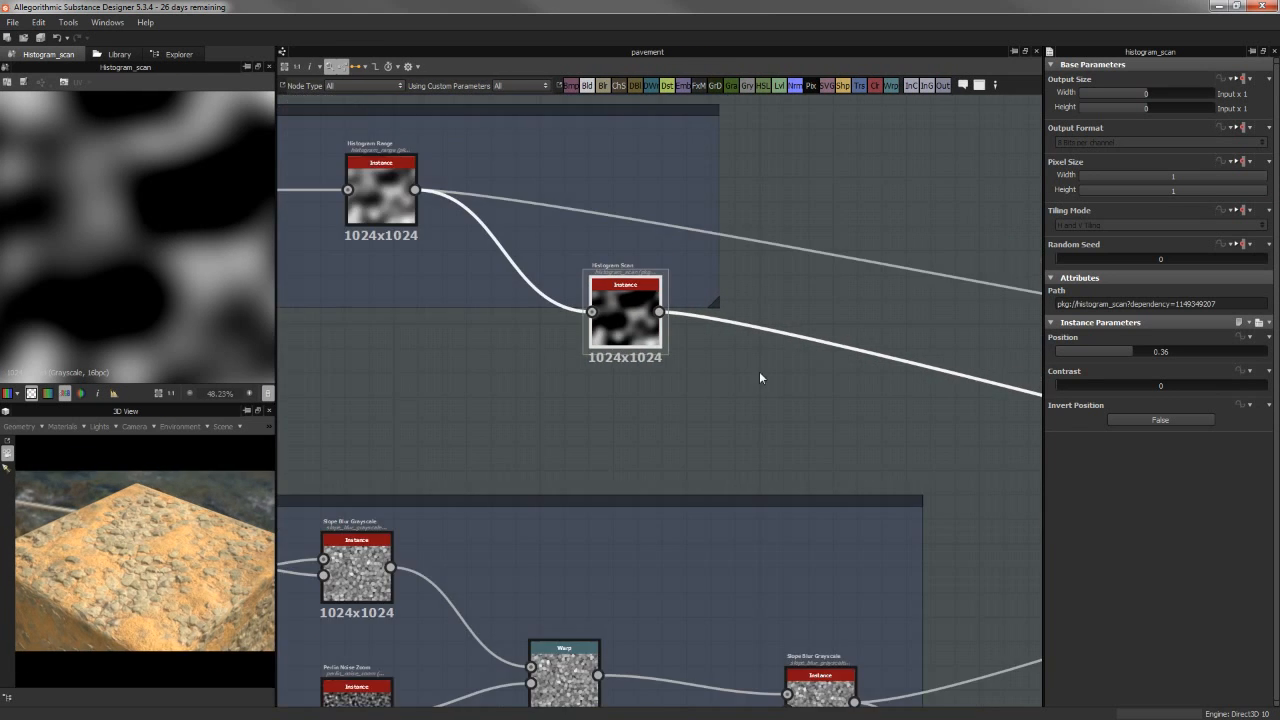
# Trace where the Base Dirt outputs lead in the graph, examining the Ground Mask frame and its incoming links.
pyautogui.scroll(-1, 875, 393)
pyautogui.moveTo(798, 377); pyautogui.dragTo(547, 330, button='middle')
pyautogui.scroll(1, 840, 327)
pyautogui.moveTo(776, 292); pyautogui.dragTo(572, 267, button='middle')
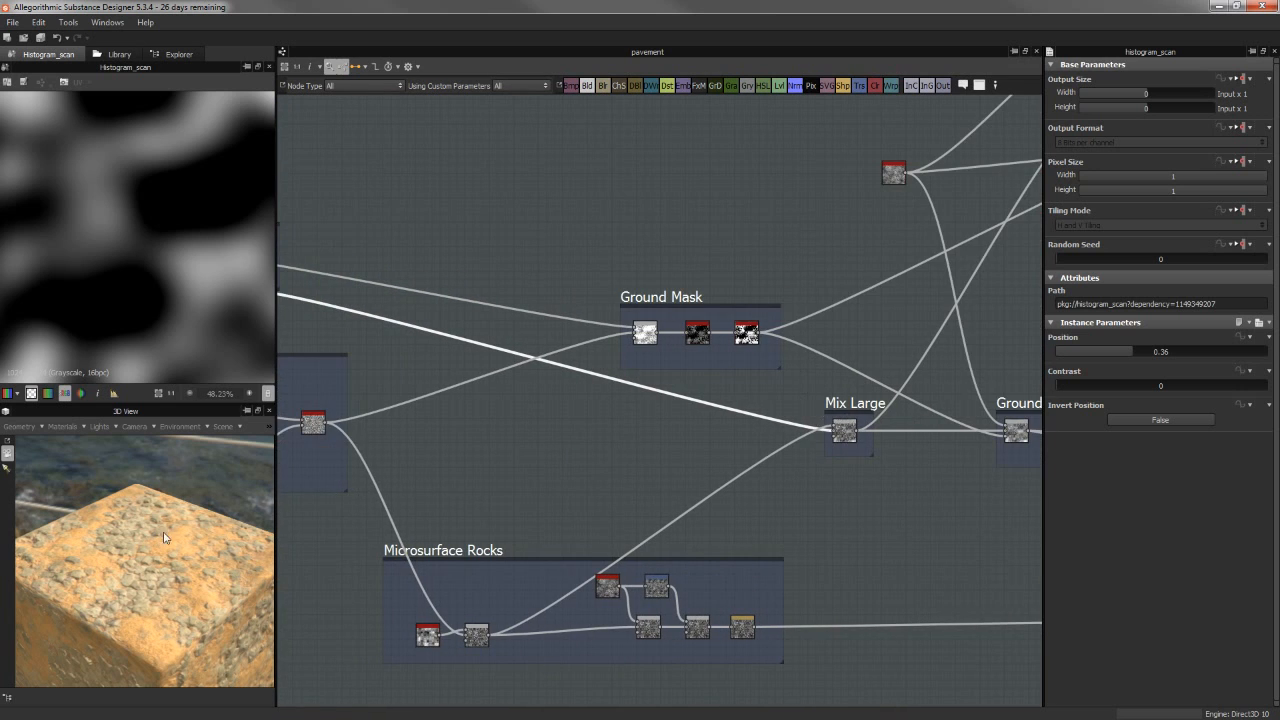
pyautogui.moveTo(623, 327); pyautogui.dragTo(685, 347, button='middle')
pyautogui.click(800, 372)
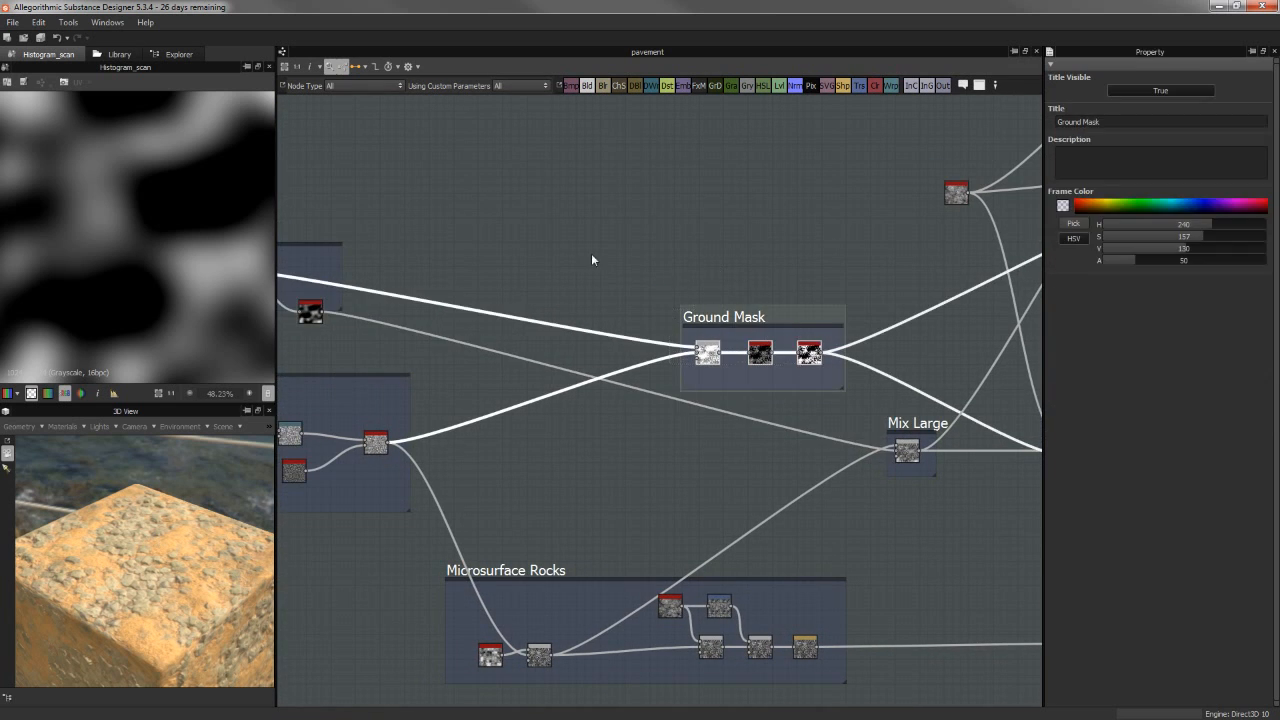
pyautogui.click(478, 252)
pyautogui.moveTo(476, 252); pyautogui.dragTo(680, 230, button='middle')
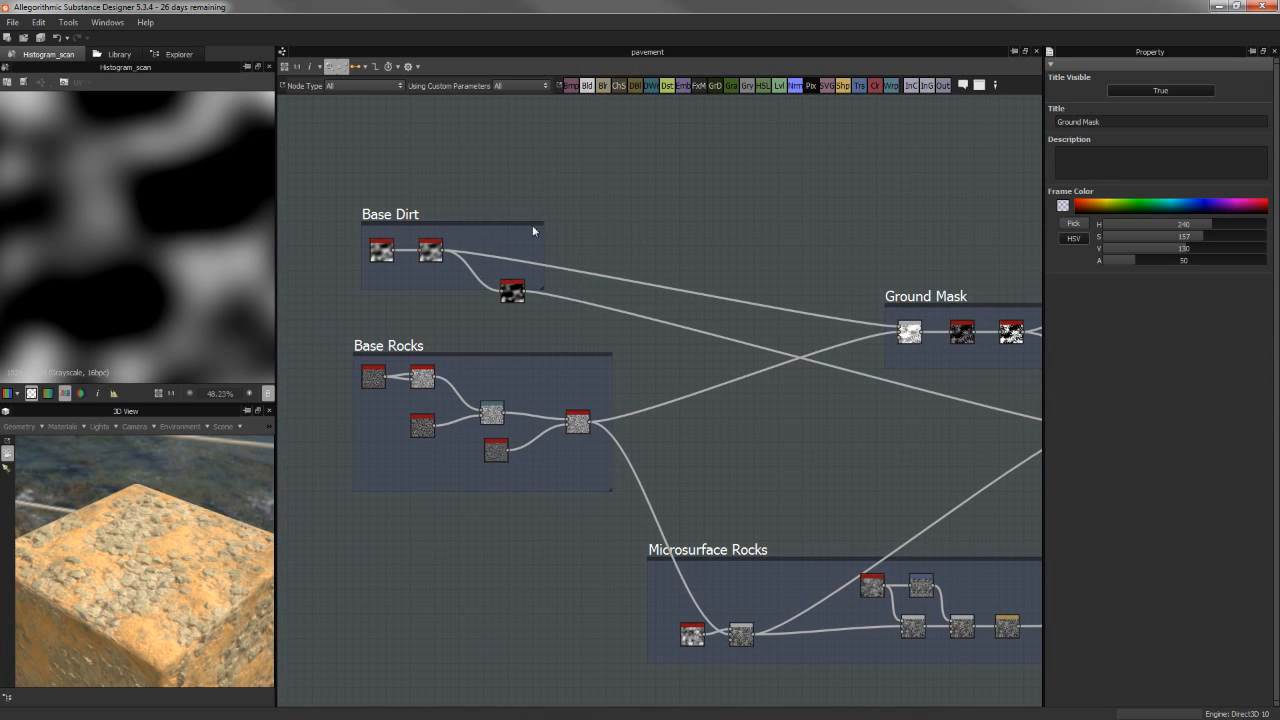
# Preview the first Perlin Noise Zoom node in Base Rocks and its Slope Blur Grayscale in an enlarged 2D view.
pyautogui.click(508, 289)
pyautogui.scroll(5, 373, 377)
pyautogui.click(373, 377)
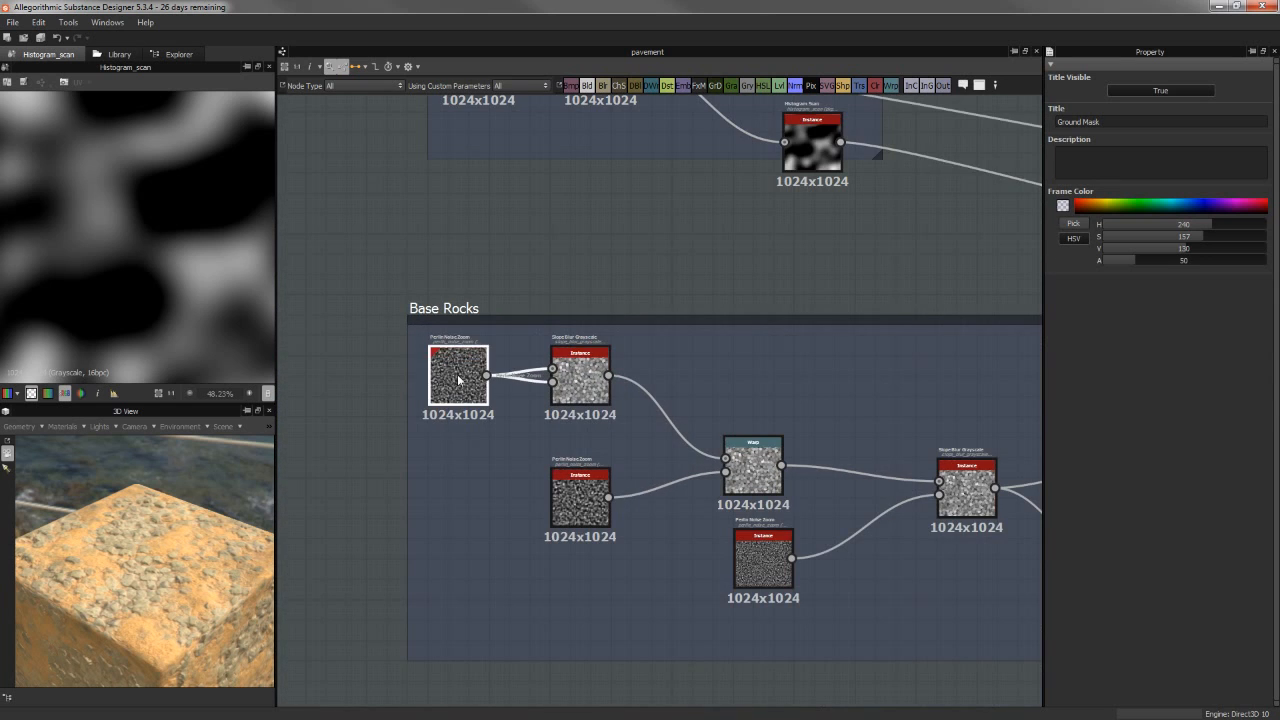
pyautogui.doubleClick(458, 380)
pyautogui.doubleClick(595, 385)
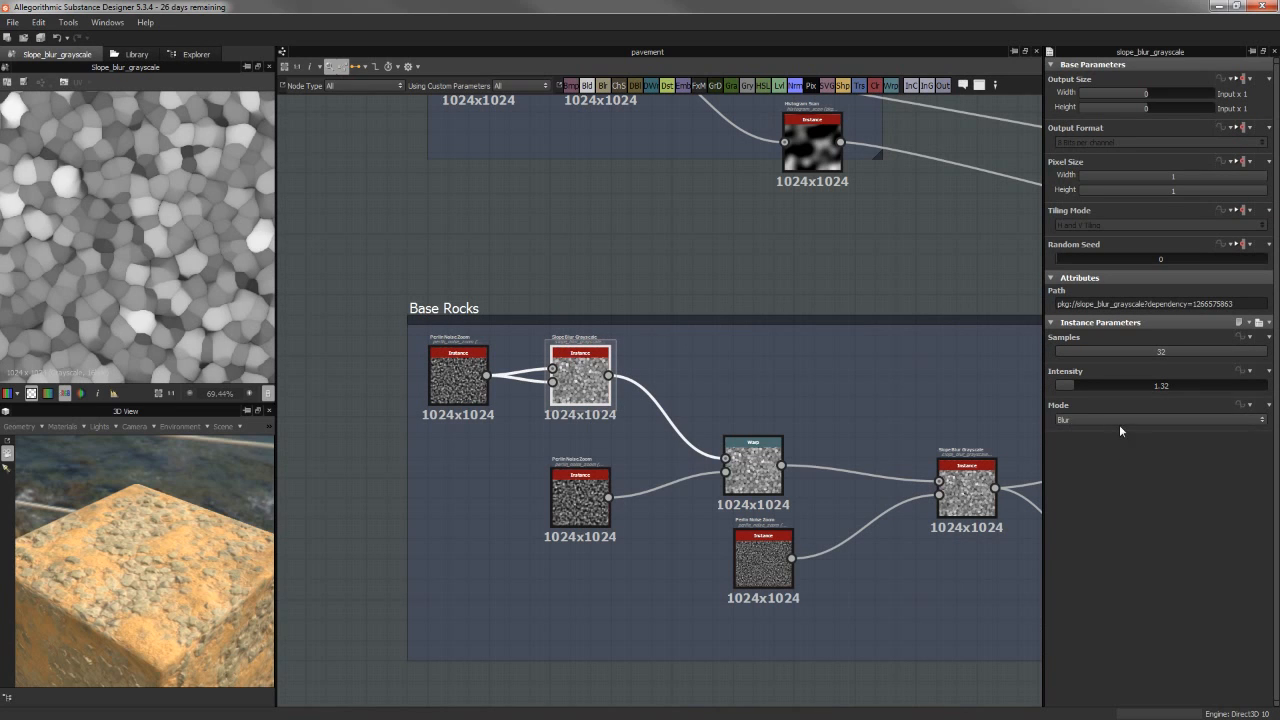
pyautogui.scroll(4, 189, 278)
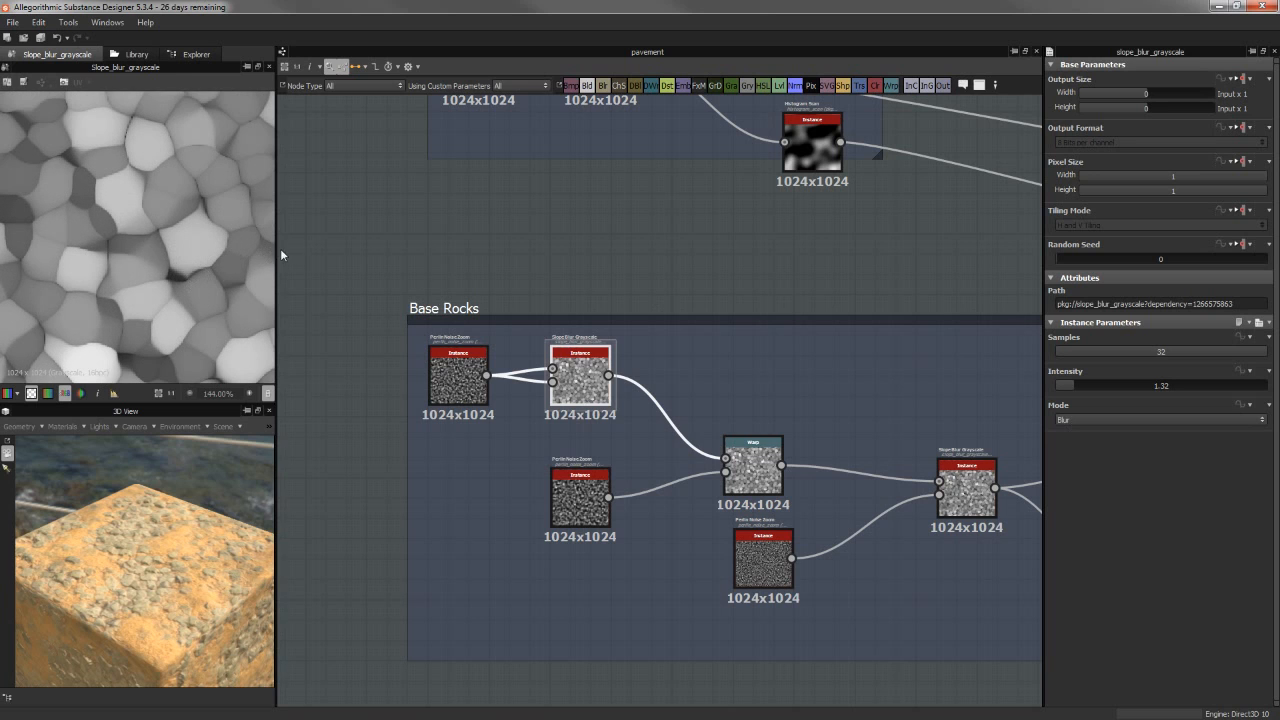
pyautogui.moveTo(280, 248); pyautogui.dragTo(395, 250)
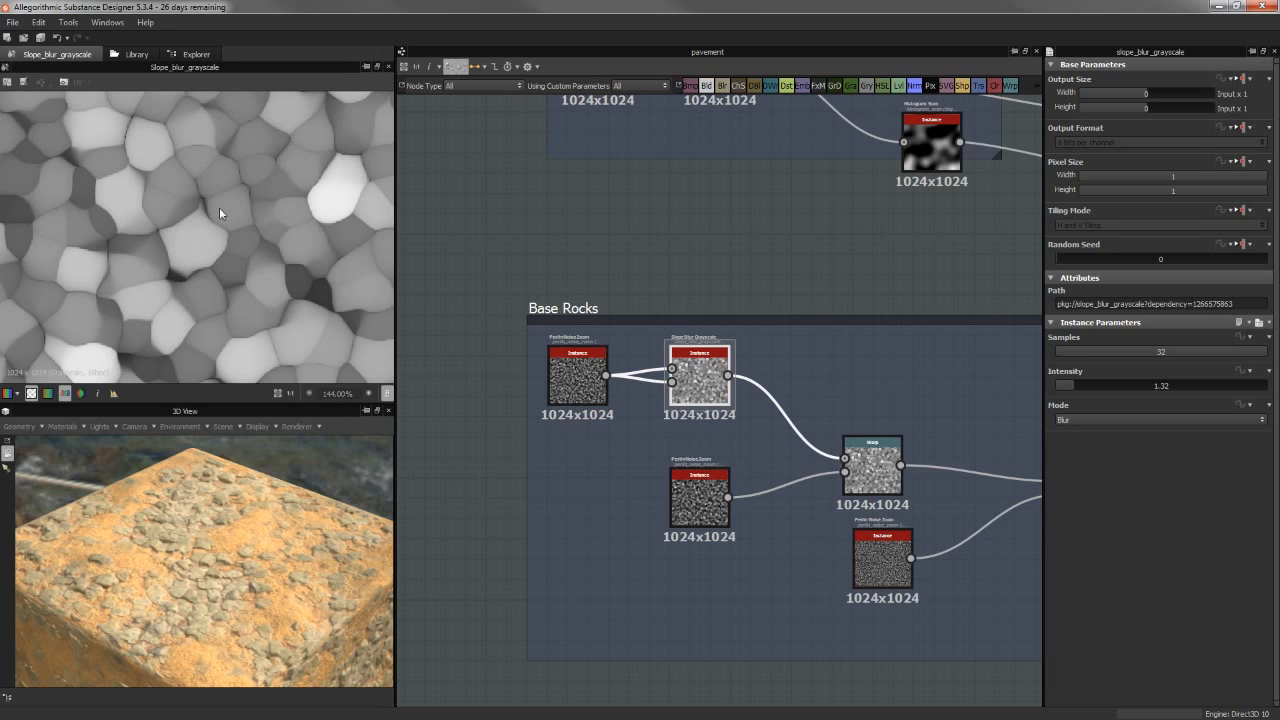
# Preview the Warp node in Base Rocks up close, as well as the Perlin Noise Zoom node that drives it.
pyautogui.click(702, 248)
pyautogui.scroll(-3, 806, 300)
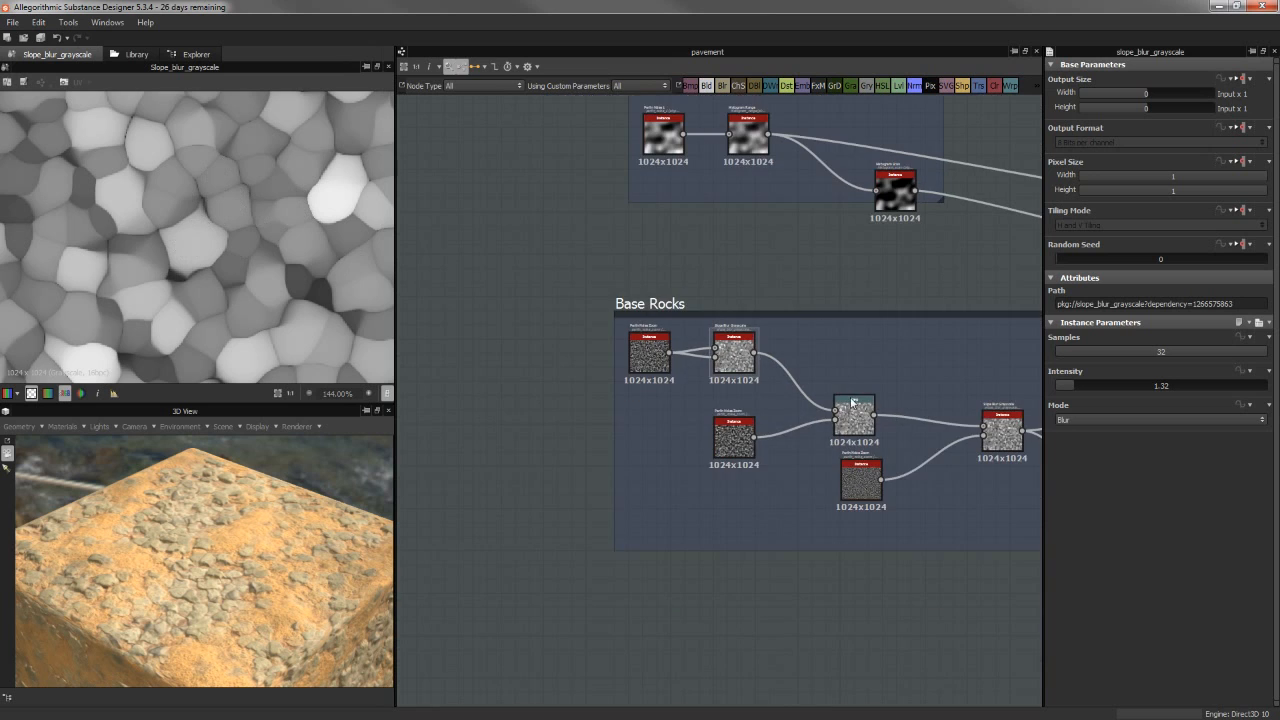
pyautogui.moveTo(860, 420); pyautogui.dragTo(799, 376, button='middle')
pyautogui.doubleClick(799, 377)
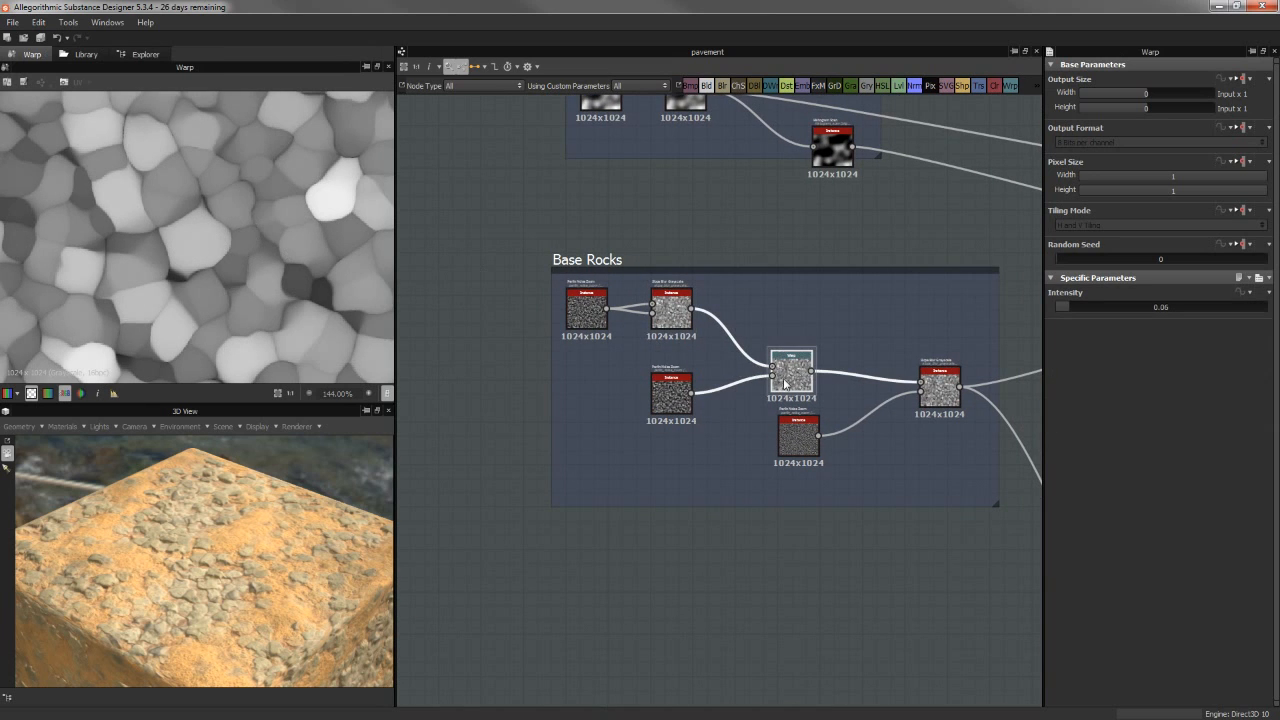
pyautogui.scroll(3, 203, 224)
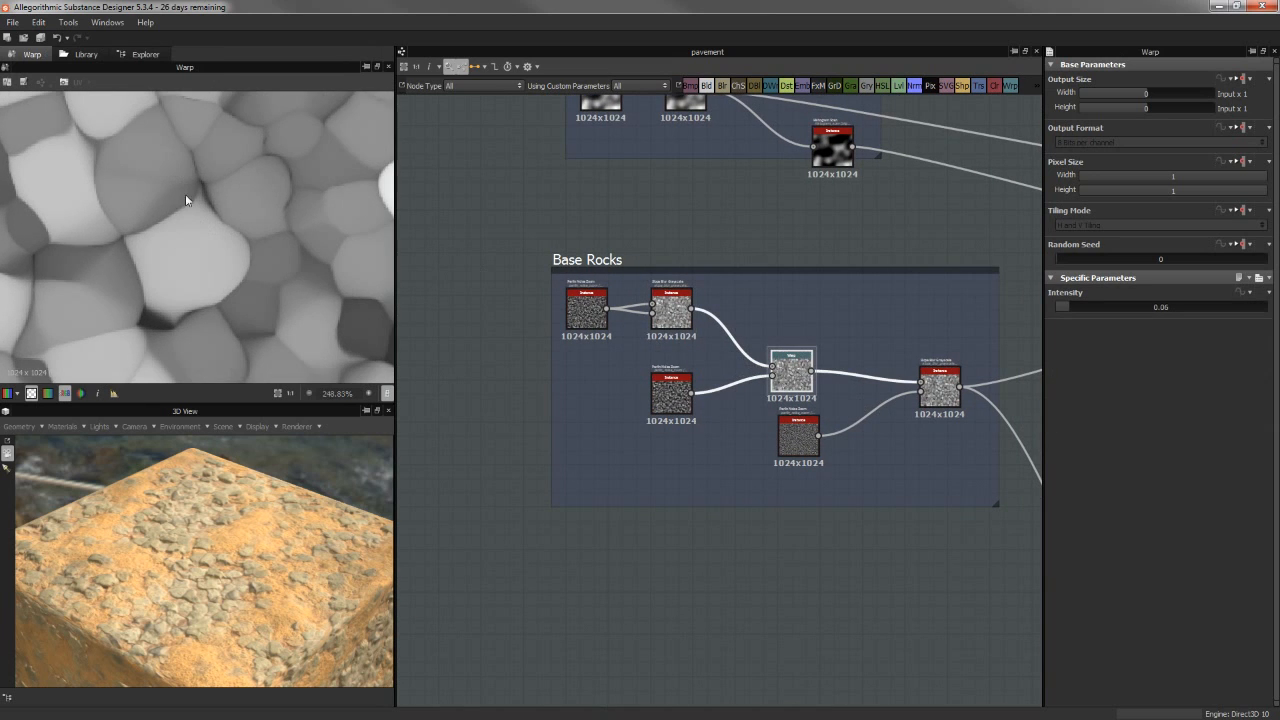
pyautogui.scroll(-3, 141, 323)
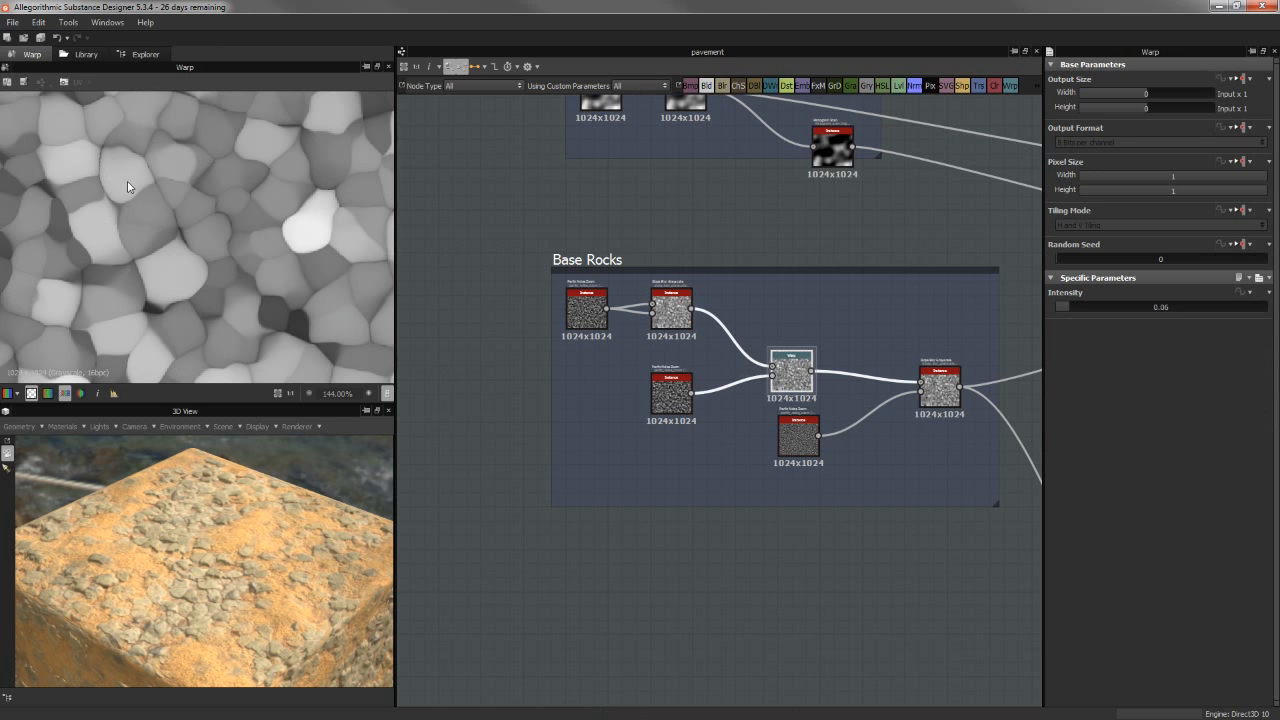
pyautogui.click(671, 395)
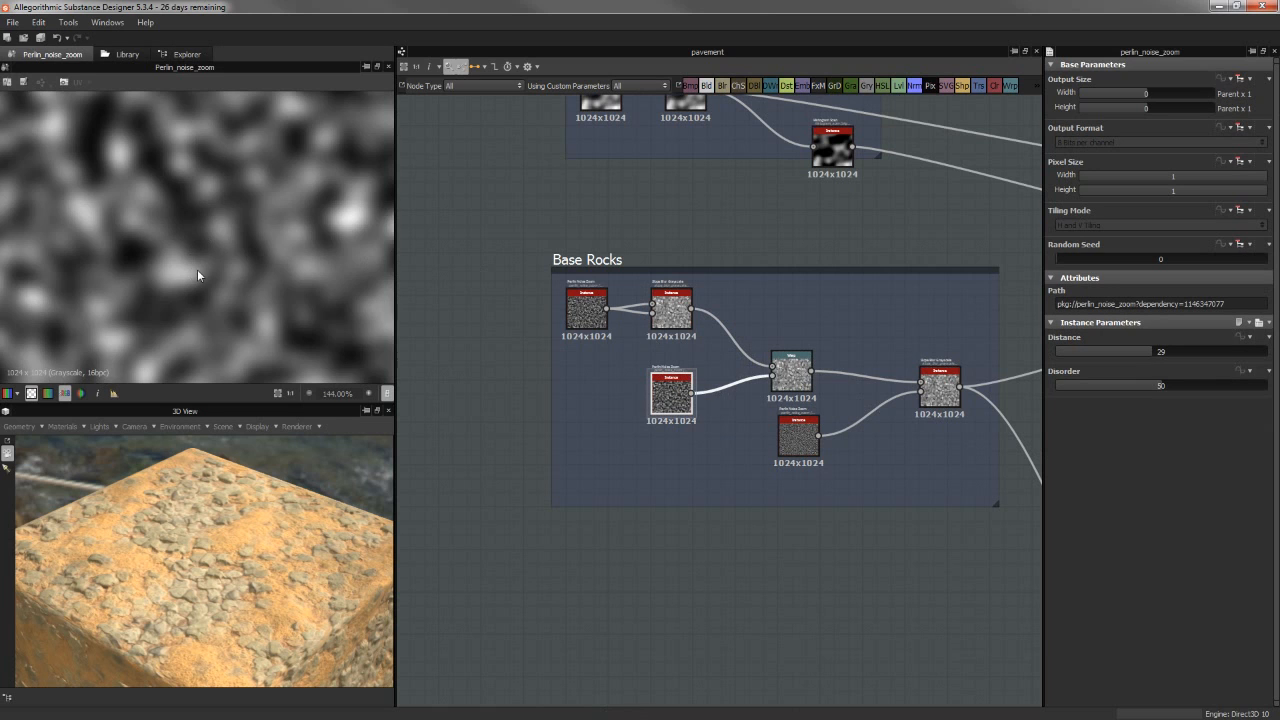
pyautogui.scroll(-4, 197, 270)
pyautogui.scroll(-1, 200, 293)
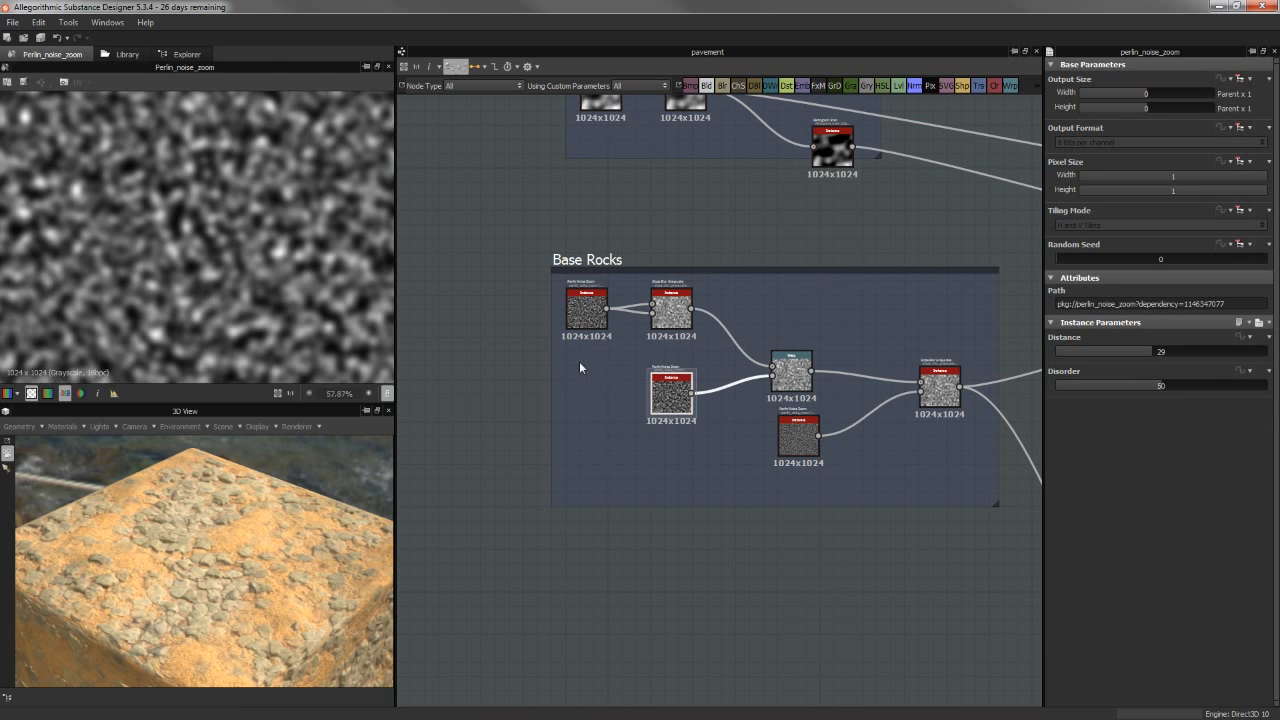
# Preview the final Slope Blur Grayscale node of Base Rocks and enlarge the 2D view around its result.
pyautogui.click(791, 372)
pyautogui.moveTo(878, 399); pyautogui.dragTo(732, 376, button='middle')
pyautogui.click(794, 368)
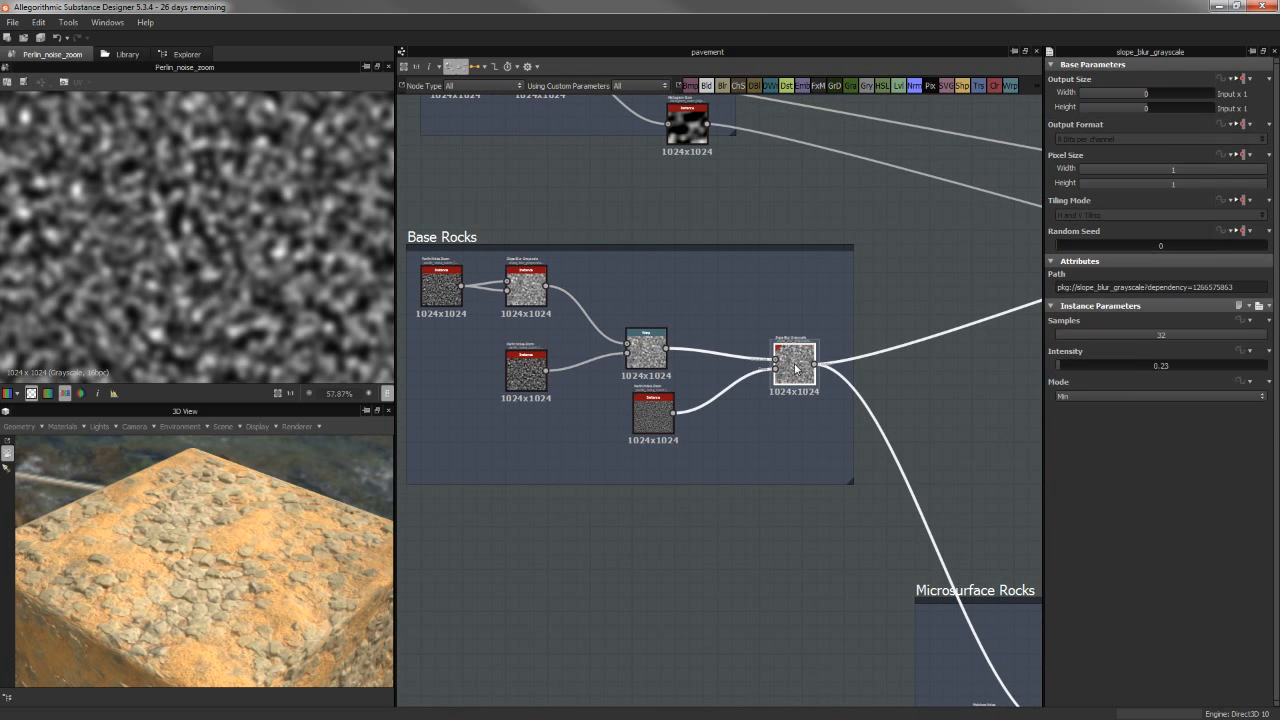
pyautogui.scroll(3, 290, 232)
pyautogui.scroll(1, 288, 239)
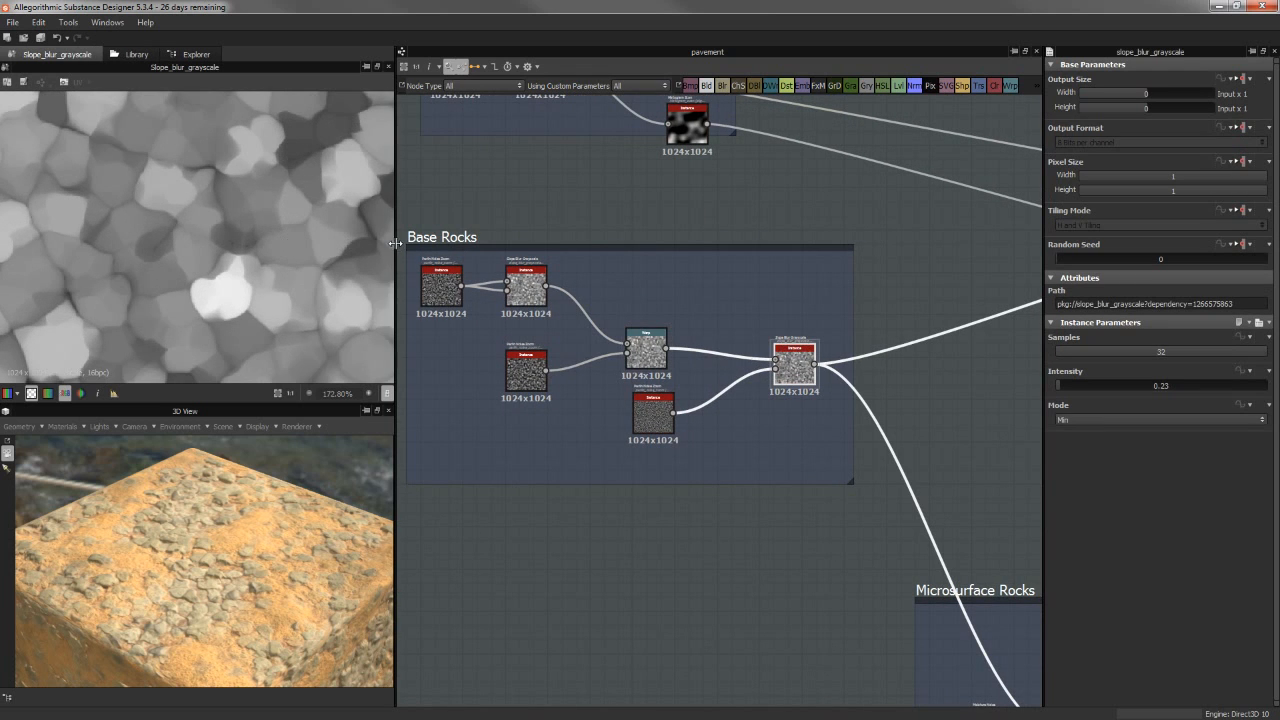
pyautogui.moveTo(396, 243); pyautogui.dragTo(477, 243)
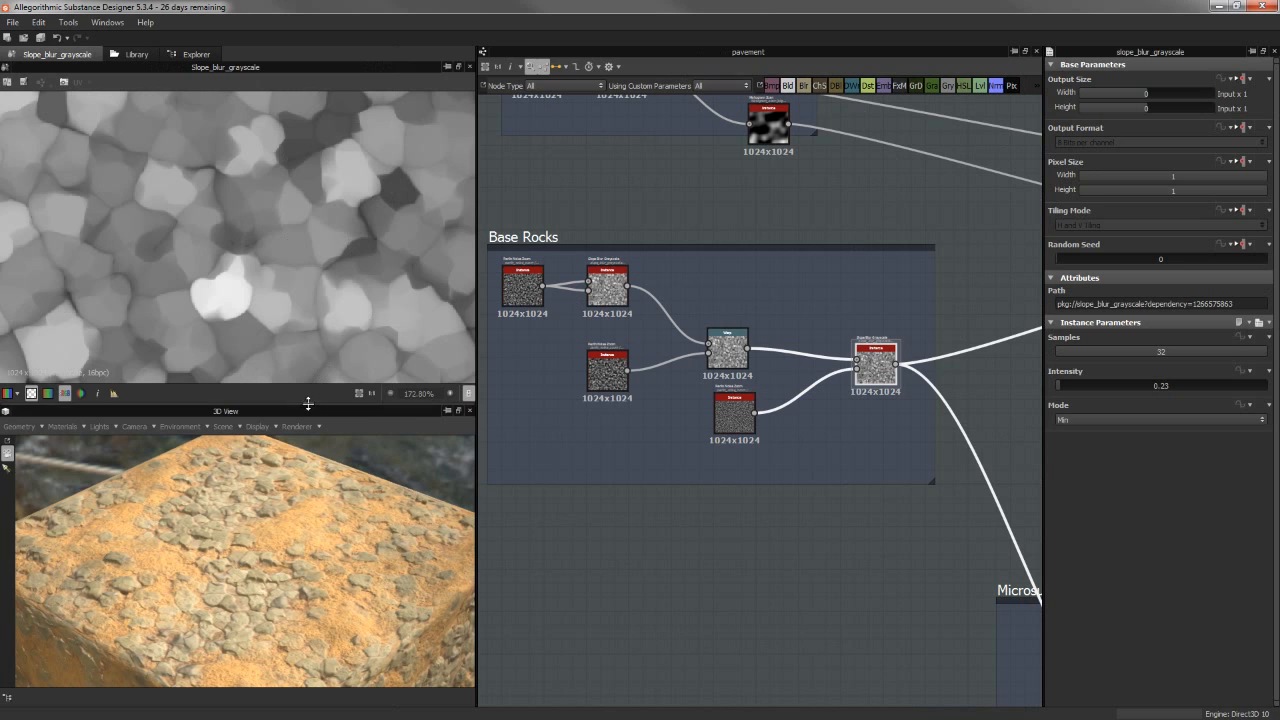
pyautogui.moveTo(308, 403); pyautogui.dragTo(308, 468)
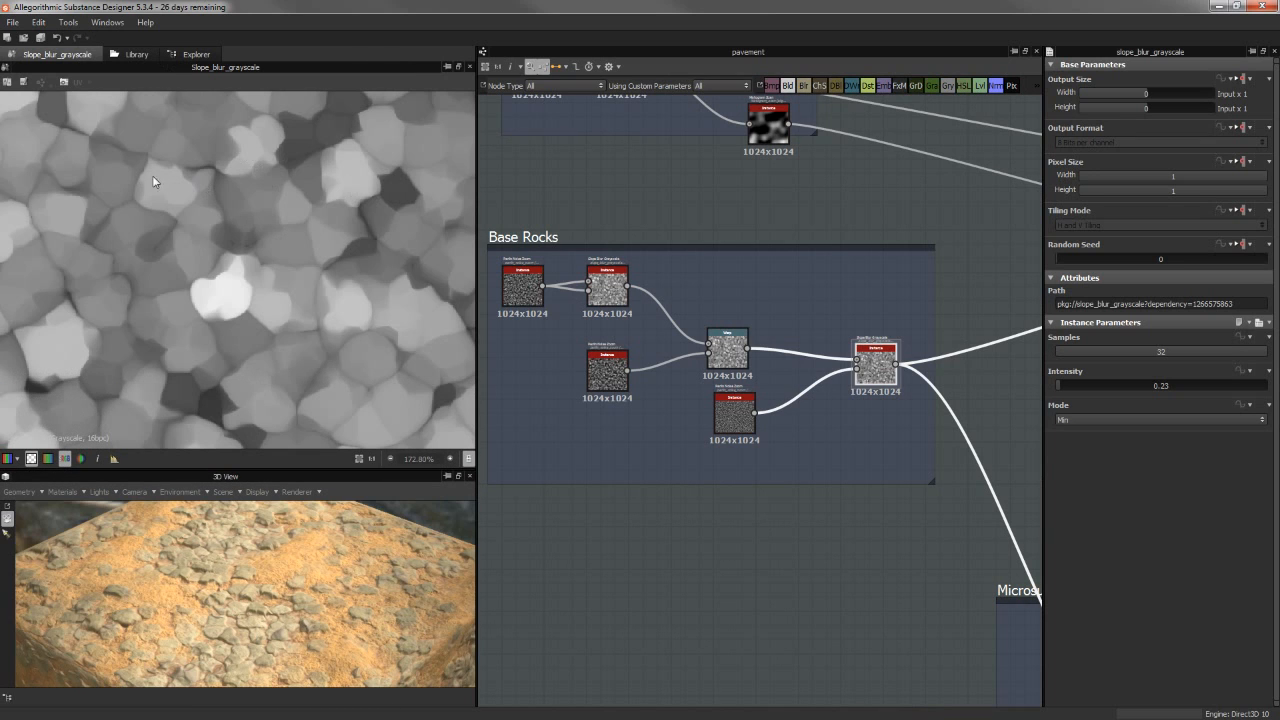
# Preview the Perlin Noise Zoom node feeding the final Slope Blur Grayscale and compare it with the other Base Rocks noise nodes.
pyautogui.click(867, 502)
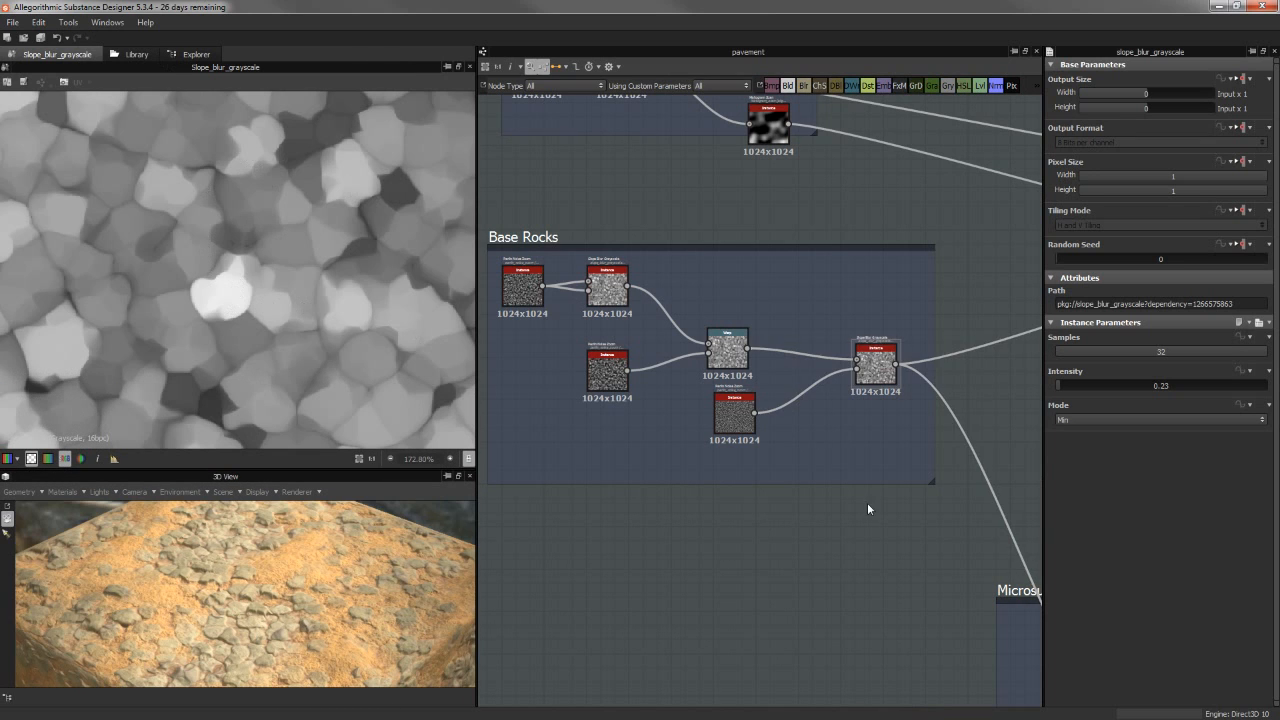
pyautogui.doubleClick(728, 418)
pyautogui.scroll(-2, 330, 339)
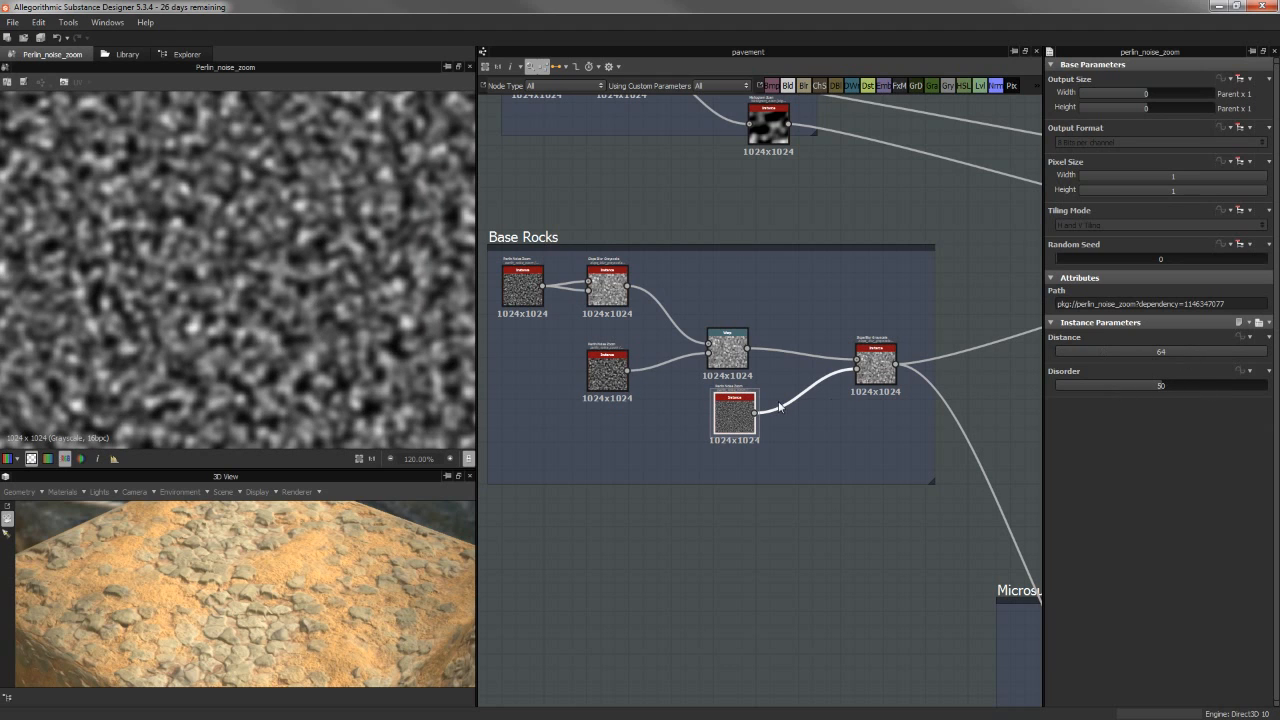
pyautogui.moveTo(604, 347); pyautogui.dragTo(628, 356, button='middle')
pyautogui.moveTo(606, 408); pyautogui.dragTo(638, 413, button='middle')
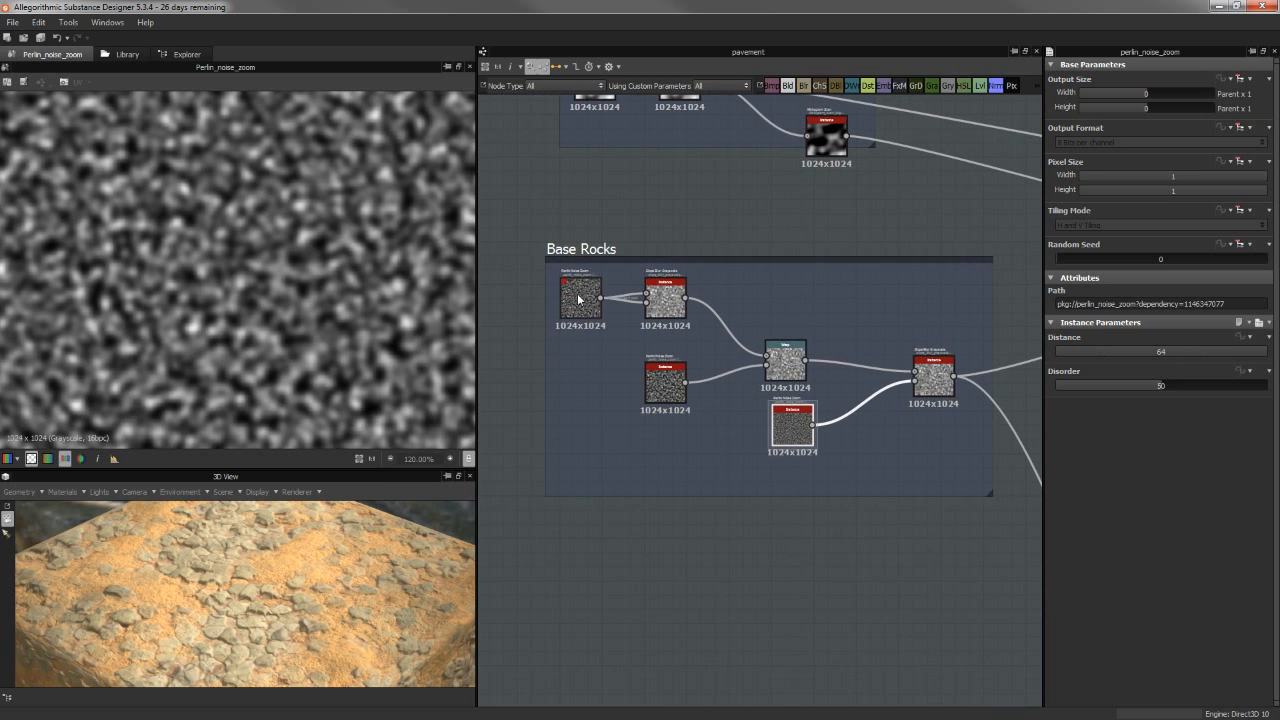
pyautogui.click(580, 296)
pyautogui.click(665, 382)
pyautogui.click(795, 425)
# Follow the Base Rocks output to the Microsurface Rocks frame and preview its Moisture Noise node.
pyautogui.moveTo(768, 543); pyautogui.dragTo(560, 545, button='middle')
pyautogui.click(733, 549)
pyautogui.scroll(-2, 721, 490)
pyautogui.moveTo(726, 368); pyautogui.dragTo(796, 368, button='middle')
pyautogui.moveTo(767, 478); pyautogui.dragTo(640, 386, button='middle')
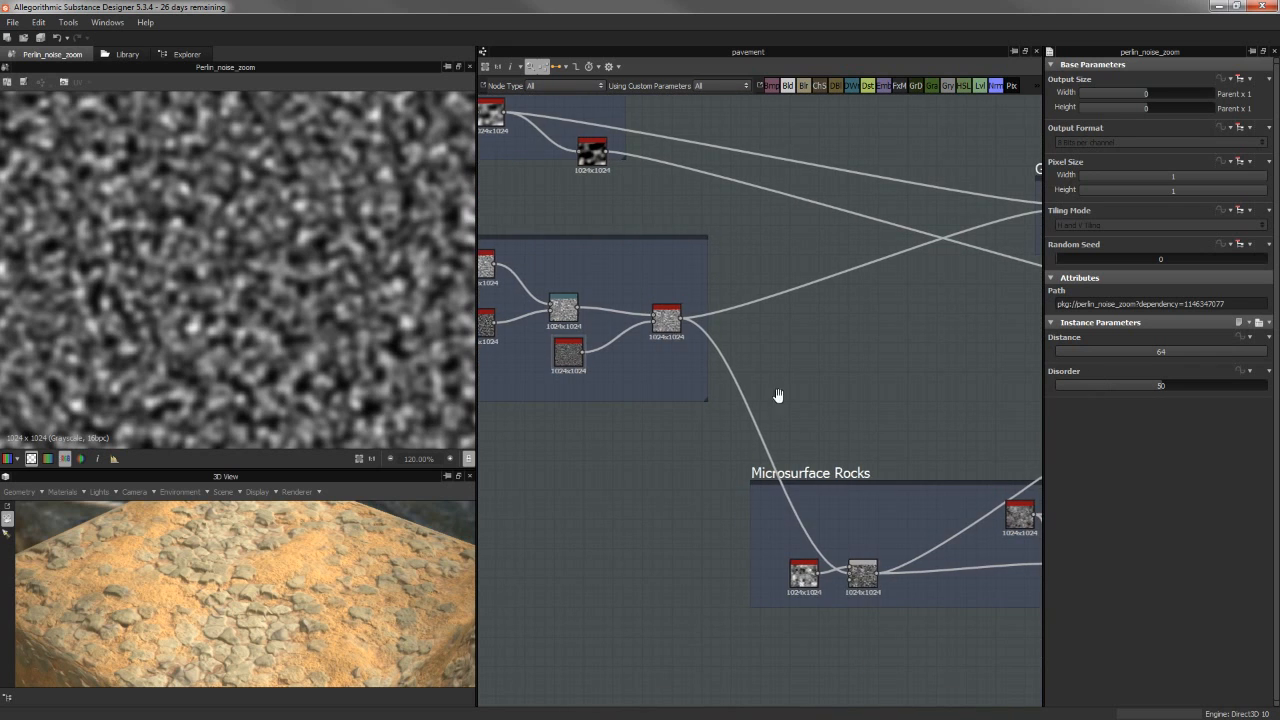
pyautogui.scroll(1, 777, 394)
pyautogui.scroll(1, 795, 432)
pyautogui.moveTo(718, 425); pyautogui.dragTo(678, 303, button='middle')
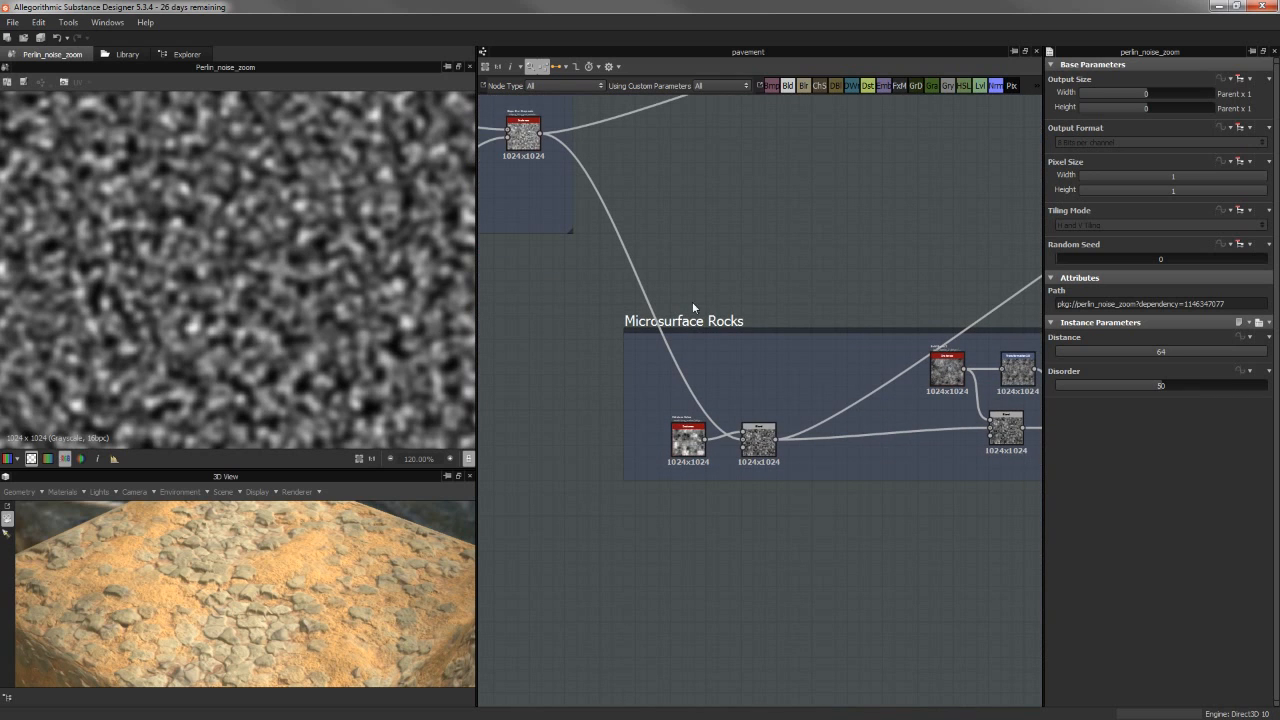
pyautogui.click(758, 440)
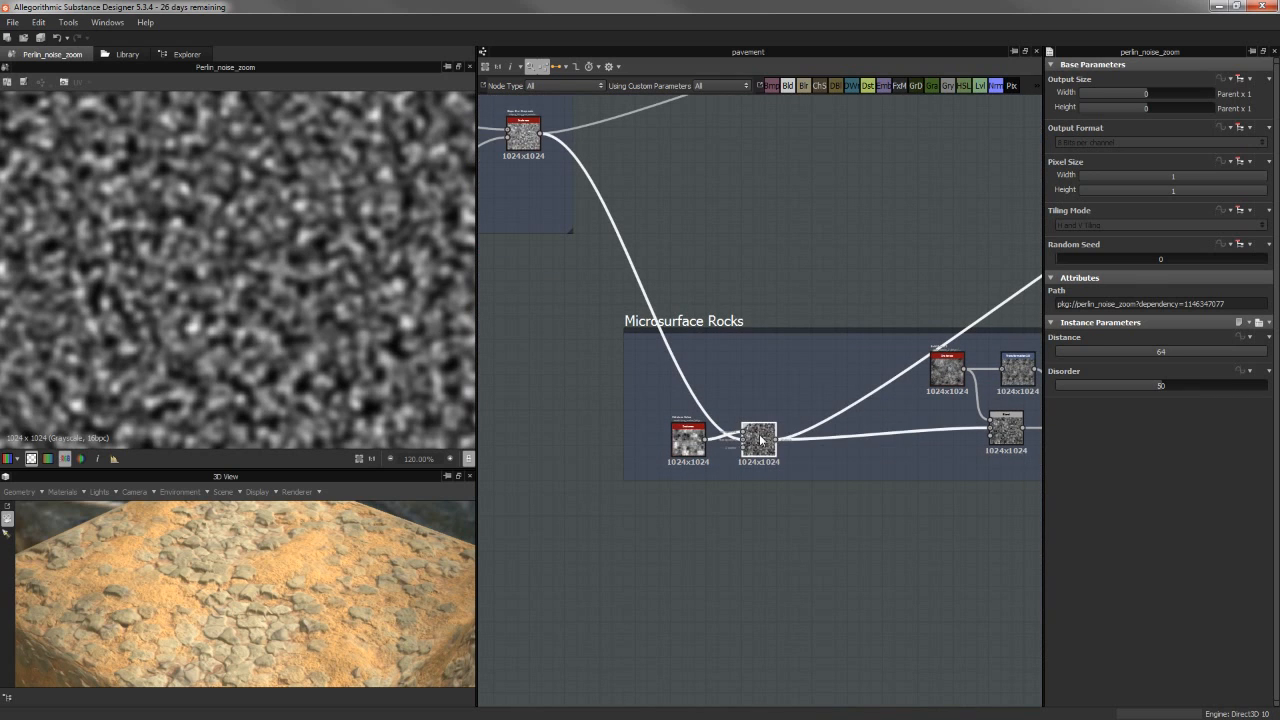
pyautogui.scroll(2, 673, 440)
pyautogui.doubleClick(672, 440)
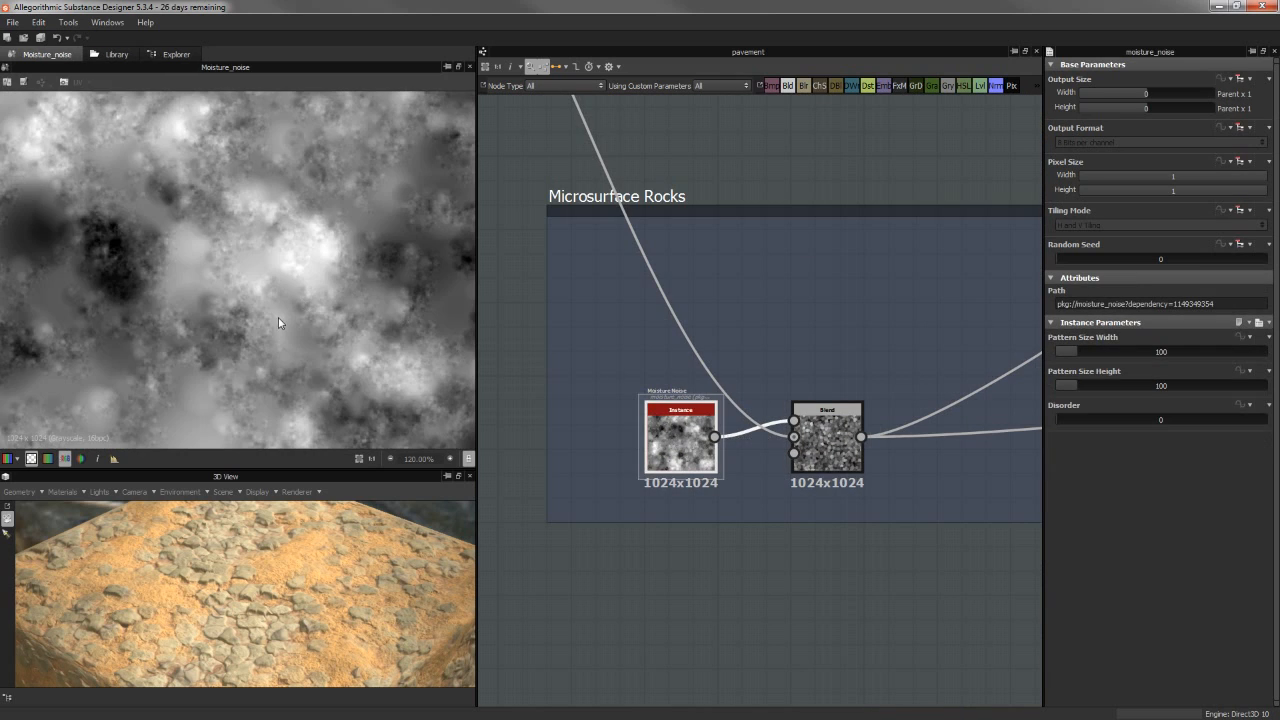
# Examine the first Blend node of Microsurface Rocks, checking its blend settings and its result up close.
pyautogui.moveTo(781, 407); pyautogui.dragTo(673, 397, button='middle')
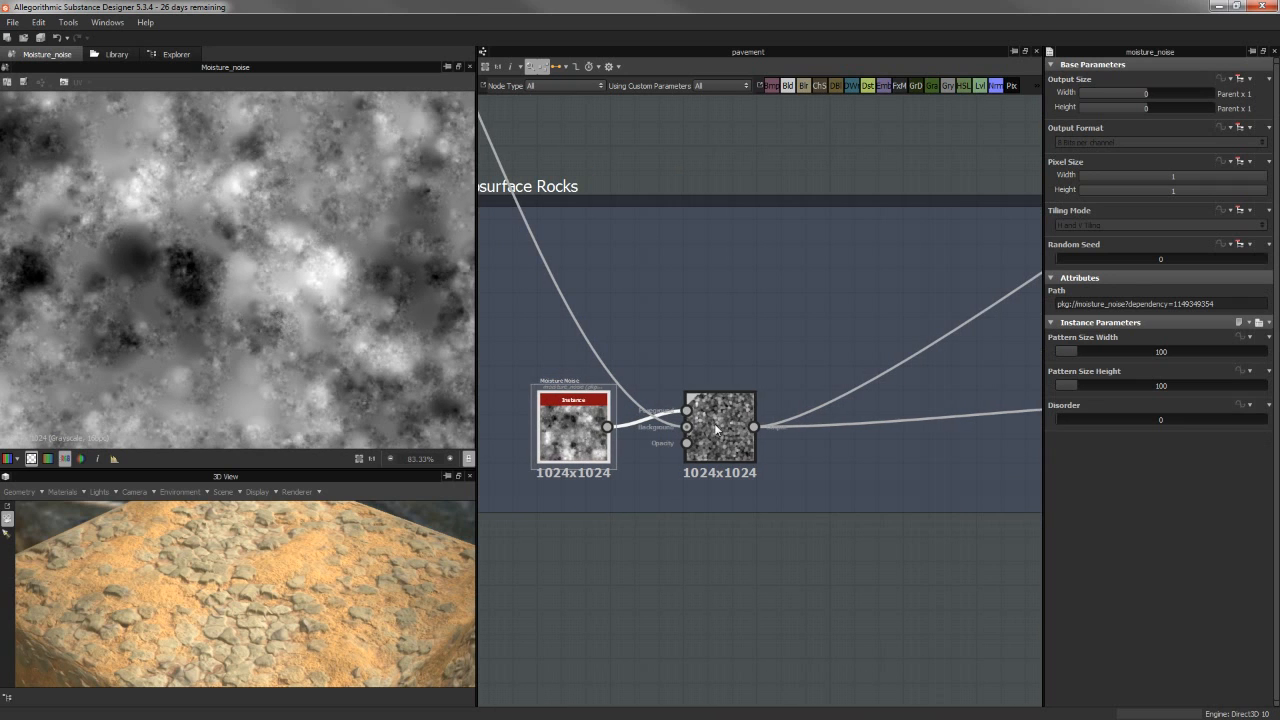
pyautogui.doubleClick(720, 428)
pyautogui.scroll(6, 238, 267)
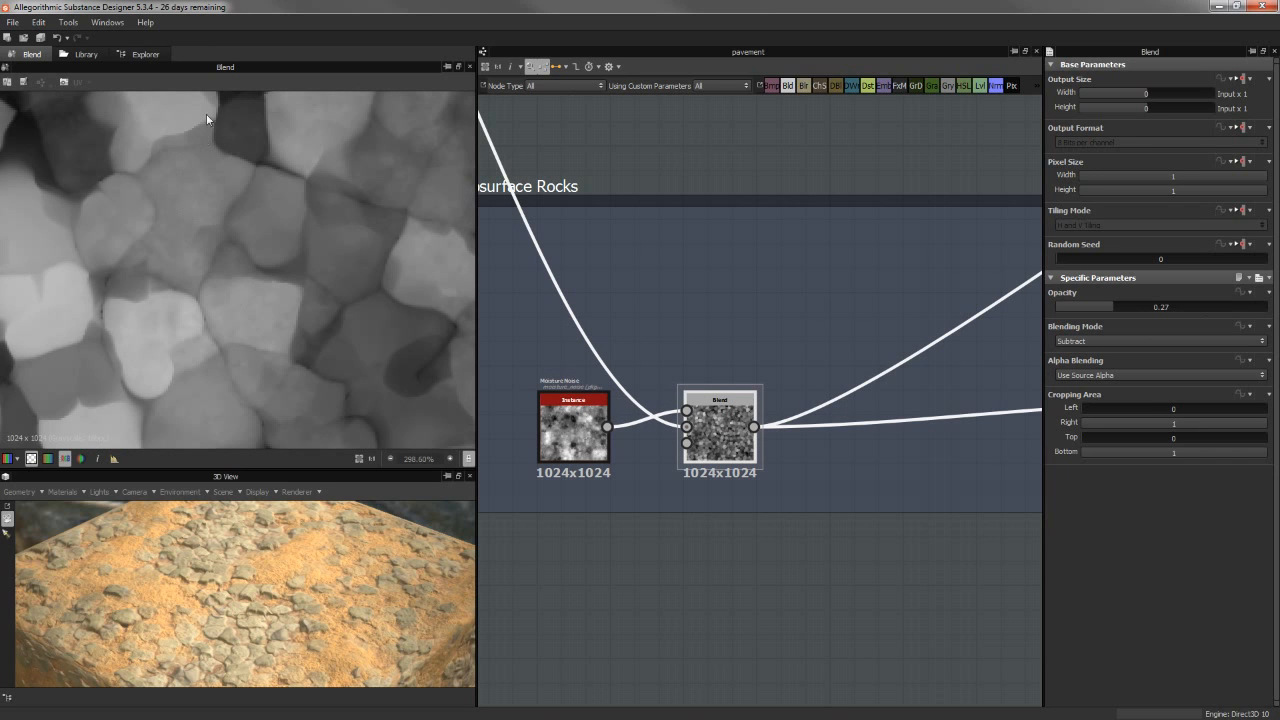
pyautogui.scroll(-2, 745, 392)
pyautogui.moveTo(970, 398); pyautogui.dragTo(626, 402, button='middle')
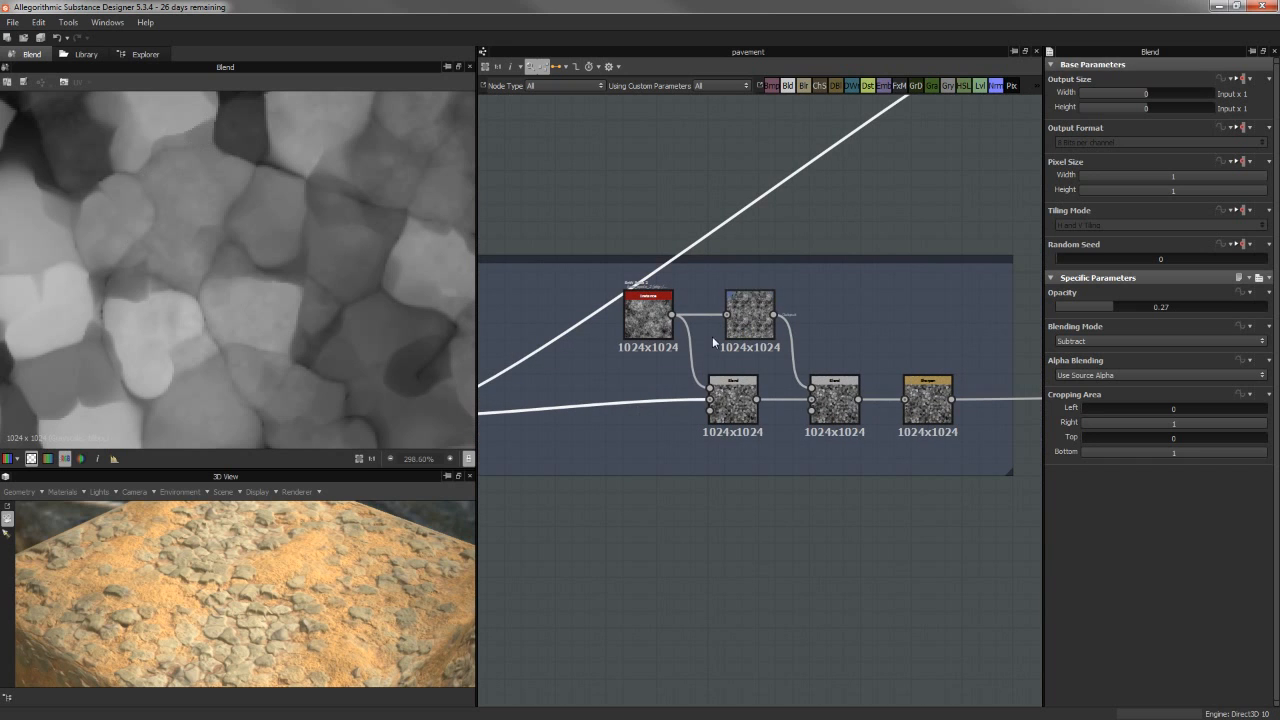
# Preview the BnW Spots 2 node of Microsurface Rocks and move it slightly lower than the Transformation 2D node.
pyautogui.moveTo(842, 456); pyautogui.dragTo(875, 462, button='middle')
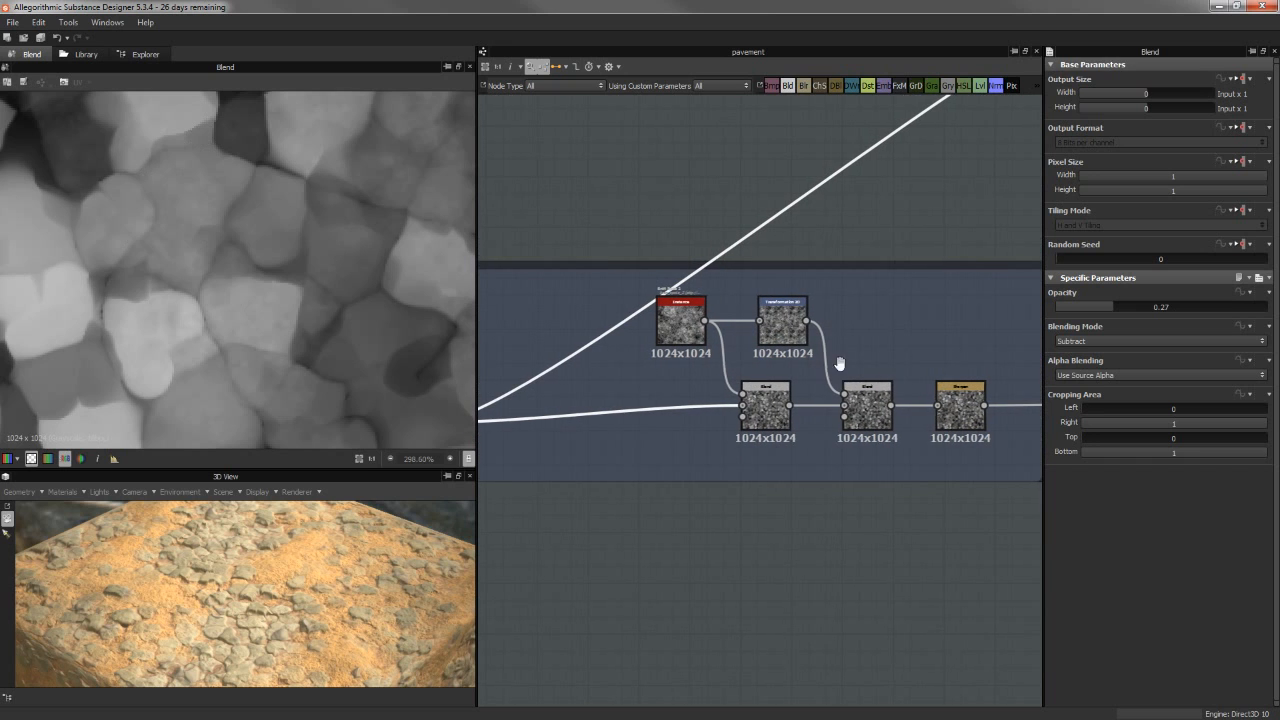
pyautogui.moveTo(840, 363); pyautogui.dragTo(782, 345, button='middle')
pyautogui.doubleClick(624, 297)
pyautogui.scroll(-2, 196, 267)
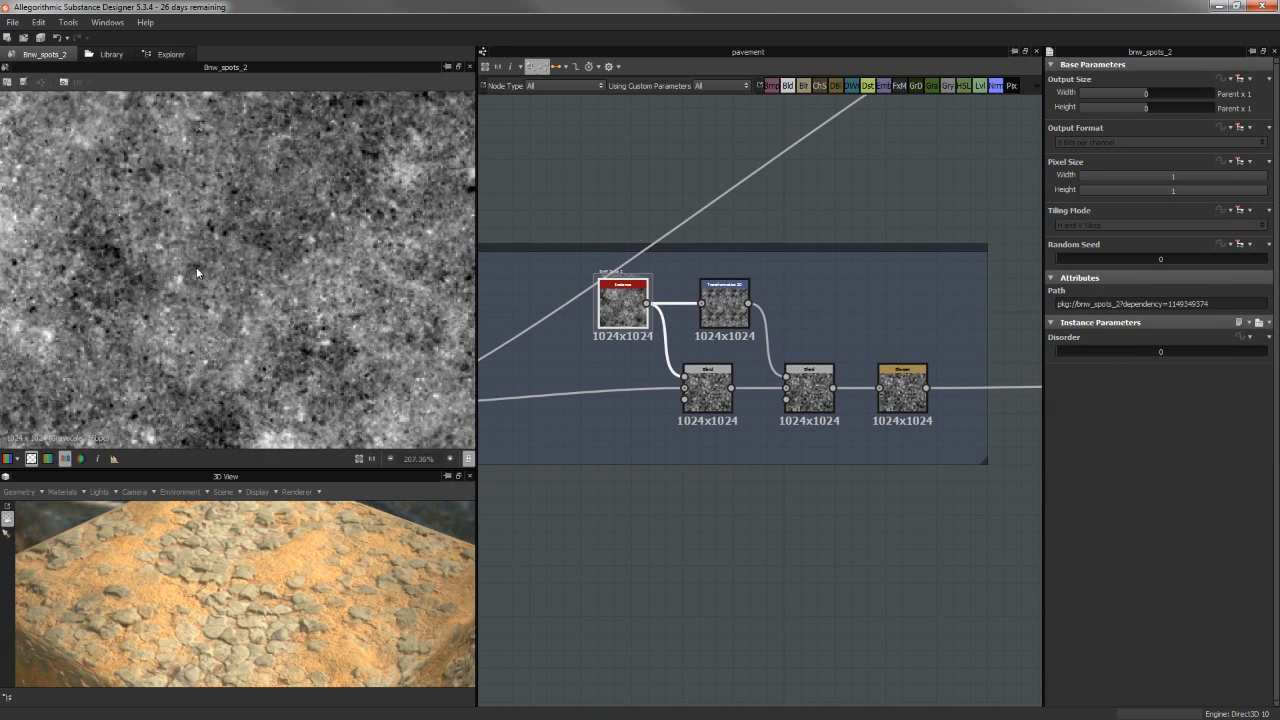
pyautogui.scroll(5, 612, 290)
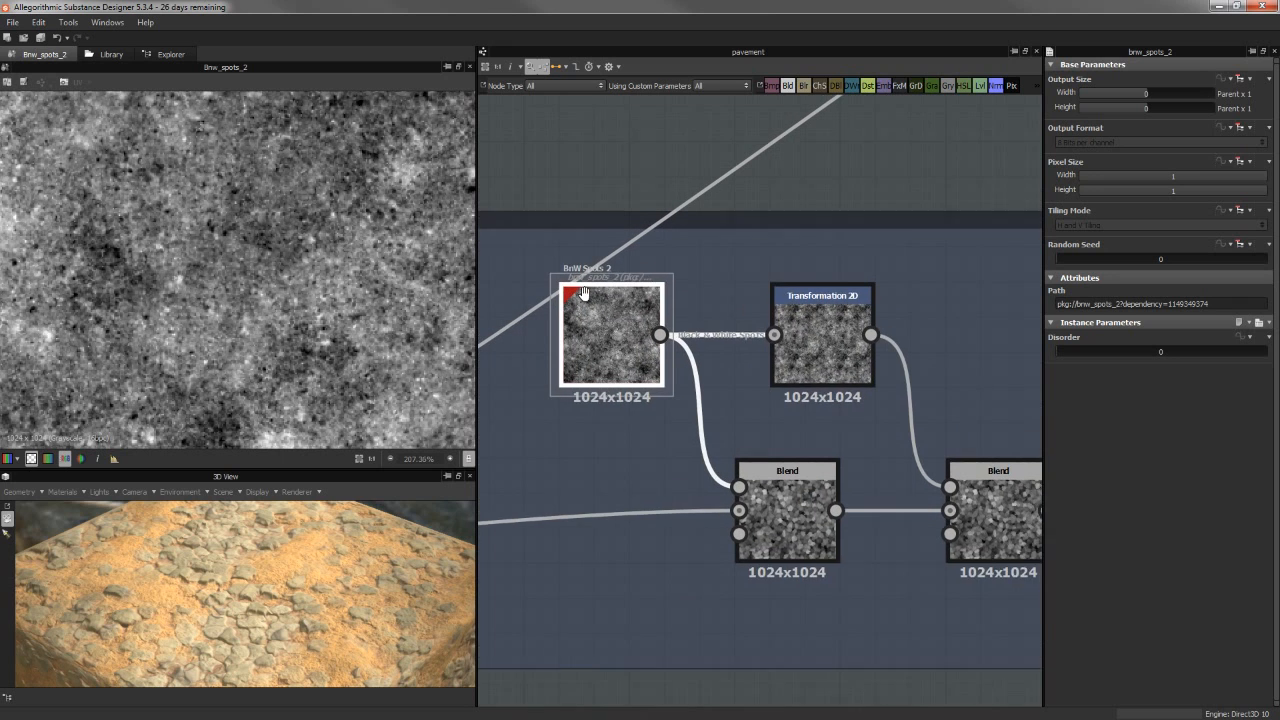
pyautogui.moveTo(621, 353); pyautogui.dragTo(621, 395)
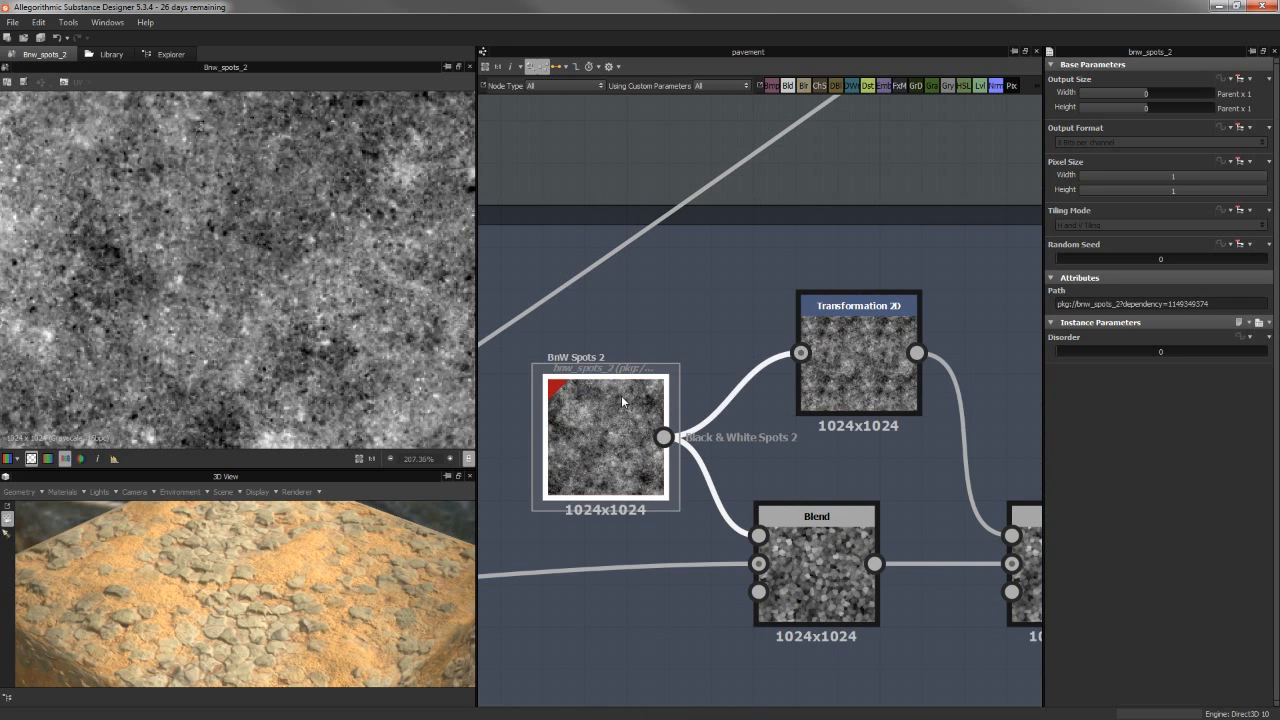
# Preview the Transformation 2D node and the Blend node that receives BnW Spots 2, checking the blend settings.
pyautogui.click(803, 334)
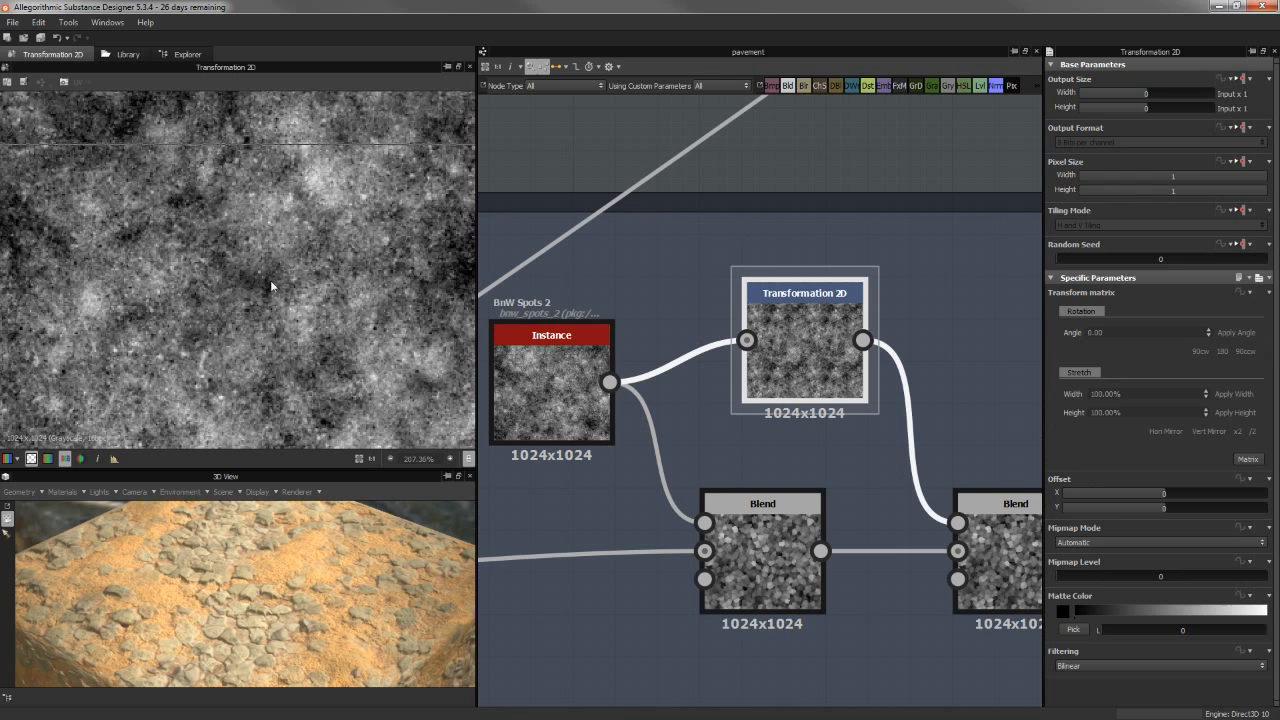
pyautogui.scroll(-3, 313, 265)
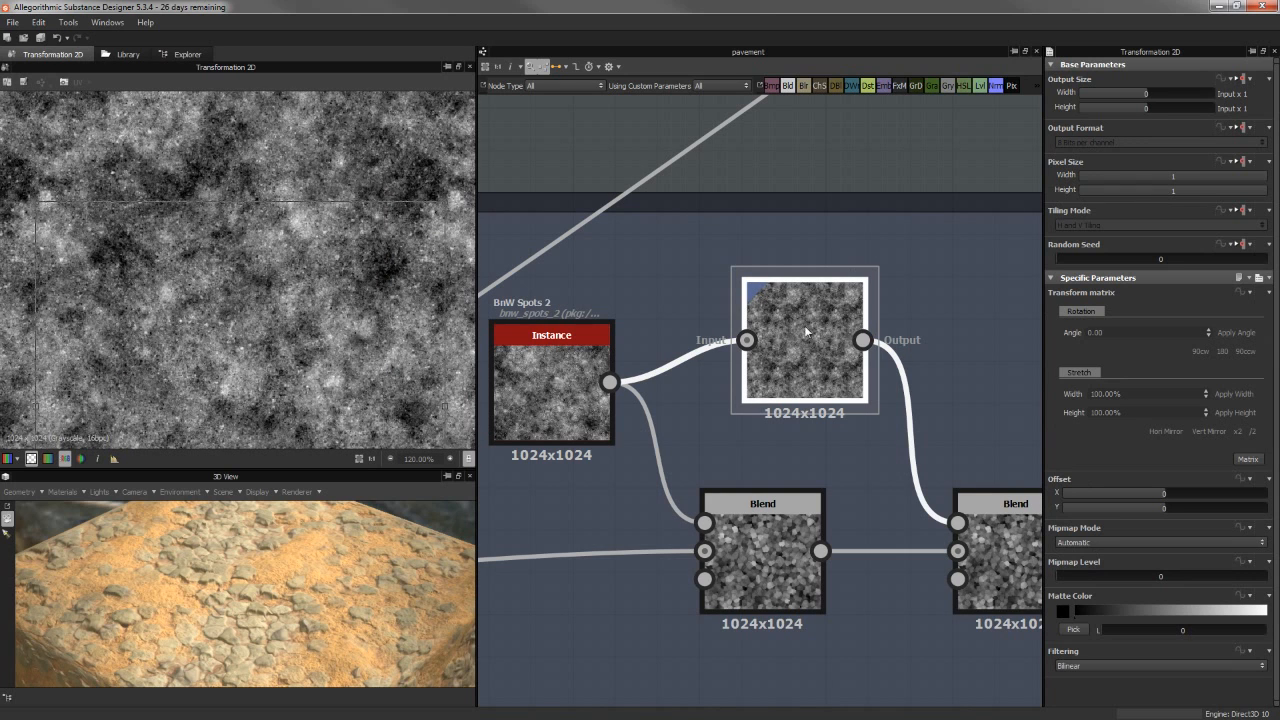
pyautogui.click(783, 535)
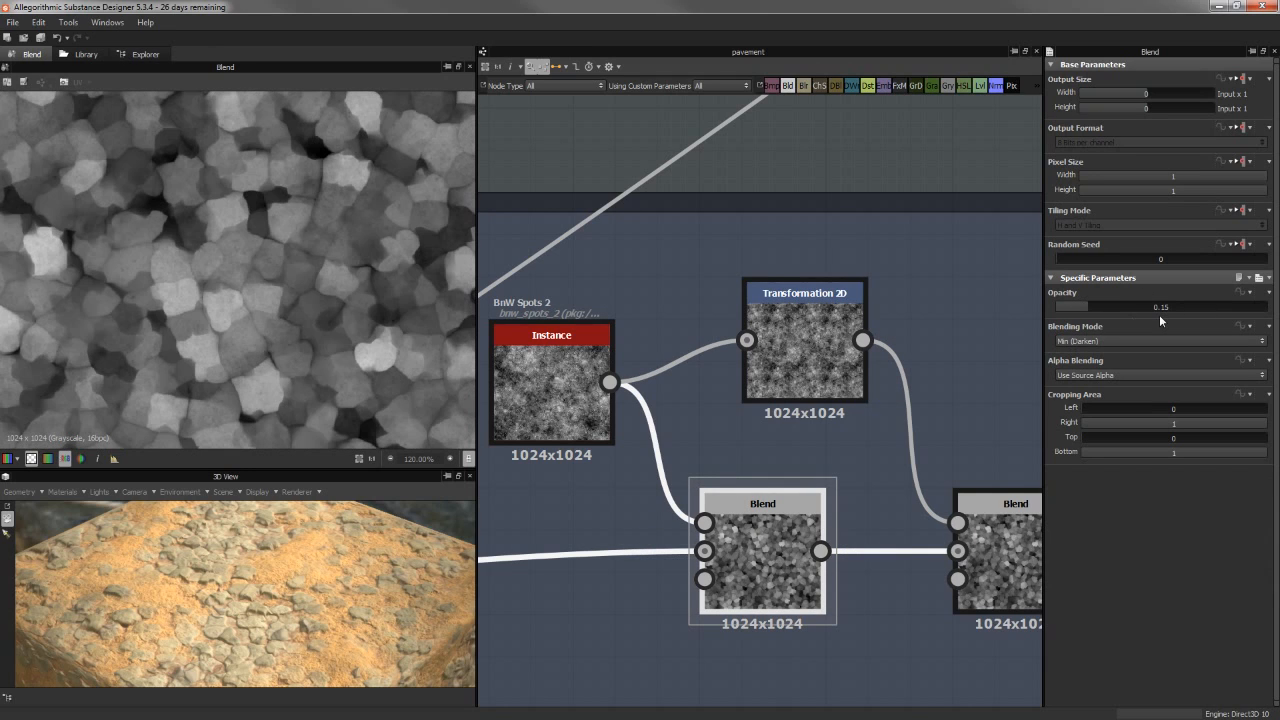
# Examine the Blend node fed by Transformation 2D, checking its settings and its result up close.
pyautogui.moveTo(660, 403); pyautogui.dragTo(543, 386, button='middle')
pyautogui.click(924, 542)
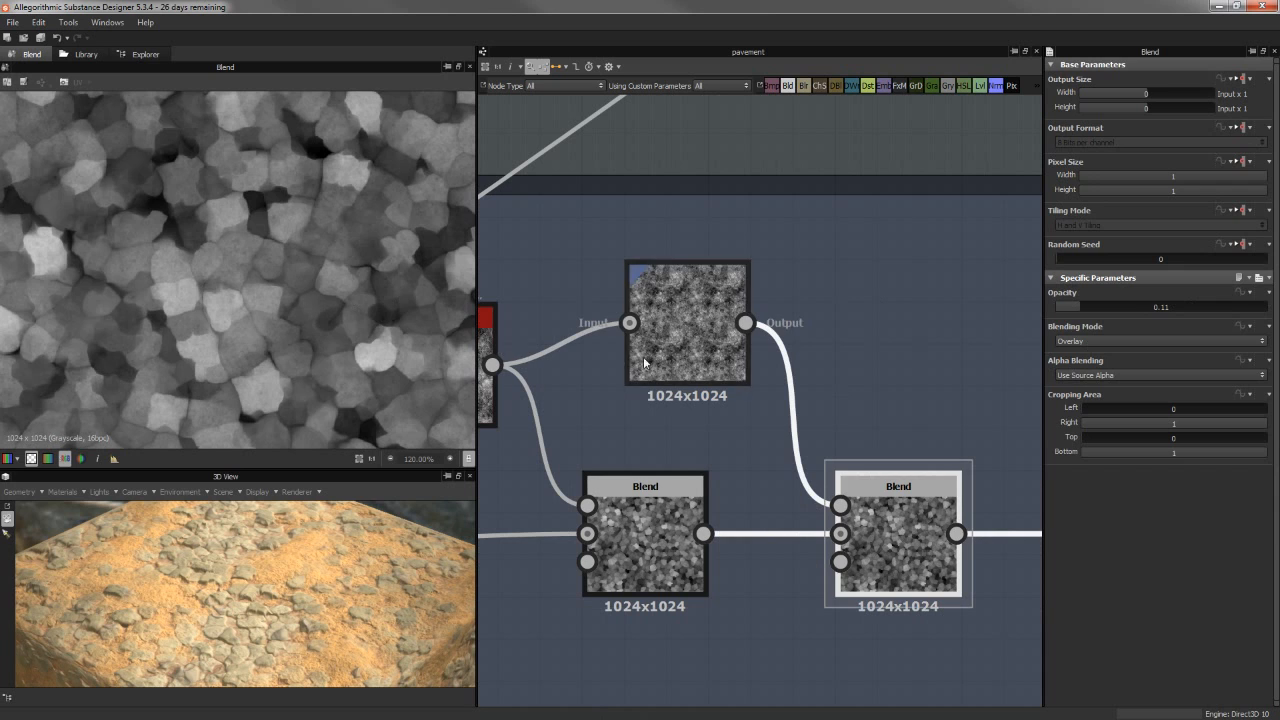
pyautogui.click(677, 334)
pyautogui.click(880, 563)
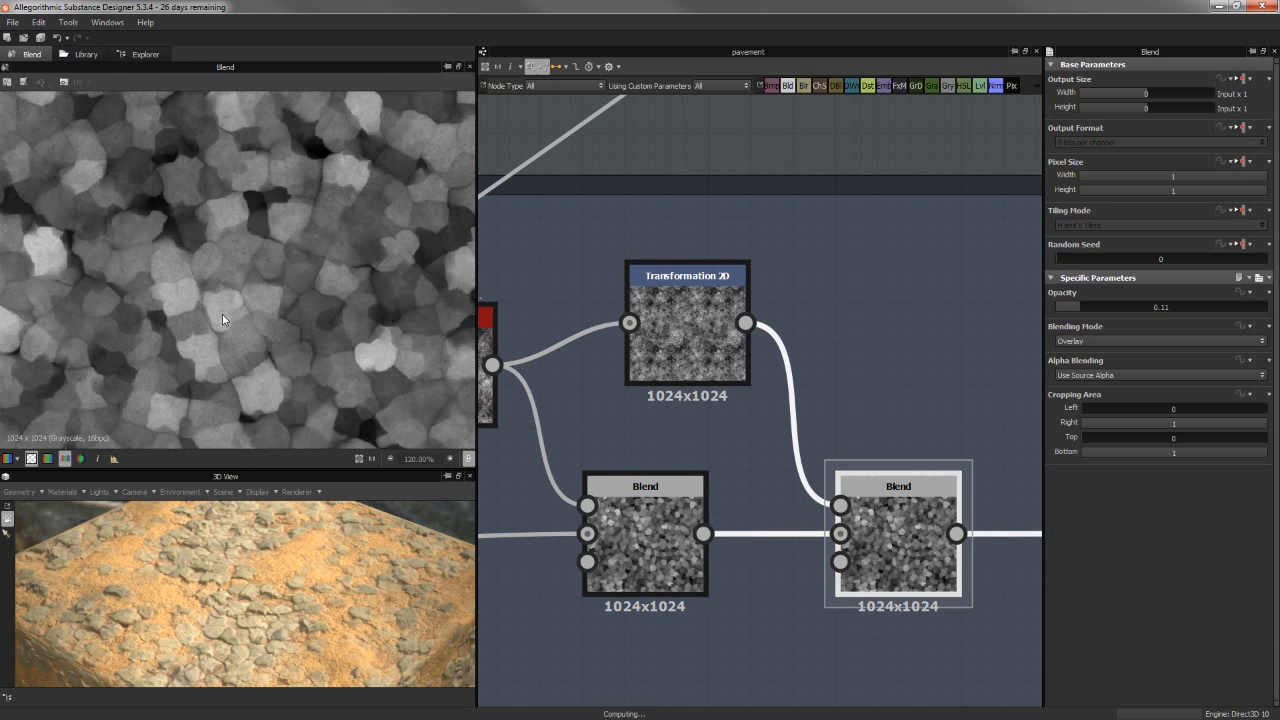
pyautogui.scroll(5, 222, 314)
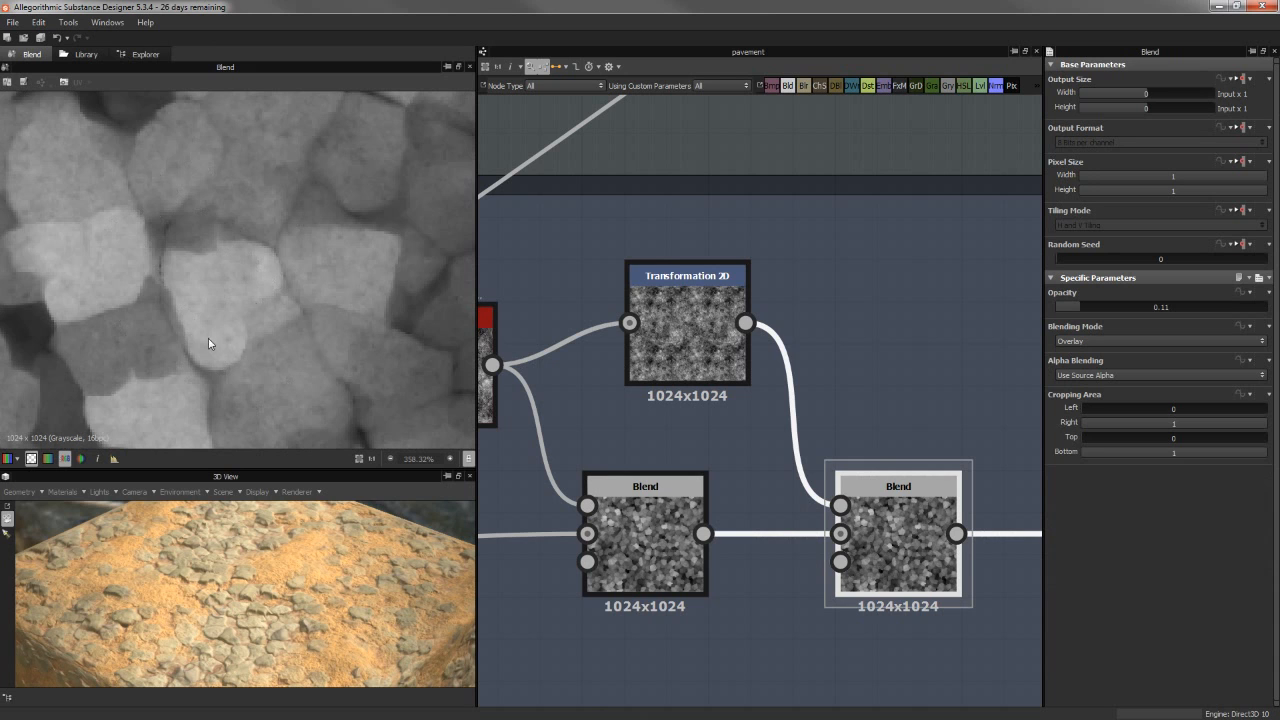
# Preview the Sharpen node at the end of Microsurface Rocks and examine its effect on the rock surfaces up close.
pyautogui.scroll(-3, 784, 295)
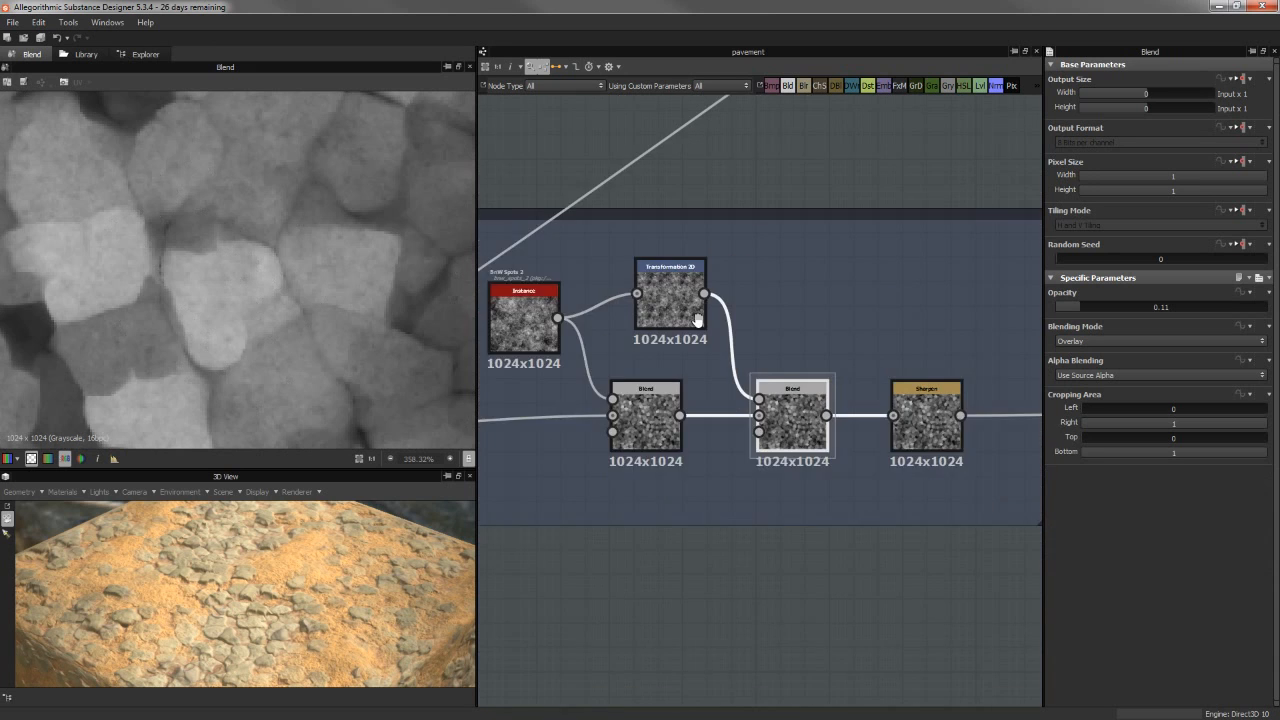
pyautogui.moveTo(932, 427); pyautogui.dragTo(750, 418, button='middle')
pyautogui.click(750, 418)
pyautogui.scroll(2, 236, 192)
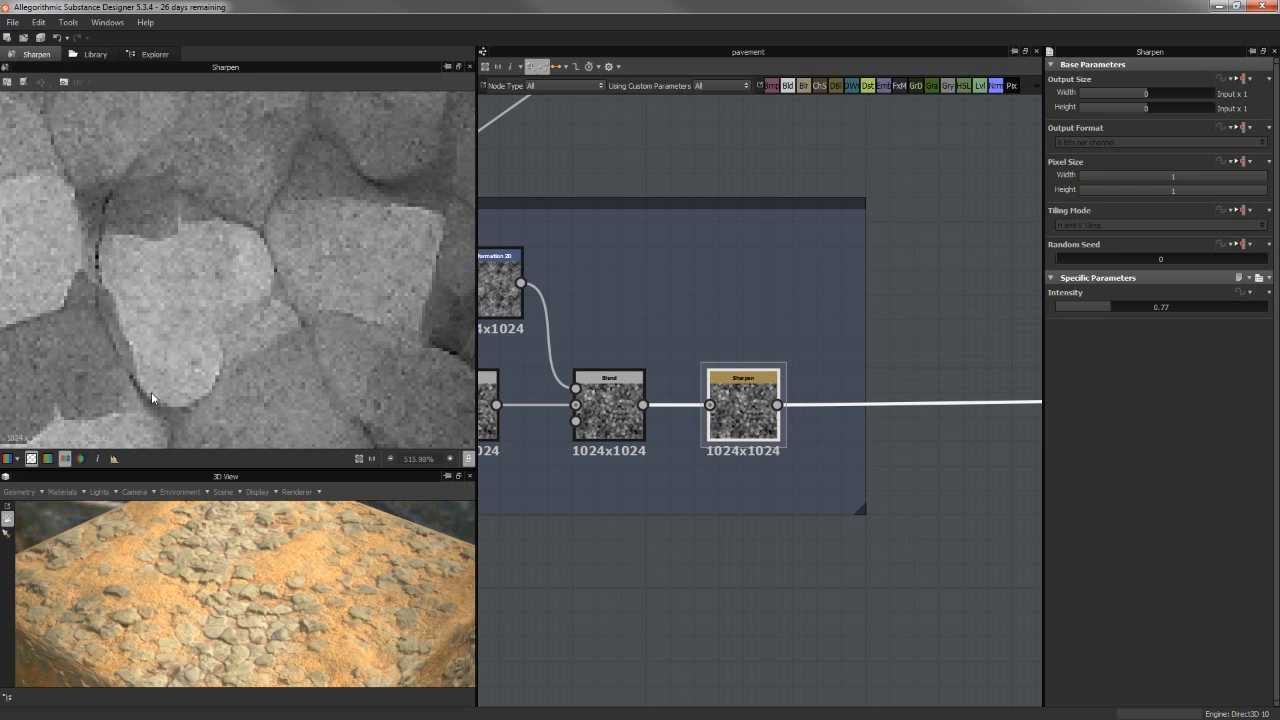
pyautogui.scroll(-2, 805, 410)
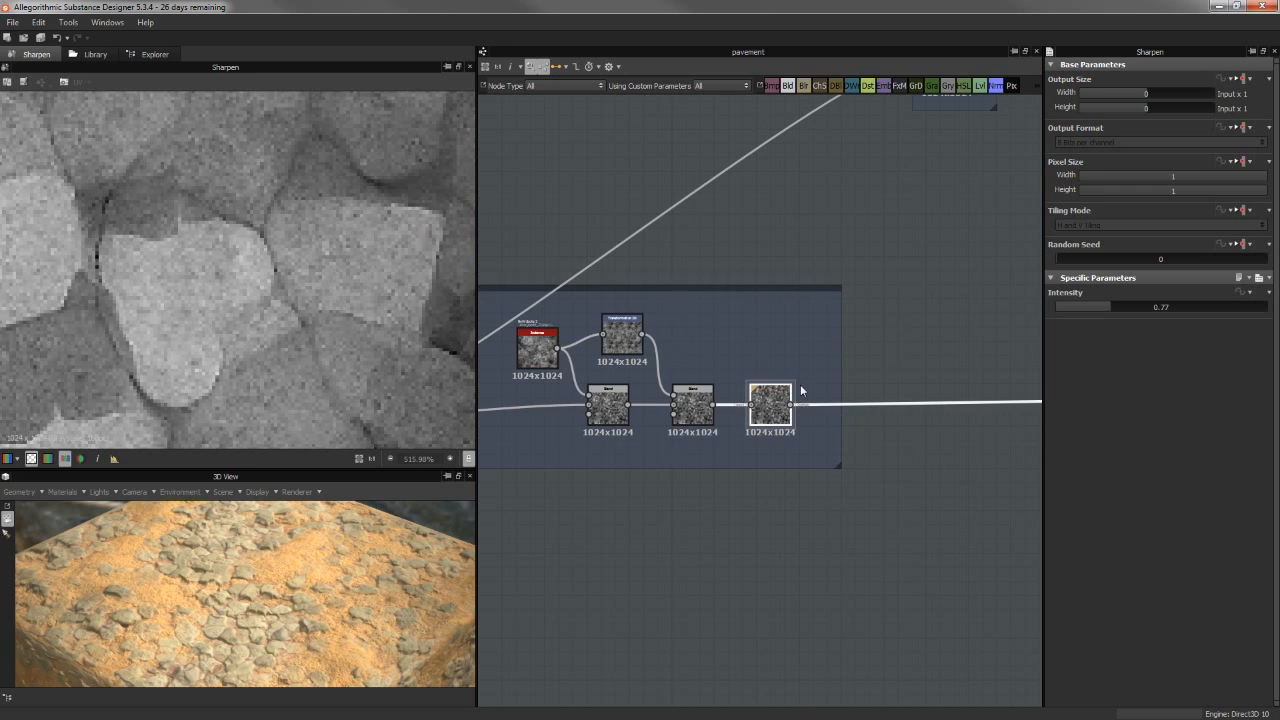
# Follow the Sharpen output to the Normals frame and preview the Normal node it feeds.
pyautogui.moveTo(925, 406); pyautogui.dragTo(354, 376, button='middle')
pyautogui.scroll(-3, 842, 347)
pyautogui.moveTo(901, 360); pyautogui.dragTo(500, 379, button='middle')
pyautogui.scroll(3, 613, 384)
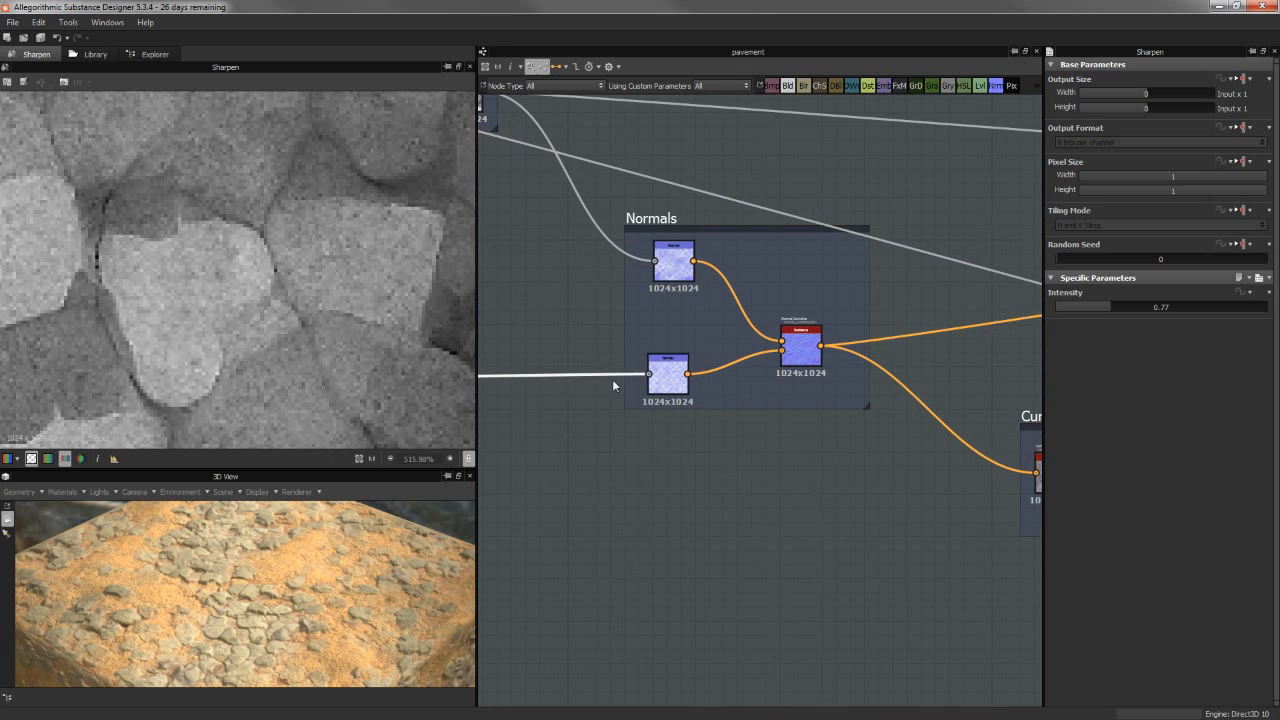
pyautogui.doubleClick(670, 375)
pyautogui.scroll(-3, 270, 331)
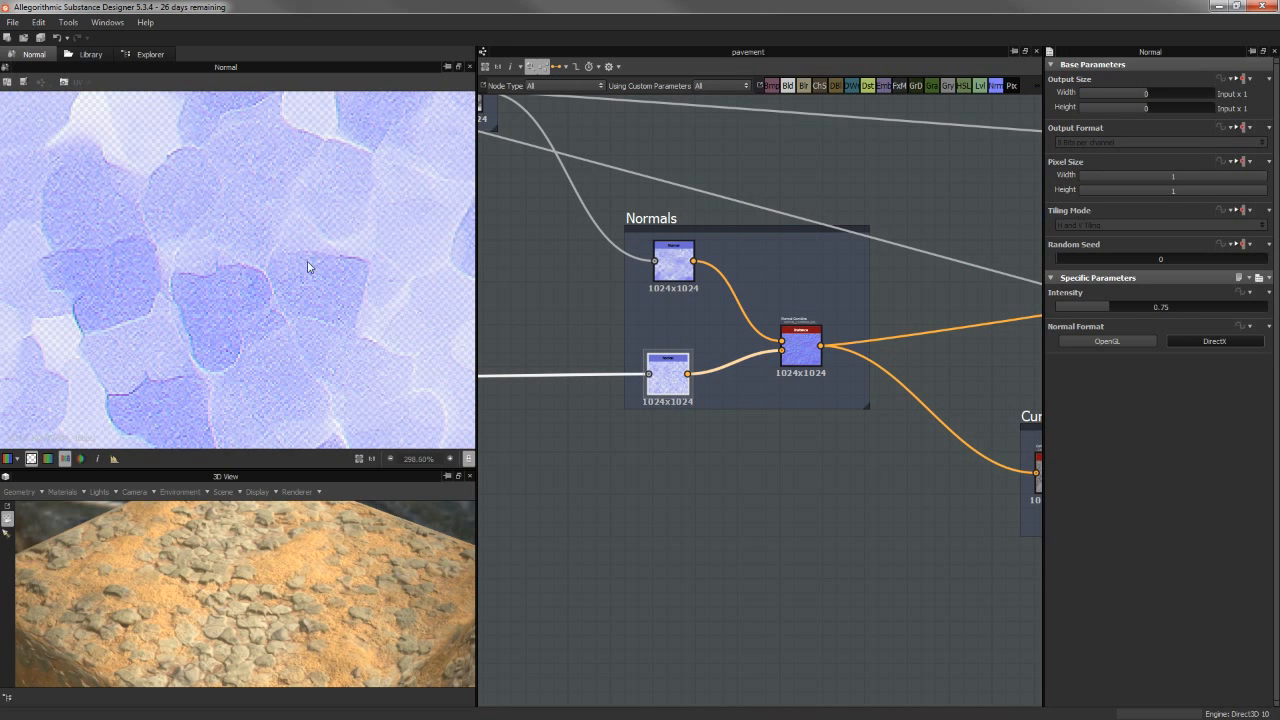
# Go back through the graph to the Base Dirt frame and select its last node.
pyautogui.scroll(-2, 877, 452)
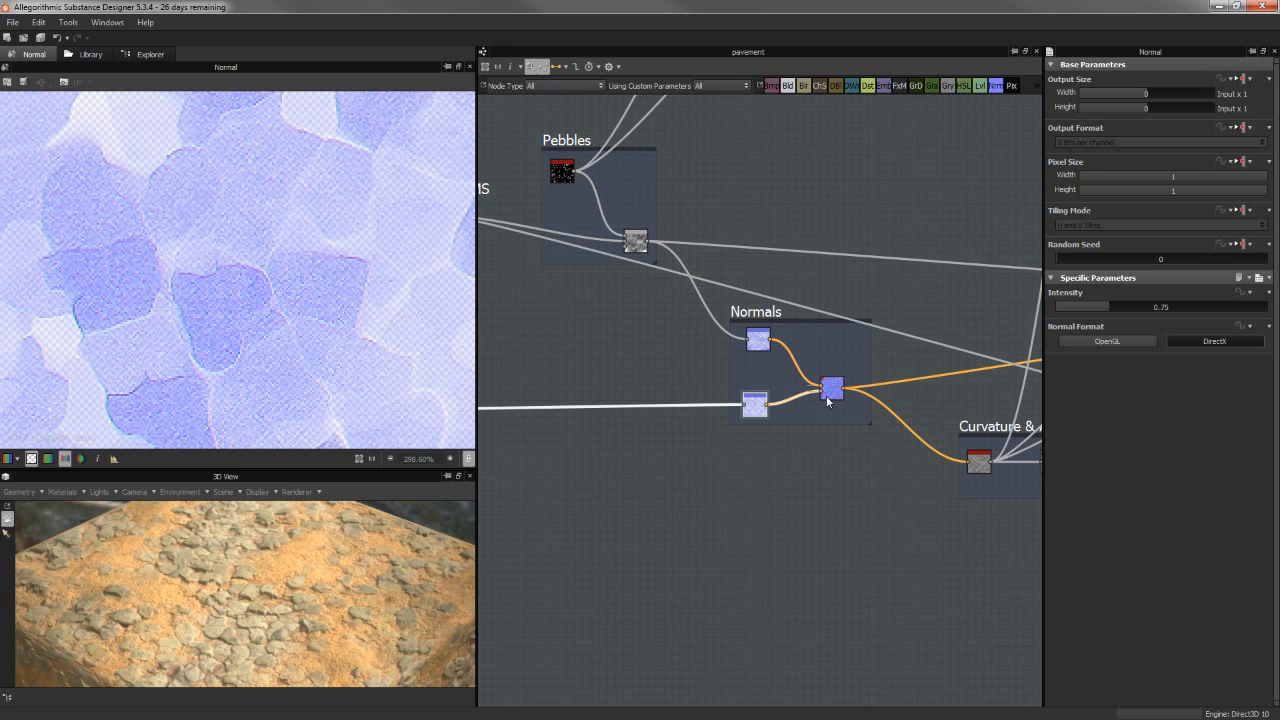
pyautogui.moveTo(778, 396); pyautogui.dragTo(680, 393, button='middle')
pyautogui.moveTo(740, 366); pyautogui.dragTo(958, 425, button='middle')
pyautogui.scroll(-2, 555, 264)
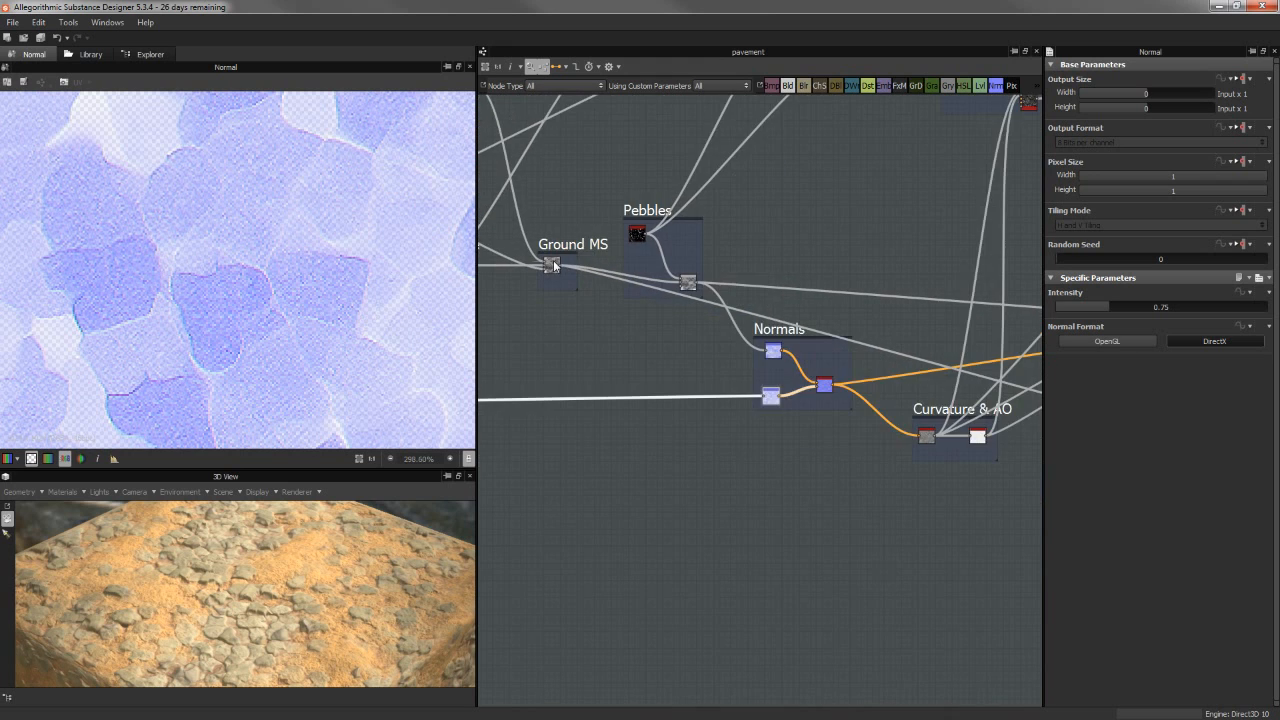
pyautogui.moveTo(555, 265); pyautogui.dragTo(962, 338, button='middle')
pyautogui.moveTo(615, 297); pyautogui.dragTo(900, 358, button='middle')
pyautogui.scroll(2, 628, 305)
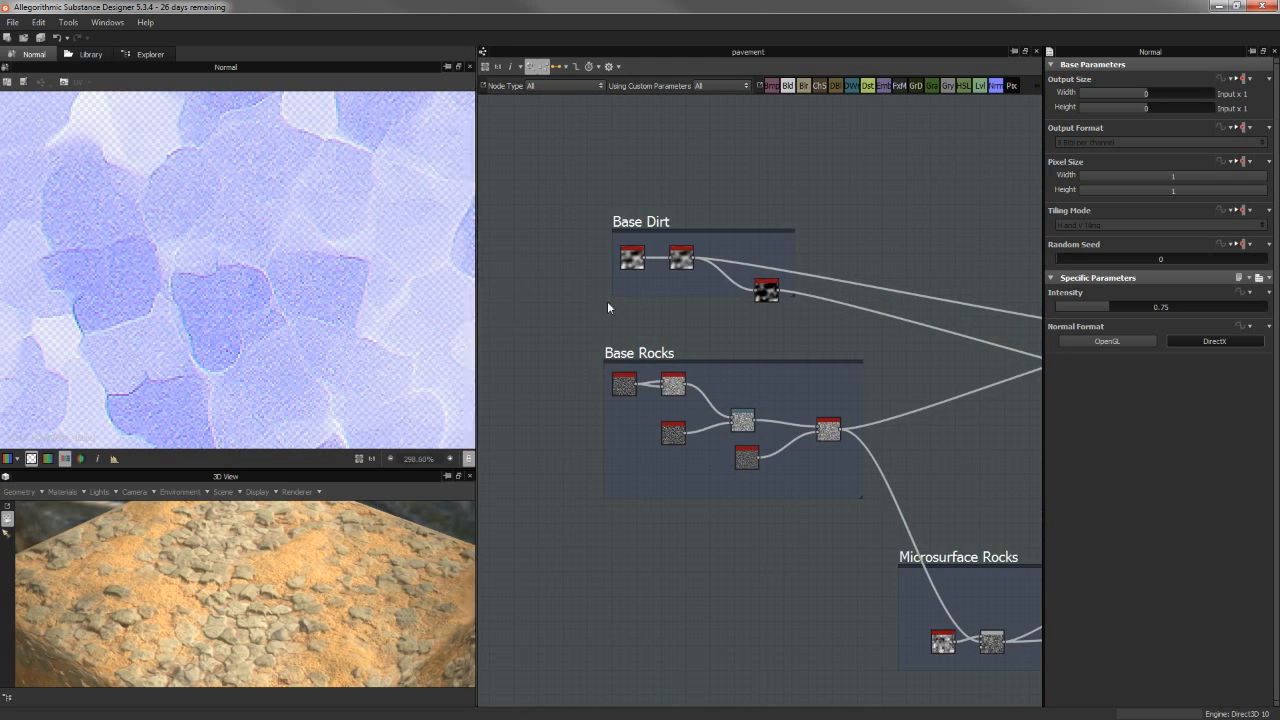
pyautogui.moveTo(651, 304); pyautogui.dragTo(698, 315, button='middle')
pyautogui.scroll(1, 538, 317)
pyautogui.moveTo(698, 315); pyautogui.dragTo(692, 306)
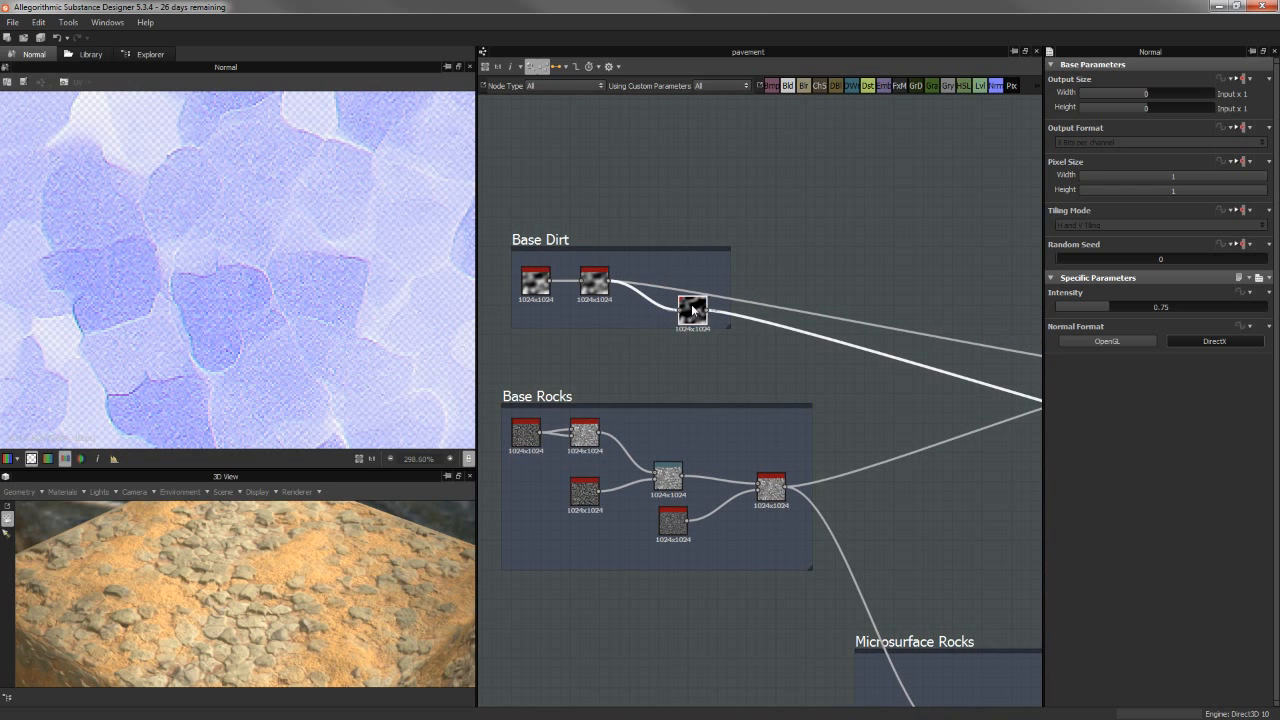
# Follow the last Base Dirt node's output to the Mix Large frame and preview its Blend node.
pyautogui.moveTo(537, 297); pyautogui.dragTo(434, 257, button='middle')
pyautogui.moveTo(1020, 343); pyautogui.dragTo(956, 326, button='middle')
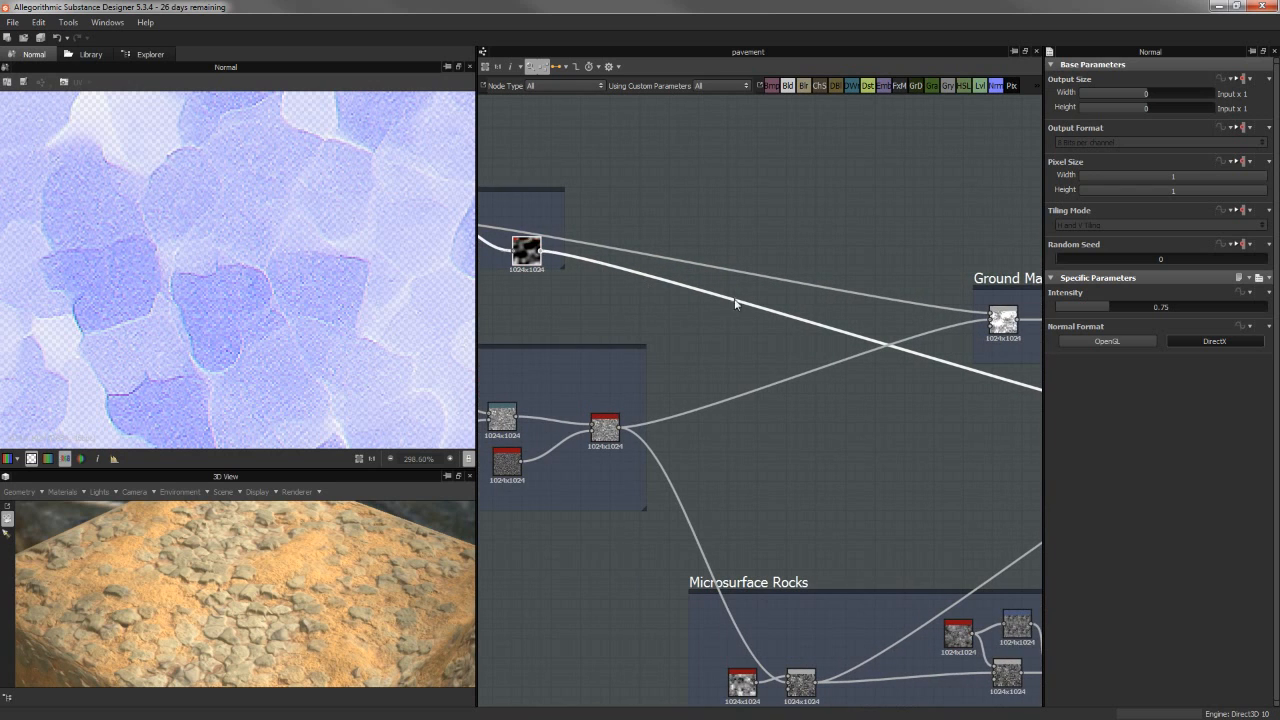
pyautogui.moveTo(788, 374); pyautogui.dragTo(560, 360, button='middle')
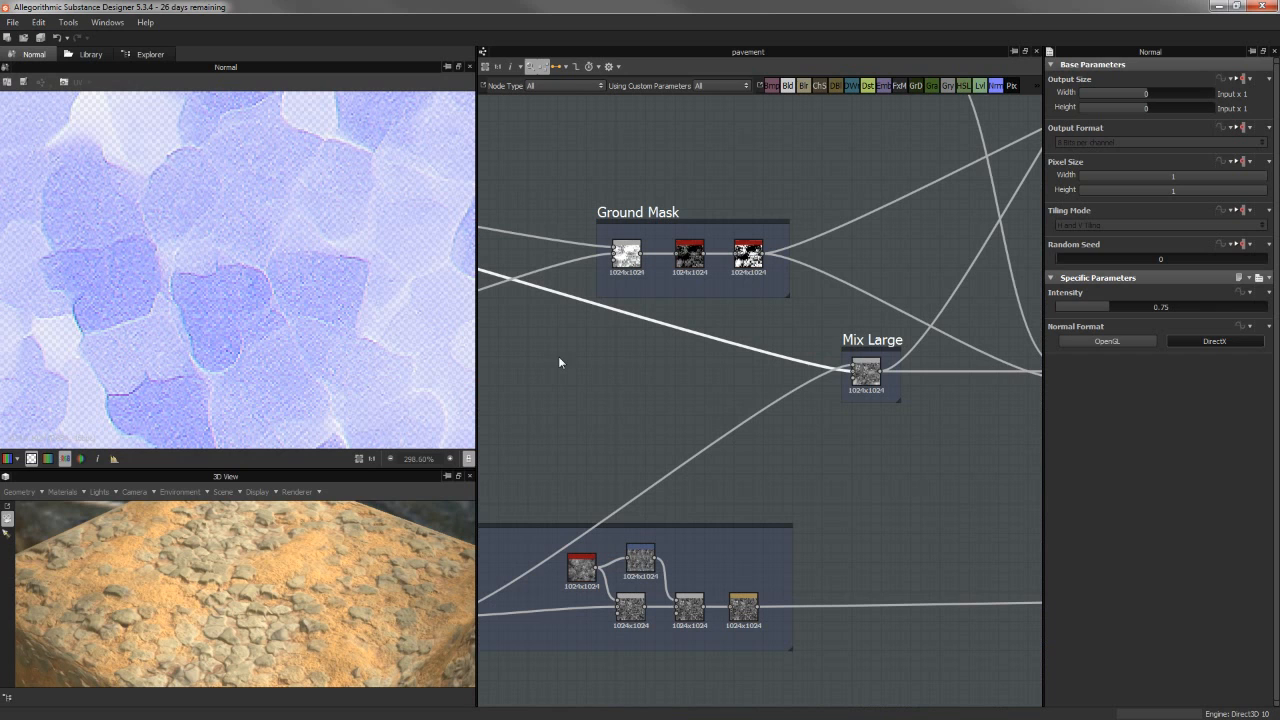
pyautogui.doubleClick(863, 372)
pyautogui.scroll(2, 871, 305)
pyautogui.scroll(3, 871, 305)
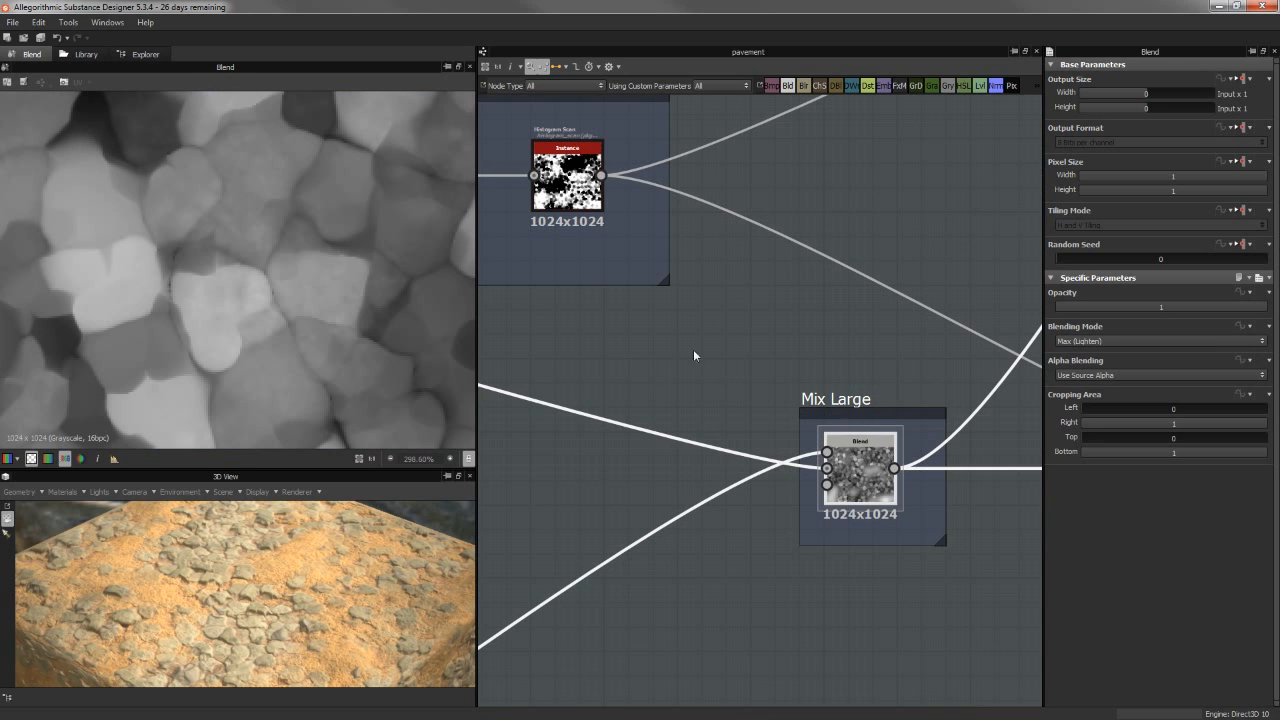
# Examine the complete Mix Large blend result and enlarge the area where dirt covers the rocks.
pyautogui.scroll(-8, 286, 352)
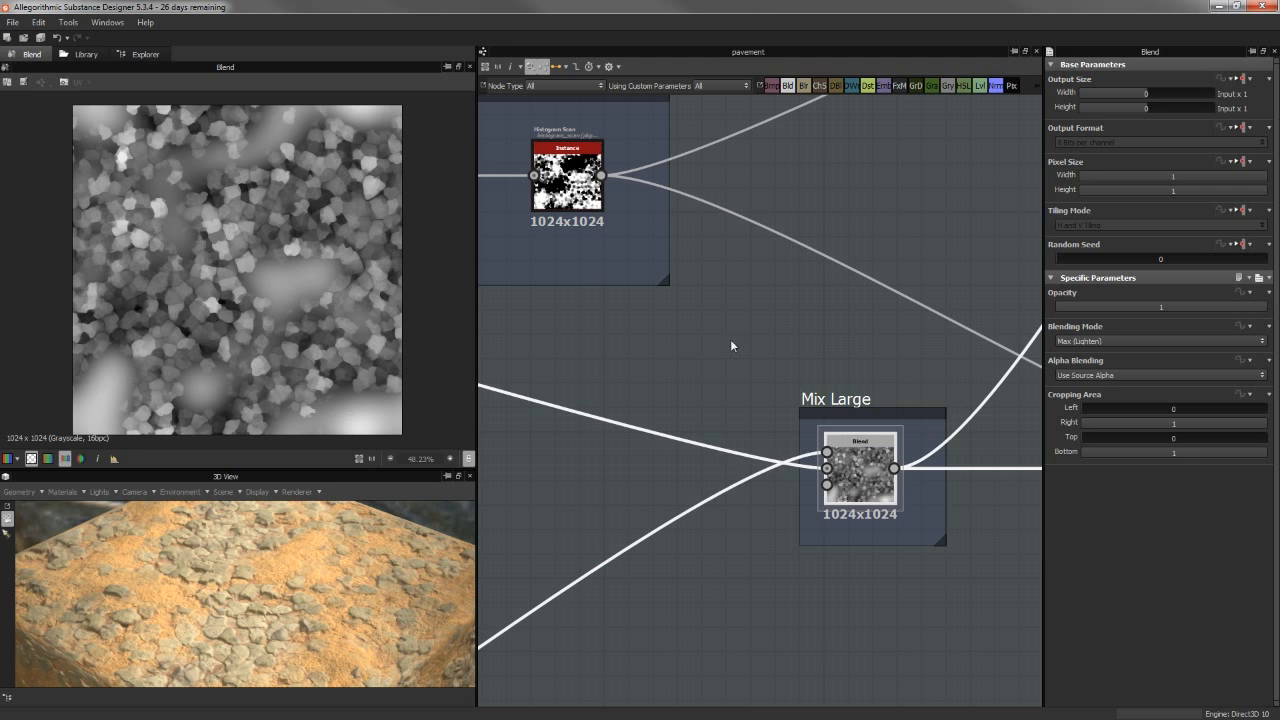
pyautogui.moveTo(684, 319); pyautogui.dragTo(726, 353, button='middle')
pyautogui.moveTo(601, 358); pyautogui.dragTo(584, 351, button='middle')
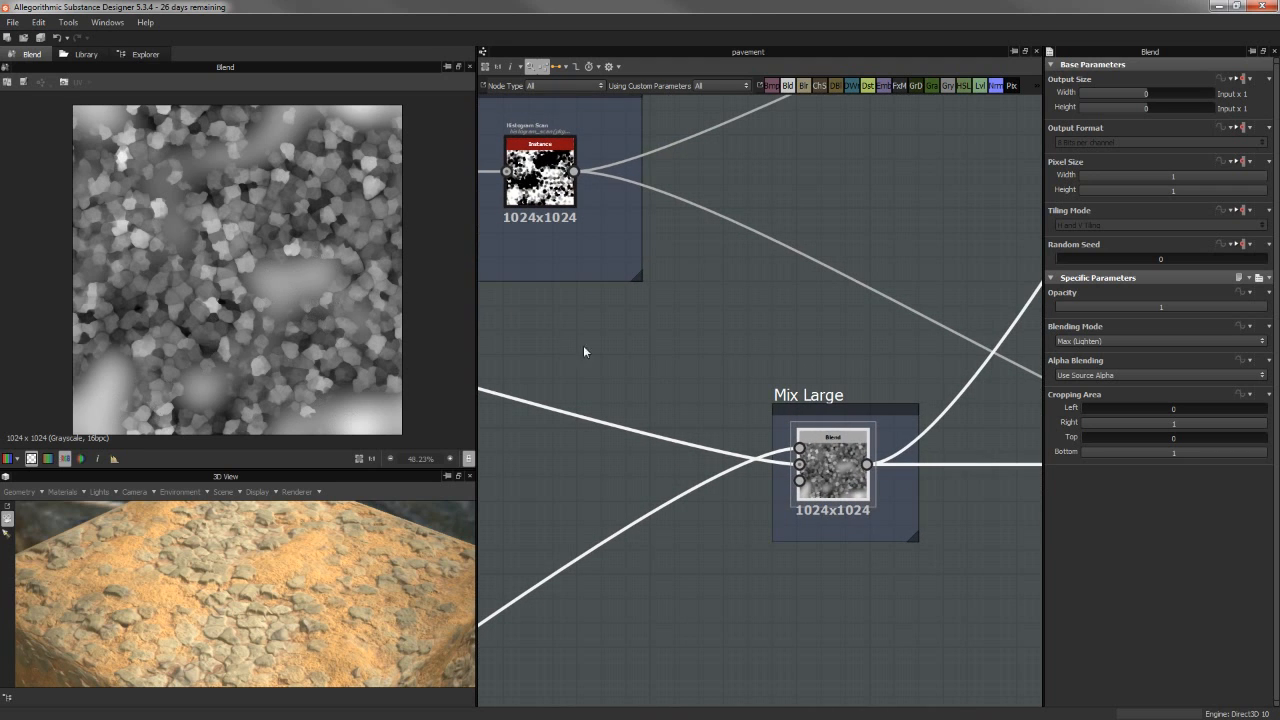
pyautogui.scroll(3, 262, 268)
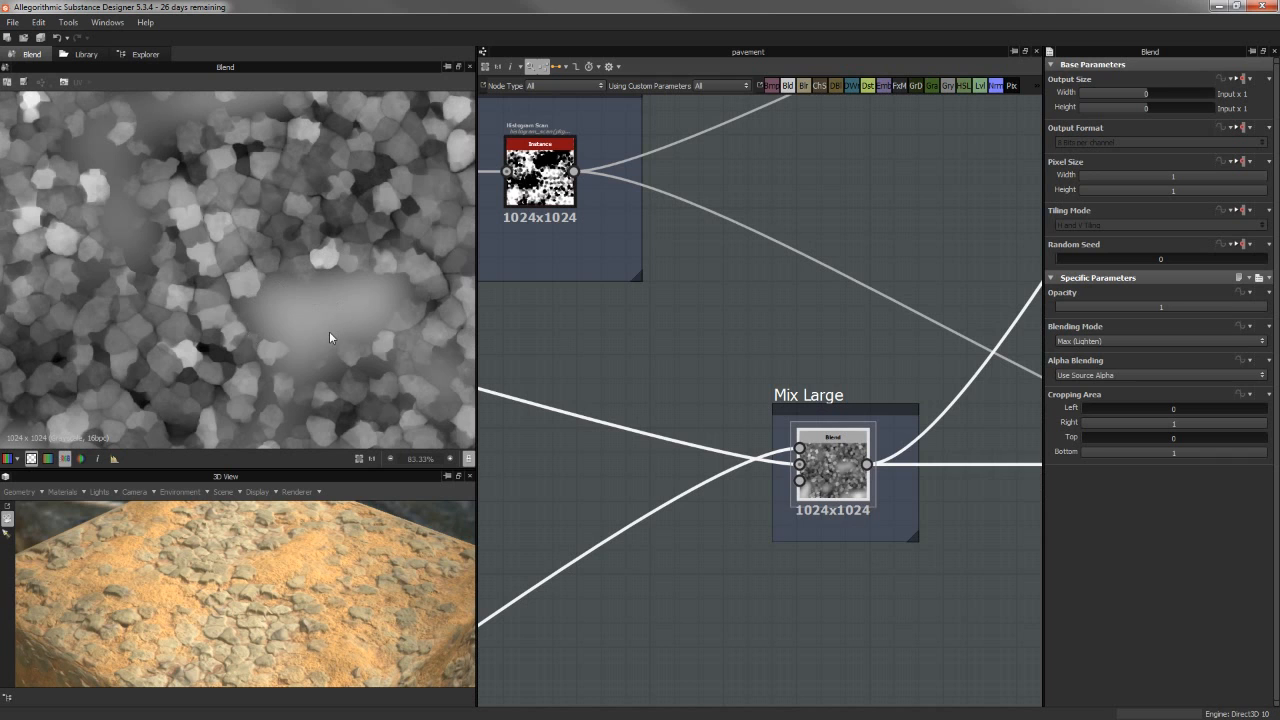
# Trace the Mix Large rock input back through Microsurface Rocks to the final Base Rocks node.
pyautogui.scroll(-2, 801, 374)
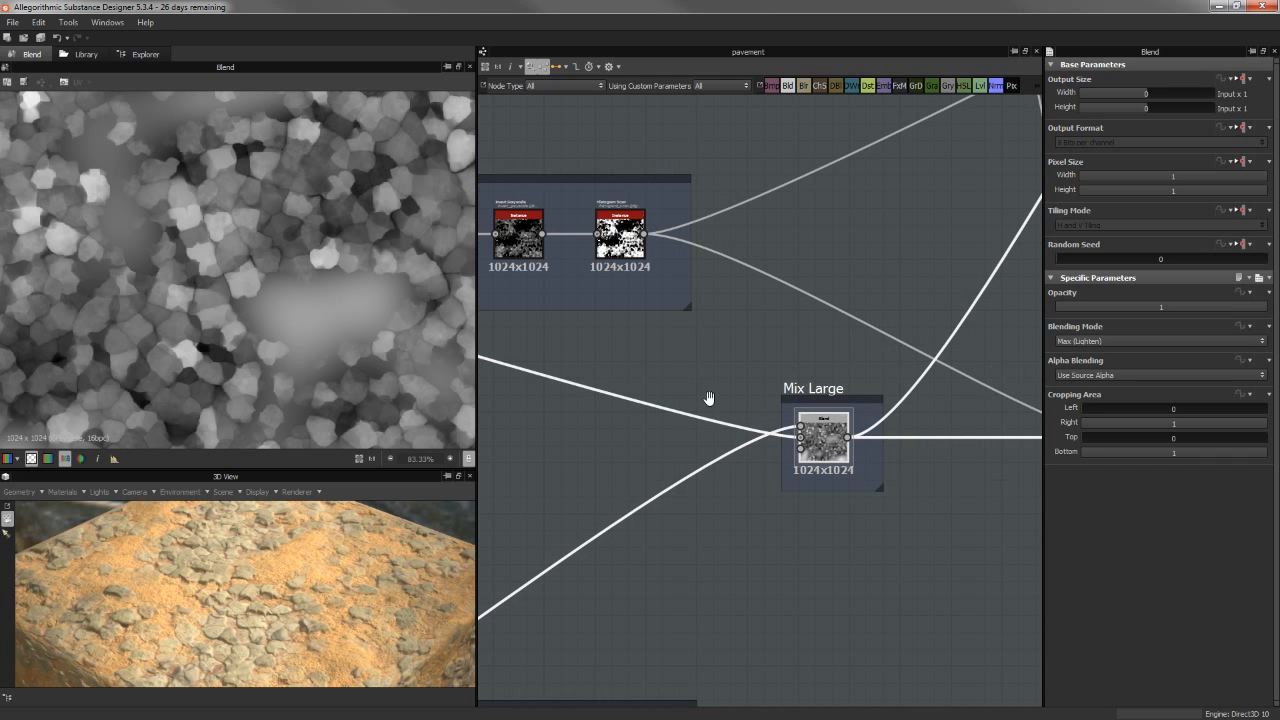
pyautogui.moveTo(709, 398); pyautogui.dragTo(1086, 279, button='middle')
pyautogui.scroll(-2, 870, 380)
pyautogui.moveTo(860, 388); pyautogui.dragTo(955, 293, button='middle')
pyautogui.scroll(2, 747, 392)
pyautogui.moveTo(690, 358); pyautogui.dragTo(945, 414, button='middle')
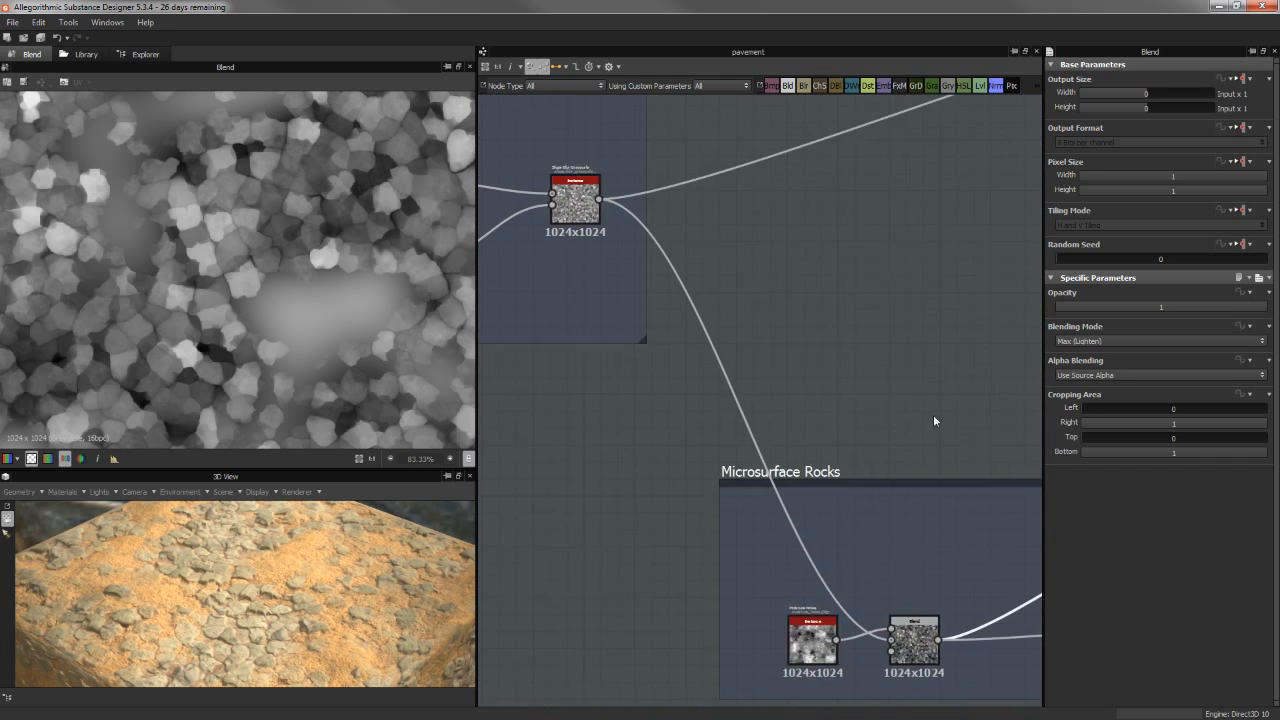
pyautogui.scroll(-1, 879, 408)
pyautogui.moveTo(600, 285); pyautogui.dragTo(714, 331, button='middle')
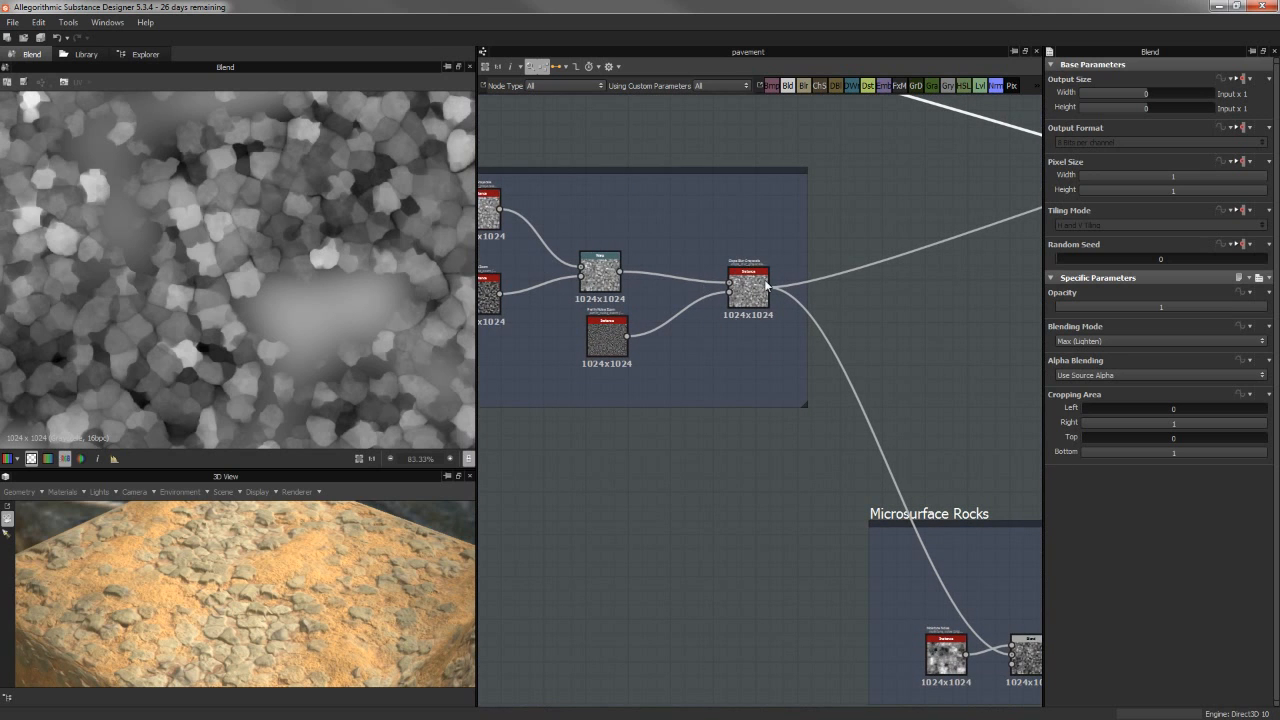
pyautogui.scroll(3, 787, 294)
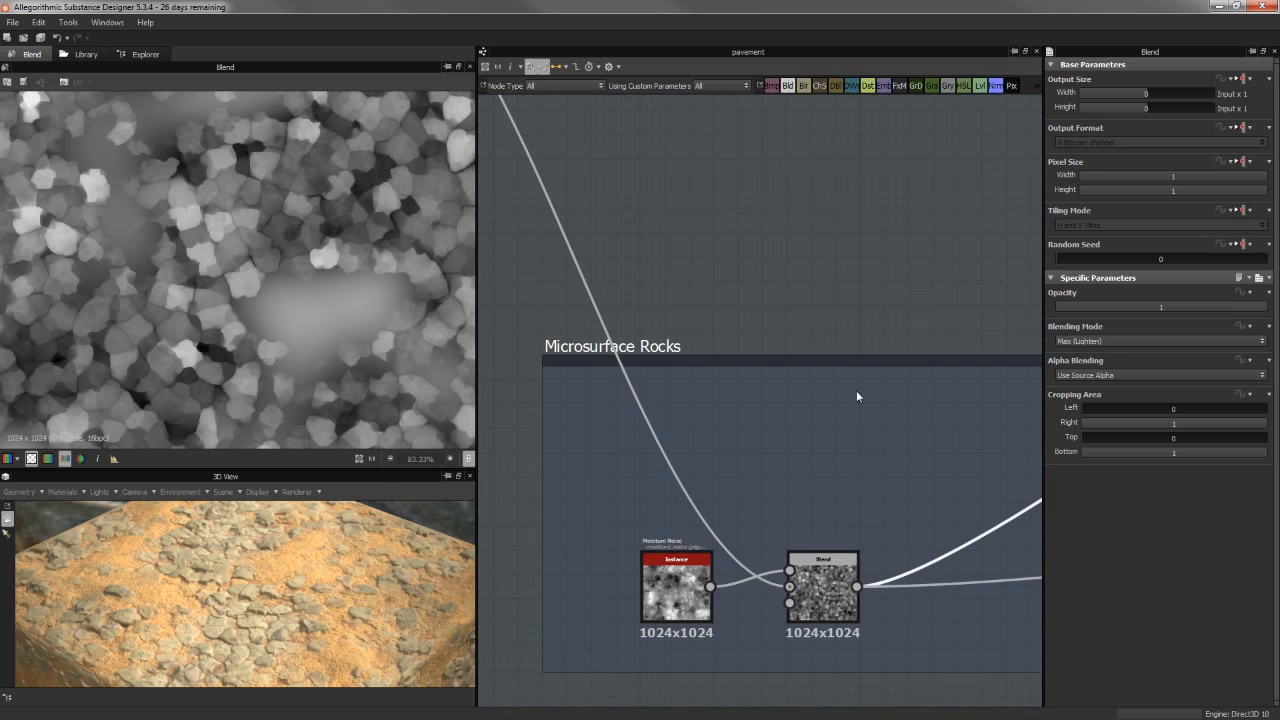
# Preview the Blend node fed by Moisture Noise in Microsurface Rocks and inspect its result up close.
pyautogui.click(821, 558)
pyautogui.moveTo(819, 527); pyautogui.dragTo(747, 425, button='middle')
pyautogui.scroll(2, 555, 446)
pyautogui.scroll(2, 332, 307)
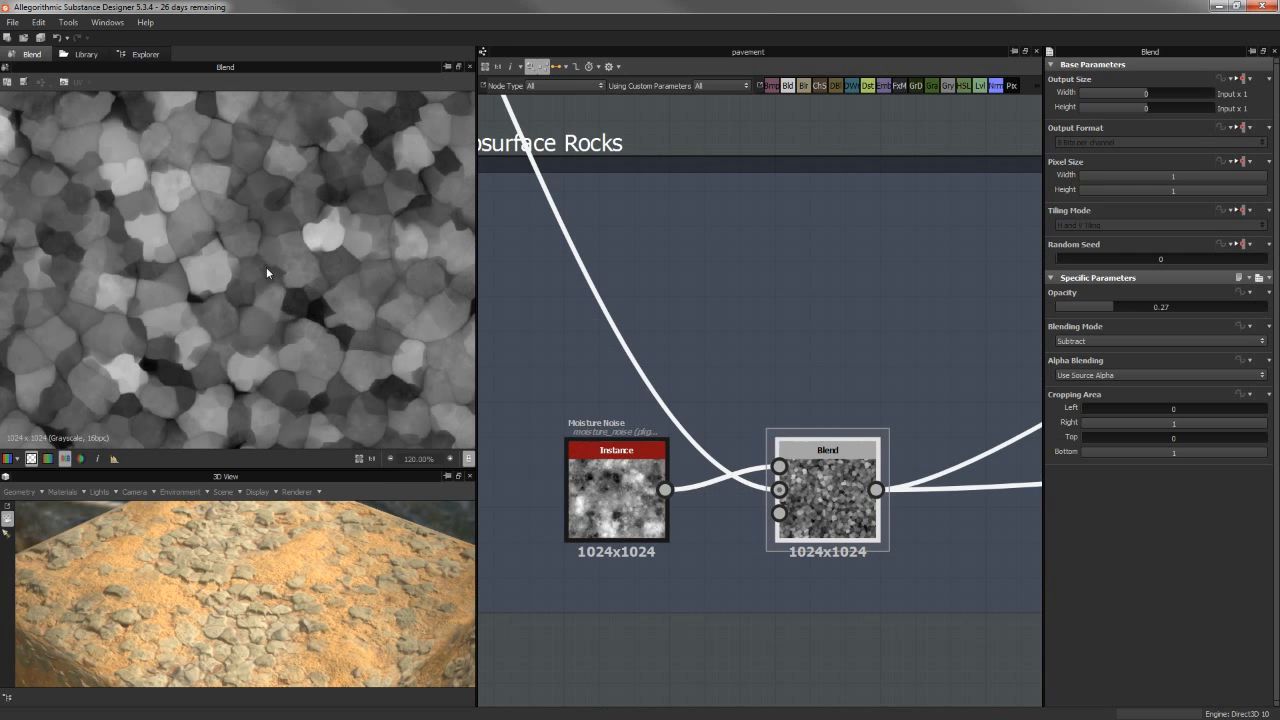
pyautogui.scroll(1, 149, 181)
# Return to the Mix Large frame and preview its Blend node again for comparison with the rock input.
pyautogui.scroll(-4, 837, 238)
pyautogui.moveTo(837, 237); pyautogui.dragTo(420, 431, button='middle')
pyautogui.scroll(-3, 971, 217)
pyautogui.moveTo(893, 258); pyautogui.dragTo(495, 403, button='middle')
pyautogui.scroll(2, 815, 243)
pyautogui.moveTo(808, 246); pyautogui.dragTo(807, 287, button='middle')
pyautogui.doubleClick(643, 387)
# Locate the Ground Mask frame and preview its Blend node, checking the blend settings.
pyautogui.moveTo(694, 271); pyautogui.dragTo(714, 350, button='middle')
pyautogui.scroll(-4, 714, 350)
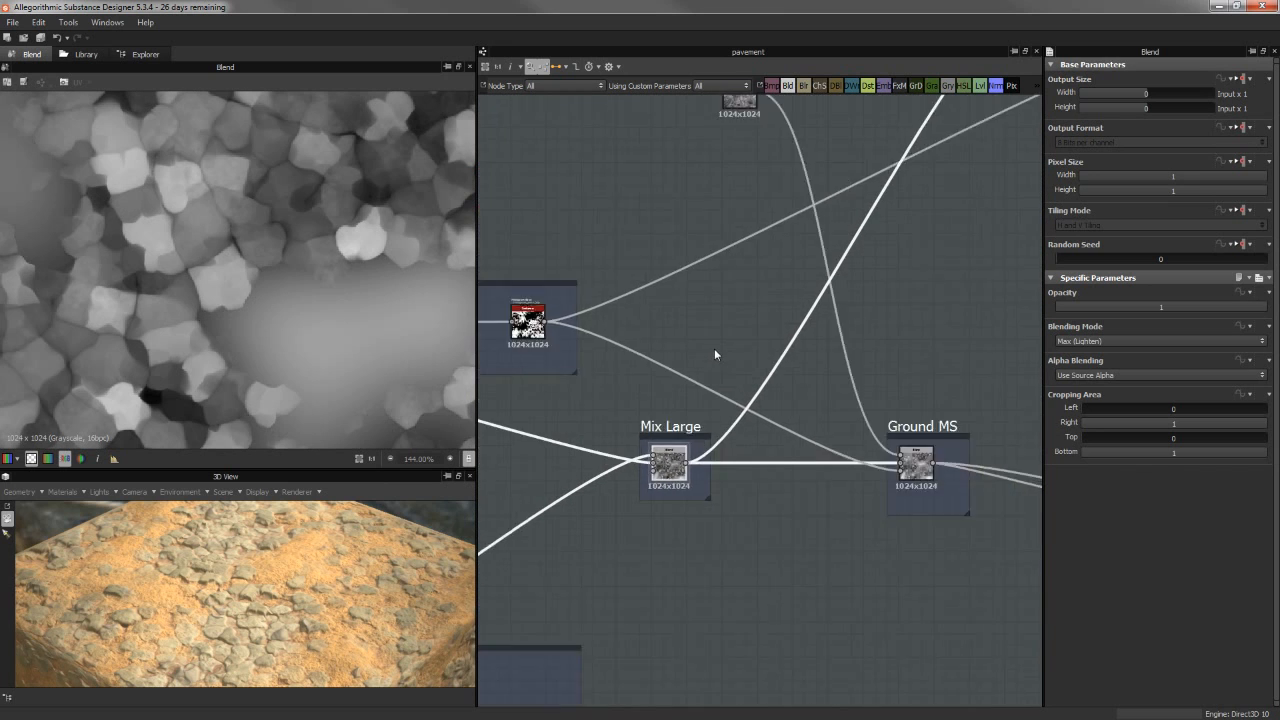
pyautogui.scroll(4, 817, 338)
pyautogui.moveTo(647, 328); pyautogui.dragTo(918, 322, button='middle')
pyautogui.scroll(2, 785, 323)
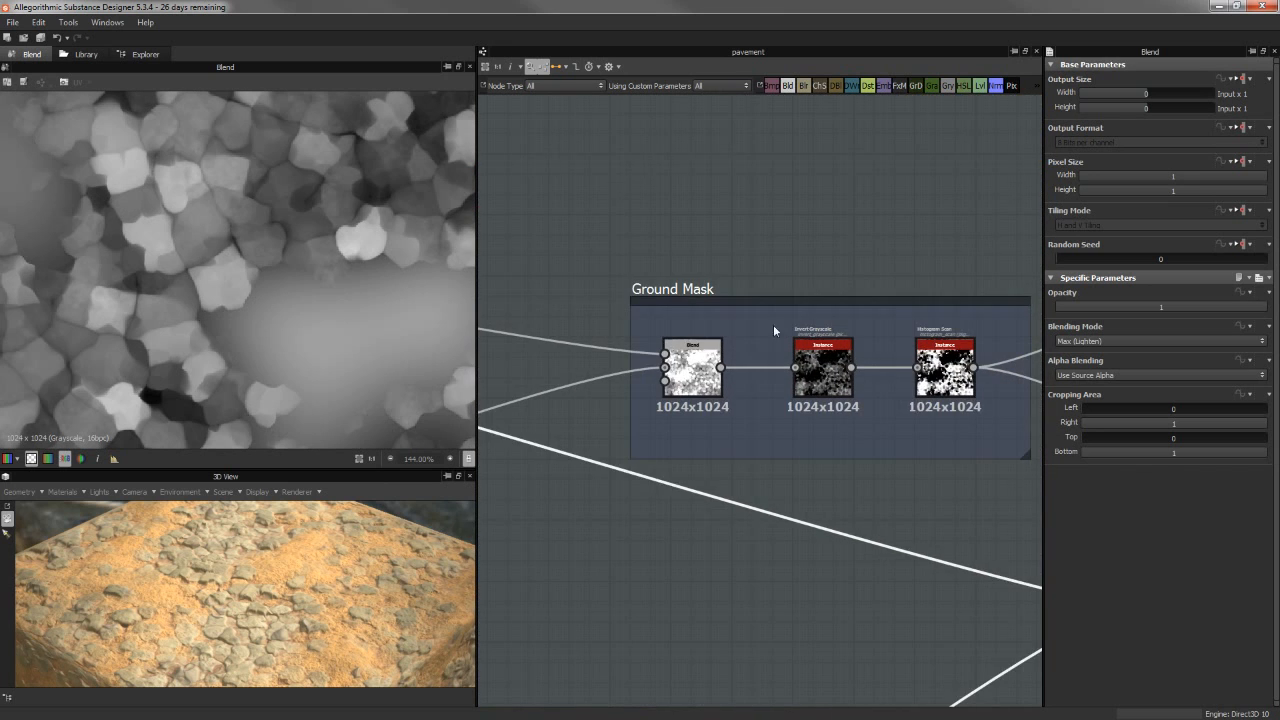
pyautogui.click(683, 360)
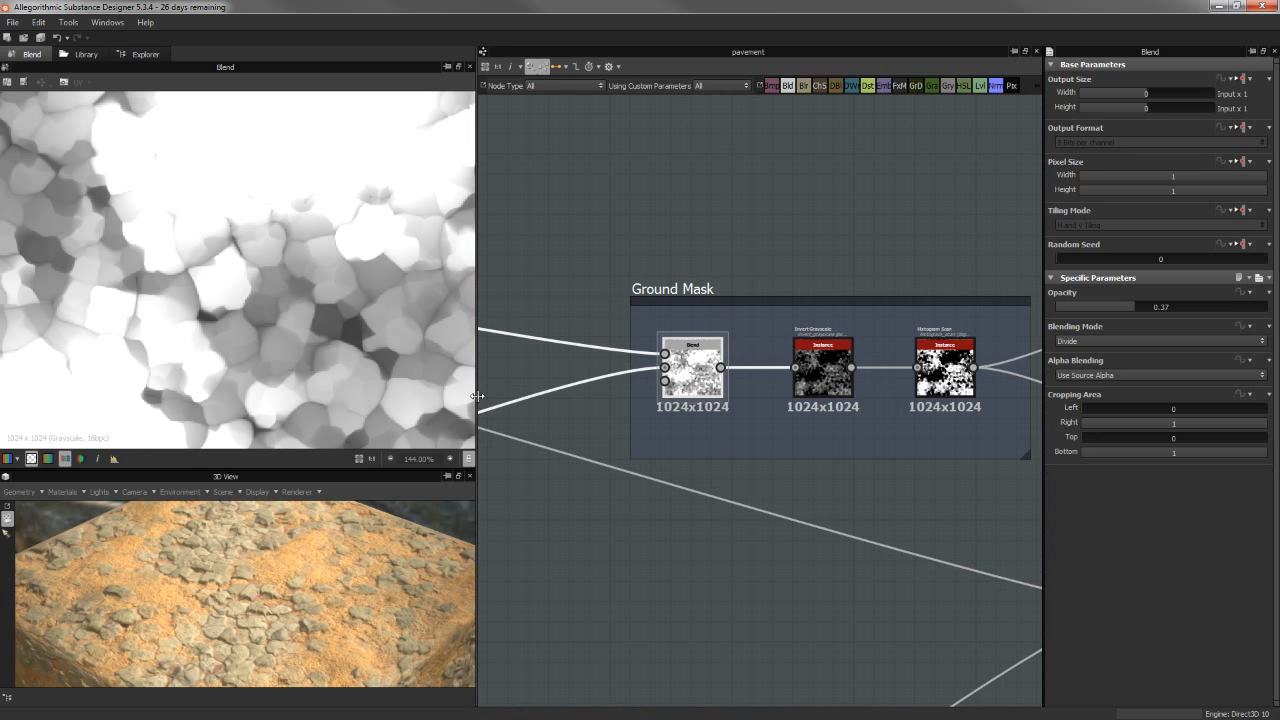
# Widen the graph view and trace the Ground Mask Blend inputs back to the Base Dirt and Base Rocks frames.
pyautogui.moveTo(477, 393); pyautogui.dragTo(419, 393)
pyautogui.scroll(-2, 600, 275)
pyautogui.moveTo(629, 271); pyautogui.dragTo(1159, 276, button='middle')
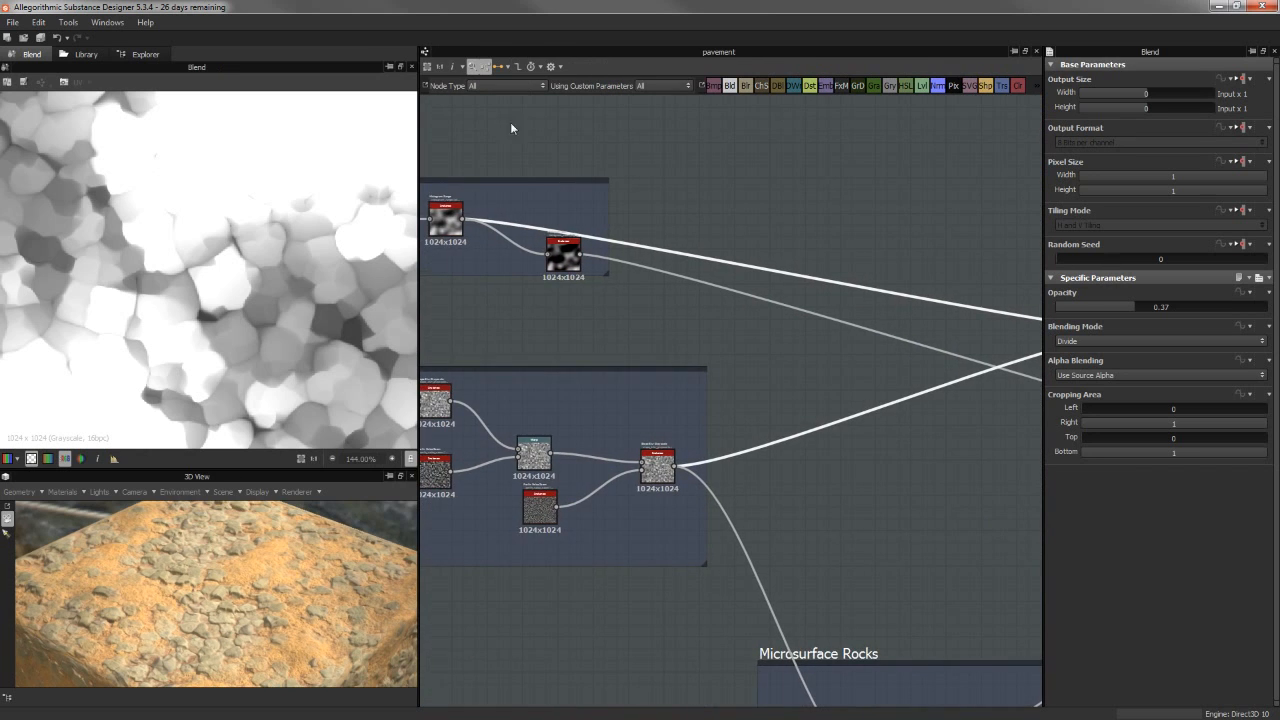
pyautogui.moveTo(618, 226); pyautogui.dragTo(770, 261, button='middle')
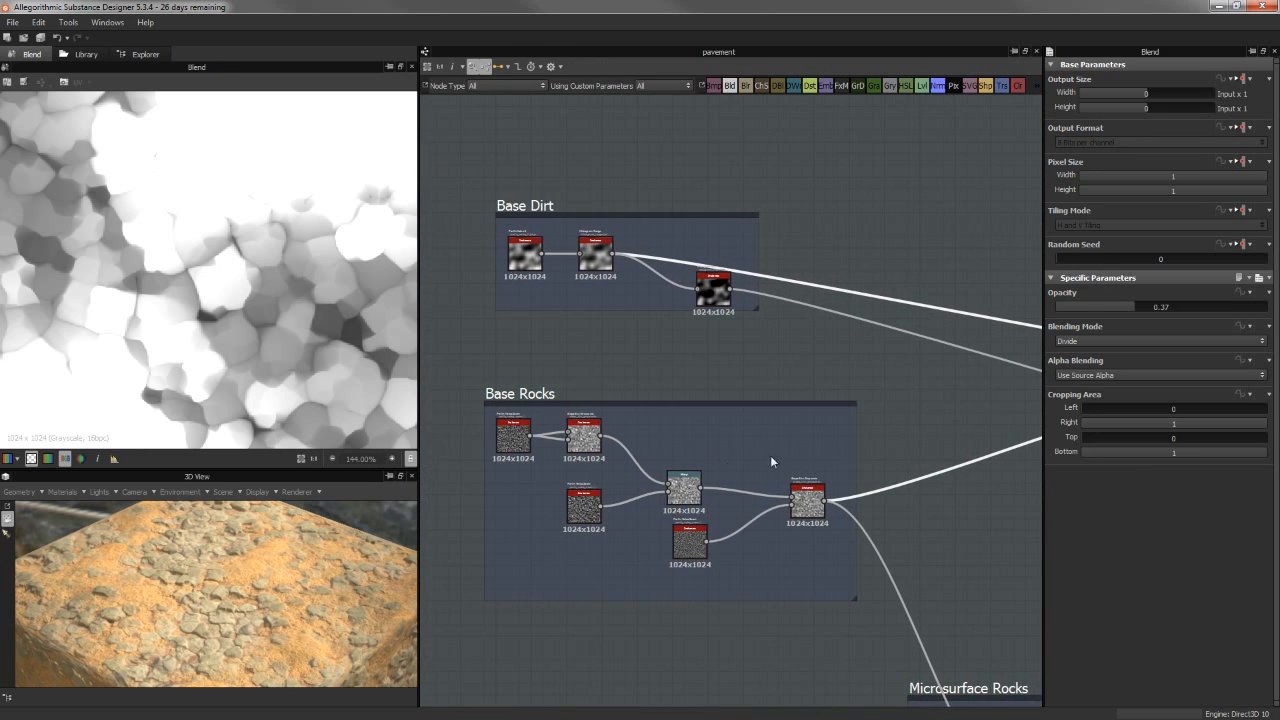
# Return to the Ground Mask frame and view the Blend node's whole output image.
pyautogui.moveTo(771, 462); pyautogui.dragTo(470, 430, button='middle')
pyautogui.moveTo(760, 306); pyautogui.dragTo(436, 313, button='middle')
pyautogui.scroll(5, 656, 308)
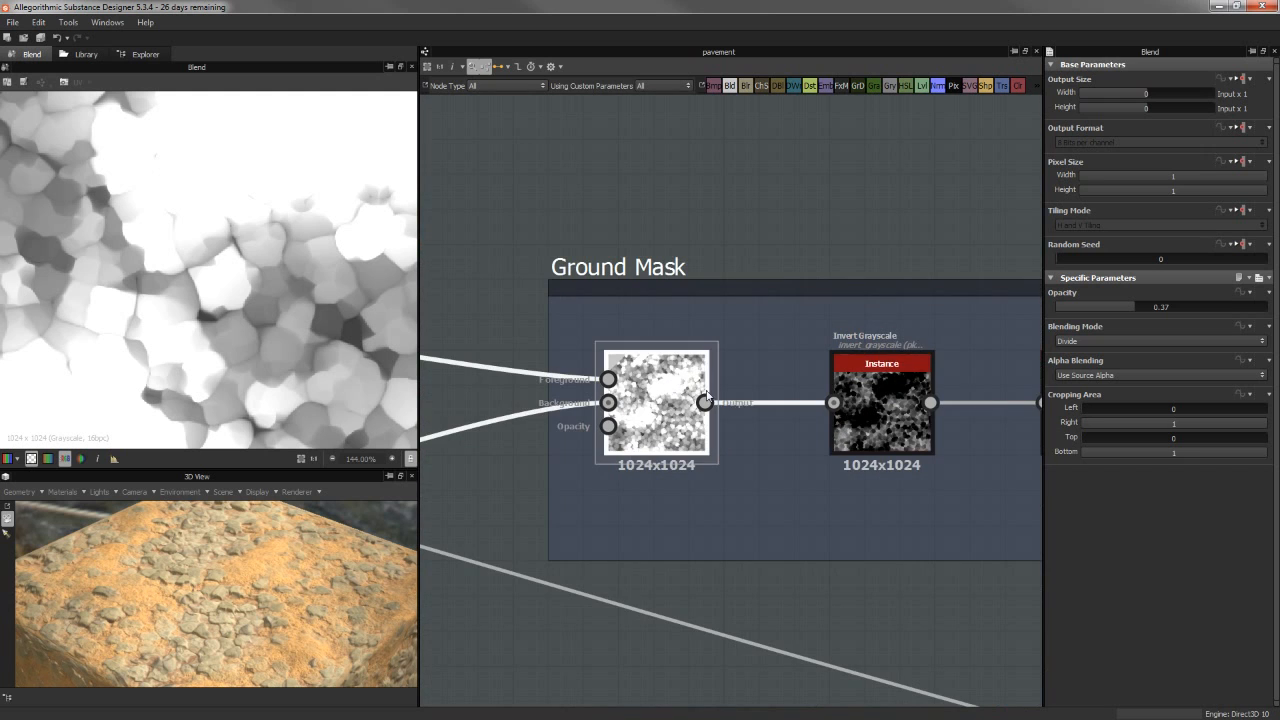
pyautogui.scroll(-3, 770, 350)
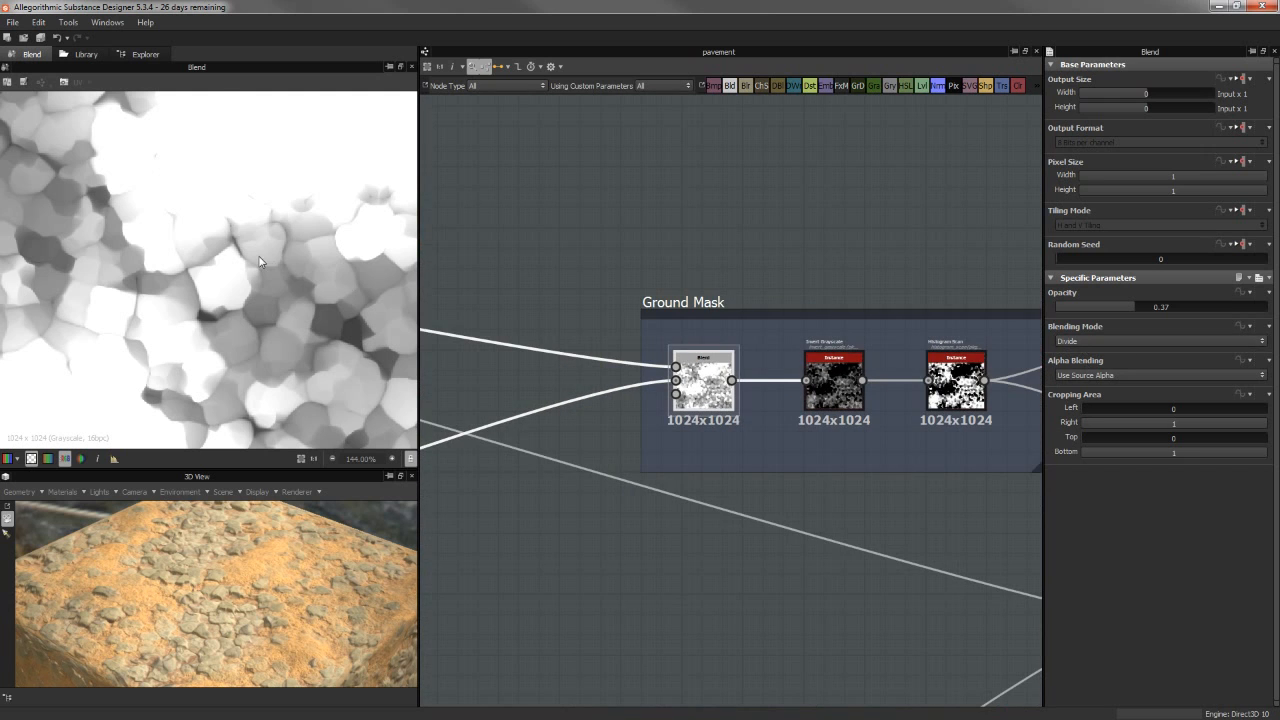
pyautogui.scroll(-5, 262, 240)
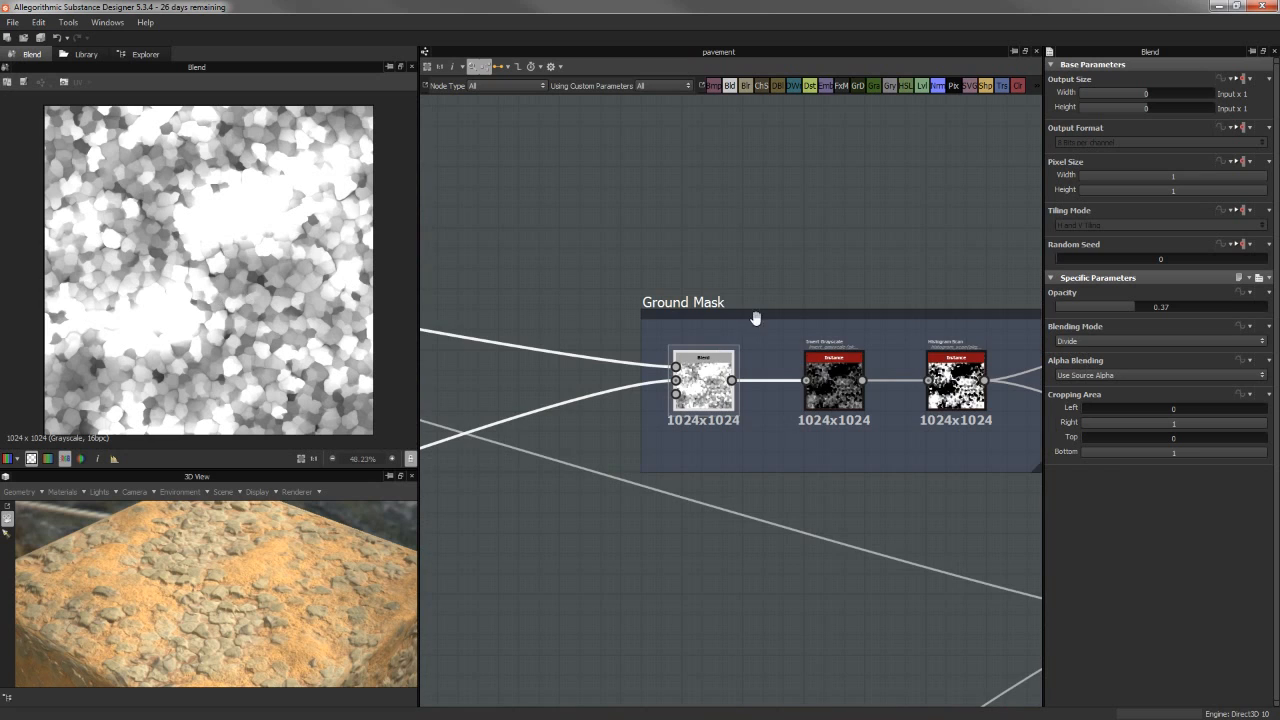
# Preview the Invert Grayscale node and the Histogram Scan node in the Ground Mask frame.
pyautogui.scroll(2, 770, 322)
pyautogui.doubleClick(856, 403)
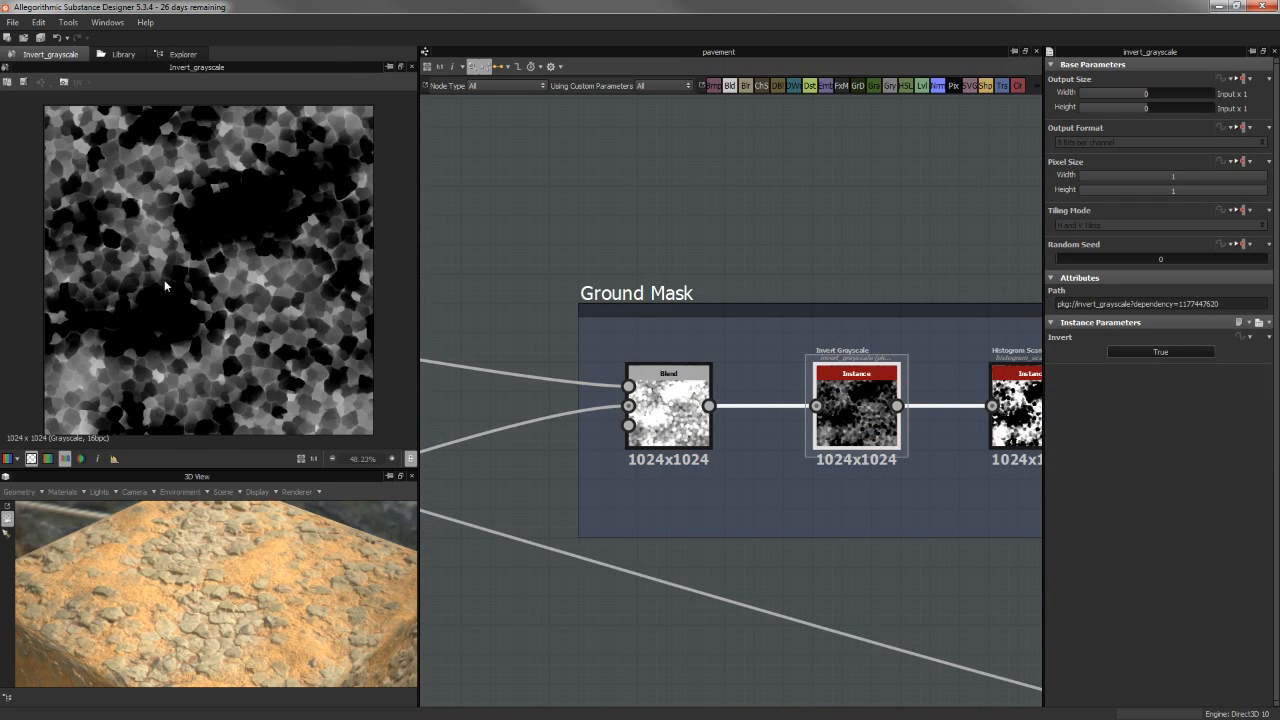
pyautogui.moveTo(771, 320); pyautogui.dragTo(566, 293, button='middle')
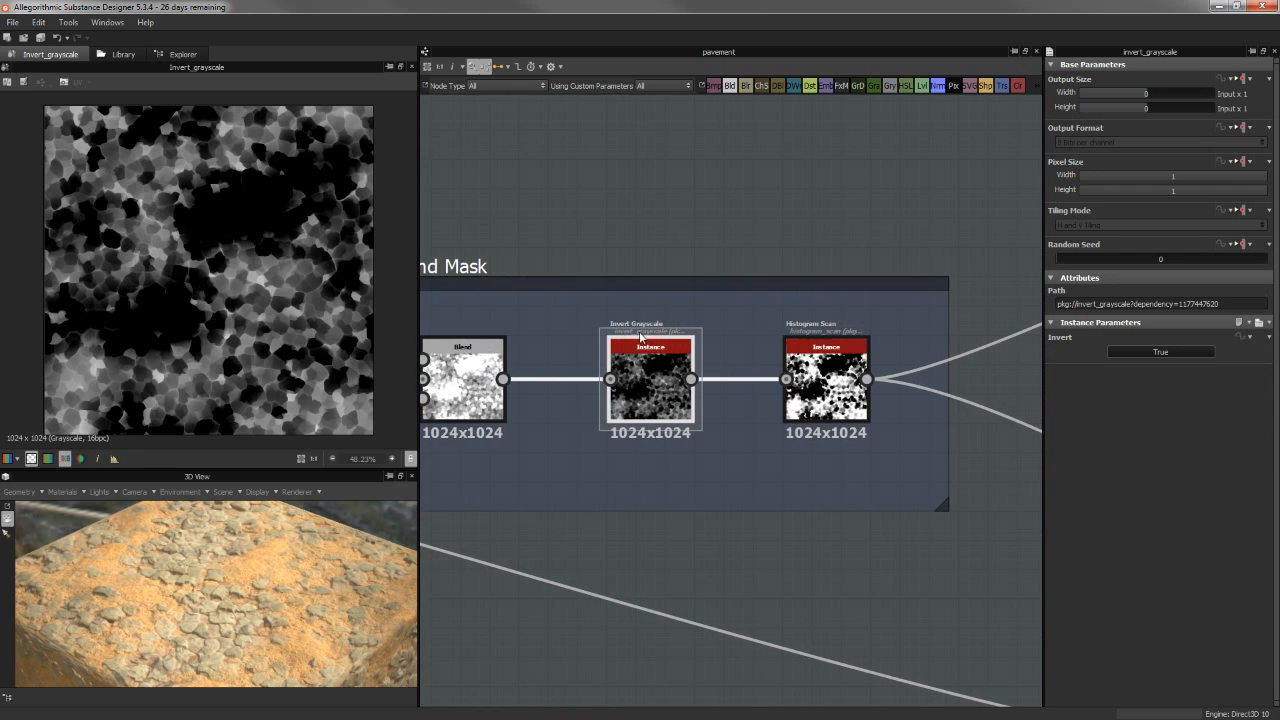
pyautogui.press('f')
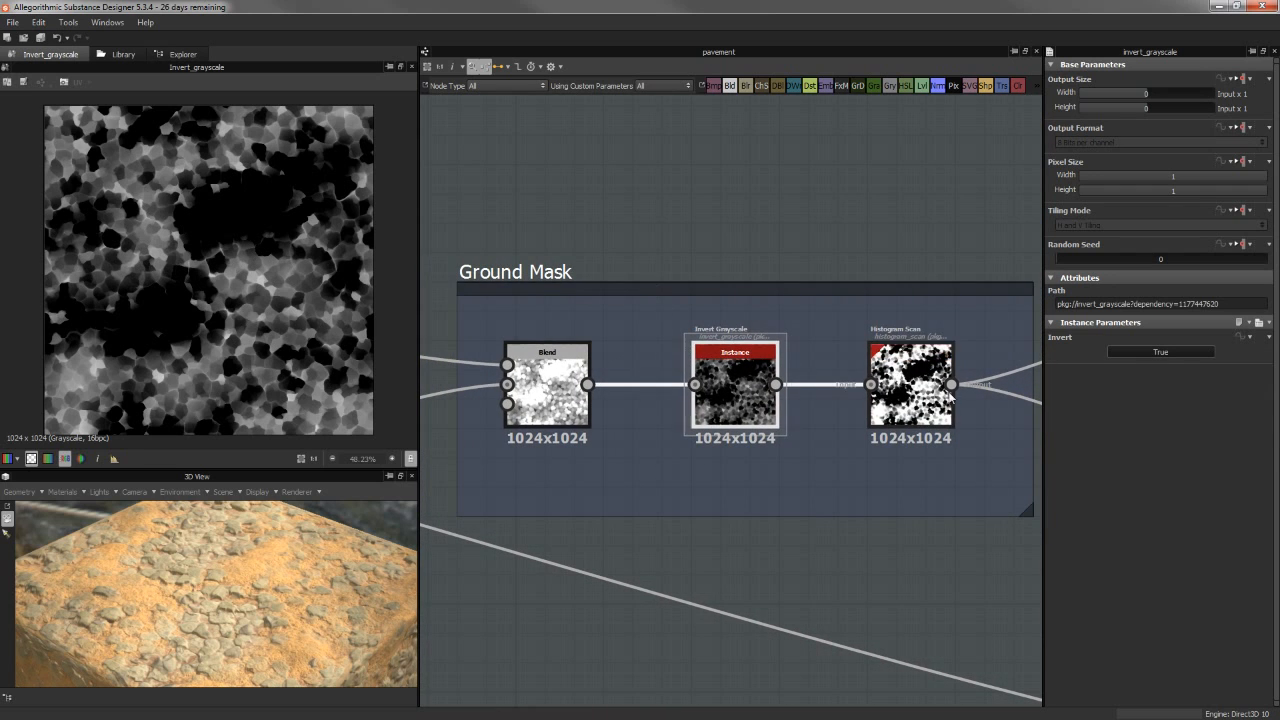
pyautogui.doubleClick(903, 392)
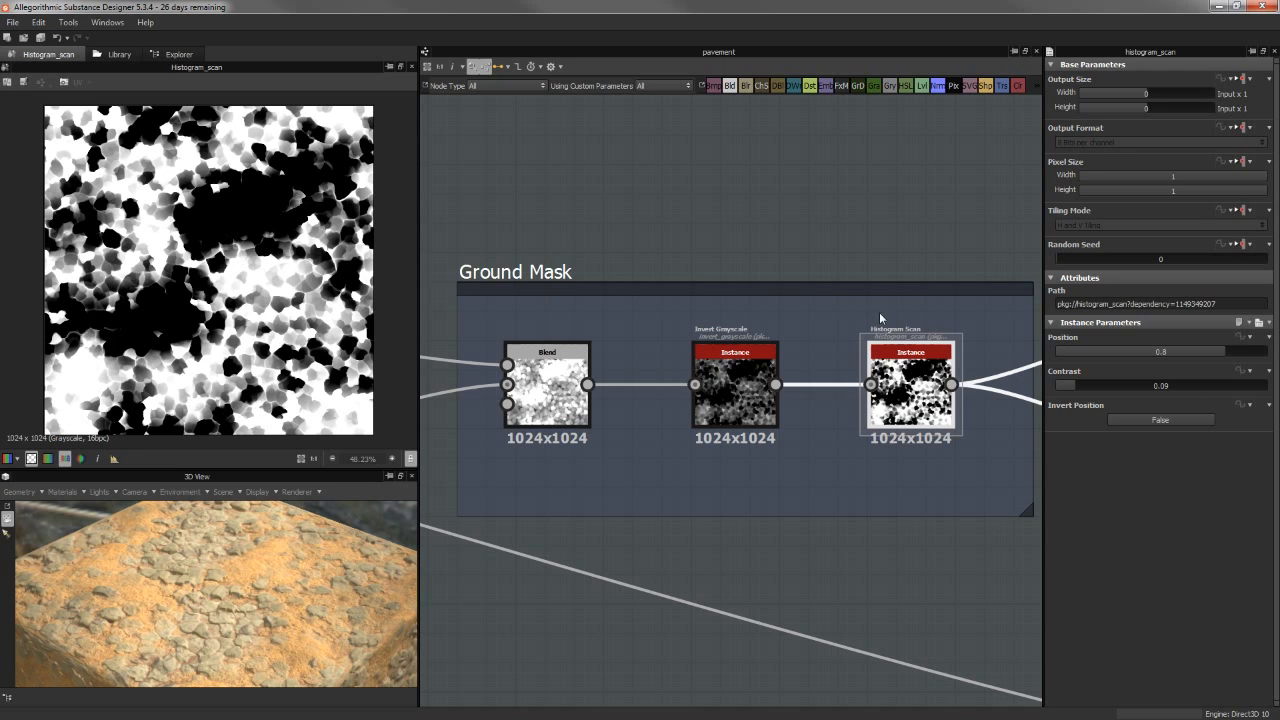
# Follow the Histogram Scan's output connections from Ground Mask to the Ground MS and Colors frames.
pyautogui.moveTo(879, 312); pyautogui.dragTo(631, 274, button='middle')
pyautogui.scroll(-2, 678, 313)
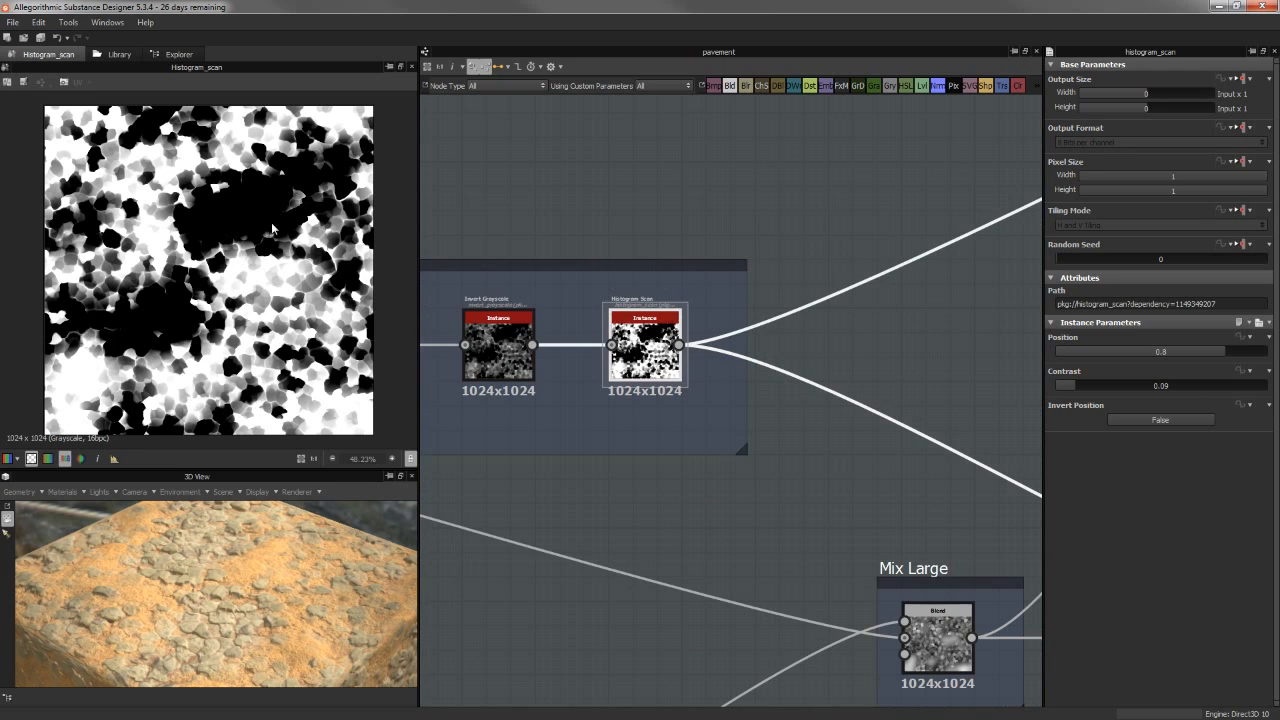
pyautogui.scroll(-3, 577, 271)
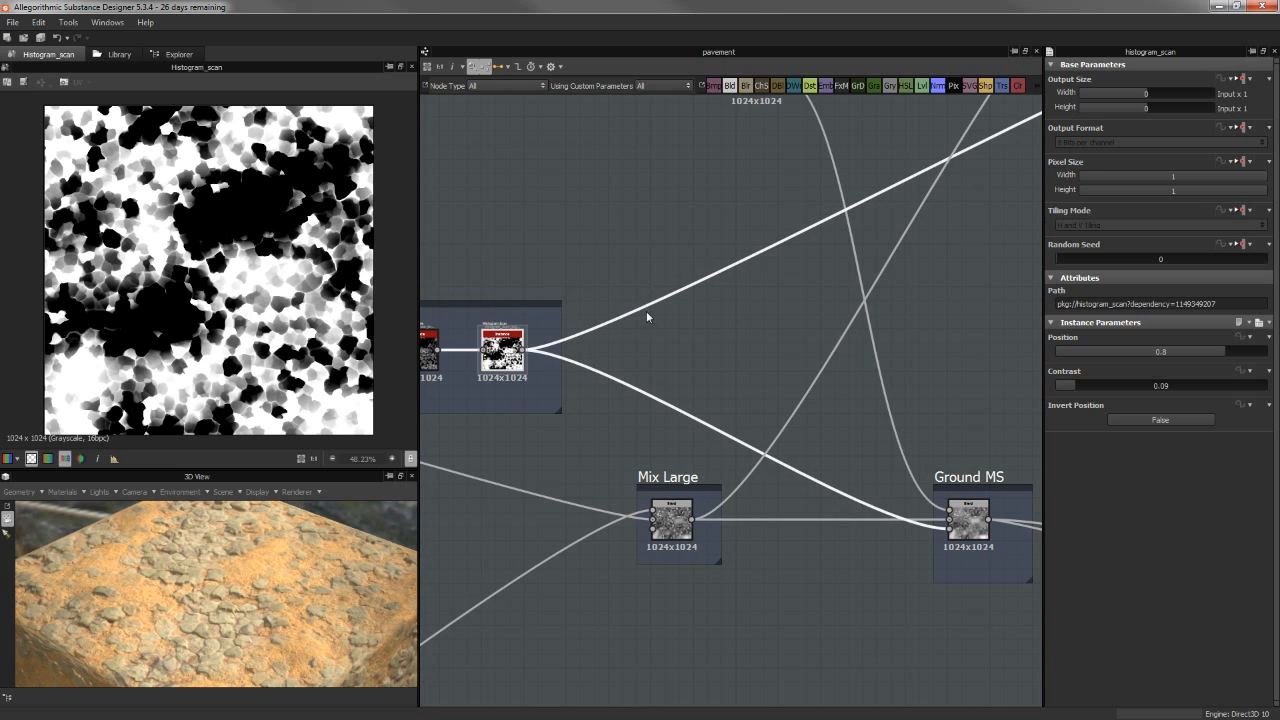
pyautogui.moveTo(646, 318); pyautogui.dragTo(583, 272, button='middle')
pyautogui.moveTo(711, 337); pyautogui.dragTo(750, 285, button='middle')
pyautogui.scroll(-1, 754, 371)
pyautogui.scroll(-1, 750, 285)
pyautogui.scroll(-1, 560, 308)
pyautogui.moveTo(712, 227); pyautogui.dragTo(580, 357, button='middle')
pyautogui.moveTo(794, 206); pyautogui.dragTo(762, 267, button='middle')
pyautogui.scroll(1, 762, 267)
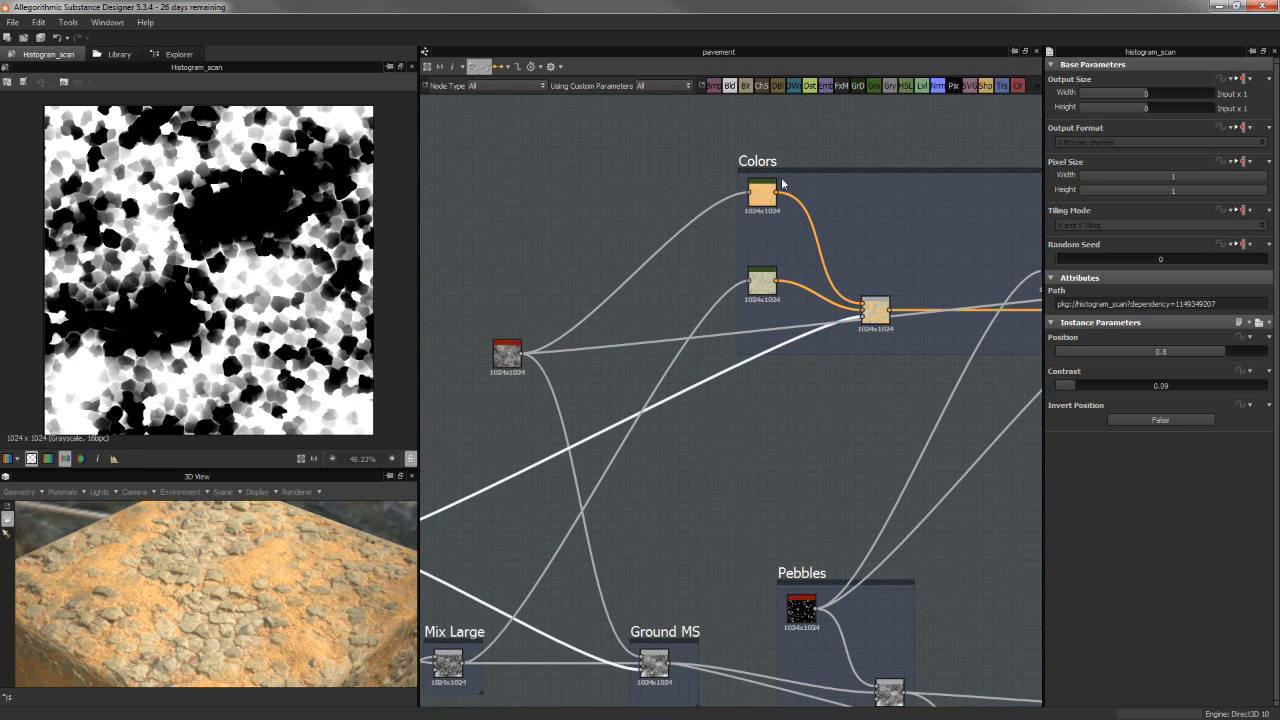
# Preview the BnW Spots 3 noise node that feeds the Colors frame.
pyautogui.scroll(-2, 620, 327)
pyautogui.moveTo(600, 331); pyautogui.dragTo(636, 339, button='middle')
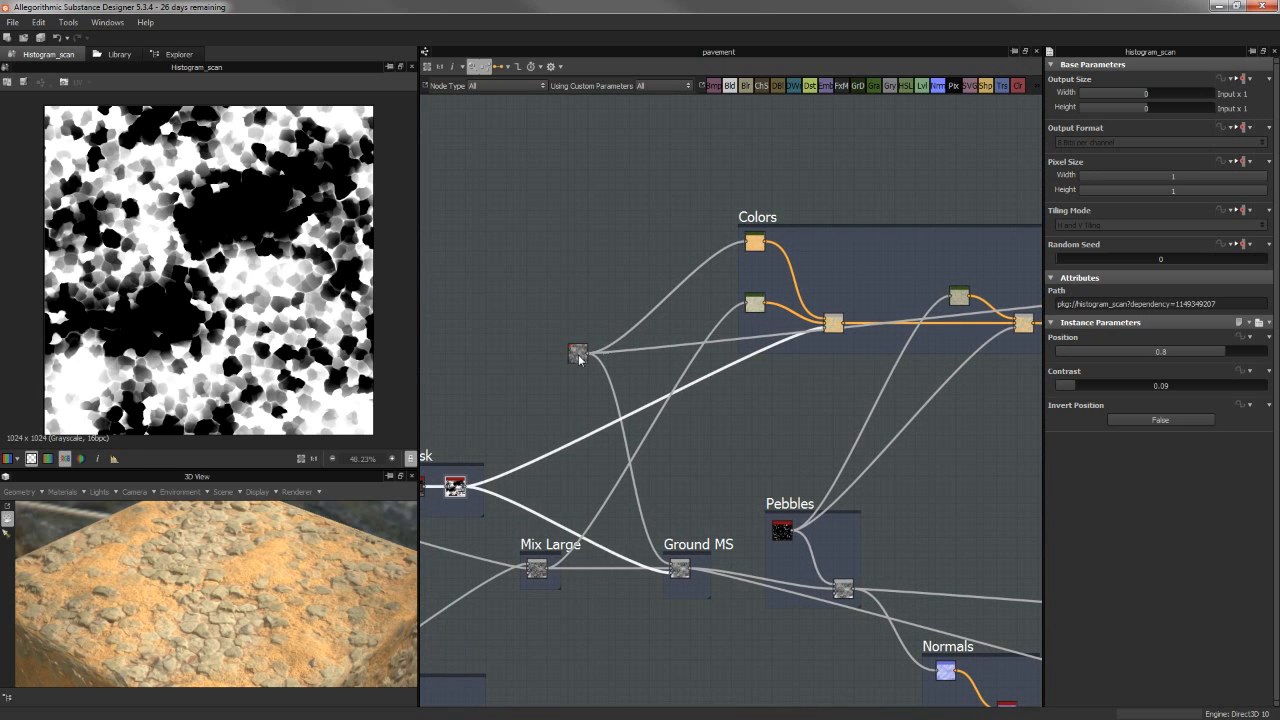
pyautogui.click(578, 356)
pyautogui.scroll(1, 318, 223)
pyautogui.scroll(5, 611, 278)
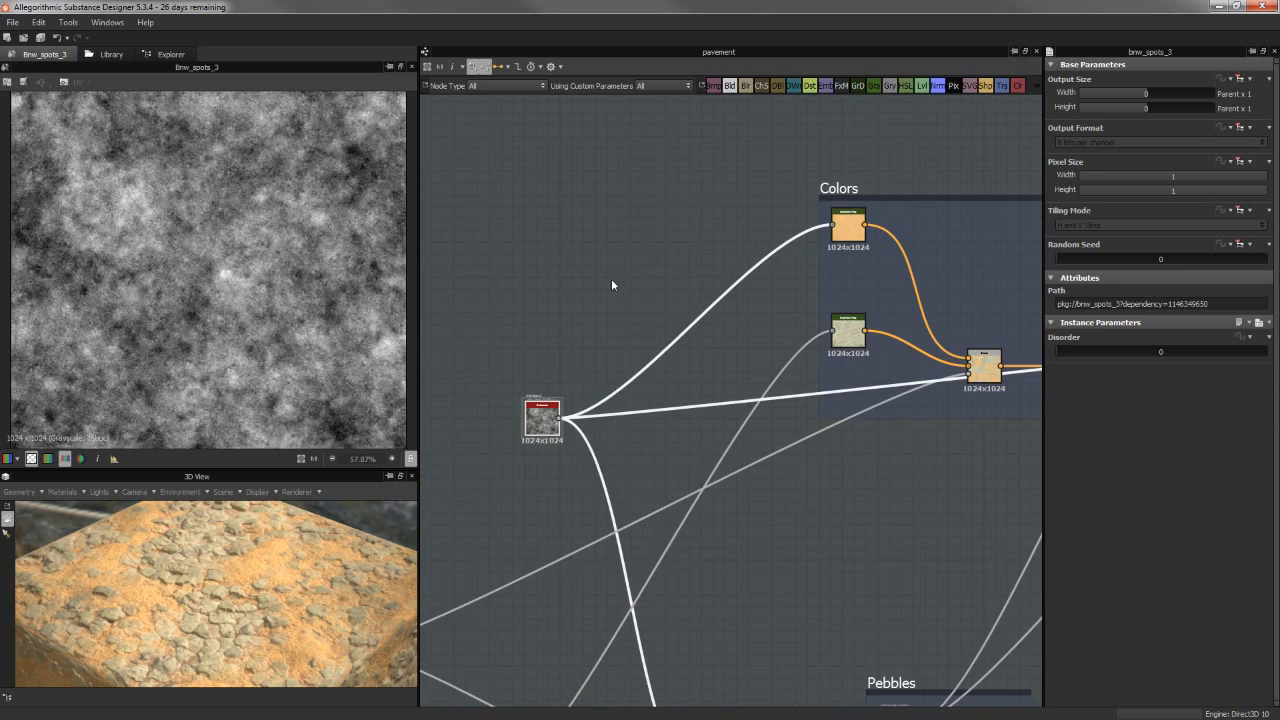
# Preview the orange dirt Gradient Map and the grey-green rock Gradient Map in the Colors frame.
pyautogui.scroll(-1, 334, 331)
pyautogui.scroll(-2, 745, 232)
pyautogui.moveTo(792, 237); pyautogui.dragTo(584, 279, button='middle')
pyautogui.scroll(1, 584, 279)
pyautogui.doubleClick(768, 244)
pyautogui.scroll(2, 277, 274)
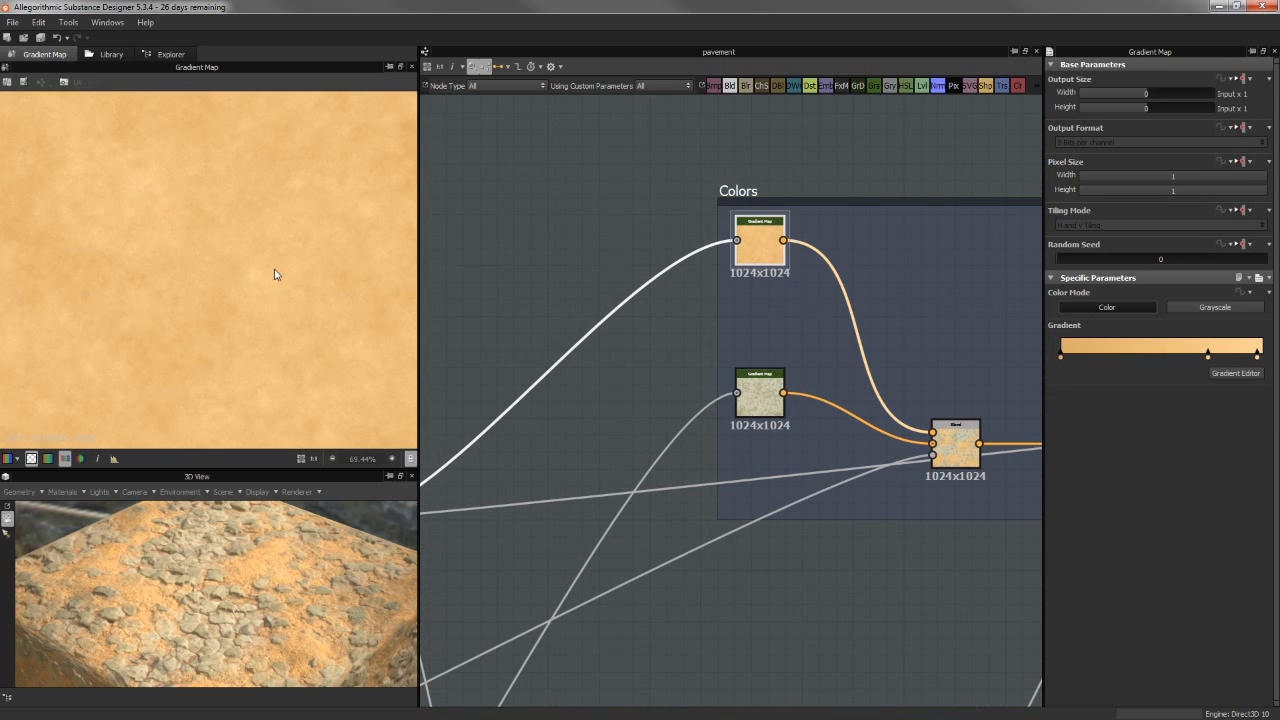
pyautogui.doubleClick(782, 380)
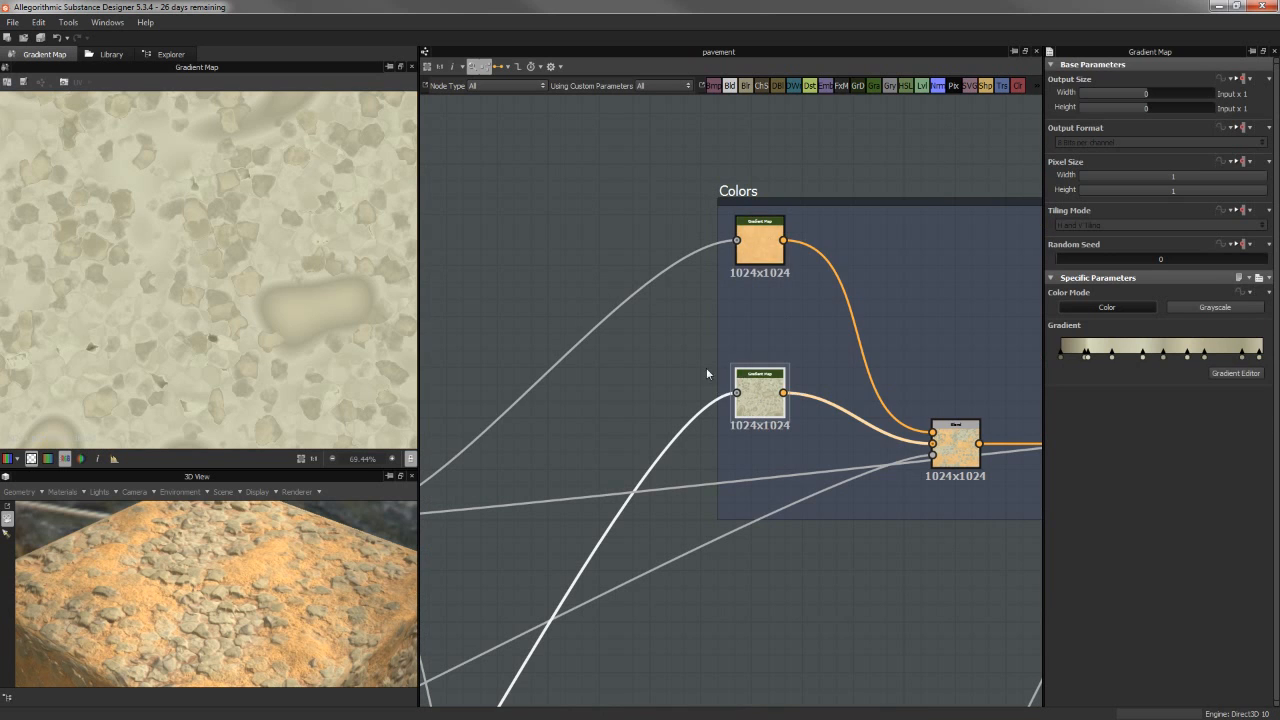
# Trace the rock Gradient Map's input back to Mix Large and examine its color preview.
pyautogui.scroll(-2, 755, 390)
pyautogui.moveTo(747, 421); pyautogui.dragTo(825, 208, button='middle')
pyautogui.scroll(-2, 815, 228)
pyautogui.moveTo(698, 407); pyautogui.dragTo(825, 345, button='middle')
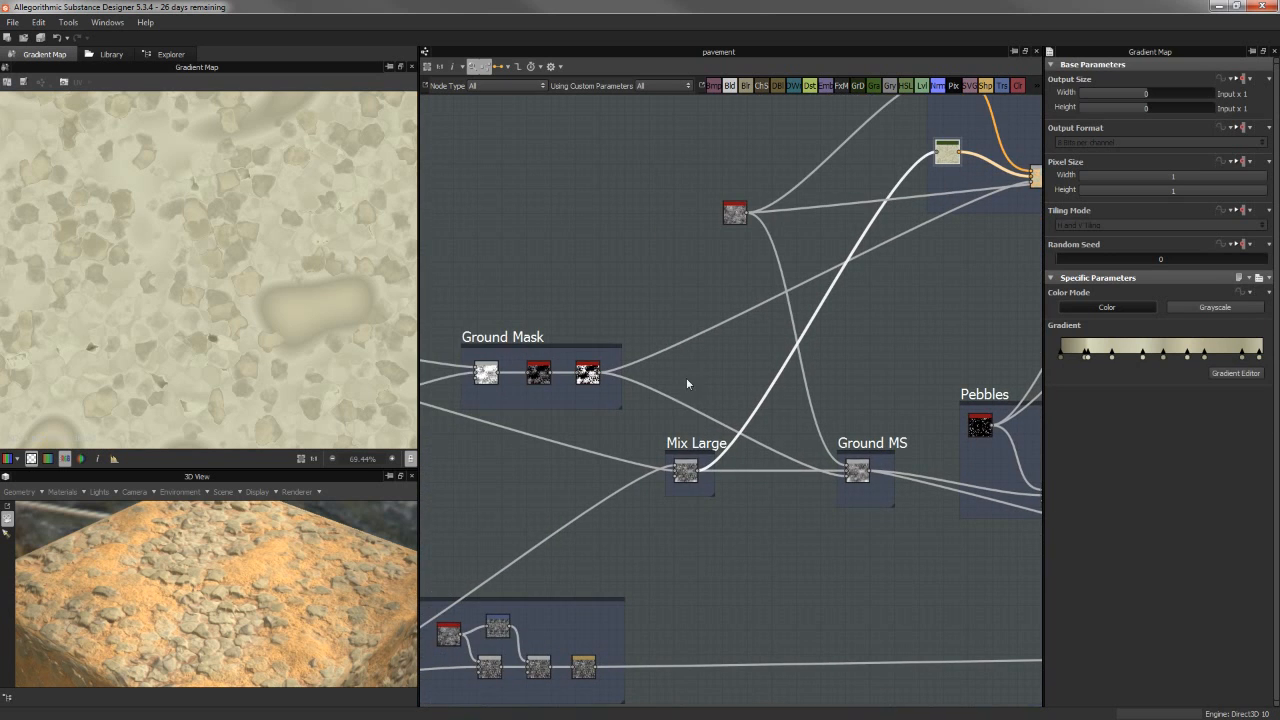
pyautogui.moveTo(738, 423); pyautogui.dragTo(760, 334, button='middle')
pyautogui.scroll(2, 760, 334)
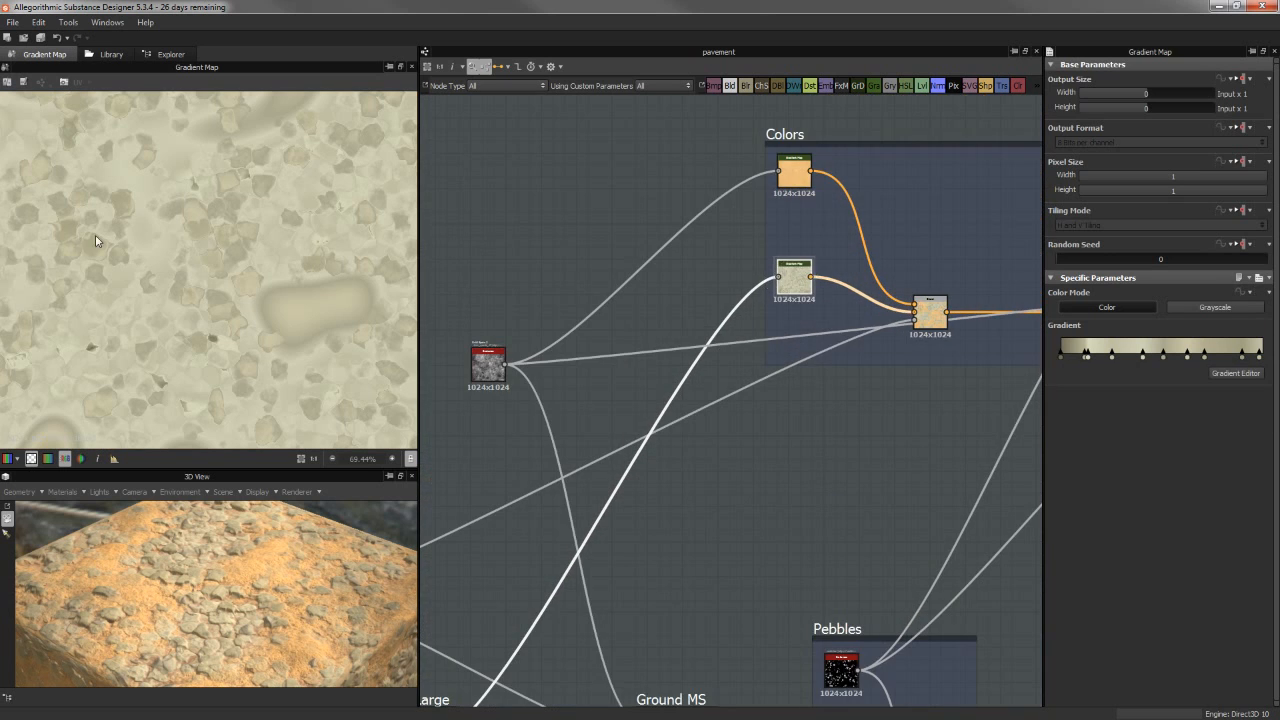
pyautogui.scroll(-3, 150, 191)
pyautogui.scroll(3, 258, 263)
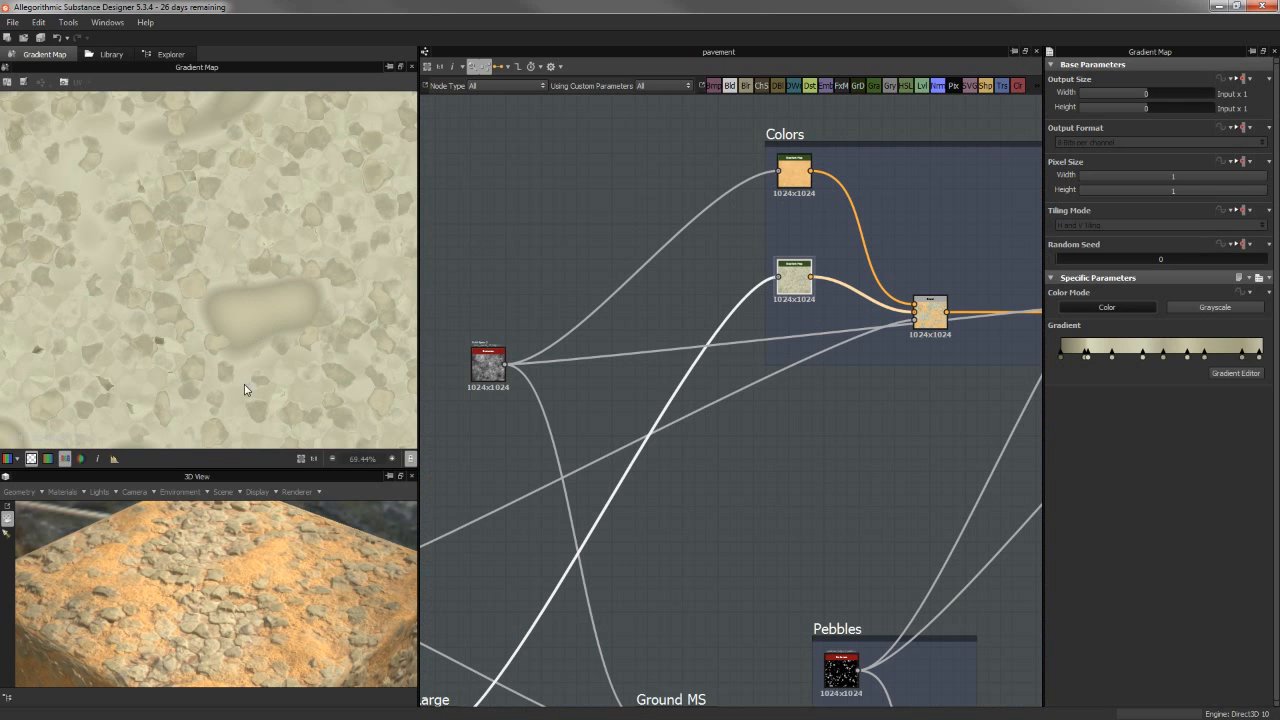
# Preview the dirt Gradient Map again, followed by the Blend node that combines both gradients.
pyautogui.moveTo(813, 223); pyautogui.dragTo(734, 274, button='middle')
pyautogui.doubleClick(718, 227)
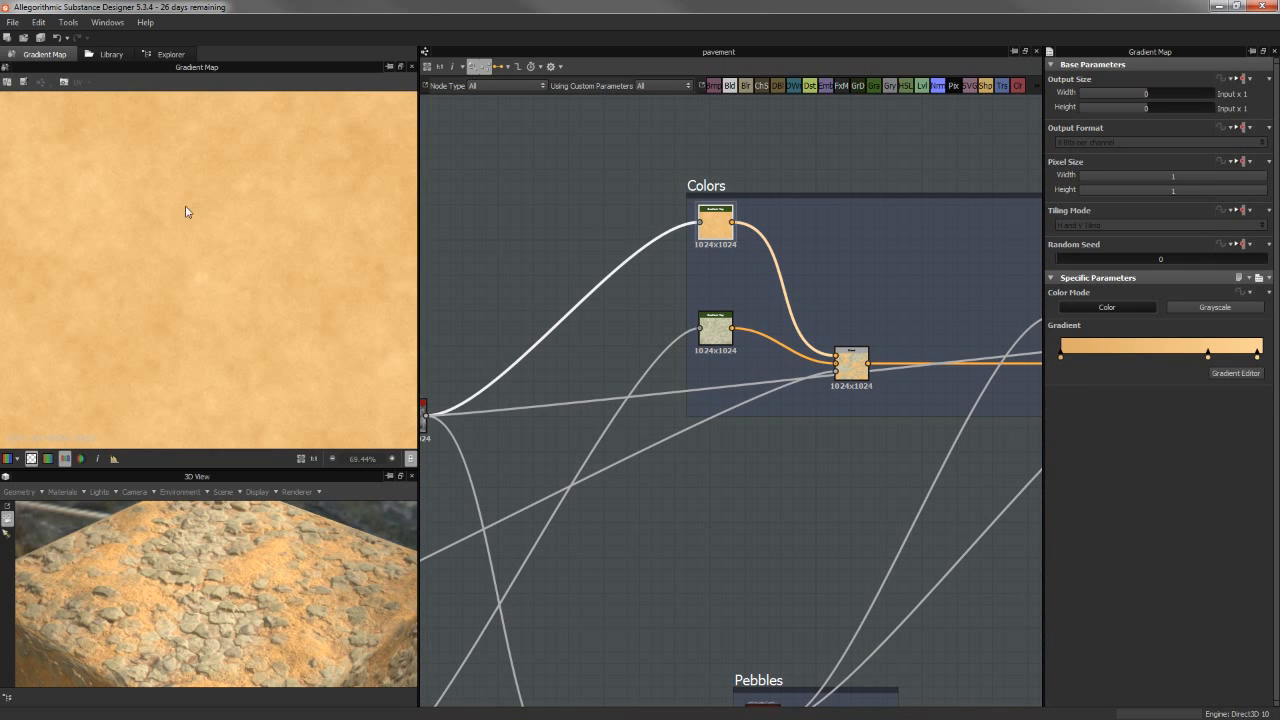
pyautogui.scroll(2, 655, 351)
pyautogui.doubleClick(938, 372)
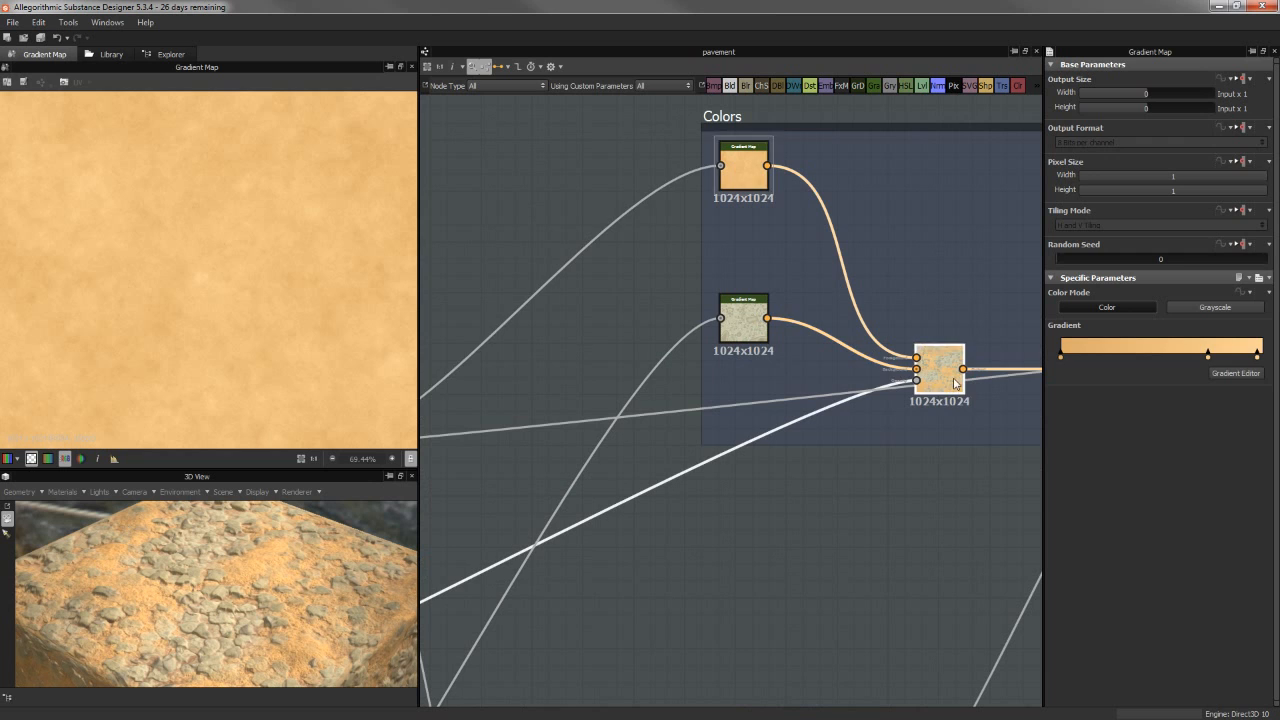
# Trace the color Blend's mask input back through the graph and inspect the blended dirt and rock colors up close.
pyautogui.moveTo(753, 342); pyautogui.dragTo(626, 338, button='middle')
pyautogui.scroll(-3, 692, 436)
pyautogui.moveTo(692, 436); pyautogui.dragTo(1036, 338, button='middle')
pyautogui.moveTo(715, 475); pyautogui.dragTo(848, 415, button='middle')
pyautogui.moveTo(712, 450); pyautogui.dragTo(460, 500, button='middle')
pyautogui.moveTo(1022, 334); pyautogui.dragTo(754, 408, button='middle')
pyautogui.scroll(3, 750, 400)
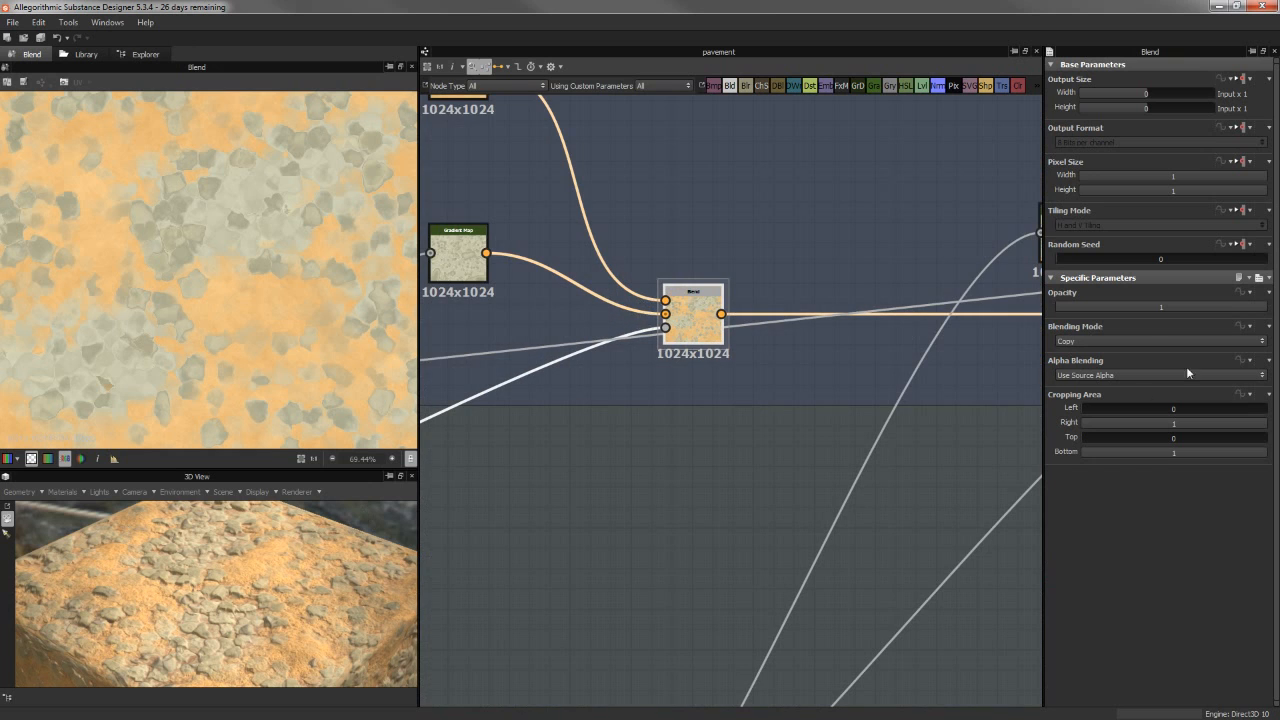
pyautogui.moveTo(697, 286); pyautogui.dragTo(649, 328, button='middle')
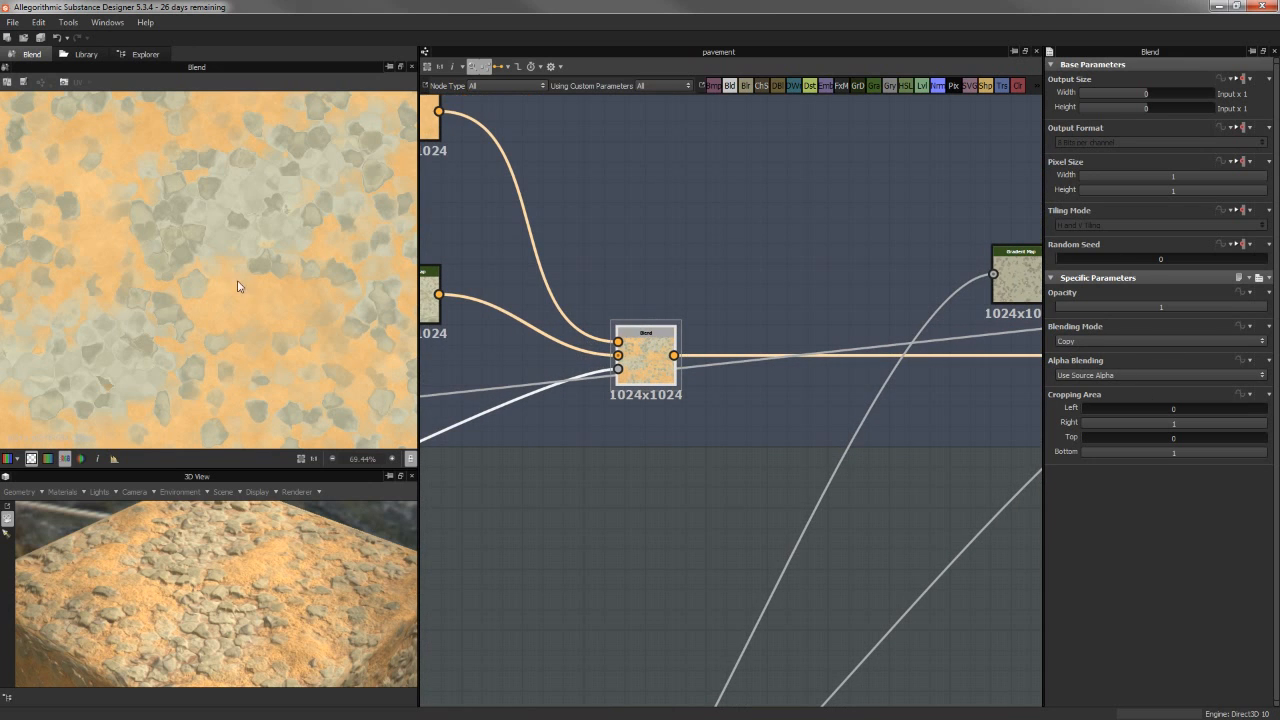
pyautogui.scroll(4, 206, 270)
pyautogui.scroll(-2, 189, 280)
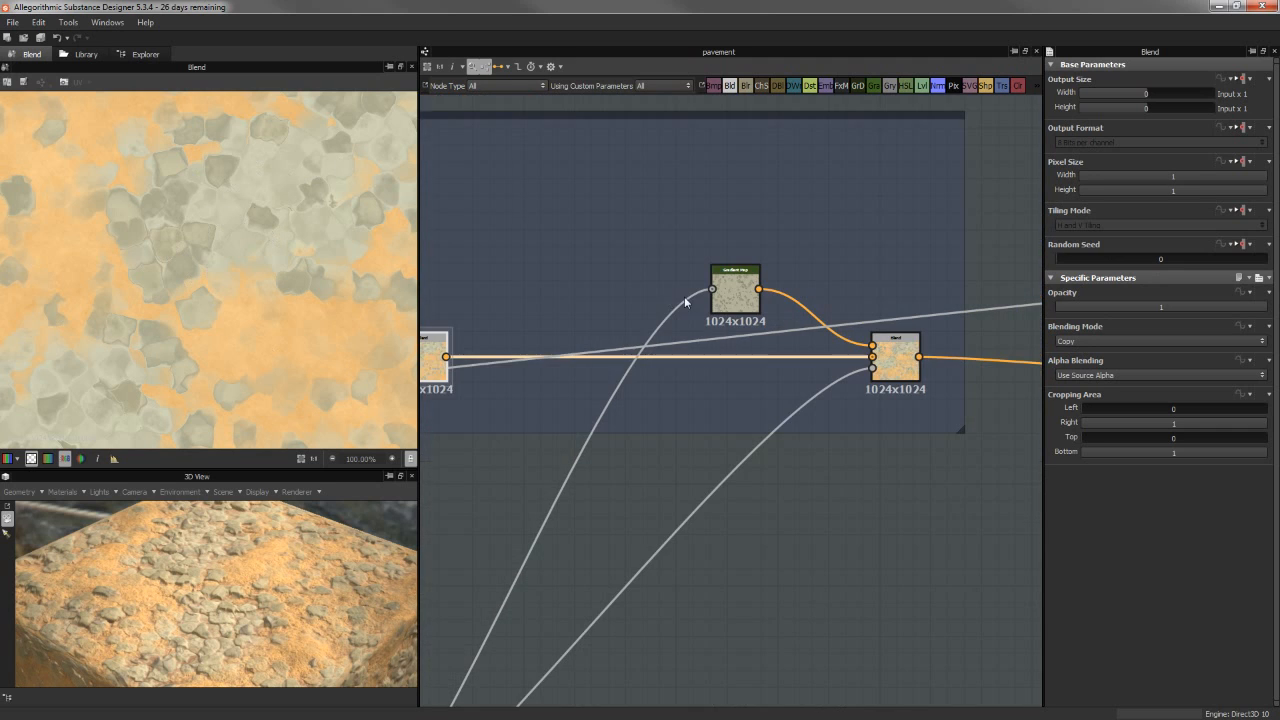
# Check the settings of the last Blend node in Colors and trace its mask input to the Pebbles frame.
pyautogui.click(908, 356)
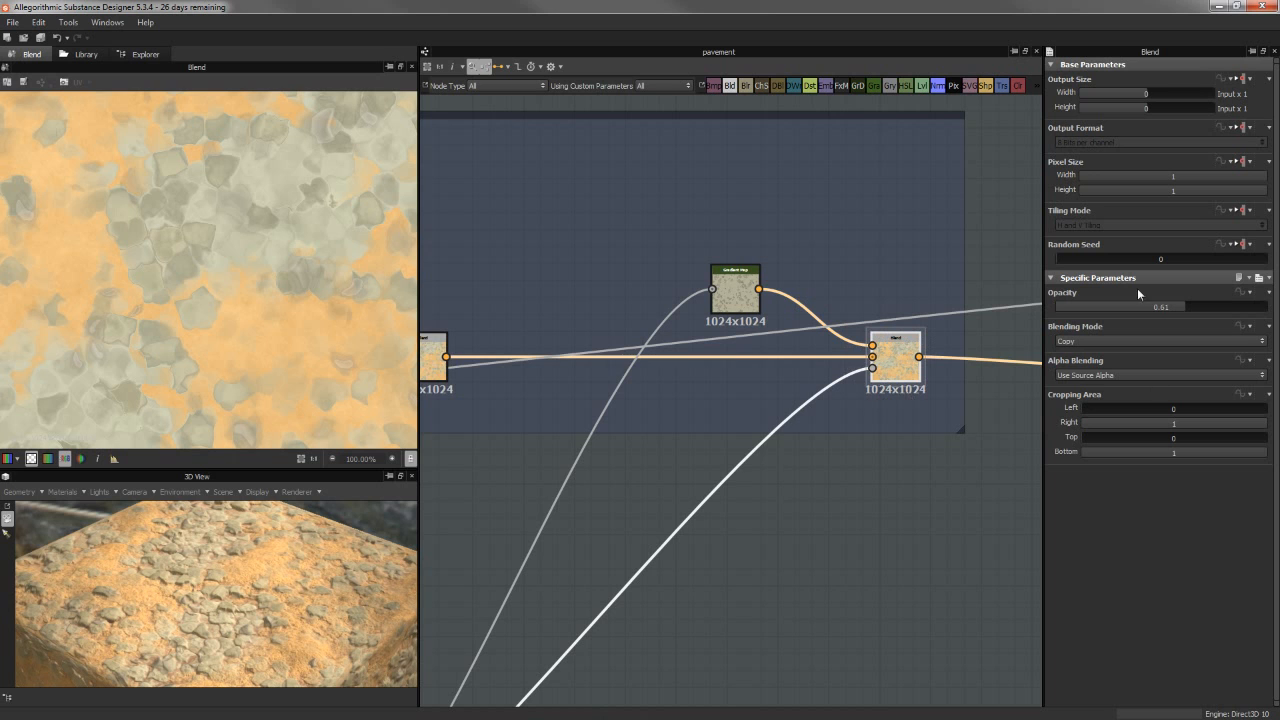
pyautogui.scroll(-2, 815, 398)
pyautogui.moveTo(783, 394); pyautogui.dragTo(929, 251, button='middle')
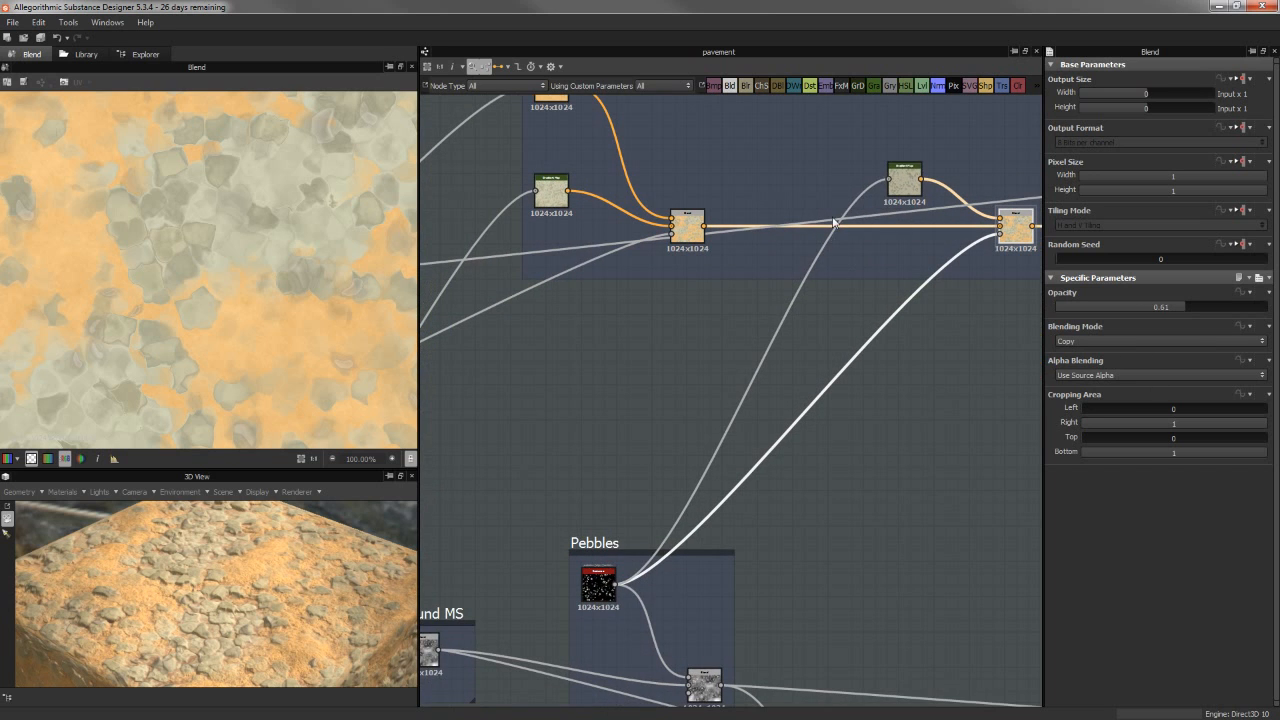
pyautogui.scroll(5, 598, 567)
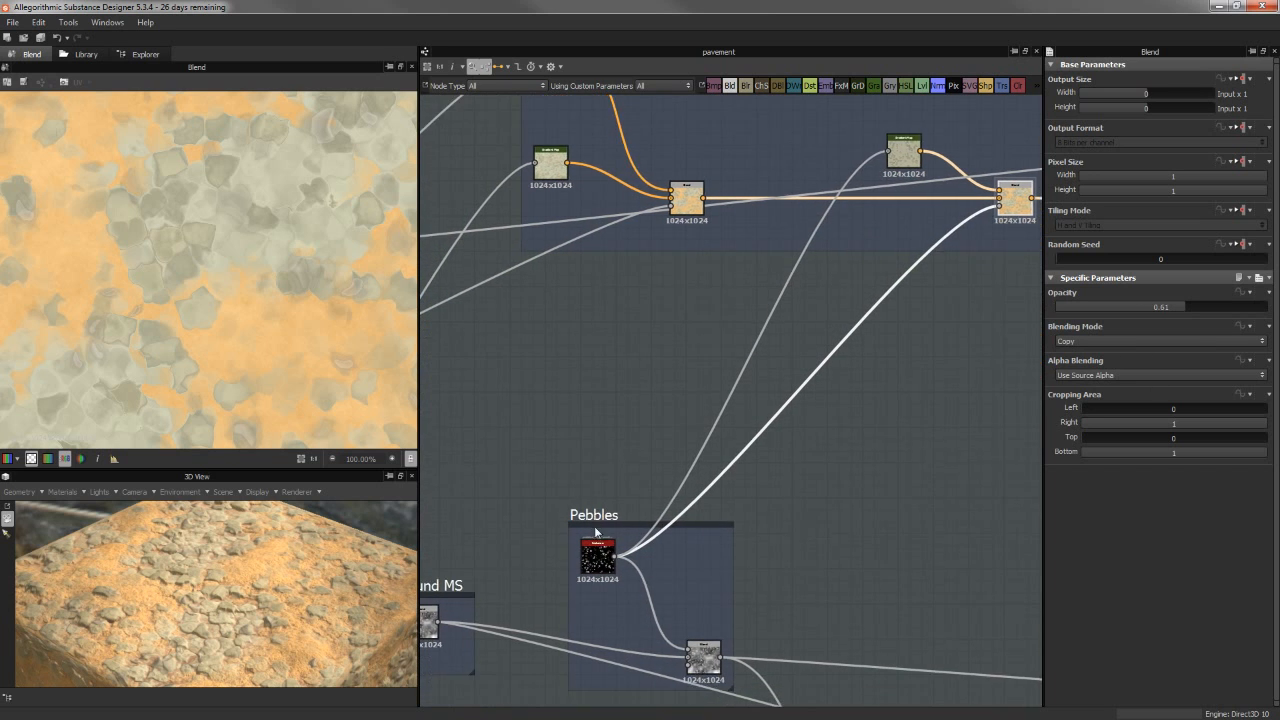
pyautogui.scroll(-5, 595, 579)
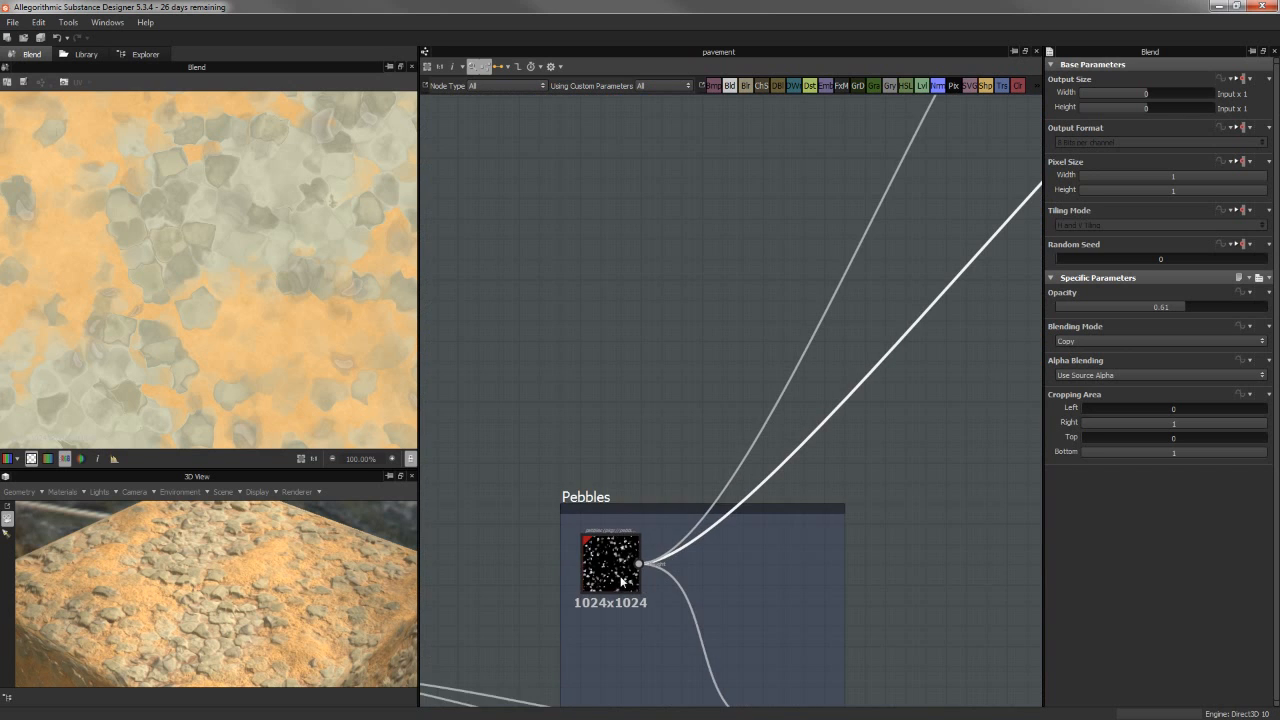
# Preview the Gradient Map fed by Pebbles and select the Blend node it connects to.
pyautogui.moveTo(783, 371); pyautogui.dragTo(604, 539, button='middle')
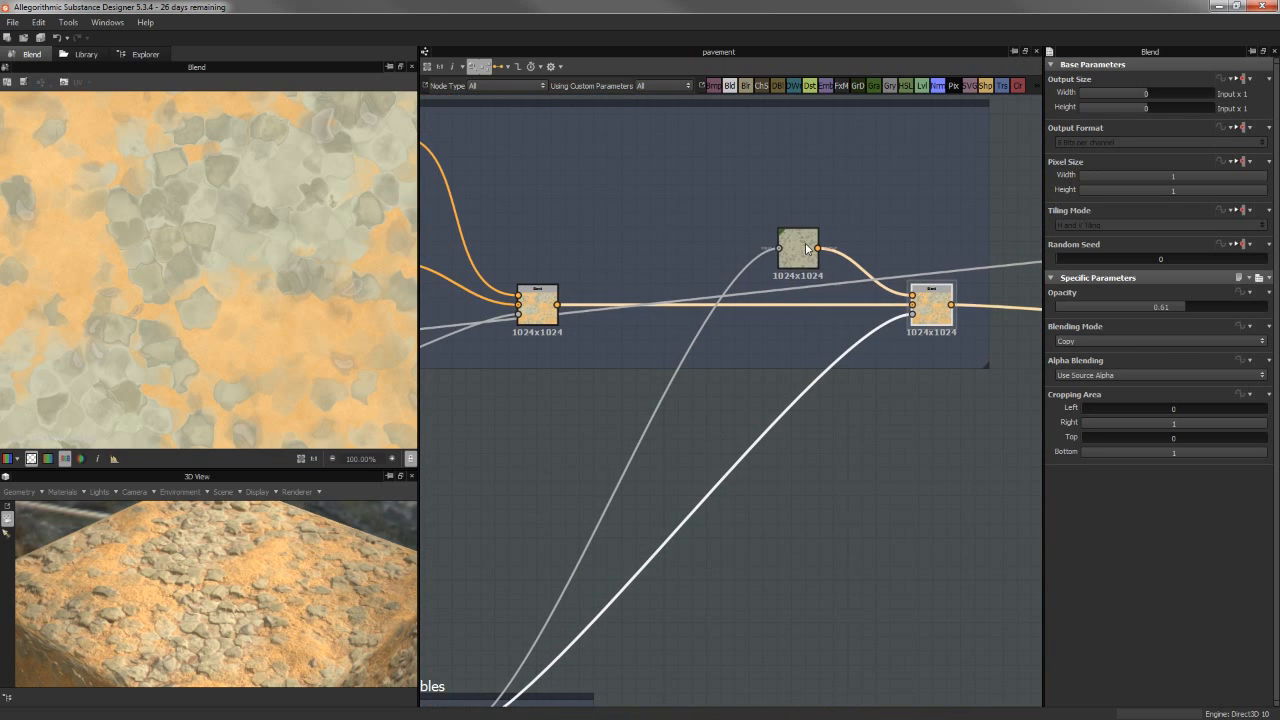
pyautogui.click(807, 248)
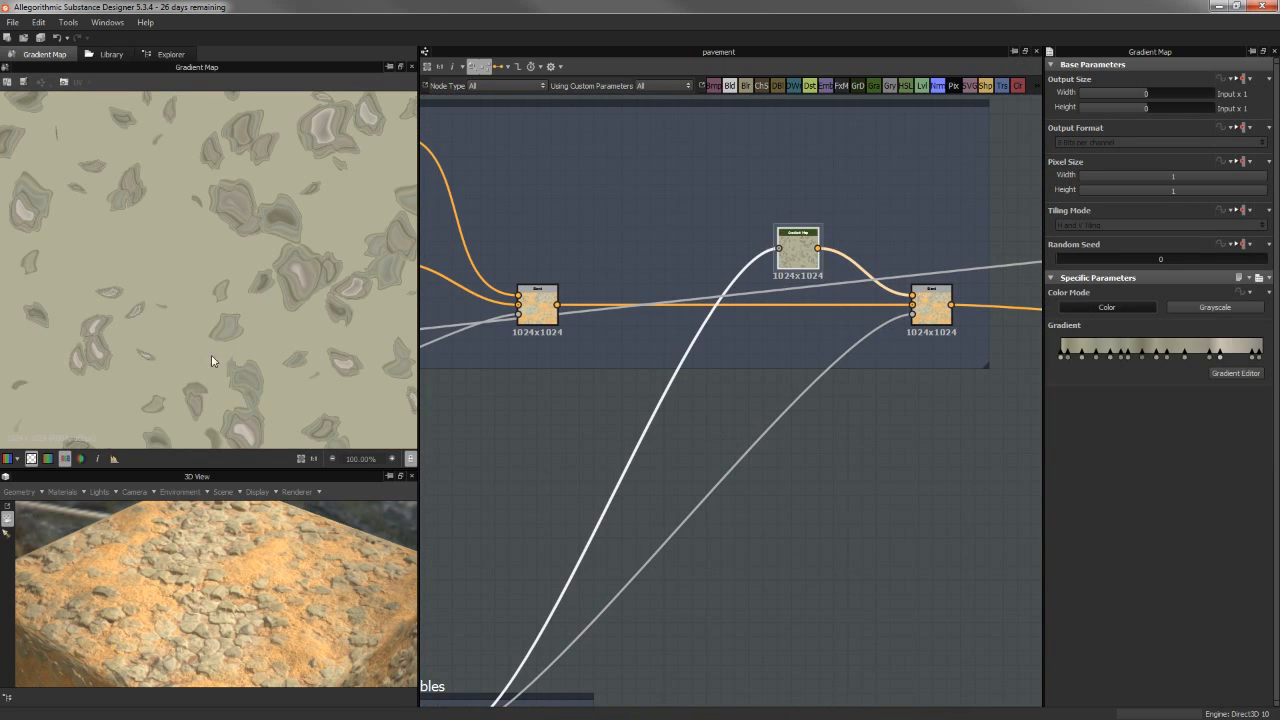
pyautogui.moveTo(858, 267); pyautogui.dragTo(548, 281, button='middle')
pyautogui.scroll(-3, 550, 281)
pyautogui.click(594, 301)
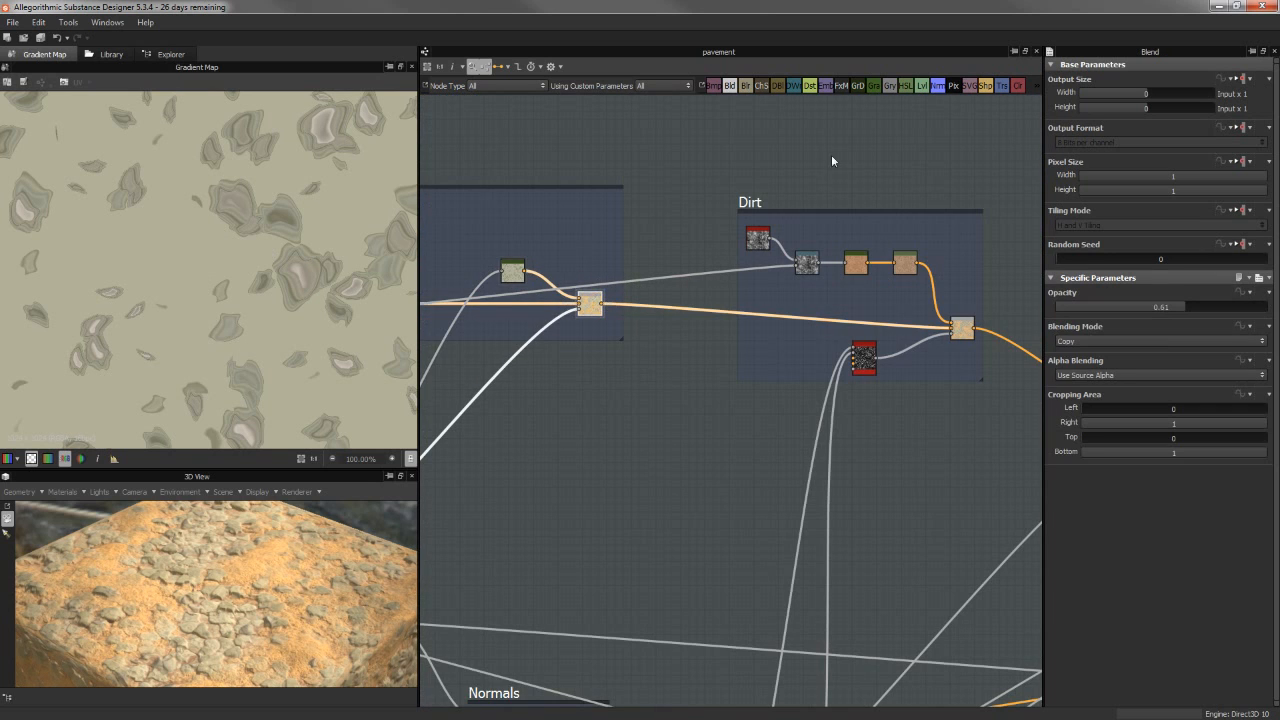
# Survey the Dirt, Grease and Edge Highlight frames through to the color output, and return to the Colors frame.
pyautogui.moveTo(911, 337); pyautogui.dragTo(750, 324, button='middle')
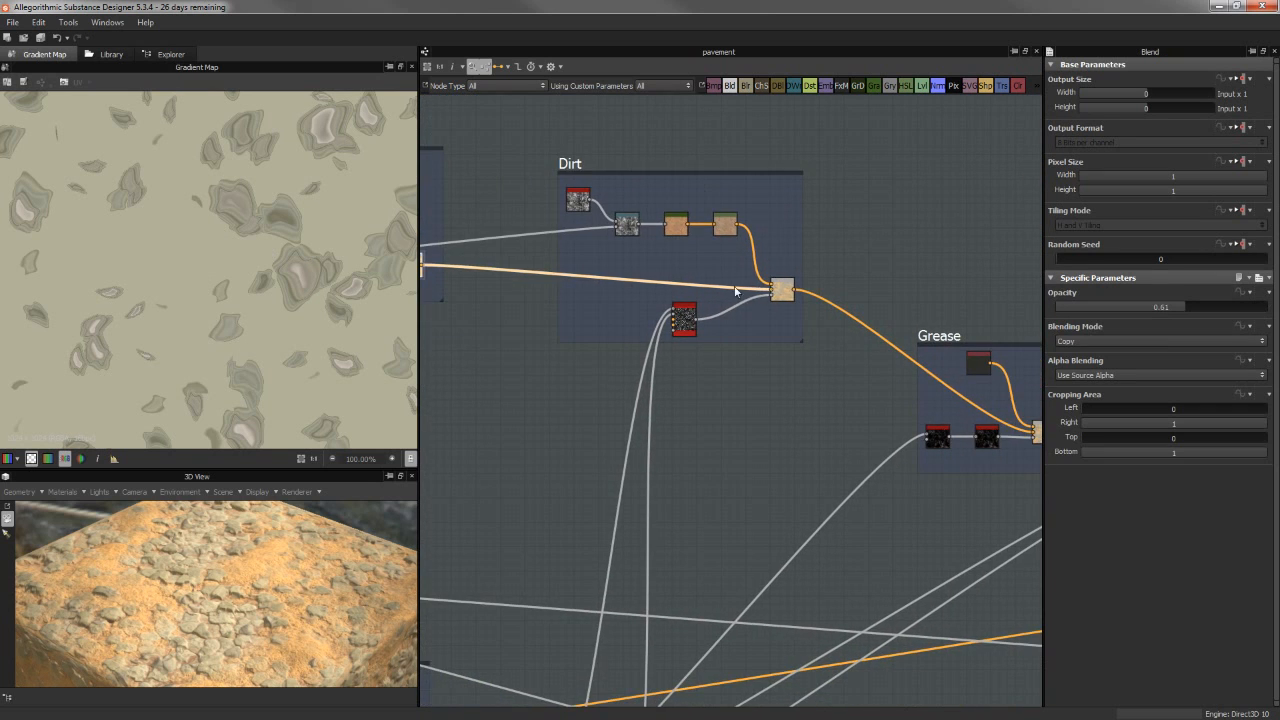
pyautogui.moveTo(965, 398); pyautogui.dragTo(718, 337, button='middle')
pyautogui.moveTo(903, 296); pyautogui.dragTo(780, 274, button='middle')
pyautogui.moveTo(1033, 319); pyautogui.dragTo(845, 398, button='middle')
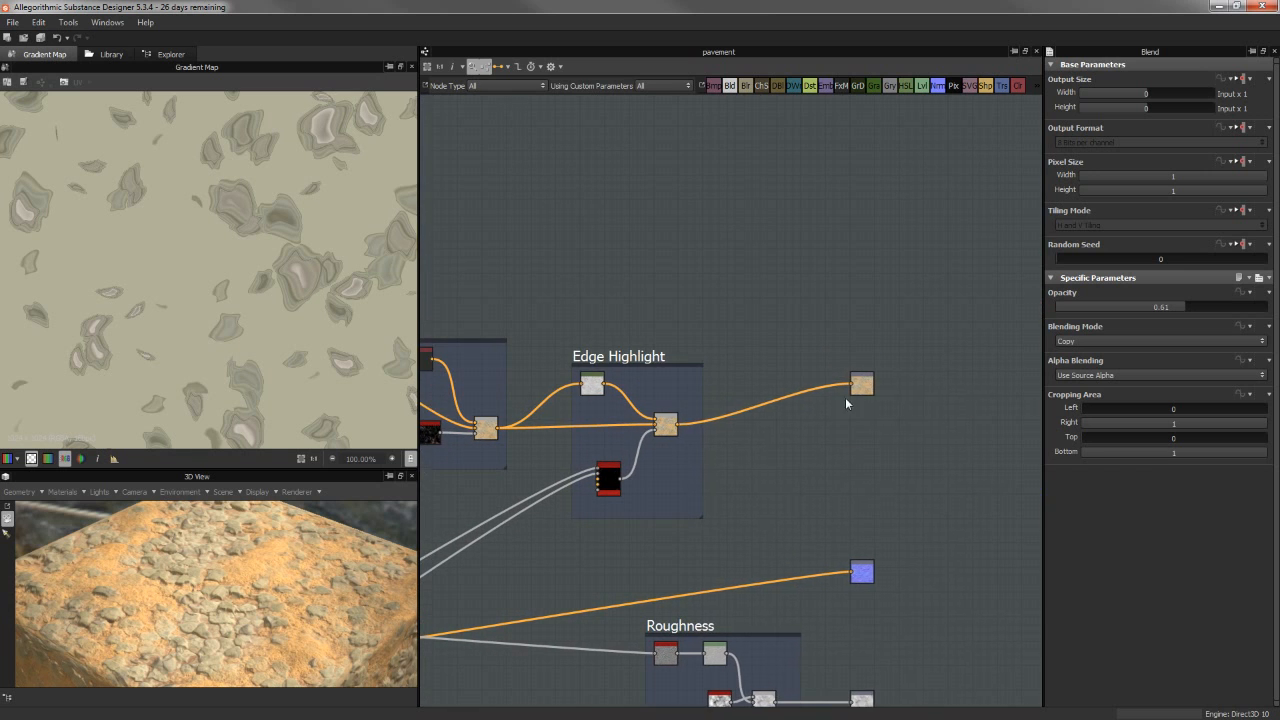
pyautogui.moveTo(514, 413); pyautogui.dragTo(703, 386, button='middle')
pyautogui.scroll(-1, 635, 372)
pyautogui.moveTo(780, 394); pyautogui.dragTo(1053, 344, button='middle')
pyautogui.moveTo(924, 209); pyautogui.dragTo(850, 280, button='middle')
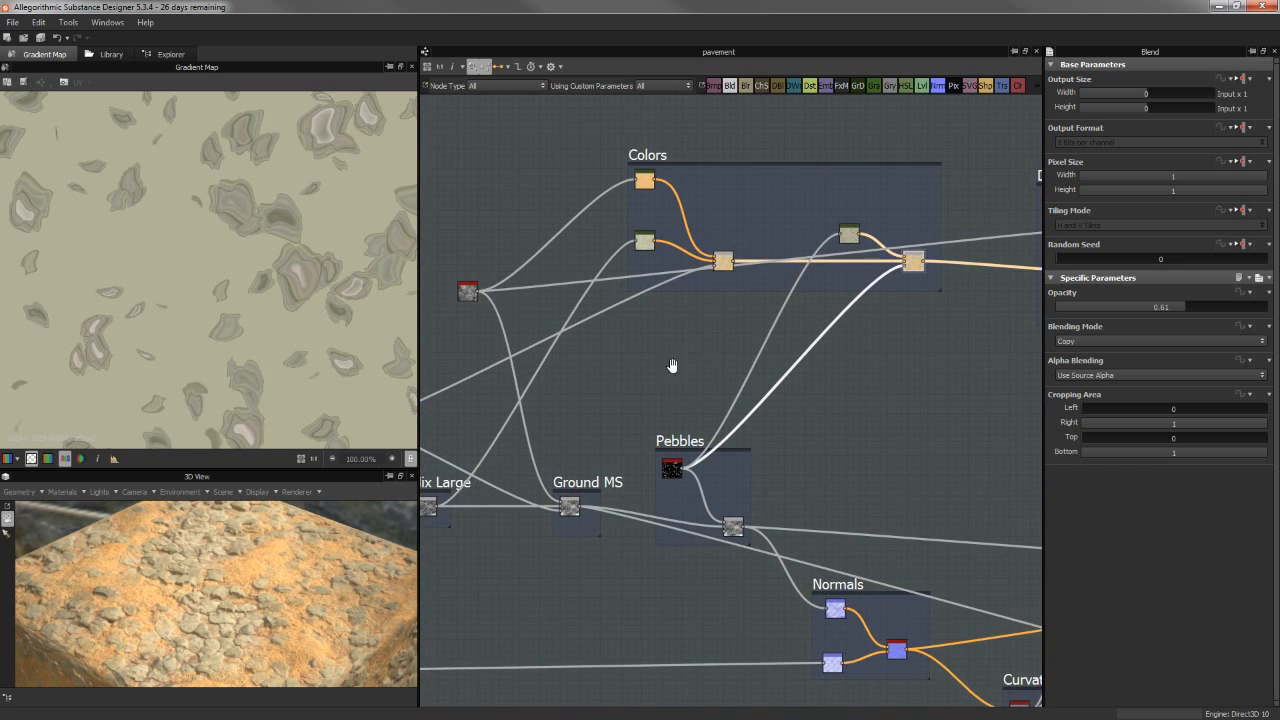
# Locate the Ground MS frame and preview its Blend node, inspecting the result at different magnifications.
pyautogui.moveTo(672, 366); pyautogui.dragTo(798, 342, button='middle')
pyautogui.scroll(2, 743, 380)
pyautogui.moveTo(700, 330); pyautogui.dragTo(820, 336, button='middle')
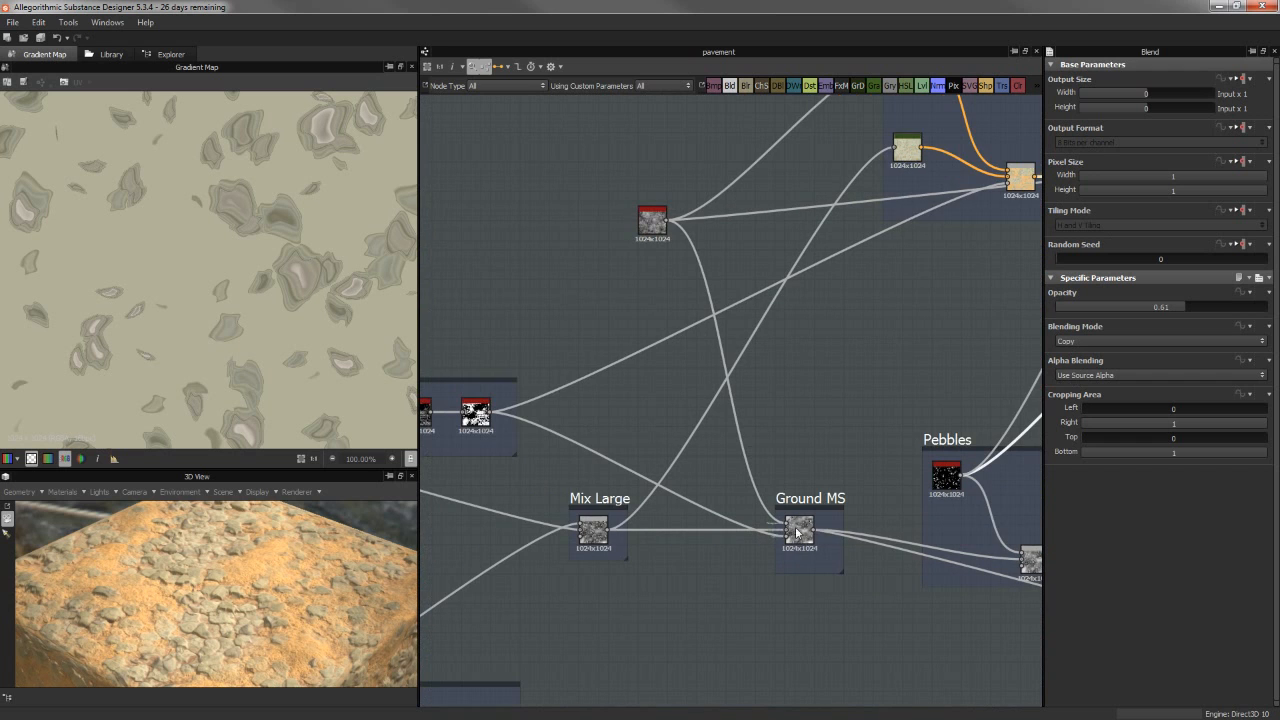
pyautogui.scroll(4, 797, 533)
pyautogui.moveTo(719, 494); pyautogui.dragTo(846, 519, button='middle')
pyautogui.click(886, 528)
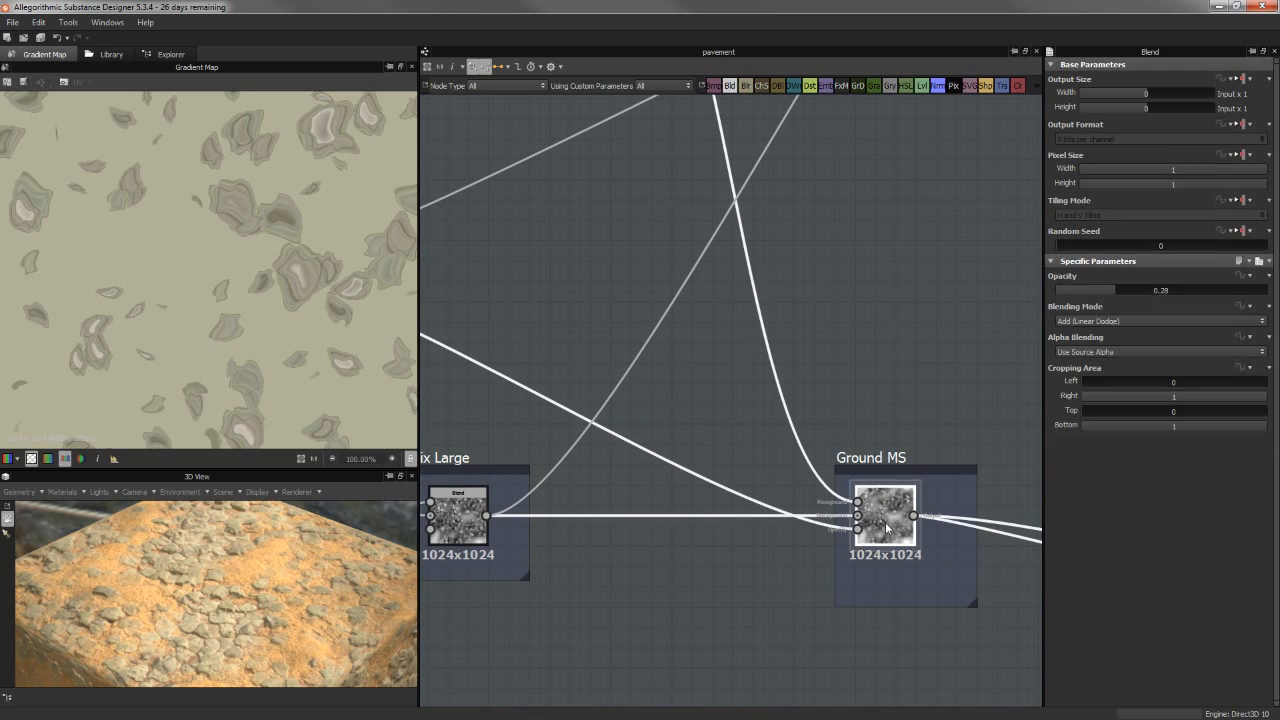
pyautogui.doubleClick(886, 528)
pyautogui.scroll(3, 220, 335)
pyautogui.scroll(-6, 240, 322)
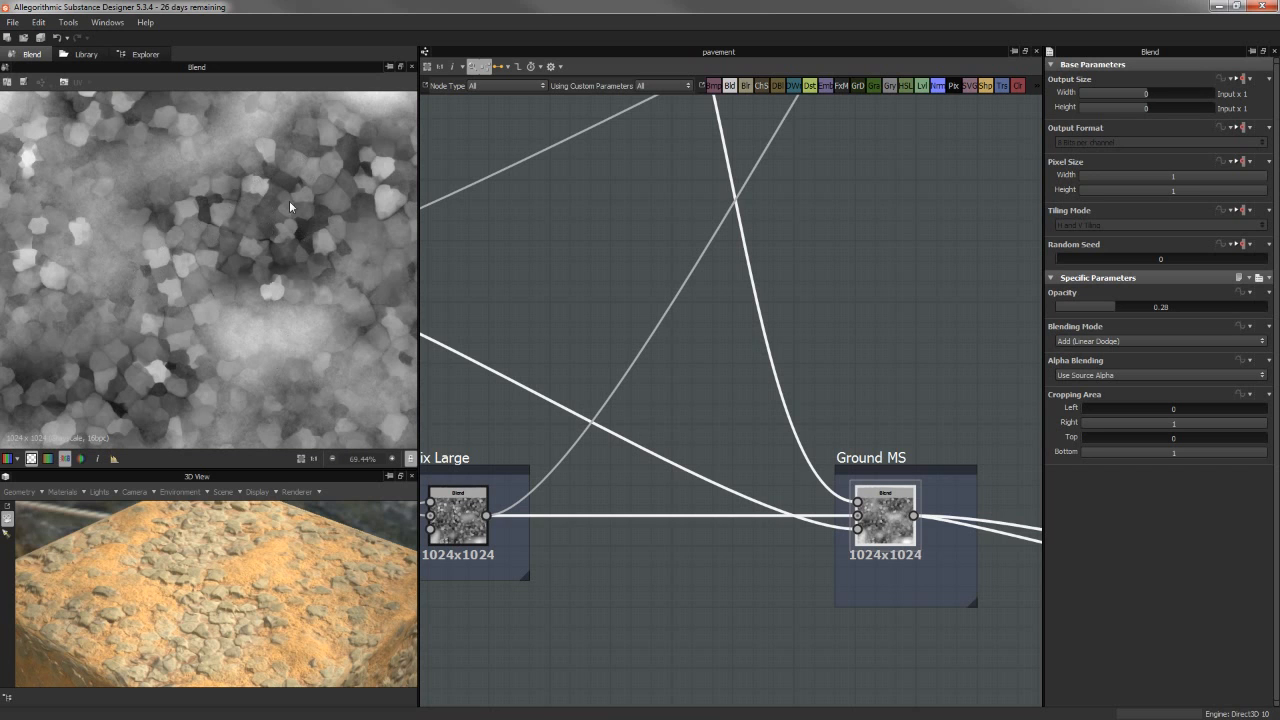
# Select the pebbles instance in the Pebbles frame and open the pebbles graph of the ground_gravel package.
pyautogui.scroll(-4, 820, 403)
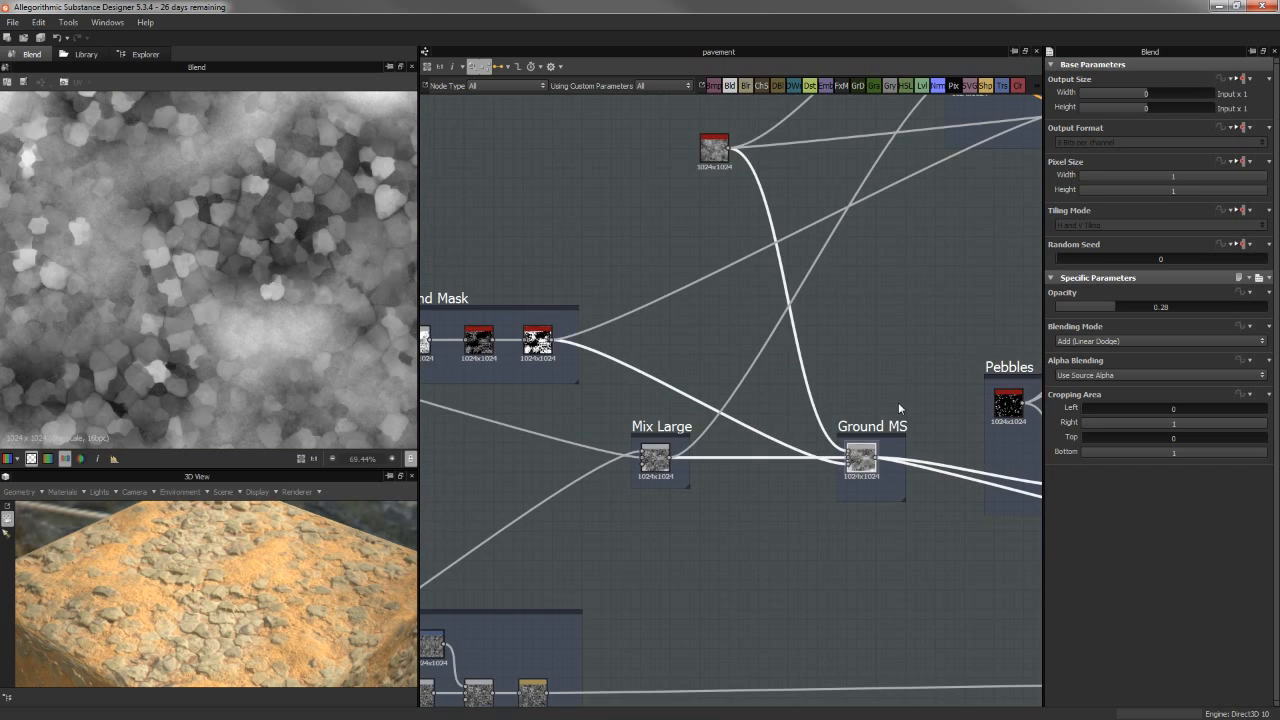
pyautogui.moveTo(898, 402); pyautogui.dragTo(634, 403, button='middle')
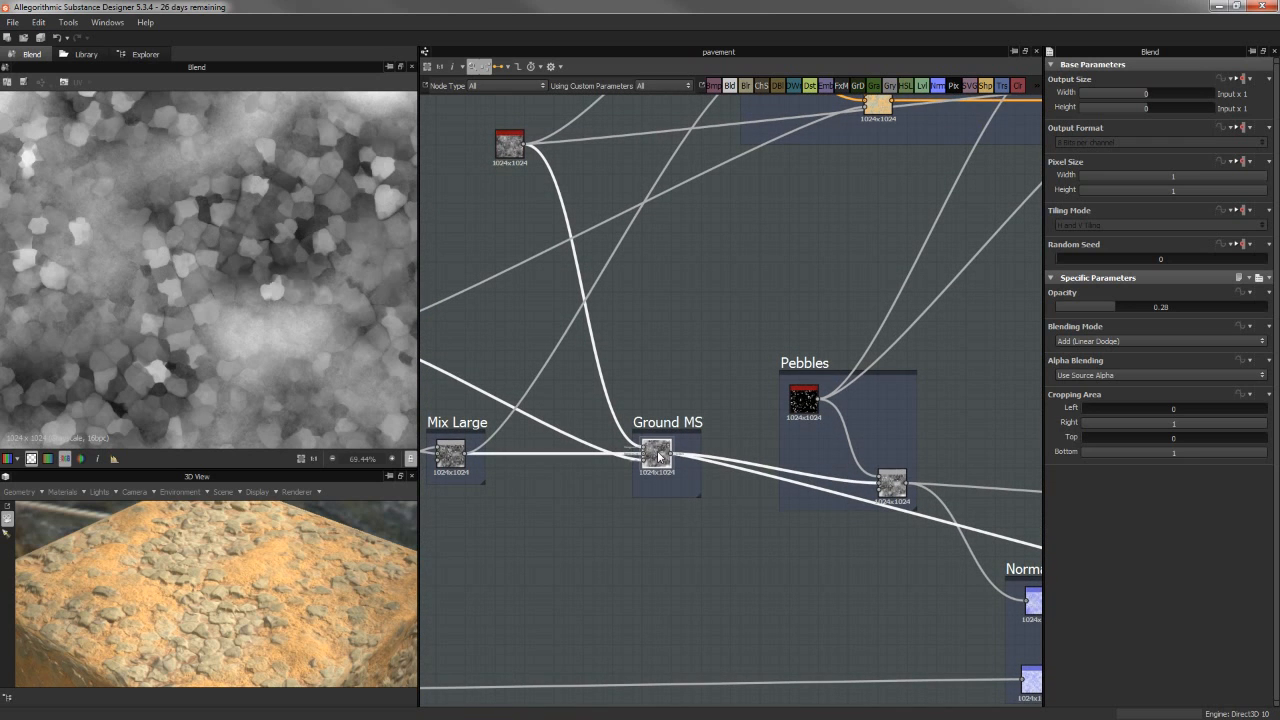
pyautogui.moveTo(663, 455); pyautogui.dragTo(625, 451, button='middle')
pyautogui.click(760, 400)
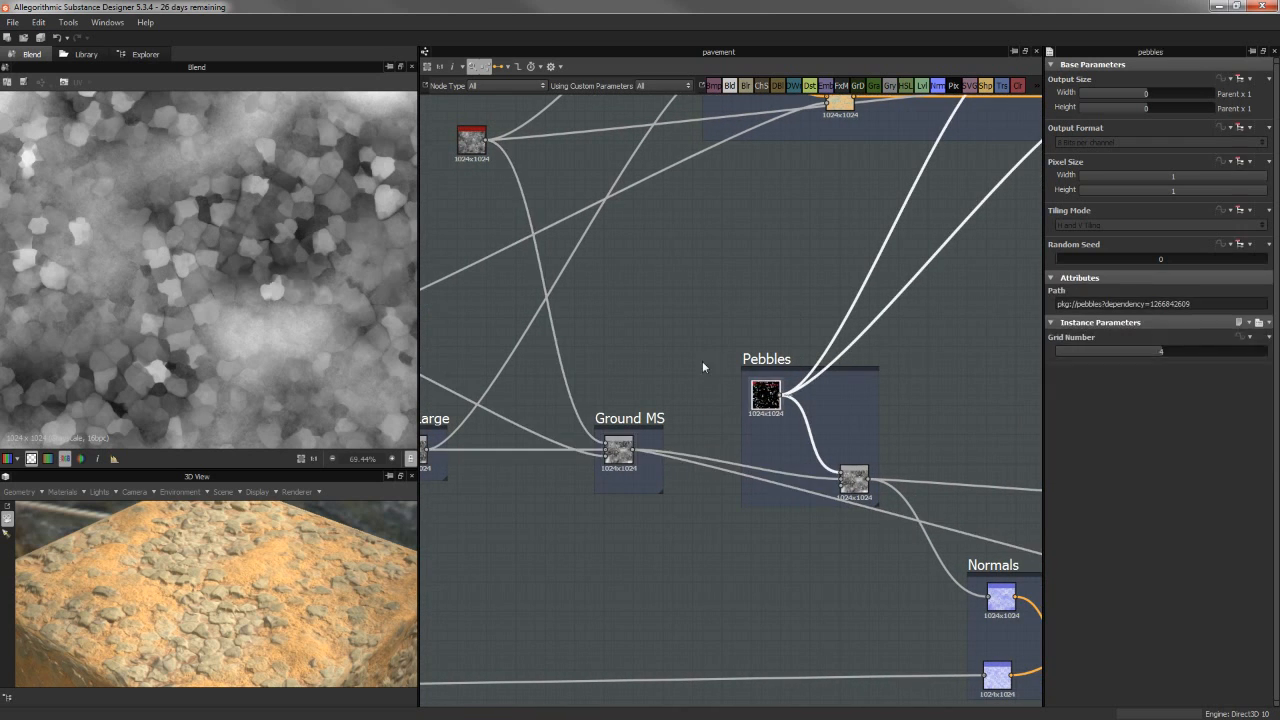
pyautogui.click(145, 55)
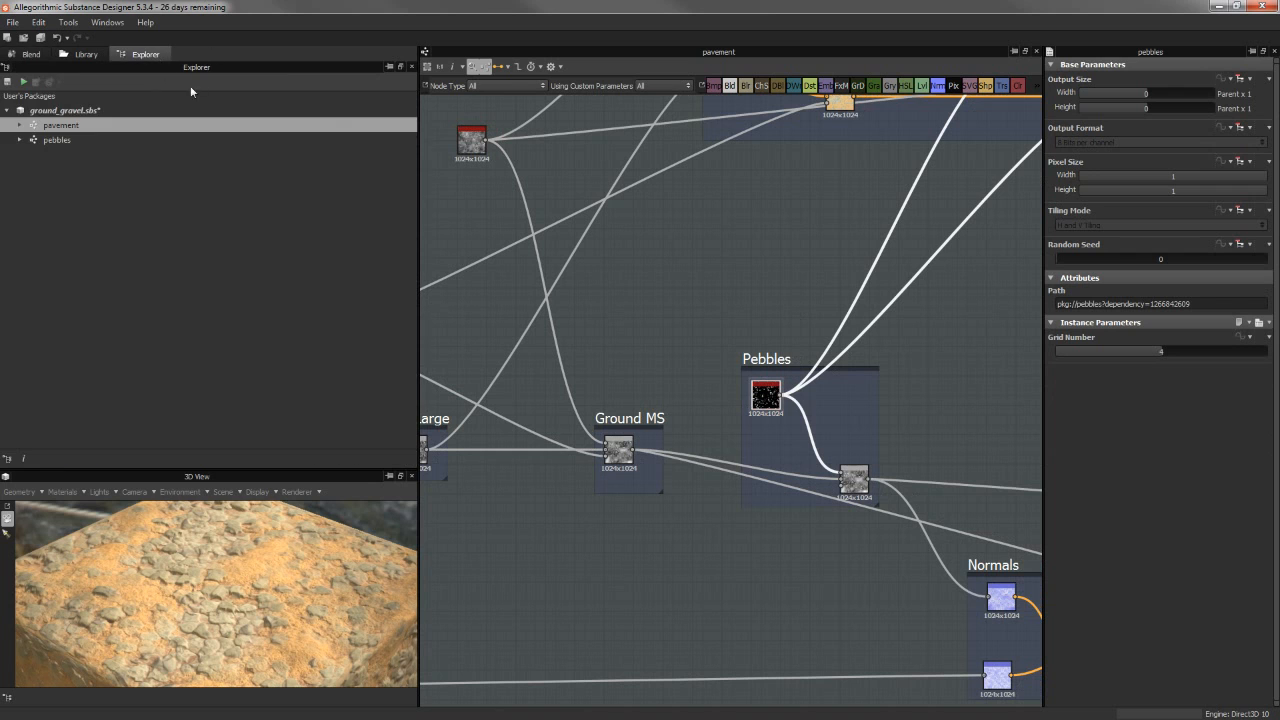
pyautogui.doubleClick(62, 137)
# Preview the Shape node at the start of the pebbles graph and the Slope Blur Grayscale it feeds.
pyautogui.moveTo(629, 270); pyautogui.dragTo(735, 259, button='middle')
pyautogui.scroll(2, 722, 260)
pyautogui.doubleClick(488, 337)
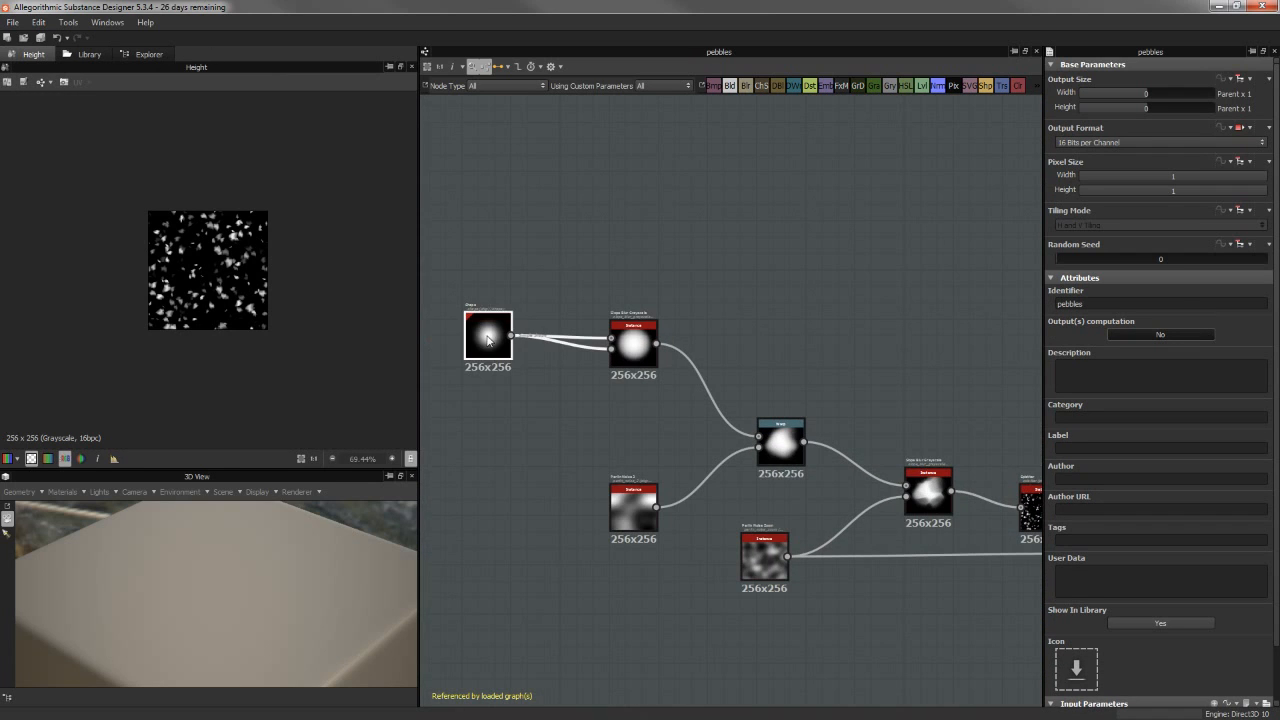
pyautogui.scroll(2, 625, 347)
pyautogui.doubleClick(625, 347)
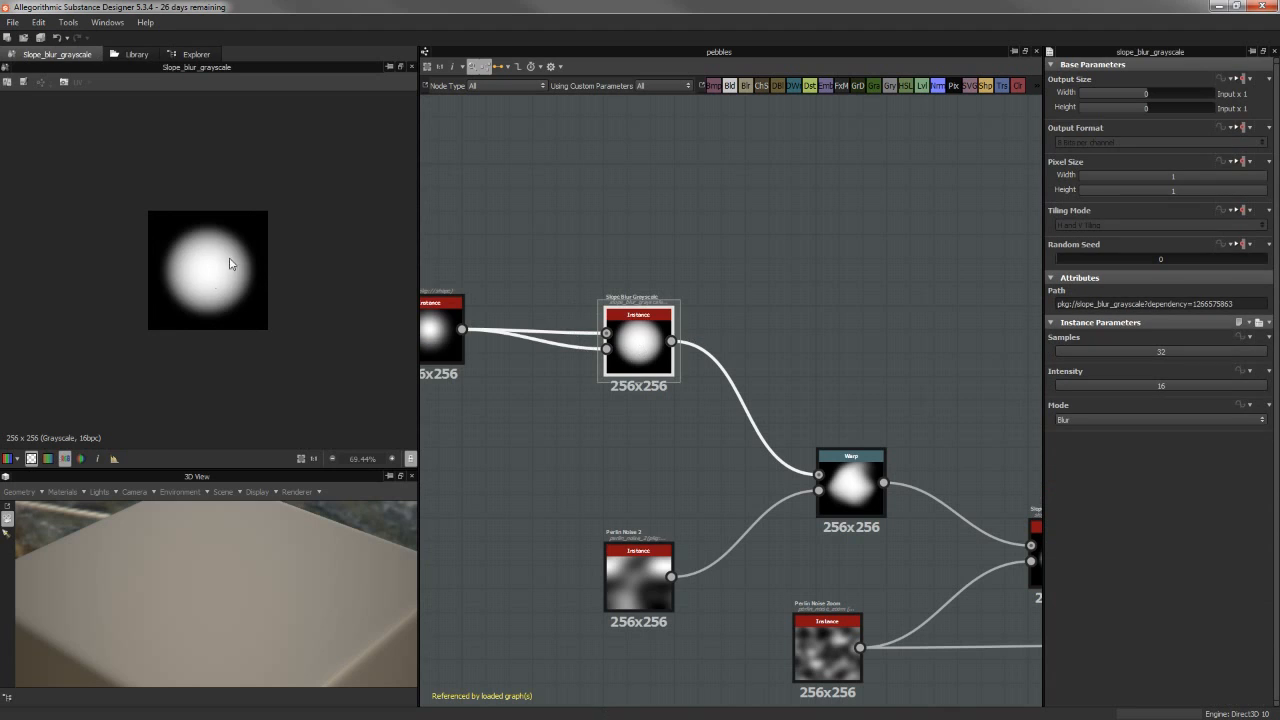
# Preview the Warp node and the Perlin Noise 2 node that distorts the pebble shape.
pyautogui.doubleClick(850, 475)
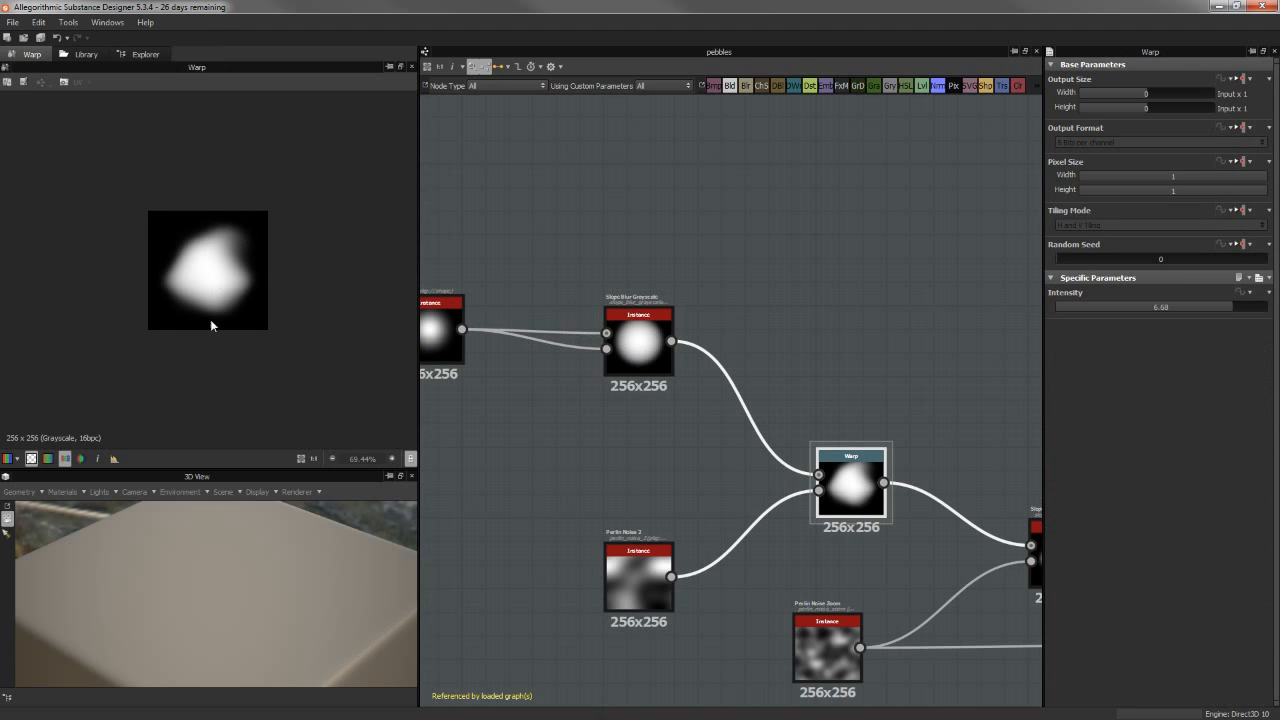
pyautogui.moveTo(628, 437); pyautogui.dragTo(583, 328, button='middle')
pyautogui.doubleClick(614, 508)
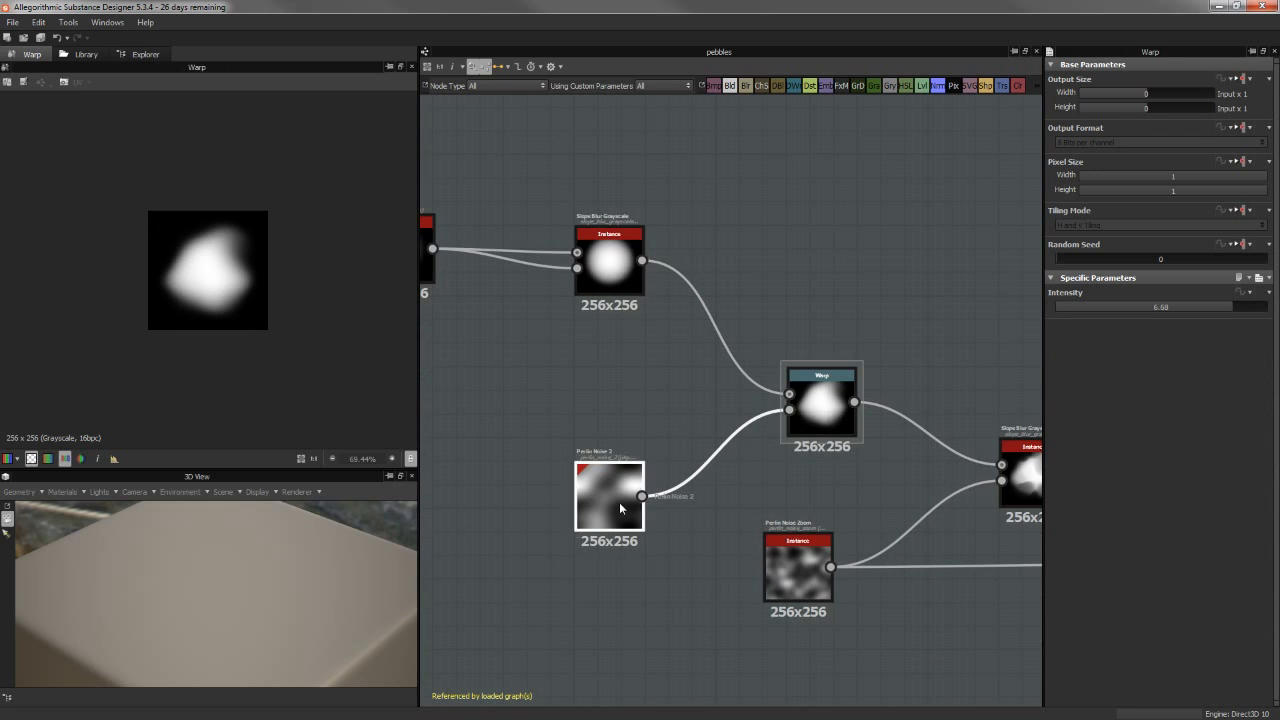
pyautogui.moveTo(714, 409); pyautogui.dragTo(569, 440, button='middle')
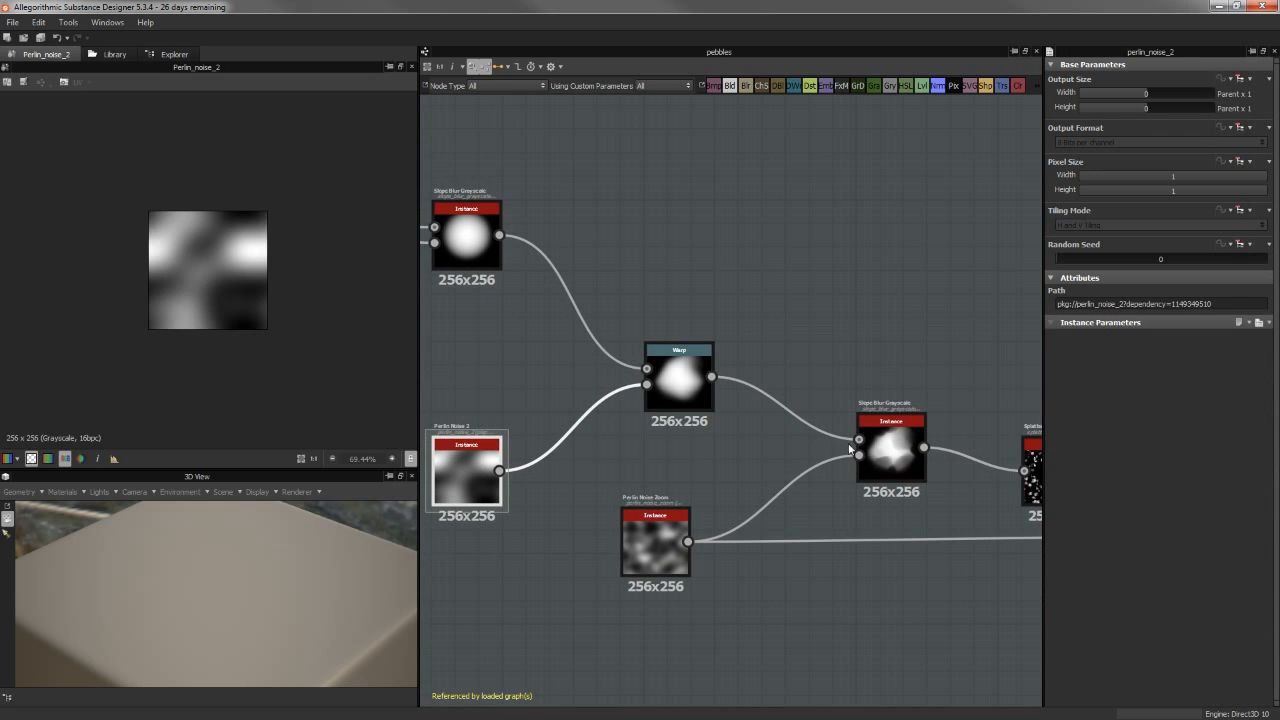
# Preview the Slope Blur Grayscale following the Warp and check its settings and its Warp and Perlin Noise Zoom inputs.
pyautogui.doubleClick(885, 452)
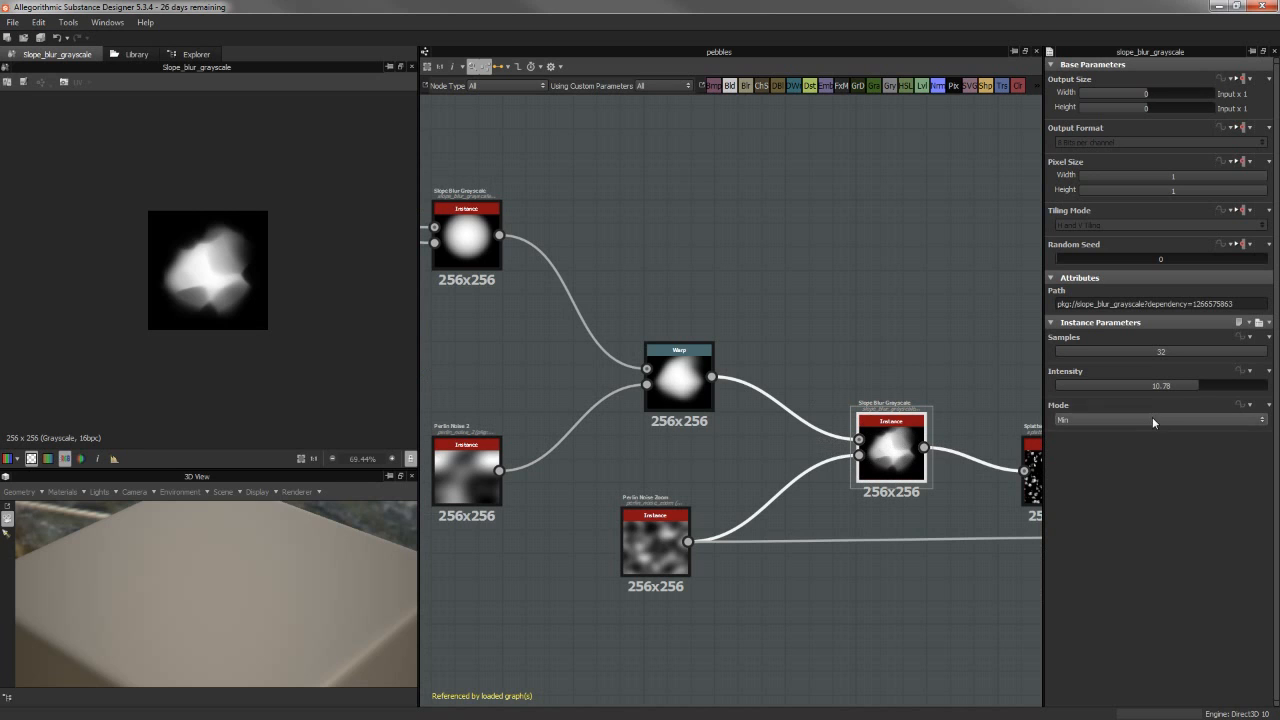
pyautogui.click(679, 380)
pyautogui.click(897, 420)
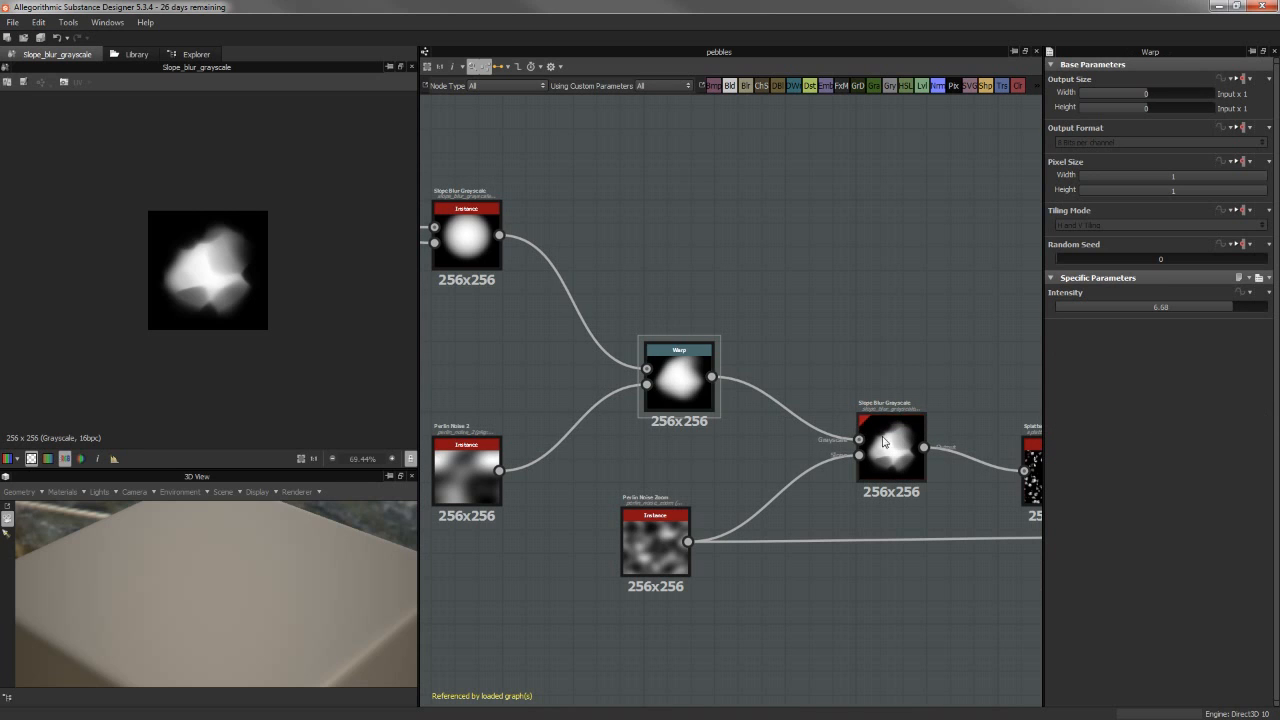
pyautogui.moveTo(756, 539); pyautogui.dragTo(641, 496, button='middle')
pyautogui.click(555, 513)
pyautogui.moveTo(790, 495); pyautogui.dragTo(712, 511, button='middle')
# Preview the Splatter node at different magnifications and review its instance parameters down to Luminance Variation.
pyautogui.doubleClick(768, 430)
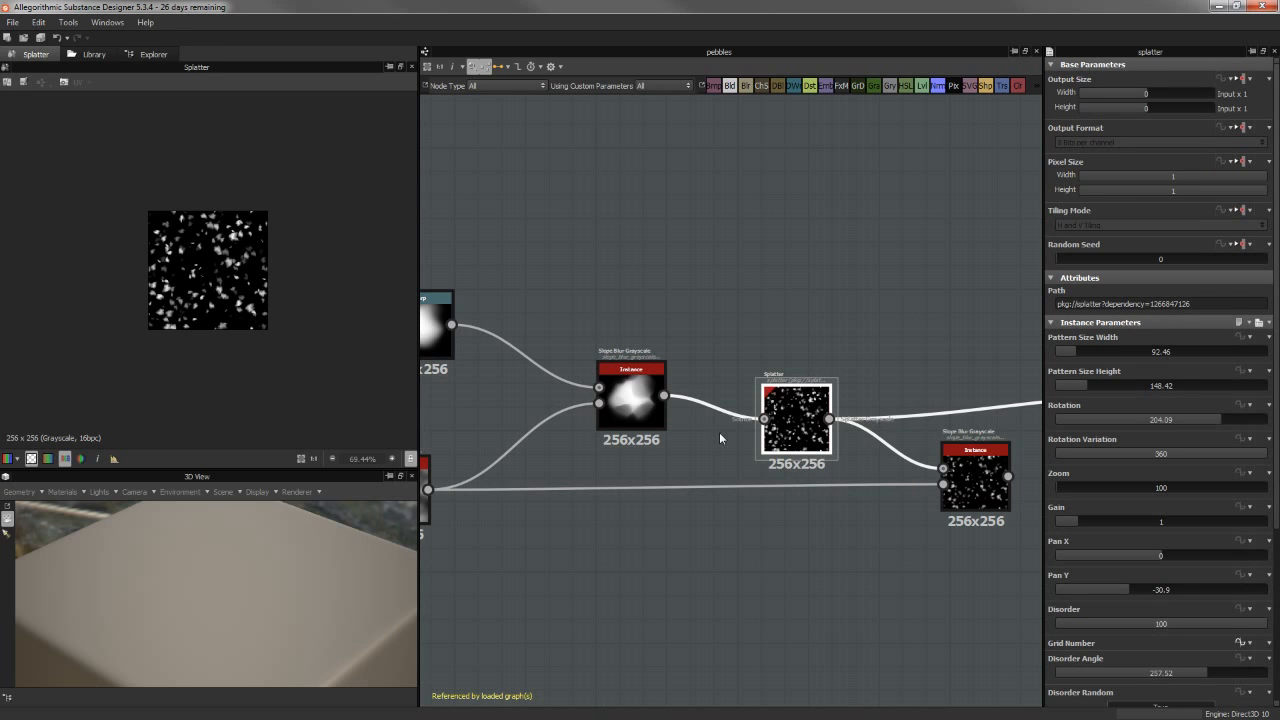
pyautogui.scroll(5, 198, 265)
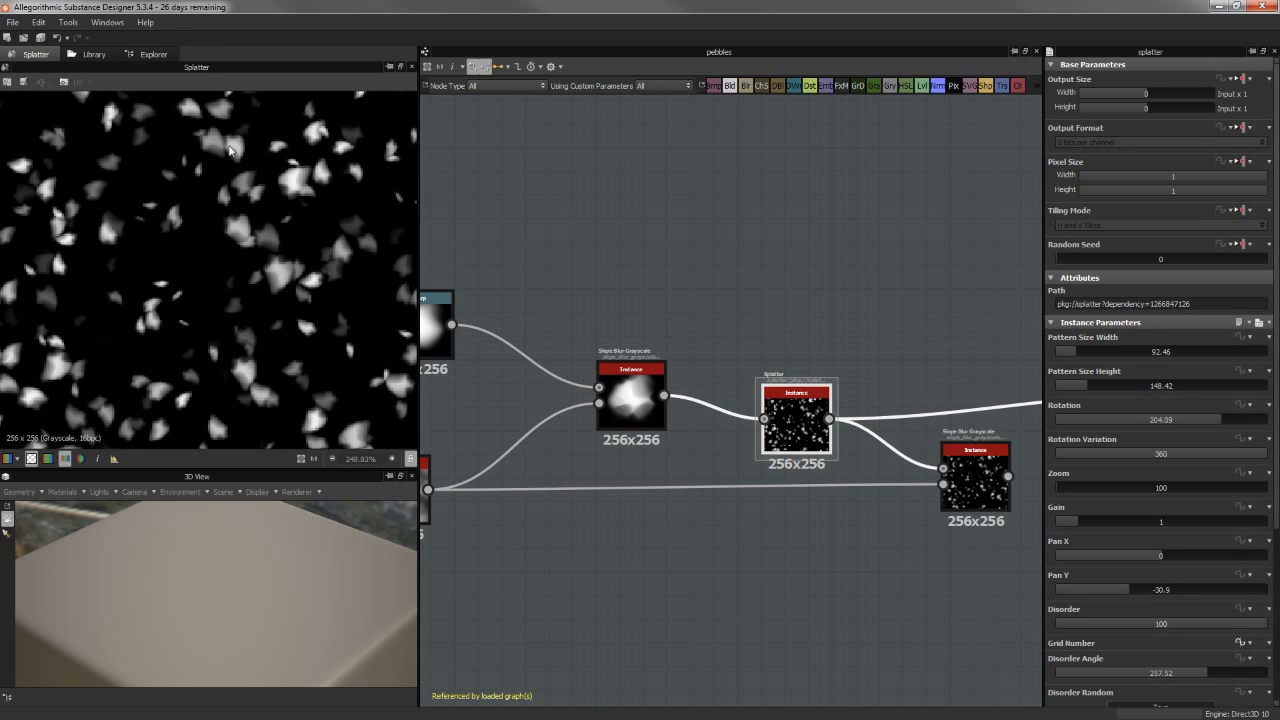
pyautogui.scroll(-2, 270, 188)
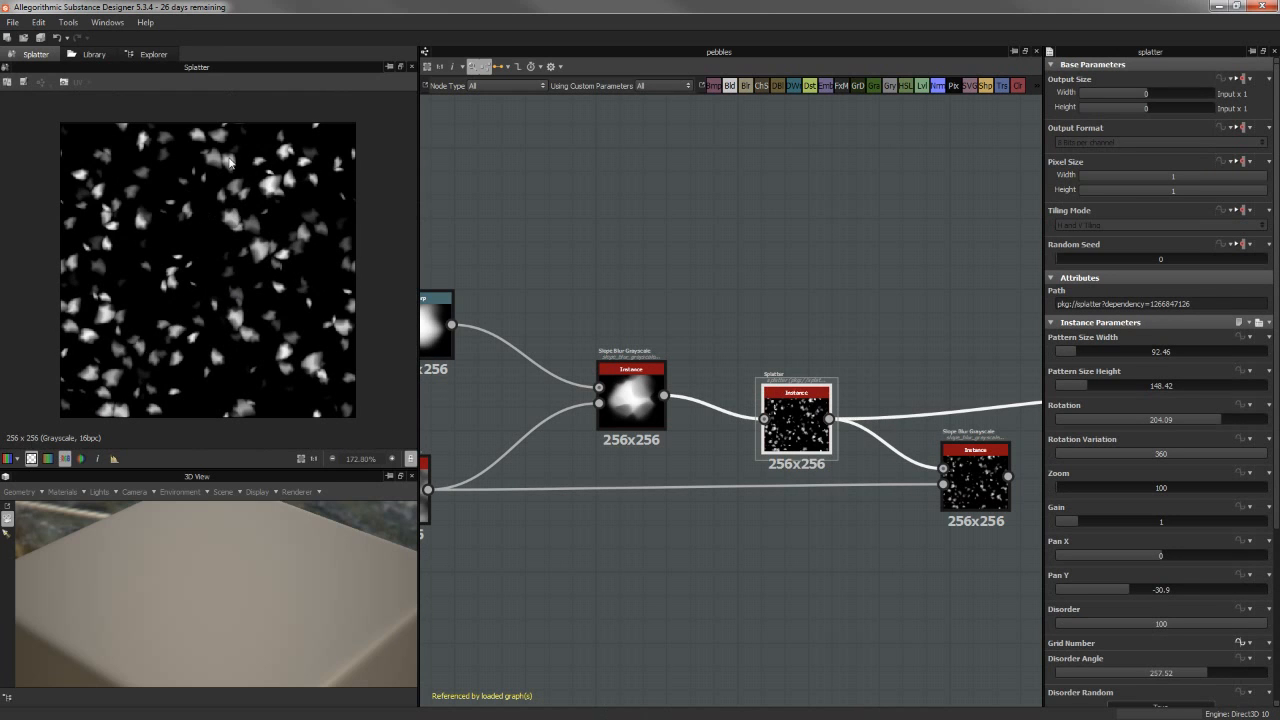
pyautogui.scroll(-4, 1186, 368)
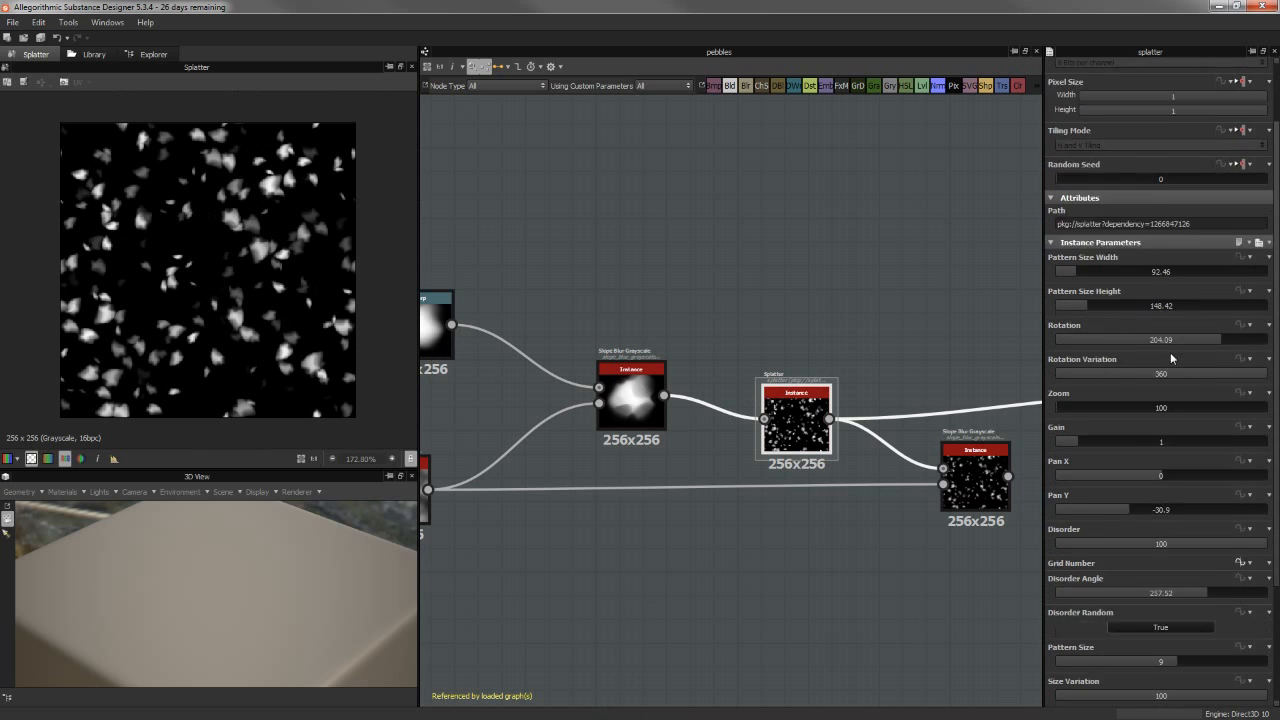
pyautogui.scroll(-2, 1173, 416)
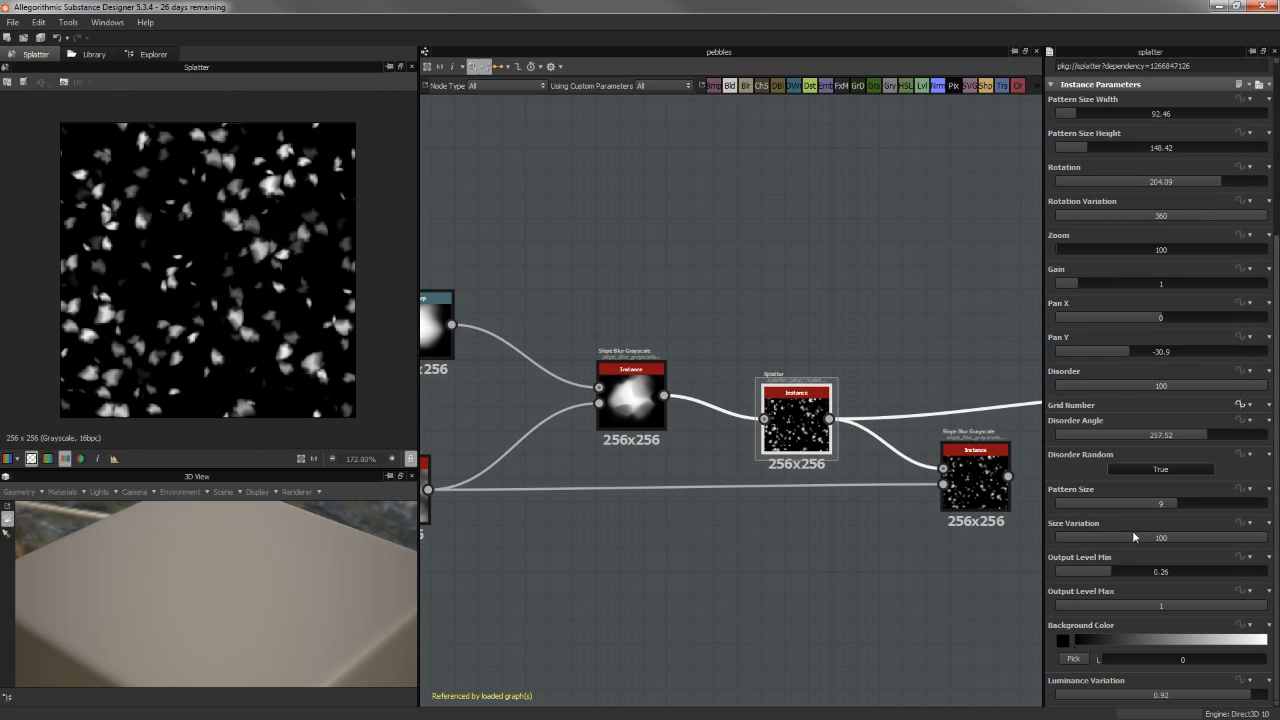
# Compare the Splatter node with the Slope Blur Grayscale branching from it, and delete that unused Slope Blur Grayscale.
pyautogui.moveTo(792, 534); pyautogui.dragTo(548, 536, button='middle')
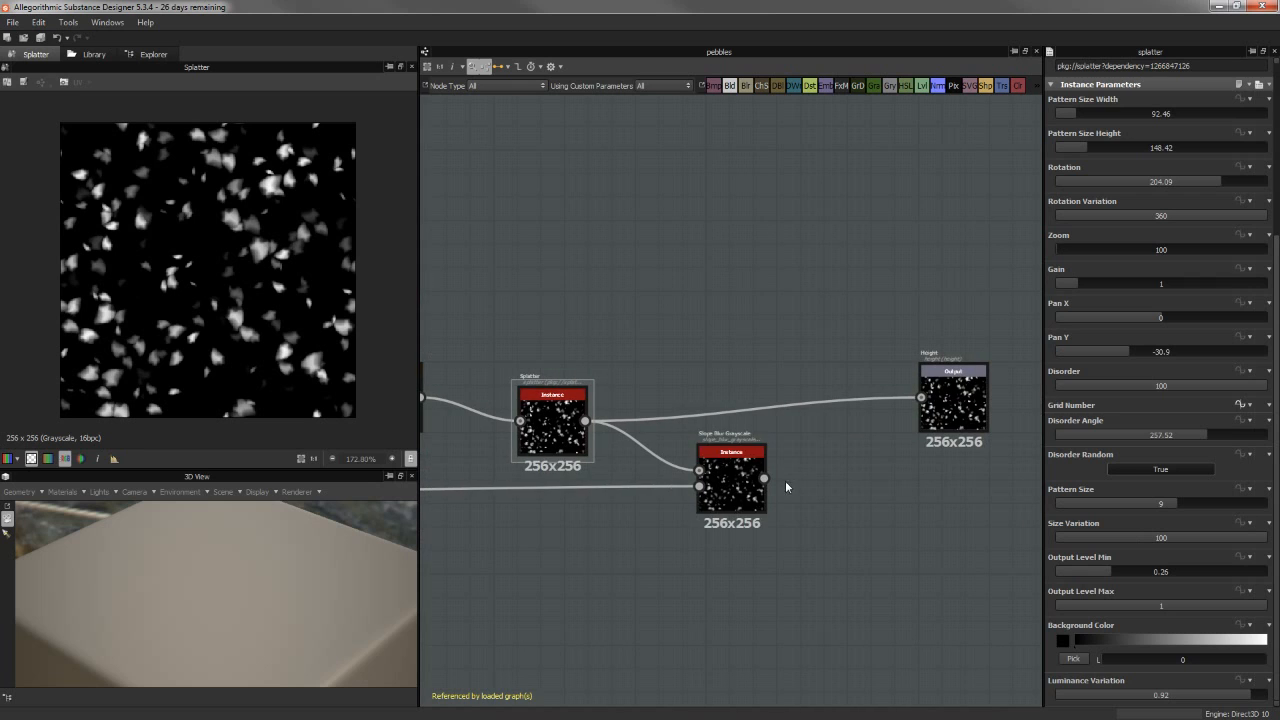
pyautogui.click(735, 478)
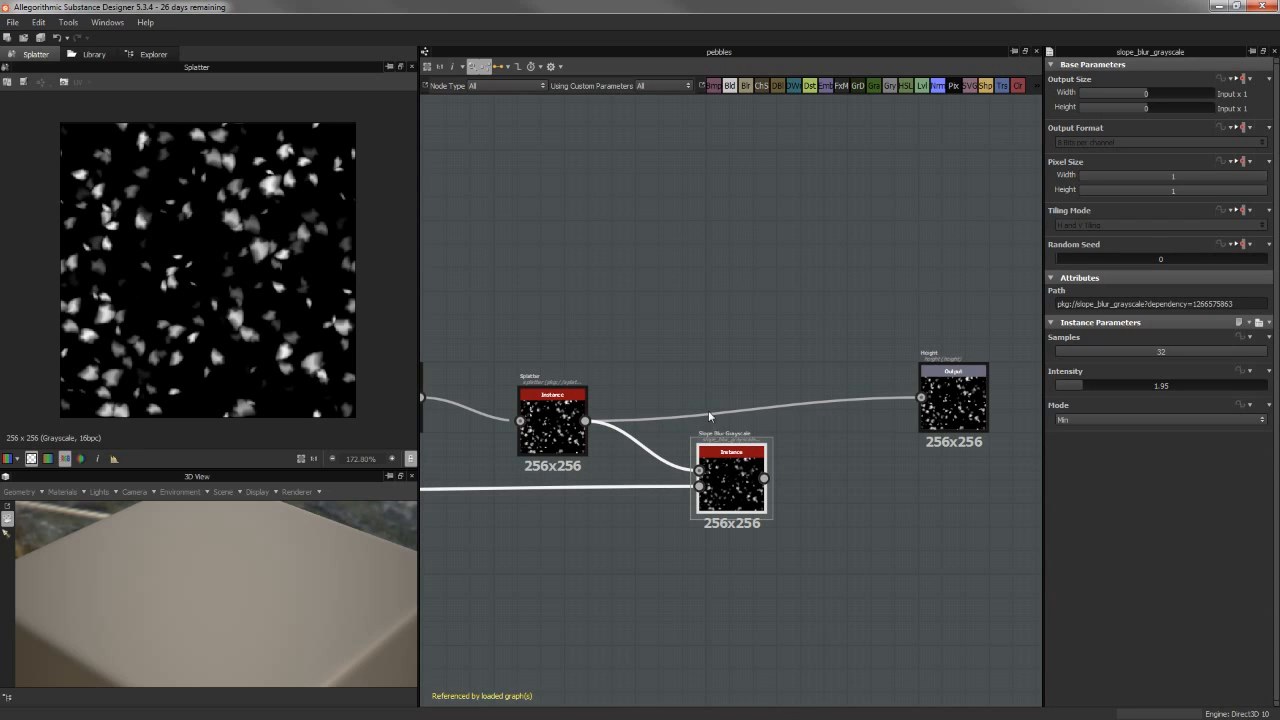
pyautogui.click(552, 425)
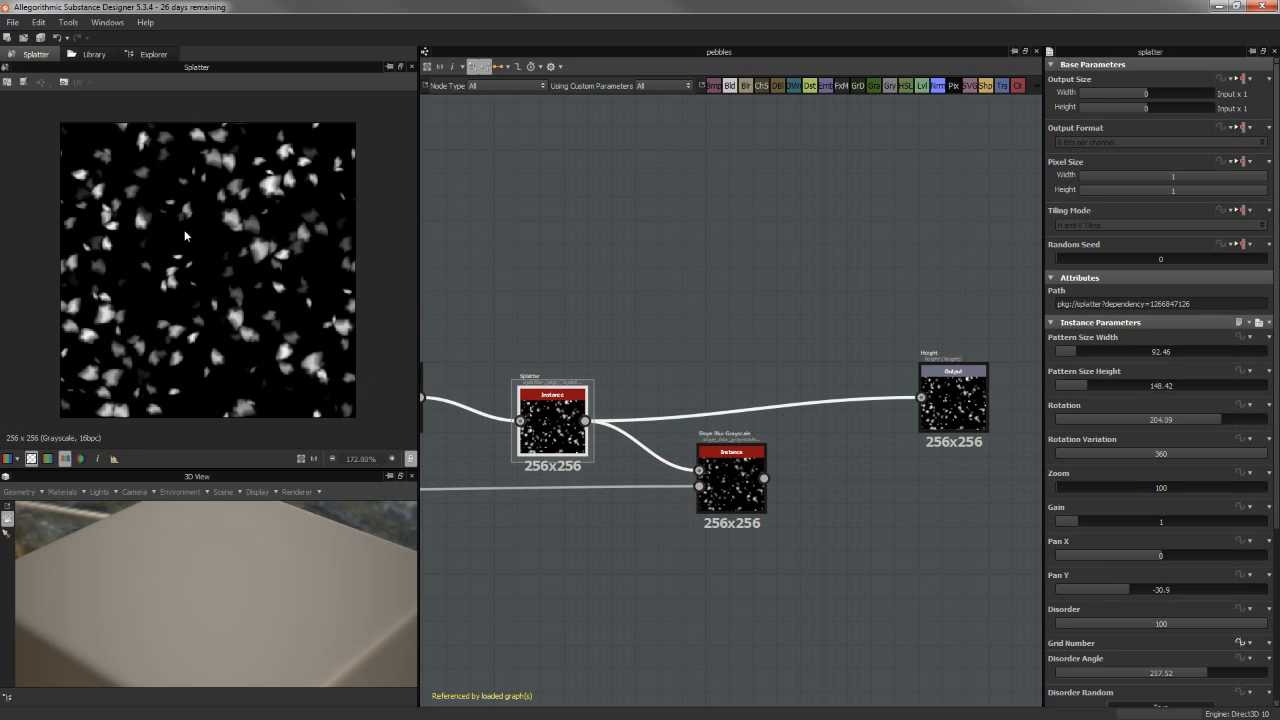
pyautogui.click(731, 482)
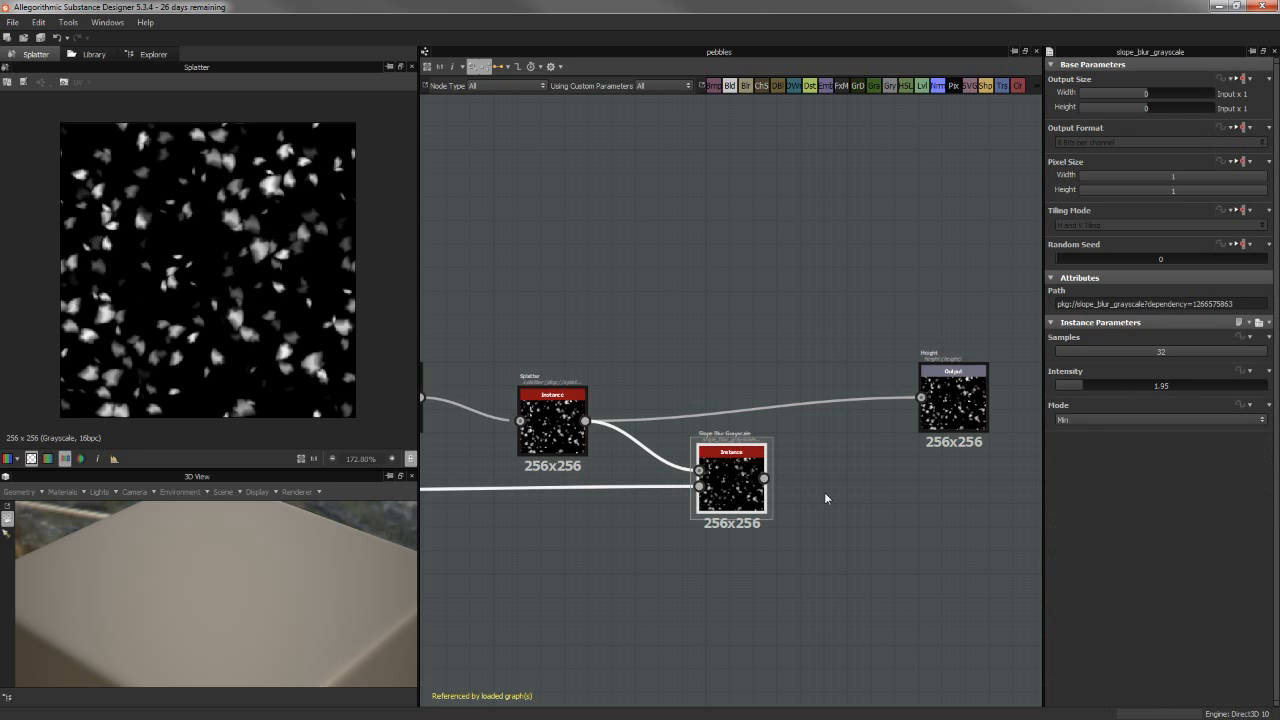
pyautogui.press('Delete')
# Check the Height output's attributes and the function options of the Splatter node's Grid Number parameter.
pyautogui.click(935, 394)
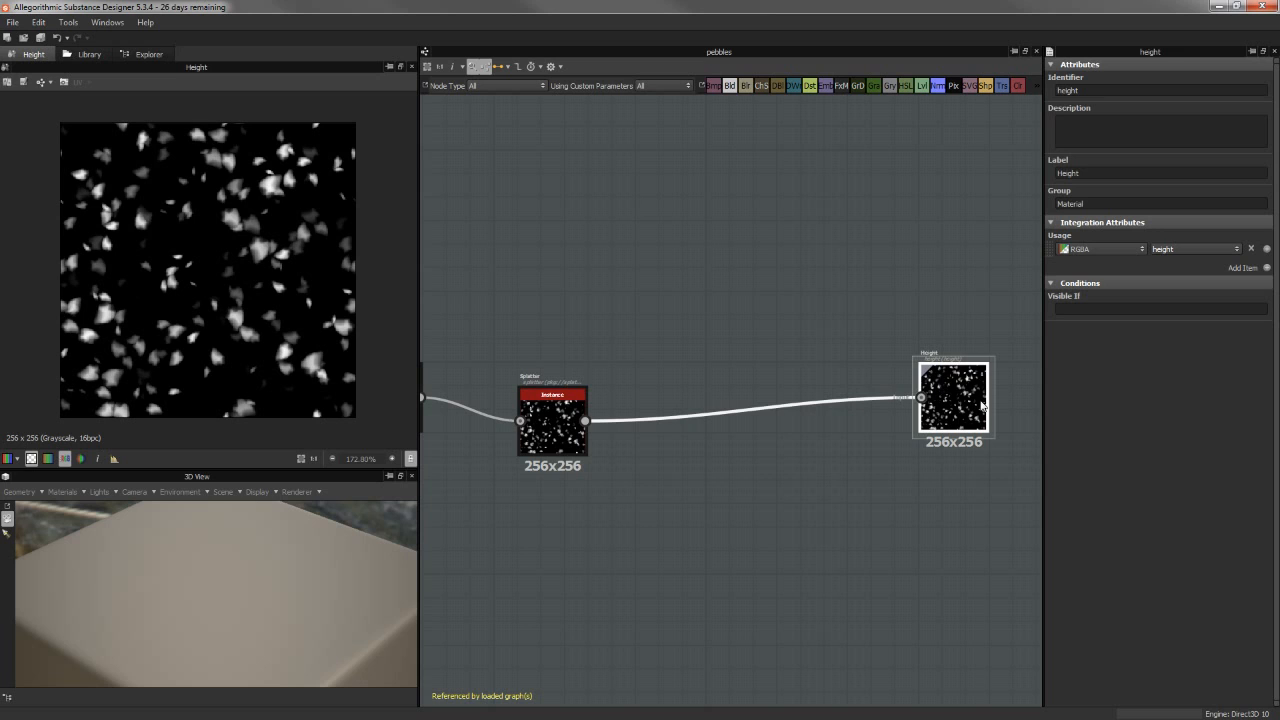
pyautogui.click(541, 412)
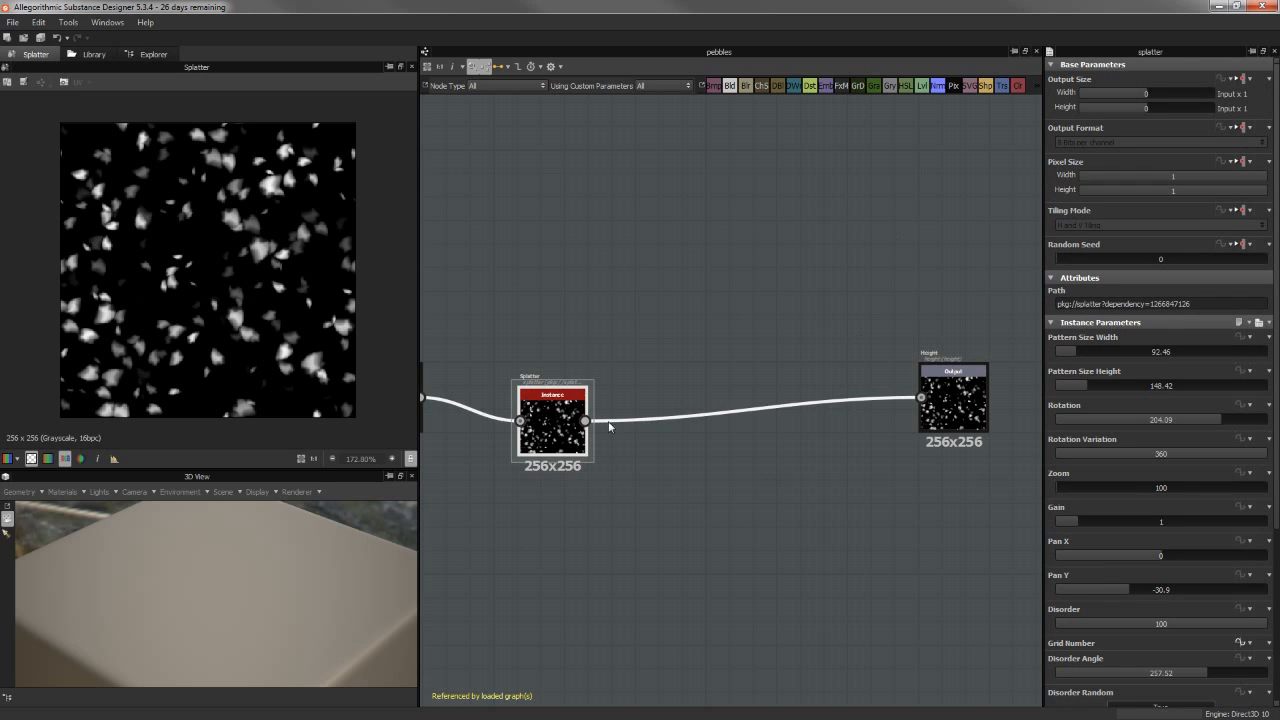
pyautogui.scroll(-3, 1150, 545)
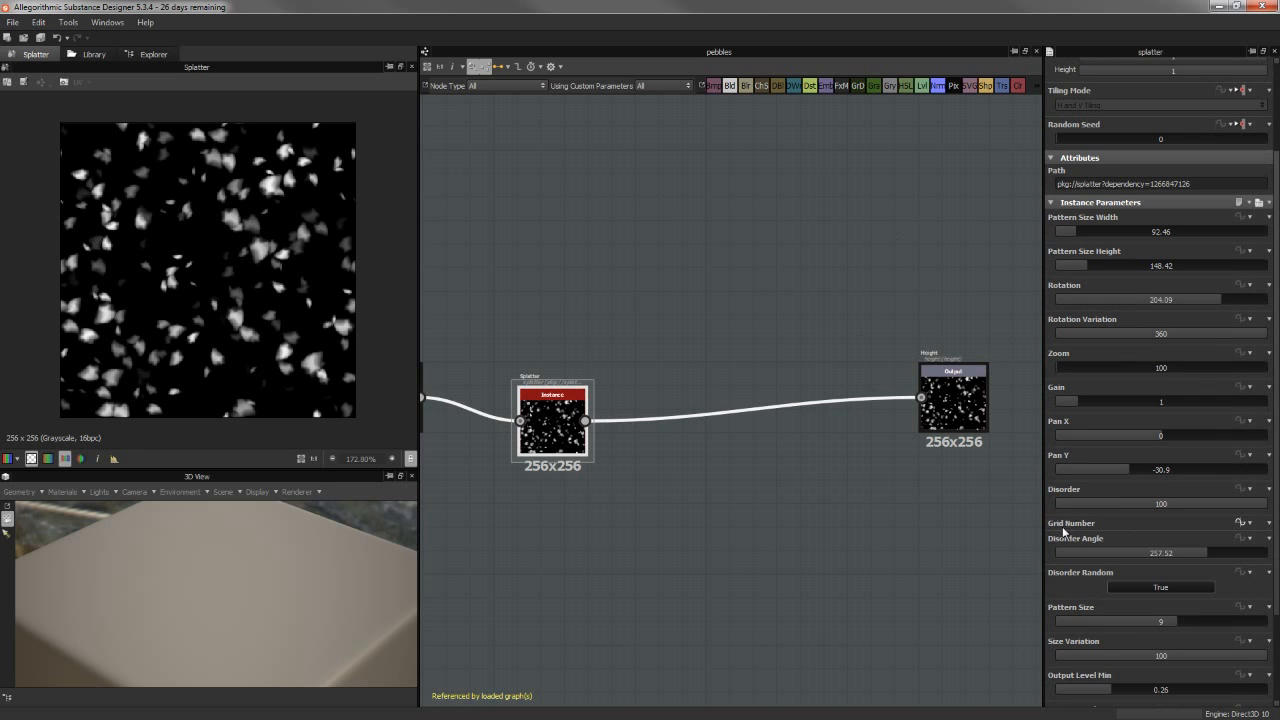
pyautogui.click(1251, 524)
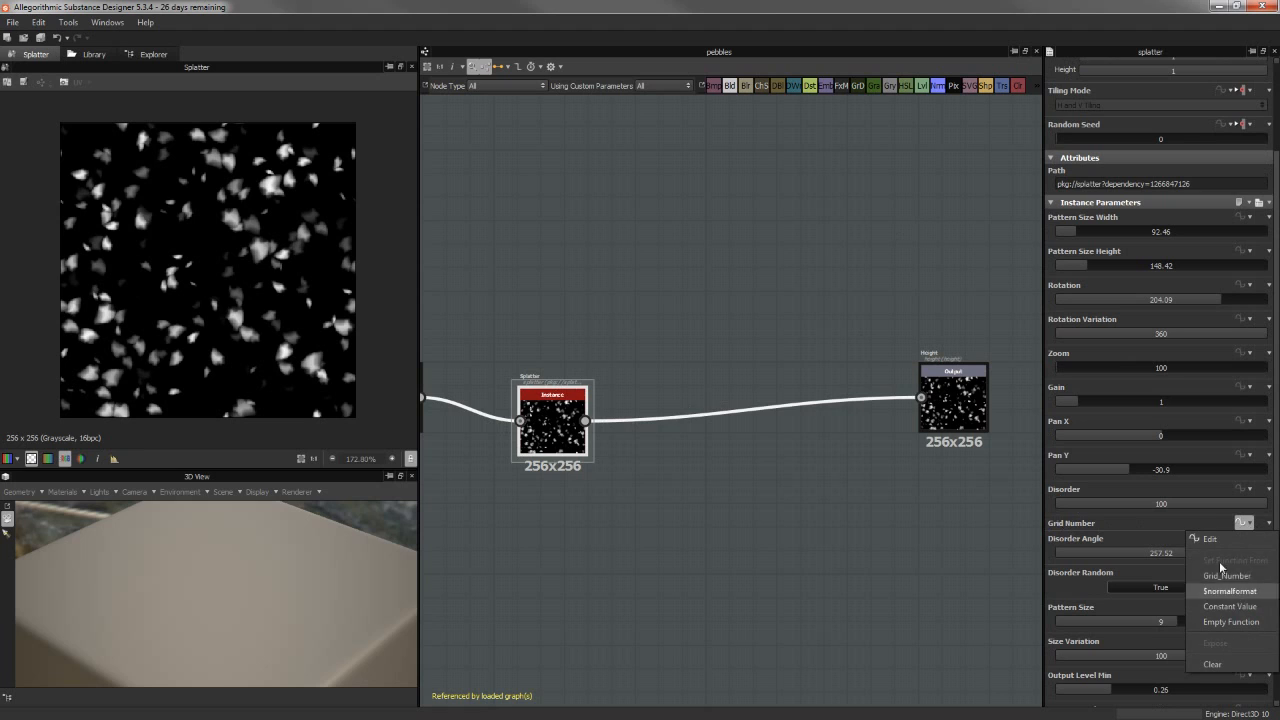
pyautogui.click(1004, 516)
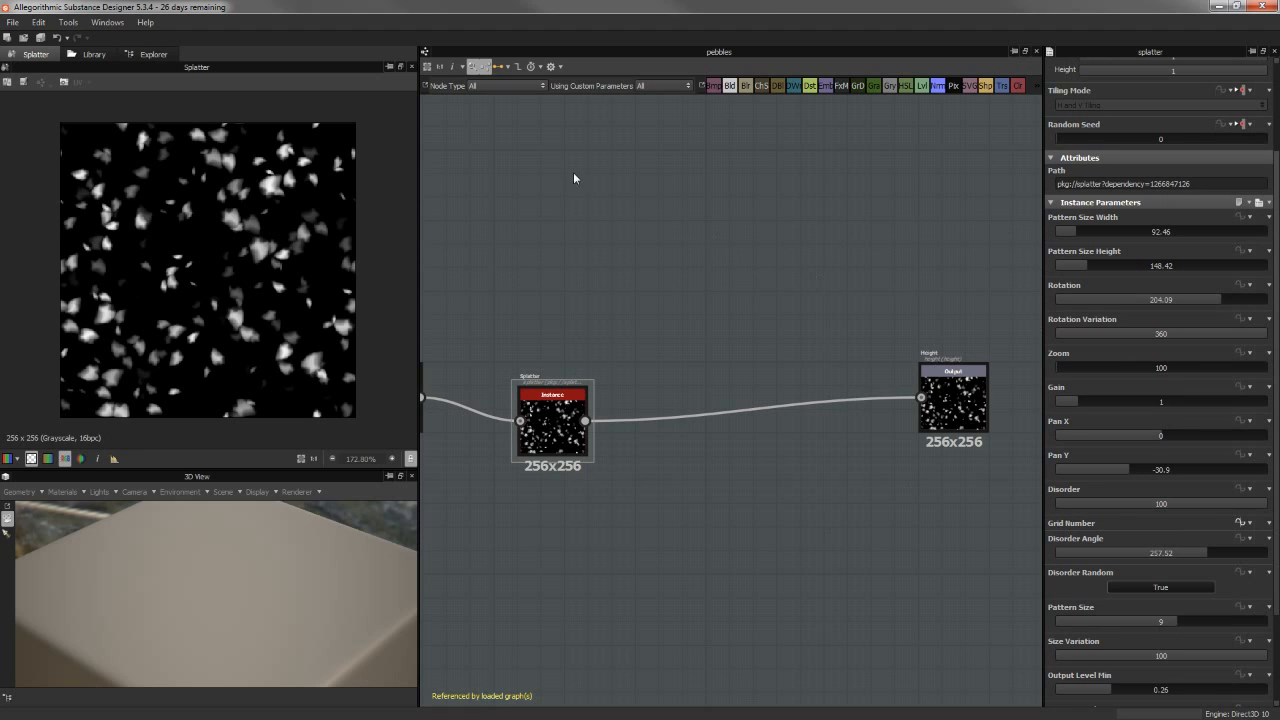
# Return to the pavement graph, select the pebbles instance and examine its exposed Grid Number and its connections in the Pebbles frame.
pyautogui.click(156, 59)
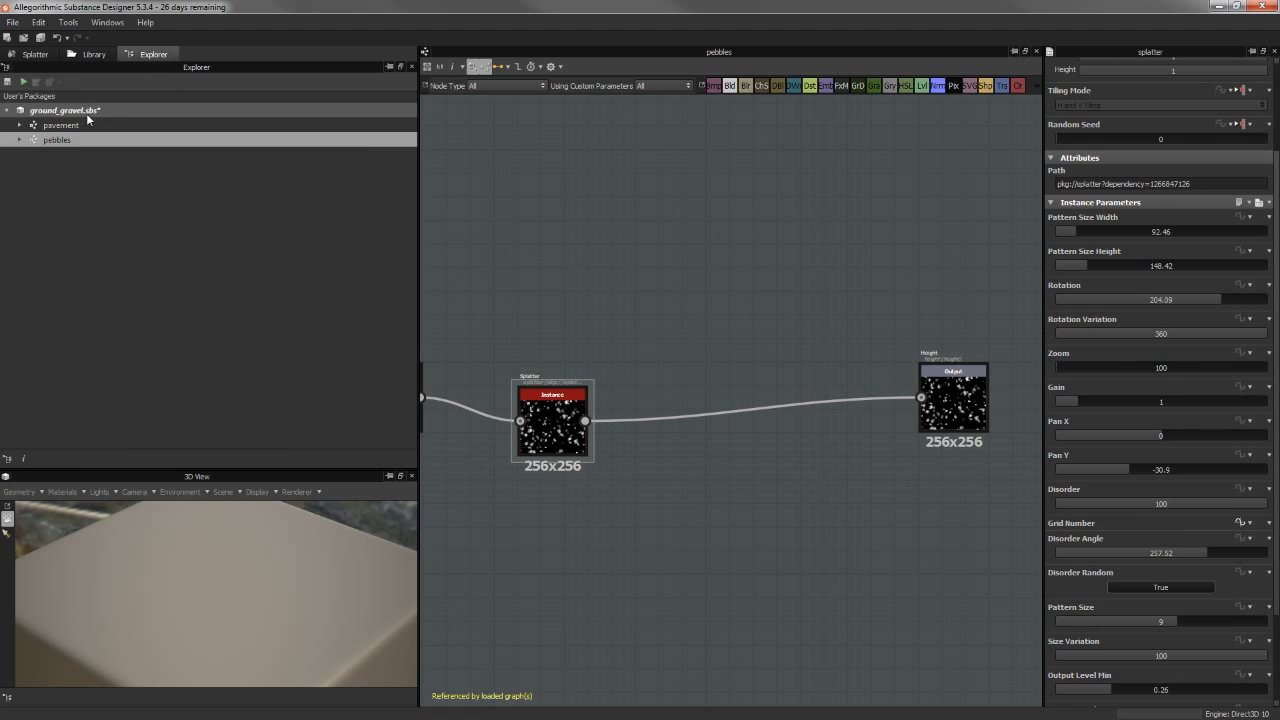
pyautogui.doubleClick(74, 125)
pyautogui.scroll(10, 728, 278)
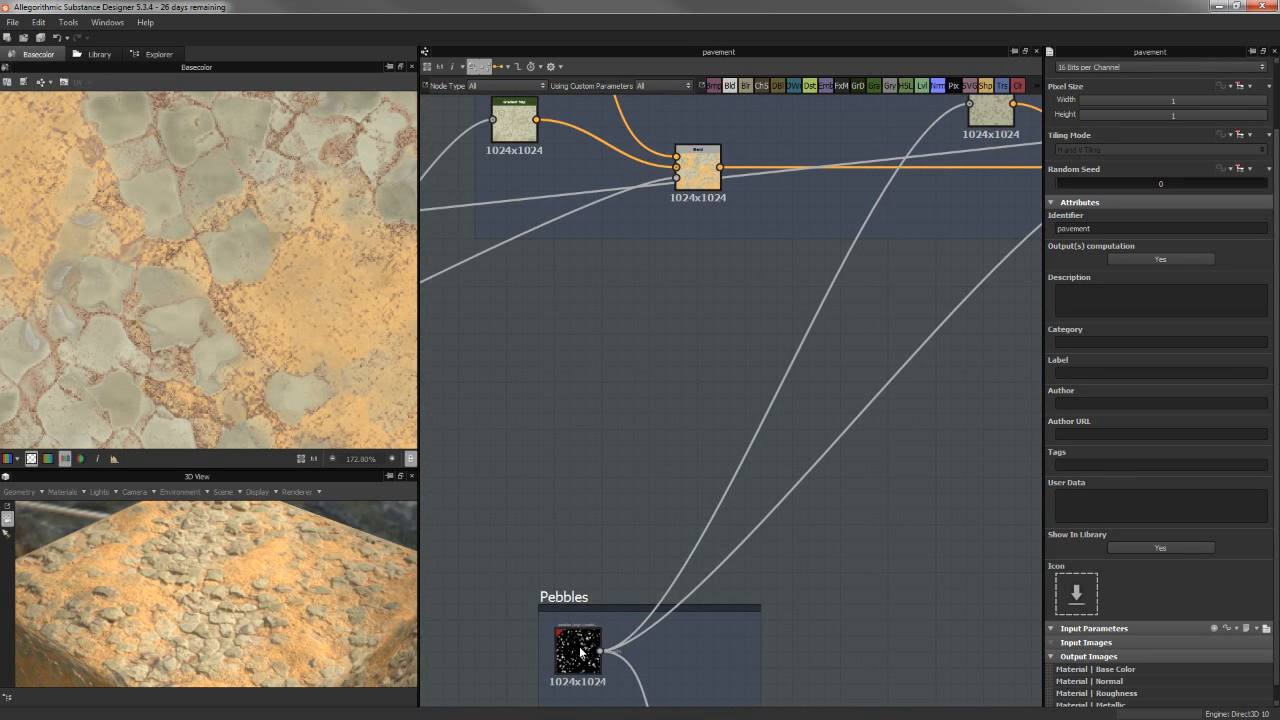
pyautogui.click(580, 651)
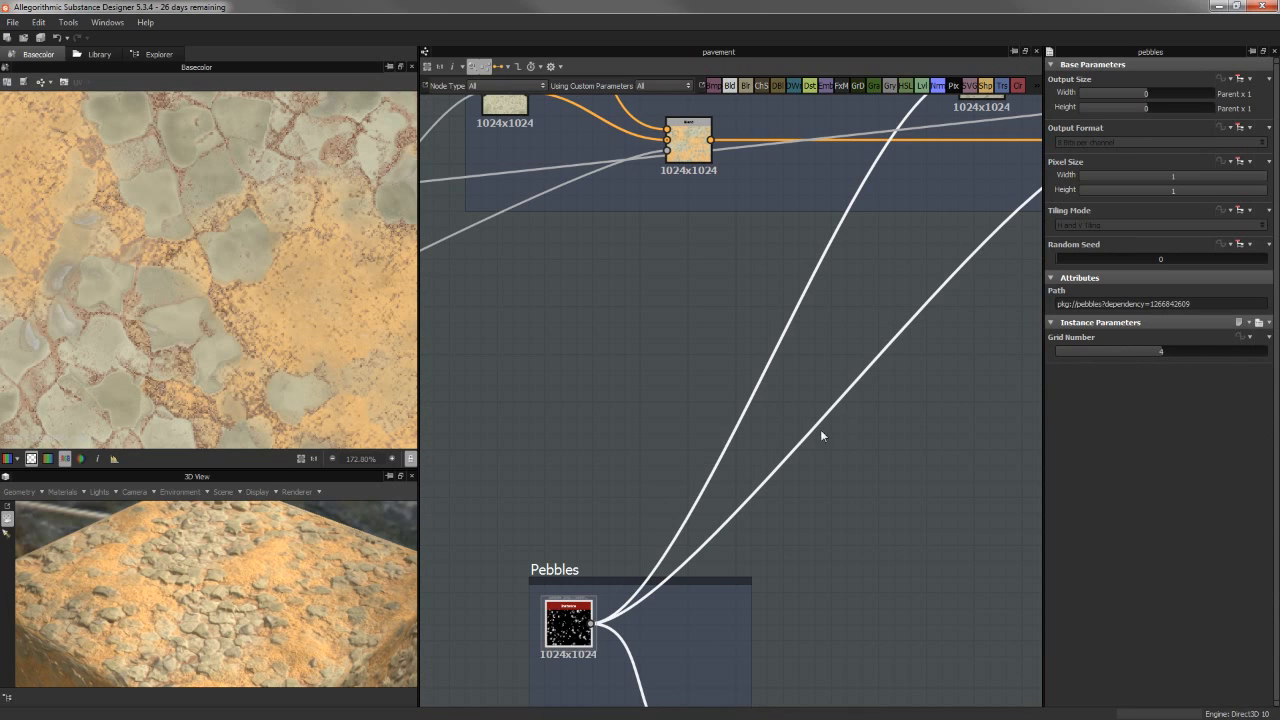
pyautogui.scroll(-3, 551, 474)
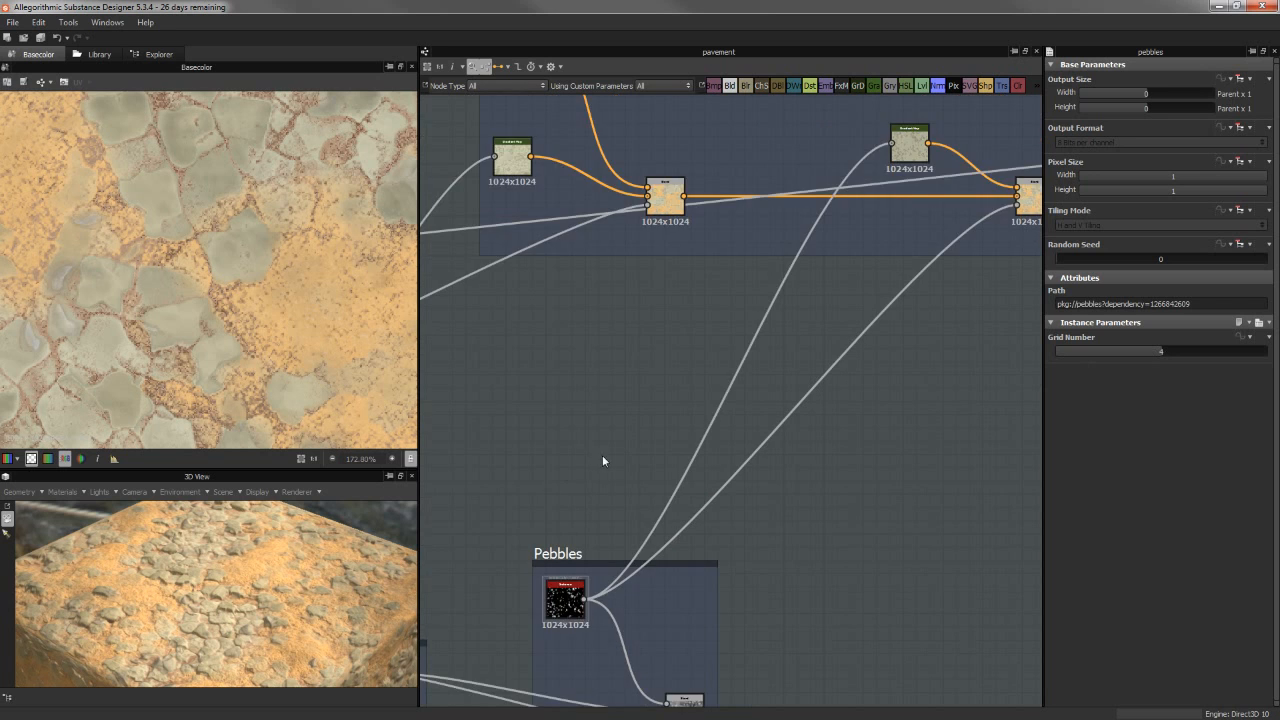
pyautogui.moveTo(634, 417); pyautogui.dragTo(668, 325, button='middle')
pyautogui.moveTo(645, 475); pyautogui.dragTo(643, 361, button='middle')
pyautogui.scroll(3, 600, 405)
pyautogui.scroll(1, 600, 434)
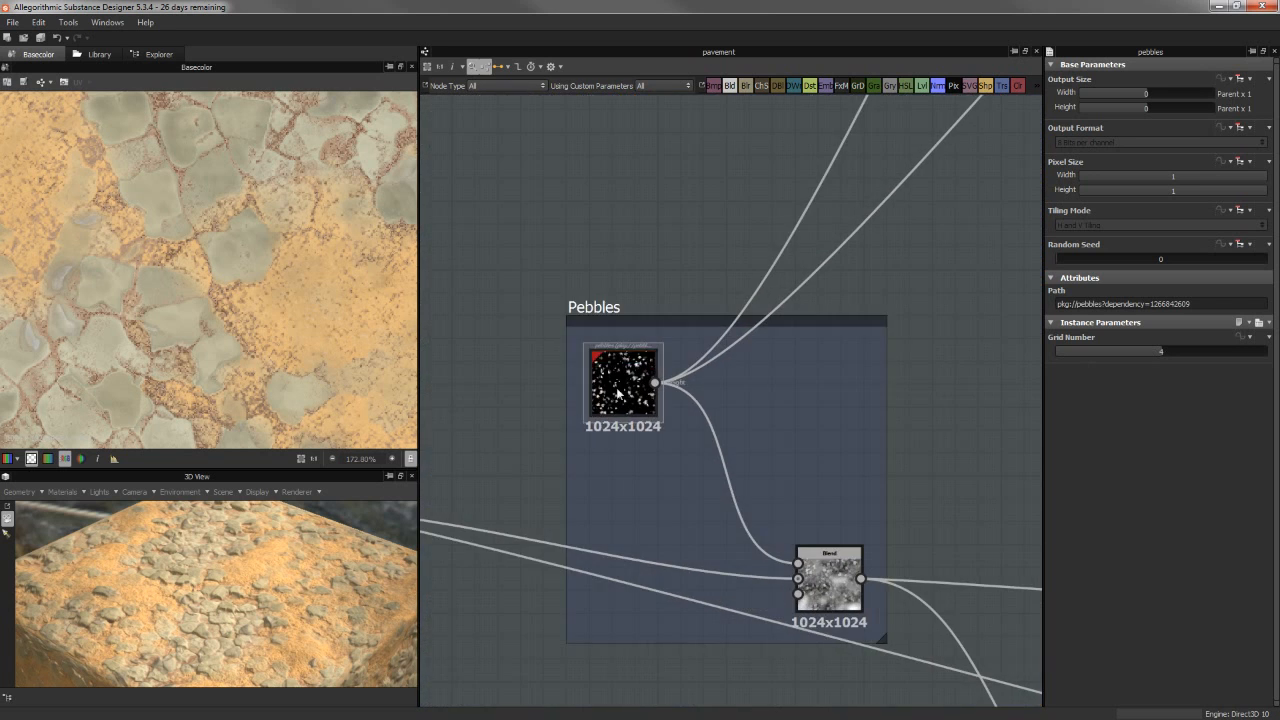
# Trace the pebbles output to the Colors frame, previewing the Gradient Map it feeds and the final Blend node with its settings.
pyautogui.scroll(-5, 634, 411)
pyautogui.moveTo(718, 325); pyautogui.dragTo(611, 445, button='middle')
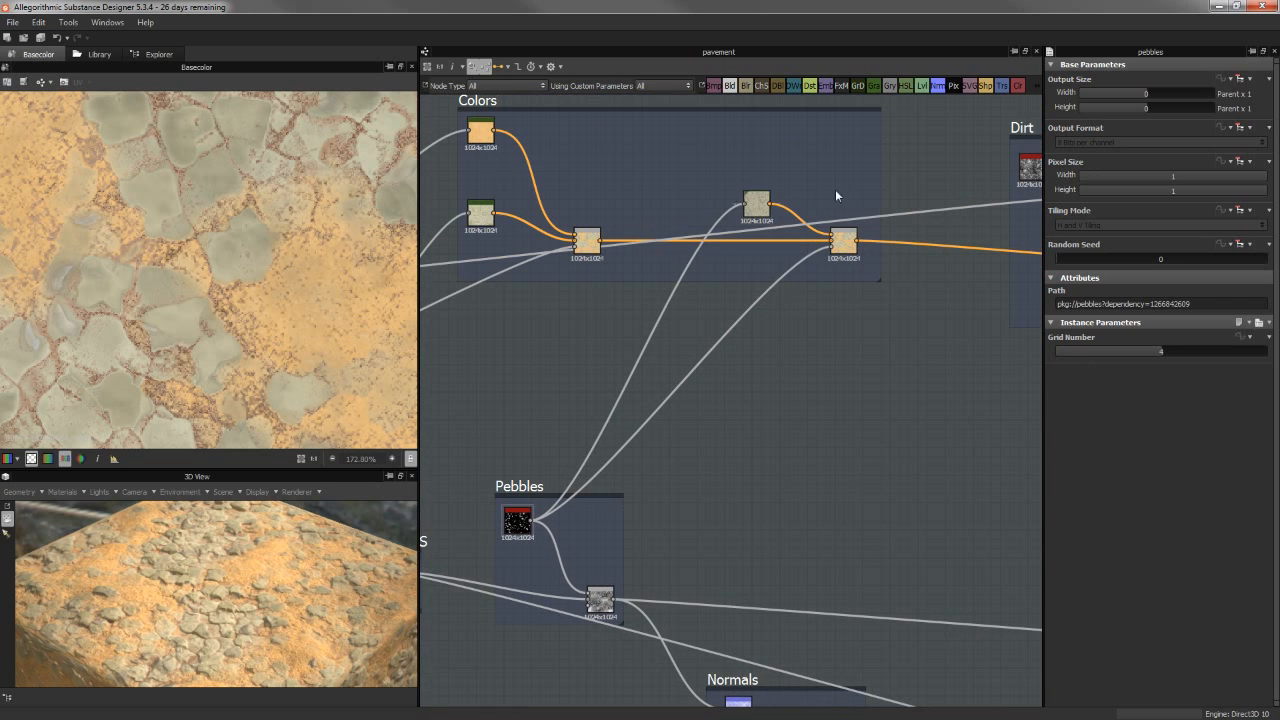
pyautogui.click(757, 204)
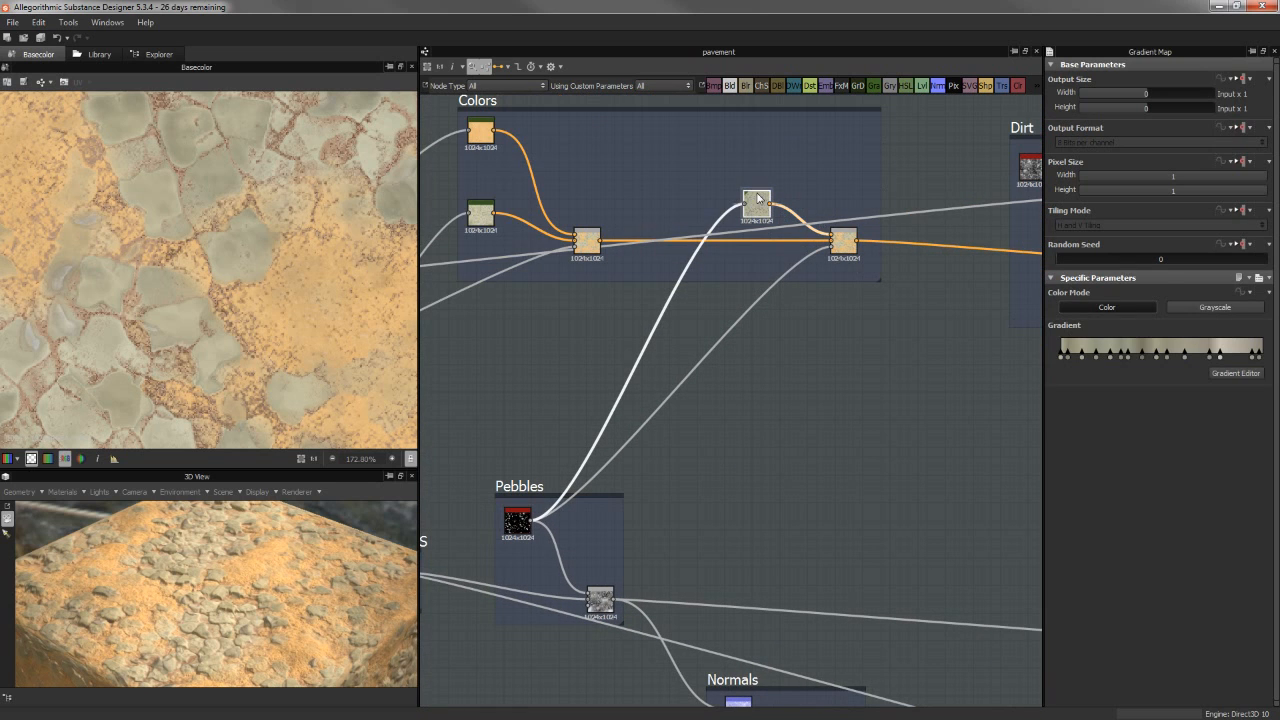
pyautogui.scroll(3, 752, 220)
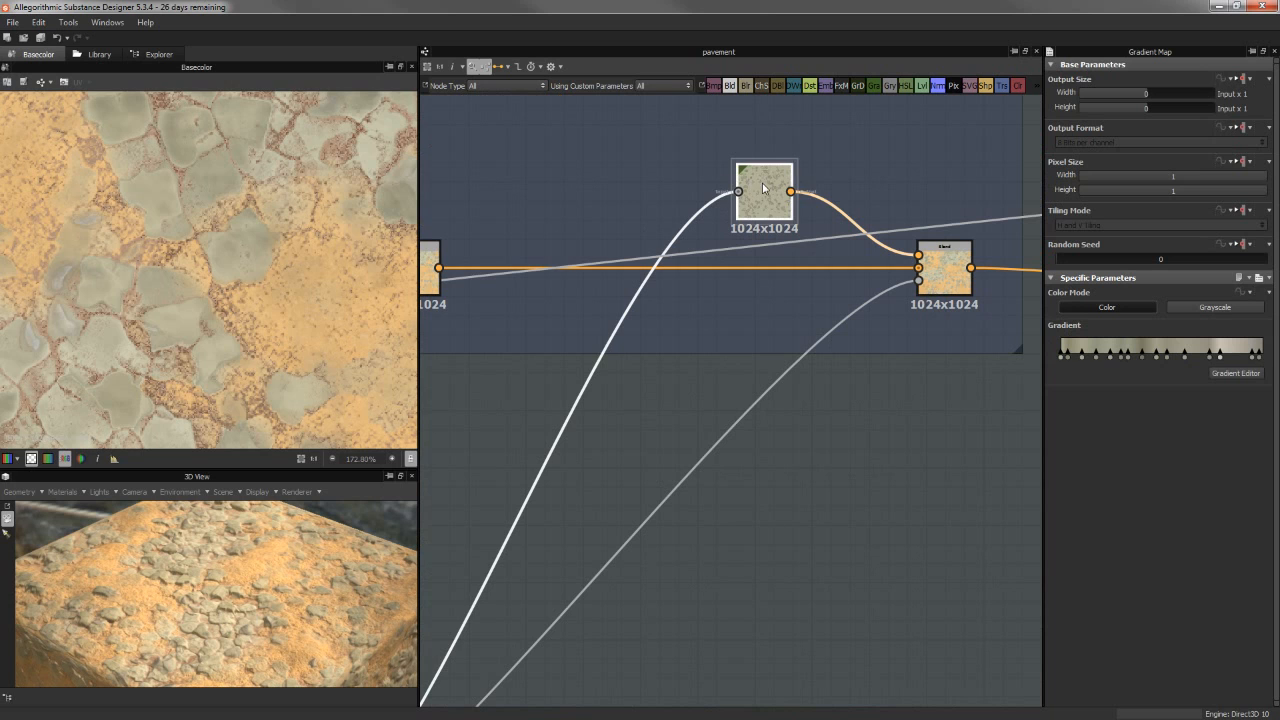
pyautogui.doubleClick(766, 190)
pyautogui.scroll(-2, 245, 296)
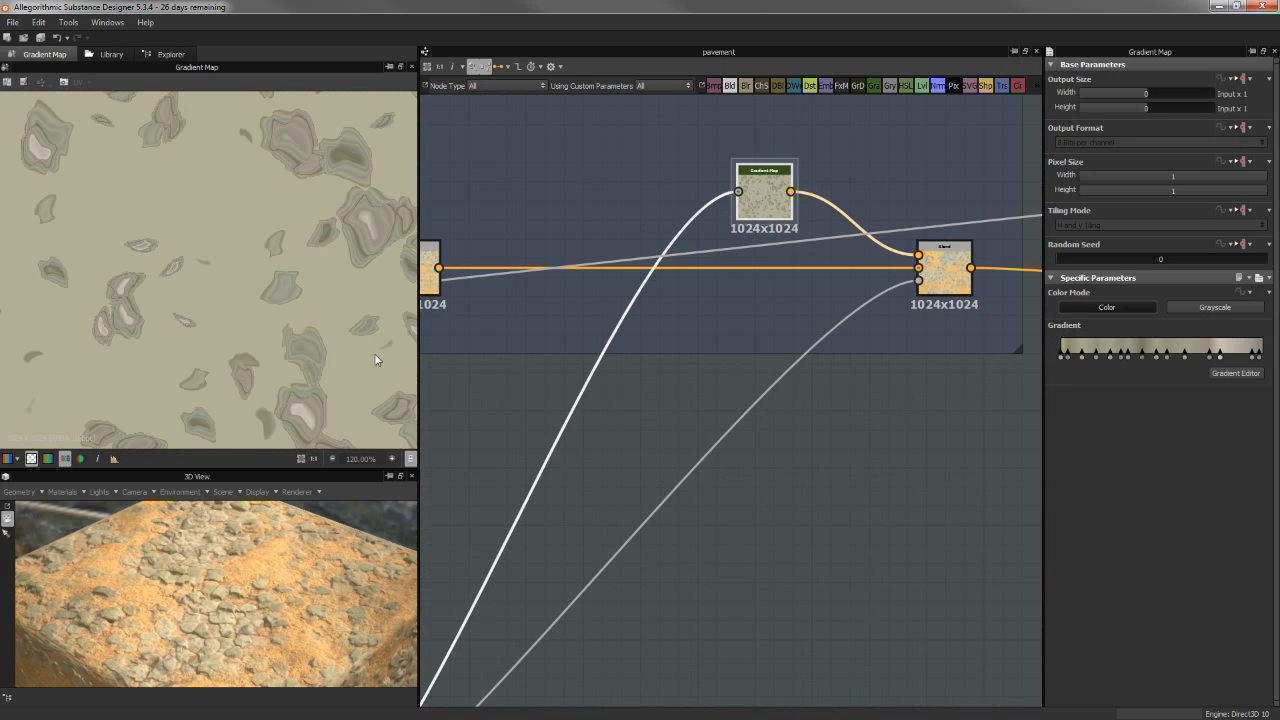
pyautogui.moveTo(786, 437); pyautogui.dragTo(634, 437, button='middle')
pyautogui.doubleClick(792, 268)
pyautogui.scroll(2, 211, 226)
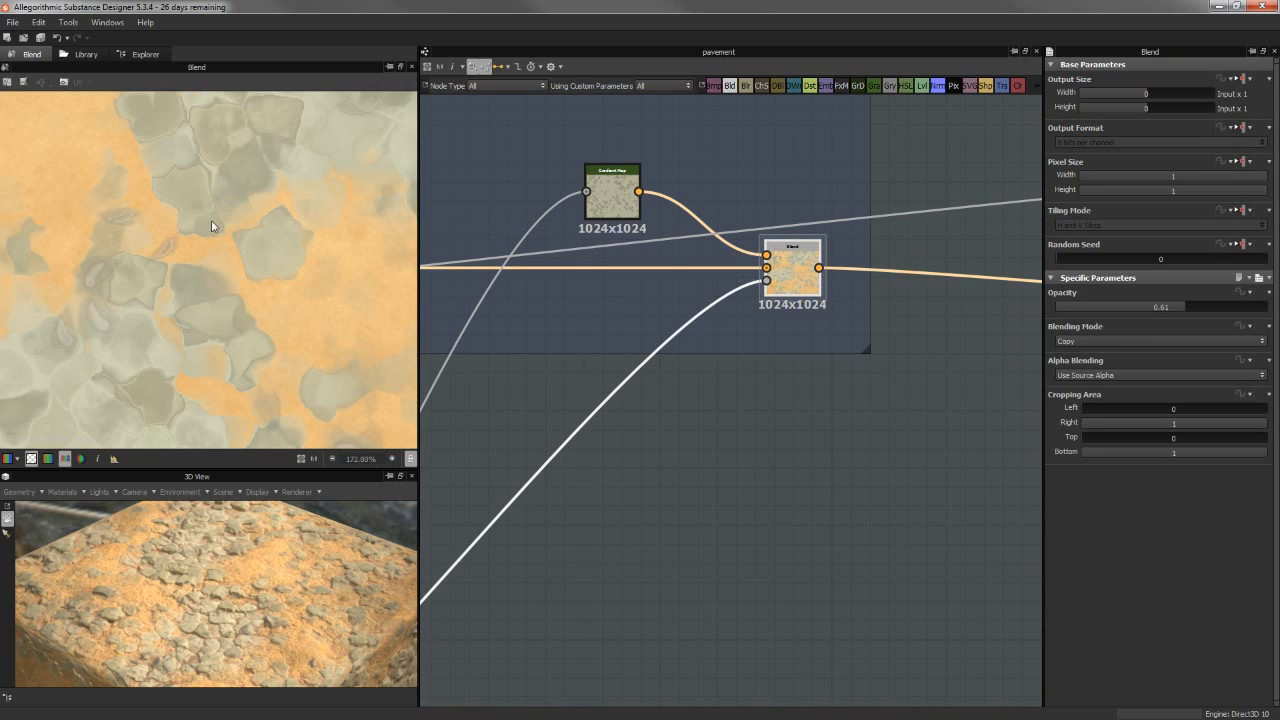
# Follow the pebbles output back to the Pebbles frame and preview the Blend node that combines it with Ground MS.
pyautogui.scroll(-5, 236, 330)
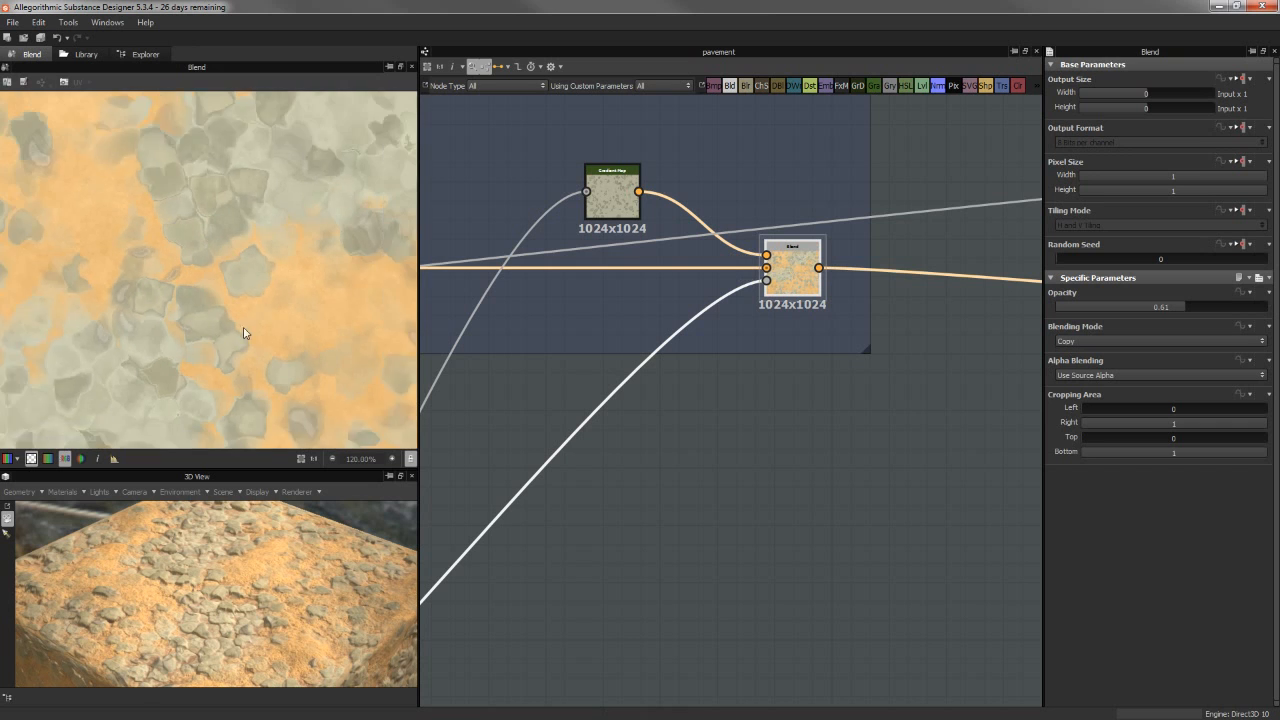
pyautogui.scroll(-1, 761, 480)
pyautogui.moveTo(466, 700); pyautogui.dragTo(846, 327, button='middle')
pyautogui.scroll(-1, 746, 458)
pyautogui.moveTo(746, 458); pyautogui.dragTo(803, 380, button='middle')
pyautogui.doubleClick(773, 463)
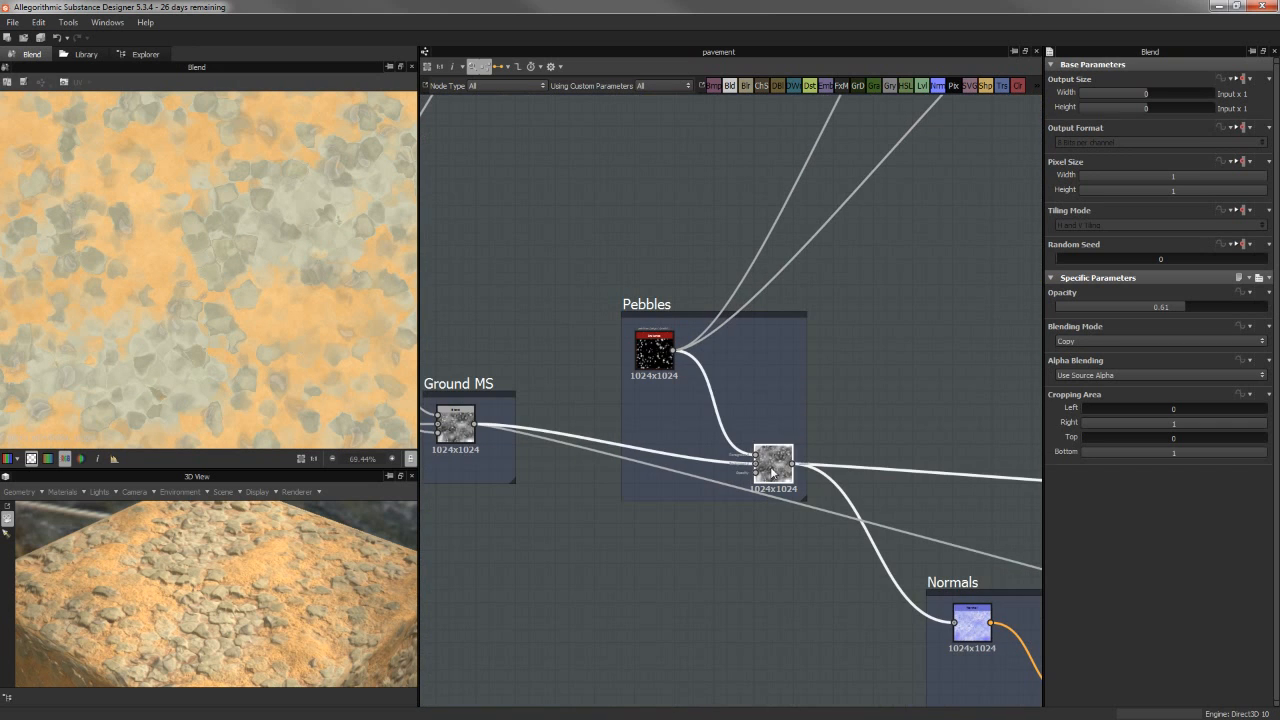
pyautogui.moveTo(566, 381); pyautogui.dragTo(491, 294, button='middle')
pyautogui.scroll(2, 729, 377)
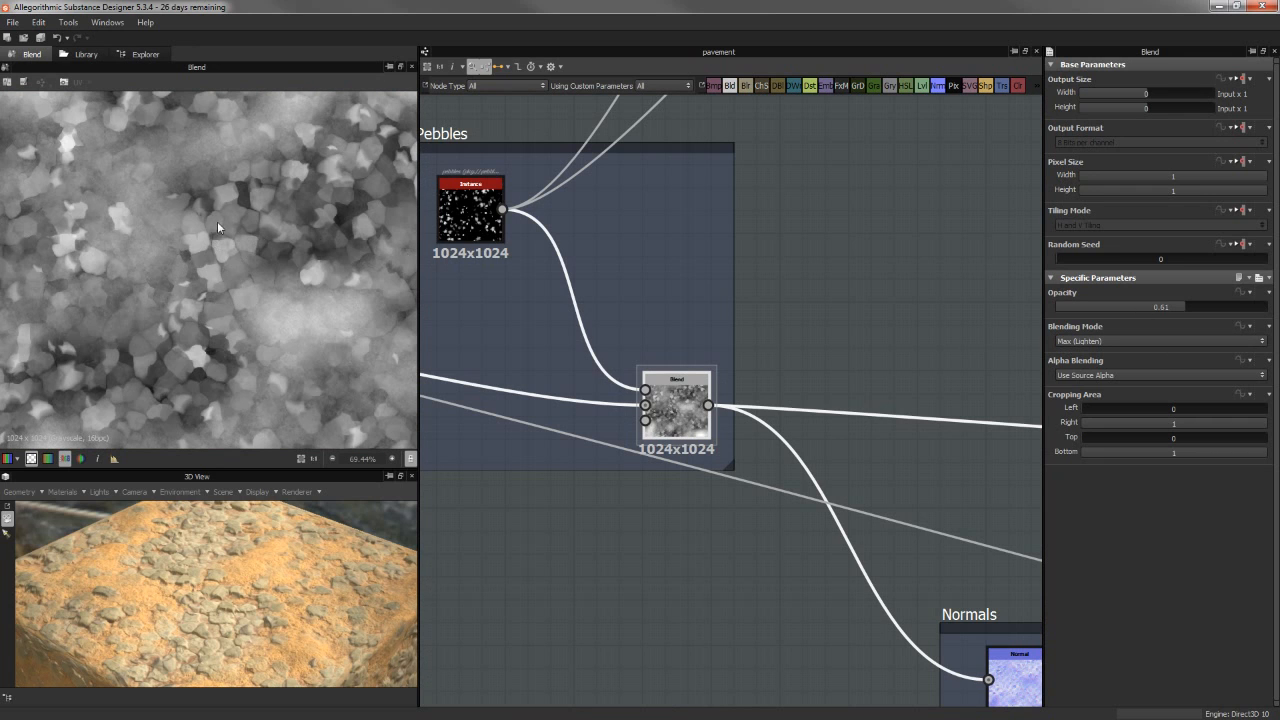
# Test the Pebbles Blend's opacity at 1 against a close-up of the 3D surface, and settle on 0.49.
pyautogui.scroll(6, 297, 583)
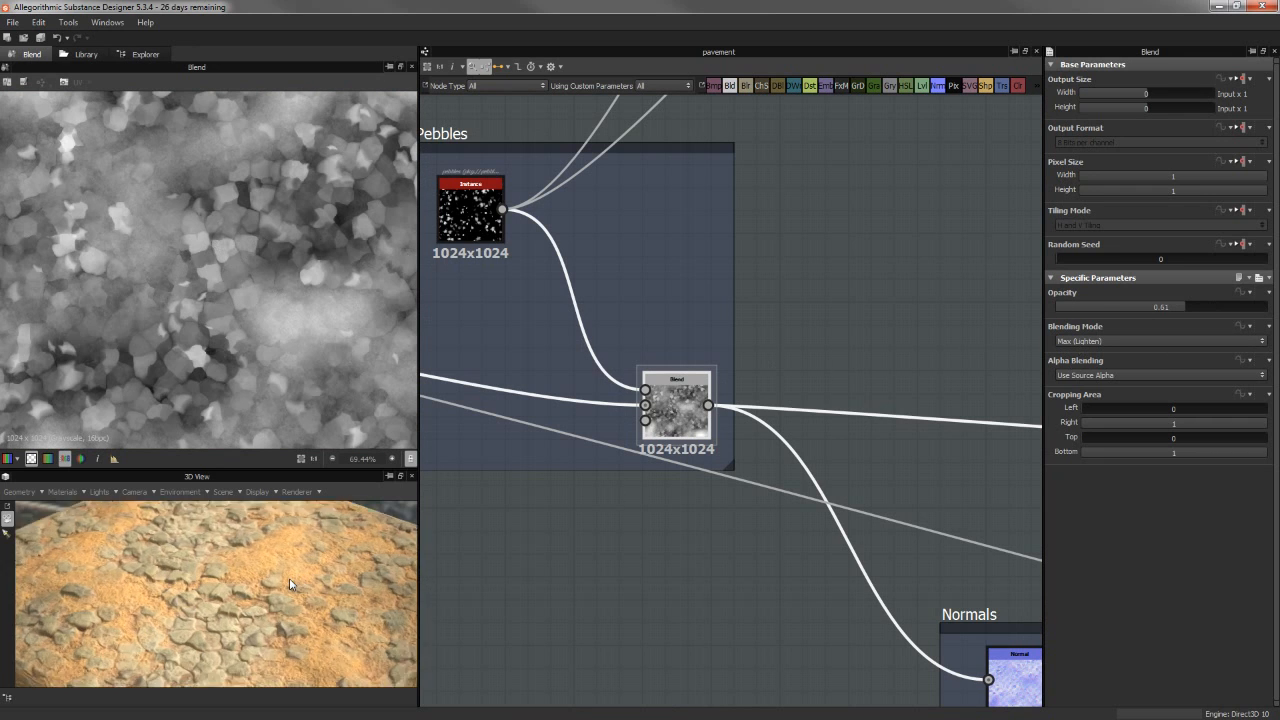
pyautogui.moveTo(170, 585); pyautogui.dragTo(288, 612)
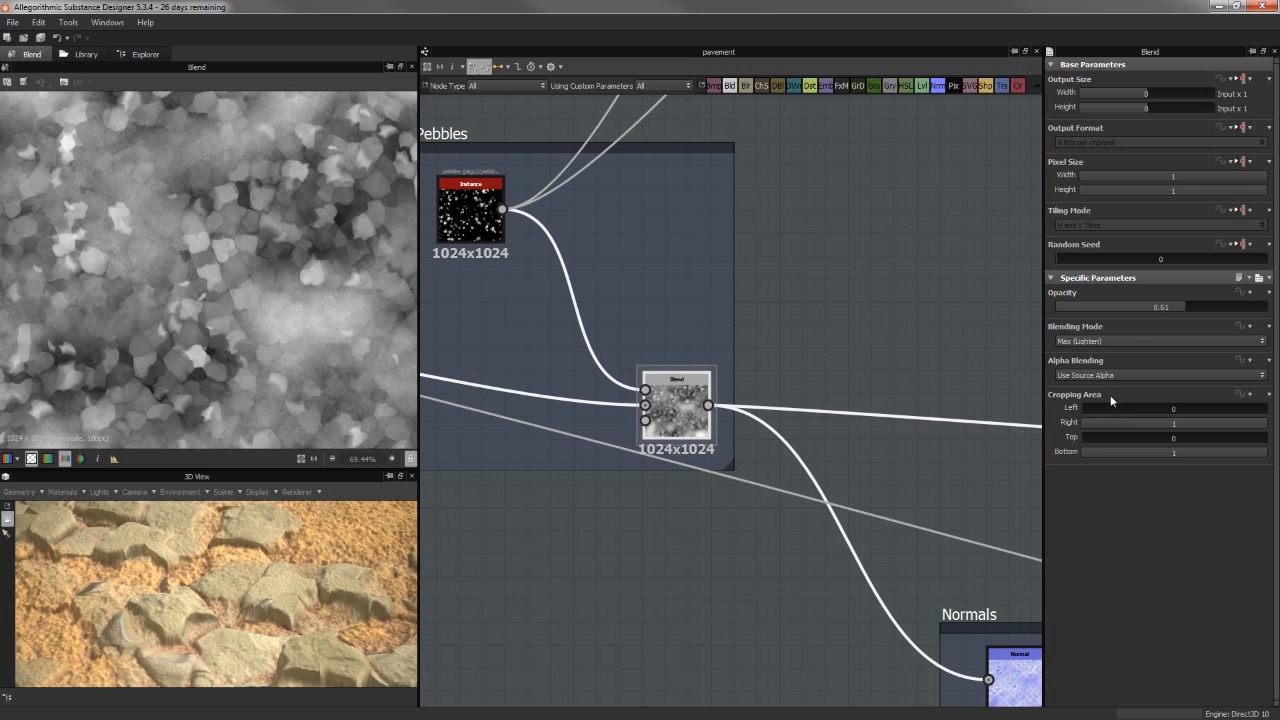
pyautogui.moveTo(1193, 306); pyautogui.dragTo(1266, 306)
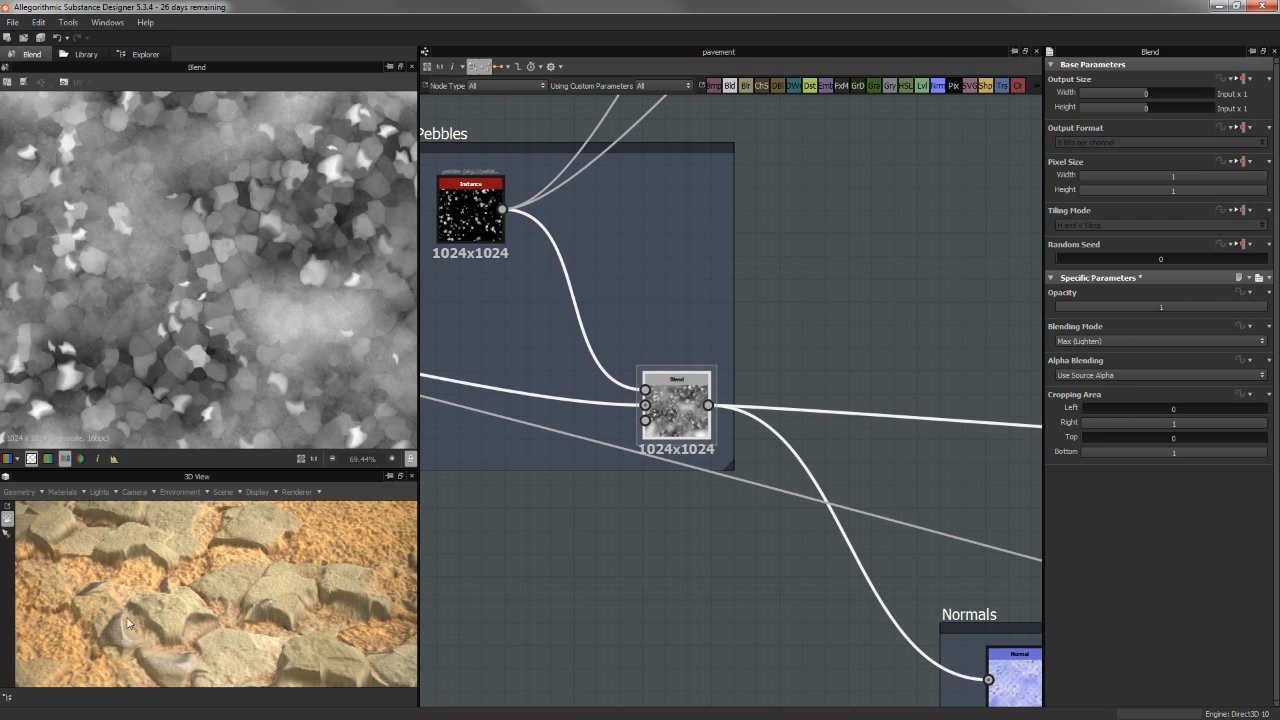
pyautogui.click(1165, 308)
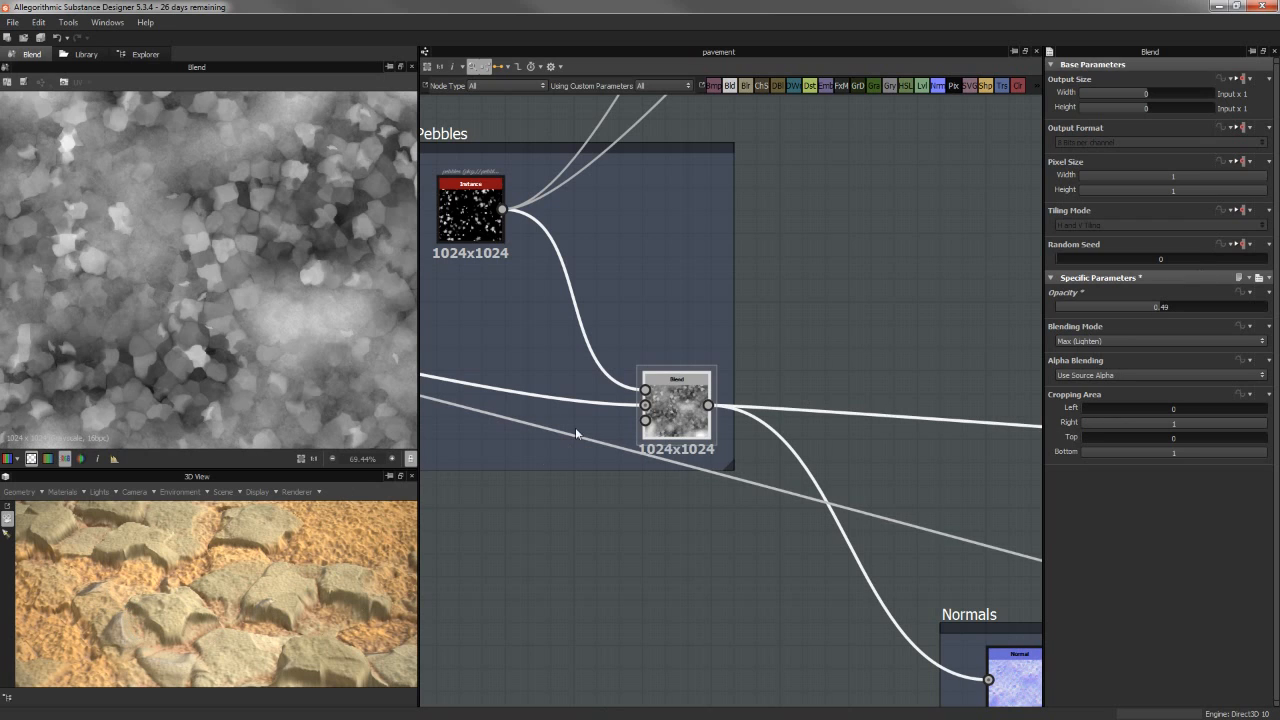
pyautogui.click(699, 612)
# Compare the two Normal nodes in the Normals frame, including their Intensity settings and the rock detail of the lower one.
pyautogui.scroll(-2, 789, 459)
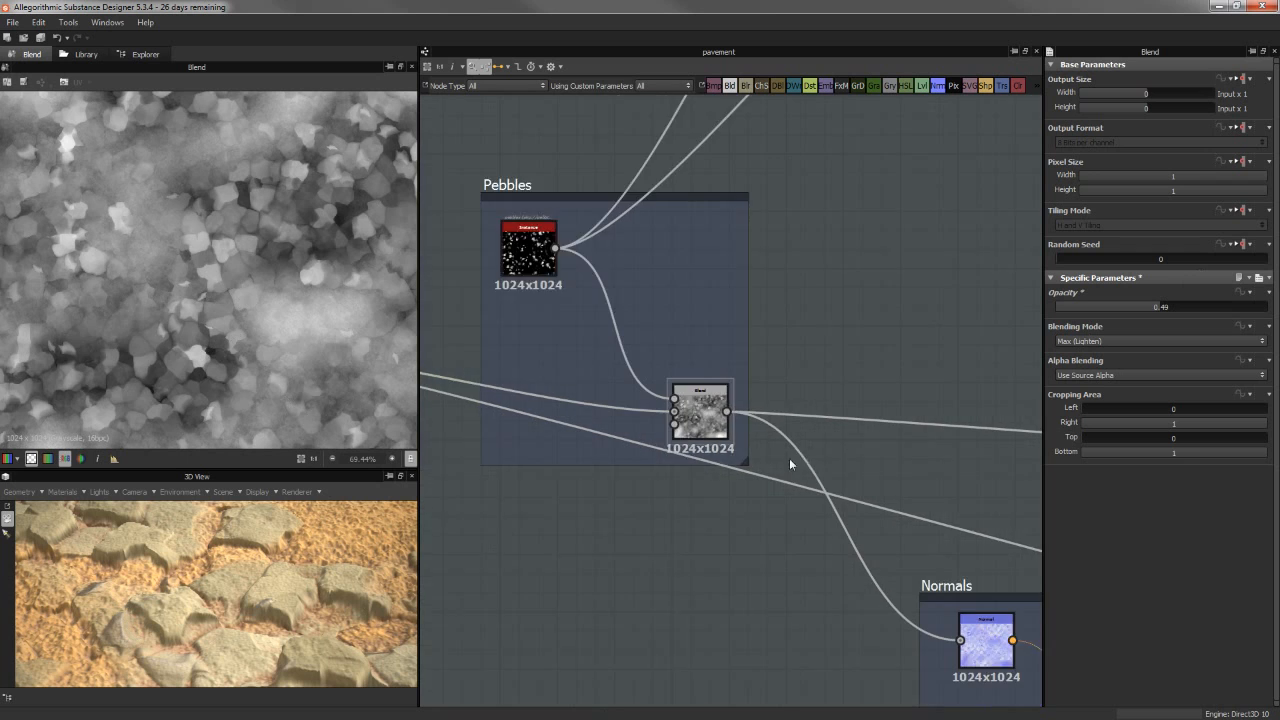
pyautogui.moveTo(806, 424); pyautogui.dragTo(678, 341, button='middle')
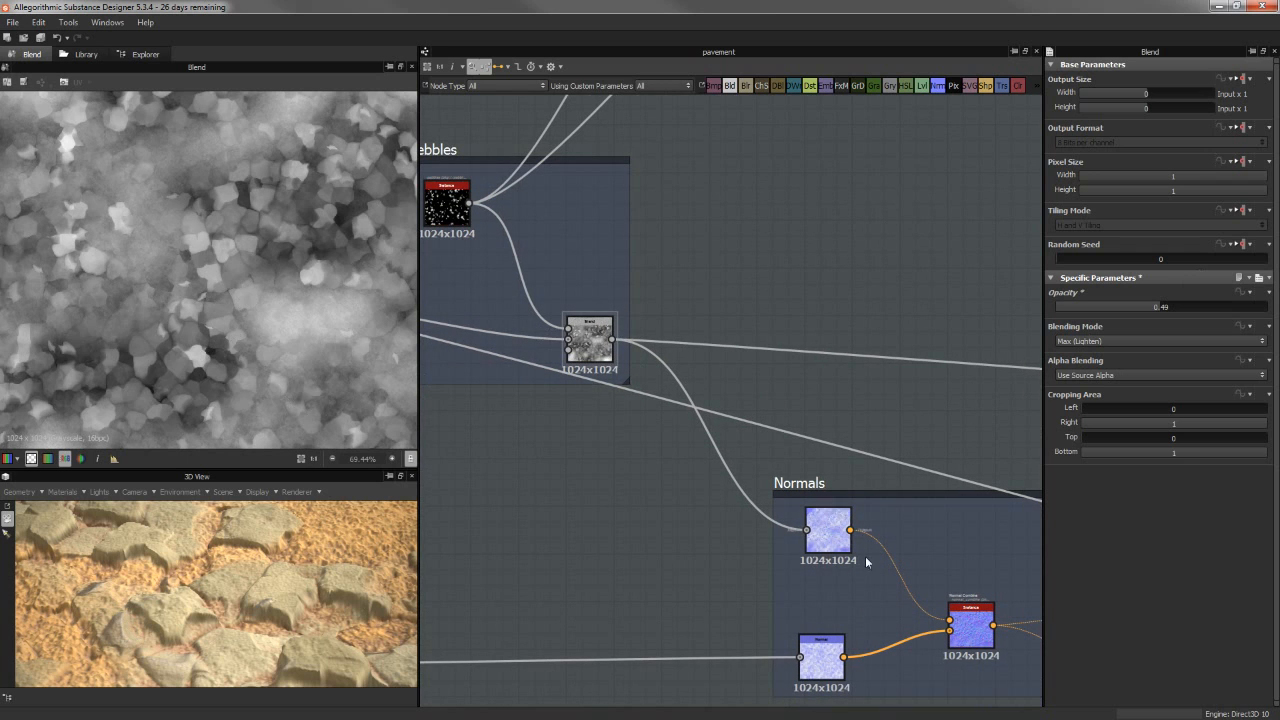
pyautogui.doubleClick(830, 532)
pyautogui.moveTo(811, 443); pyautogui.dragTo(706, 388, button='middle')
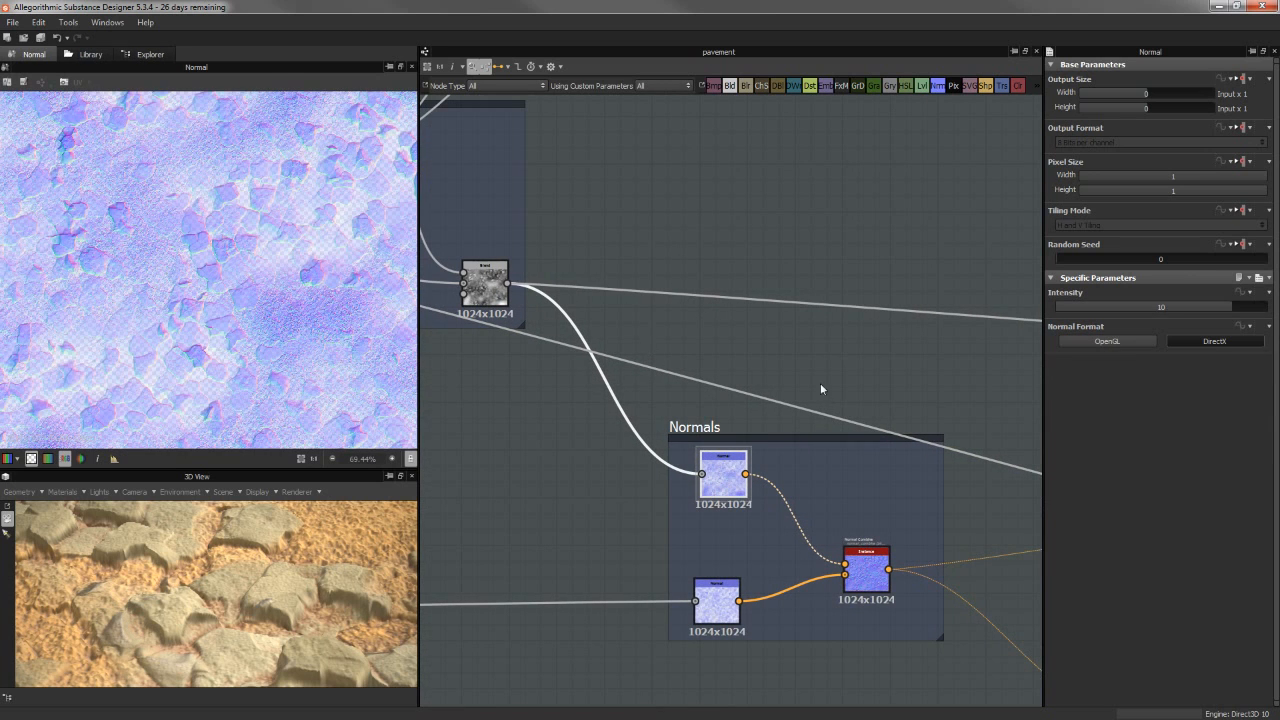
pyautogui.doubleClick(714, 611)
pyautogui.doubleClick(721, 483)
pyautogui.doubleClick(714, 611)
pyautogui.doubleClick(721, 480)
pyautogui.doubleClick(716, 603)
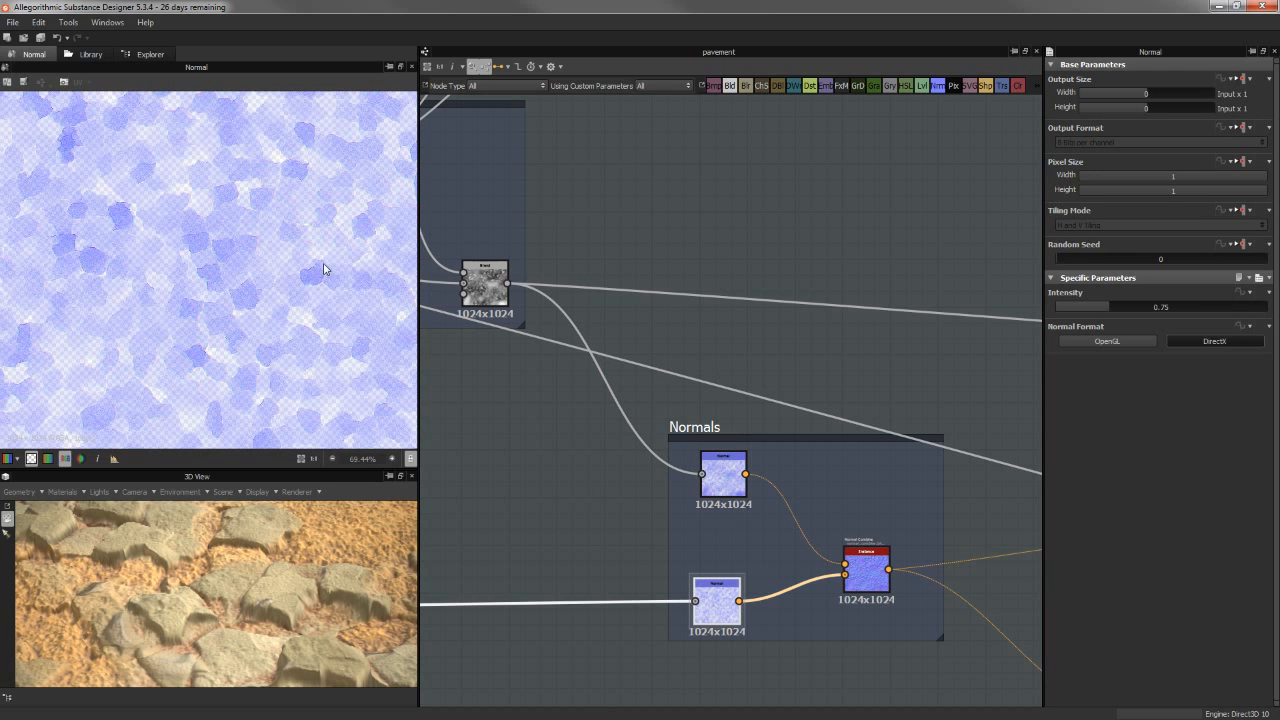
pyautogui.scroll(6, 213, 284)
pyautogui.scroll(2, 218, 210)
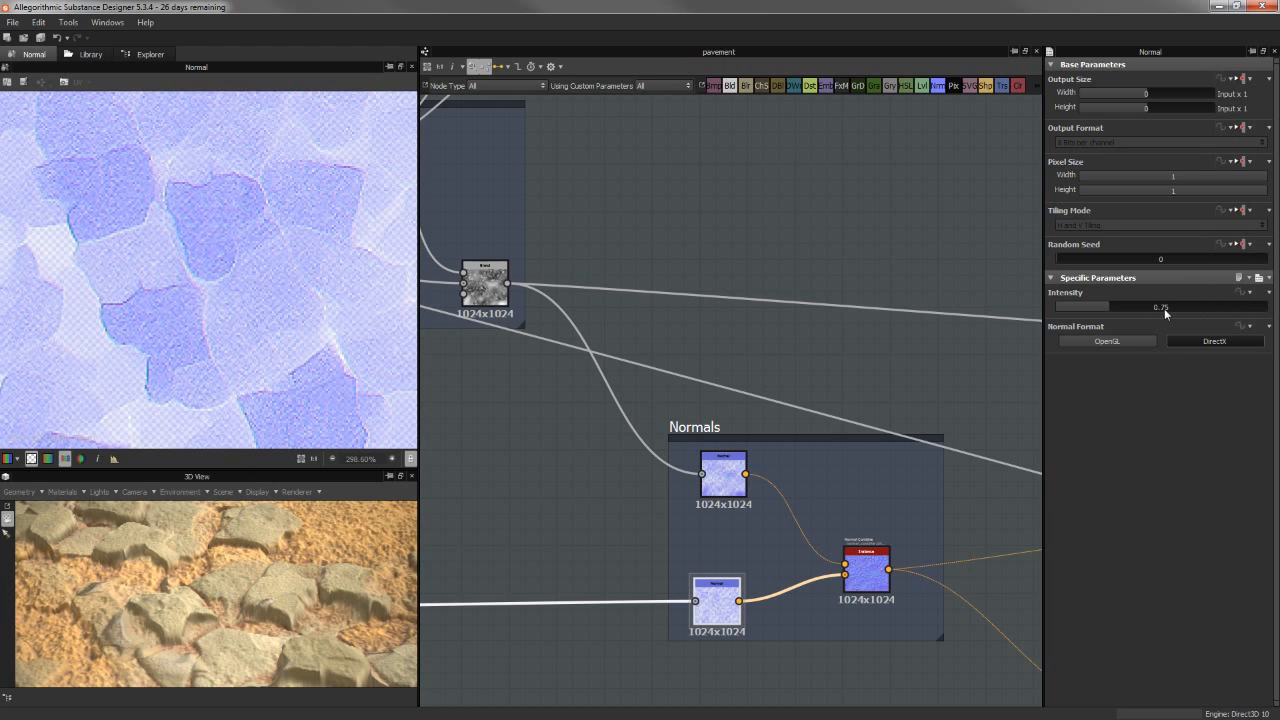
# Examine the Normal Combine result and the Curvature Smooth node it feeds in the Curvature & AO frame.
pyautogui.doubleClick(866, 568)
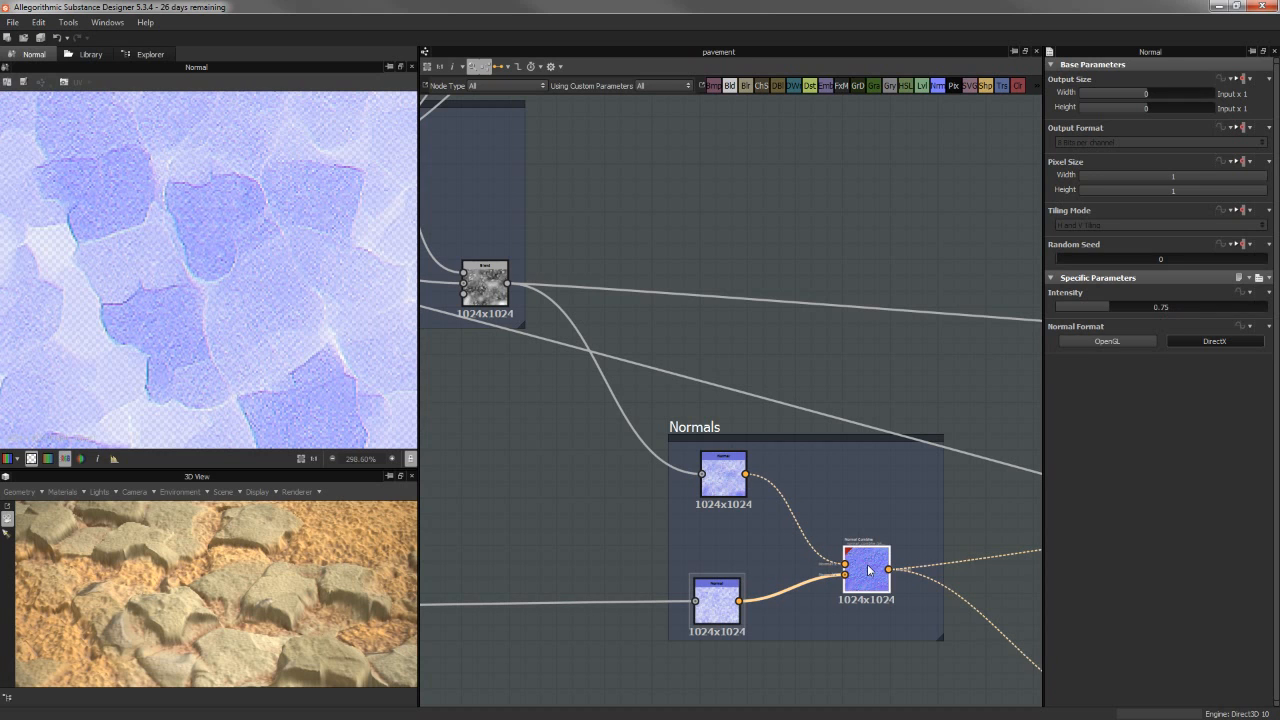
pyautogui.scroll(-2, 190, 236)
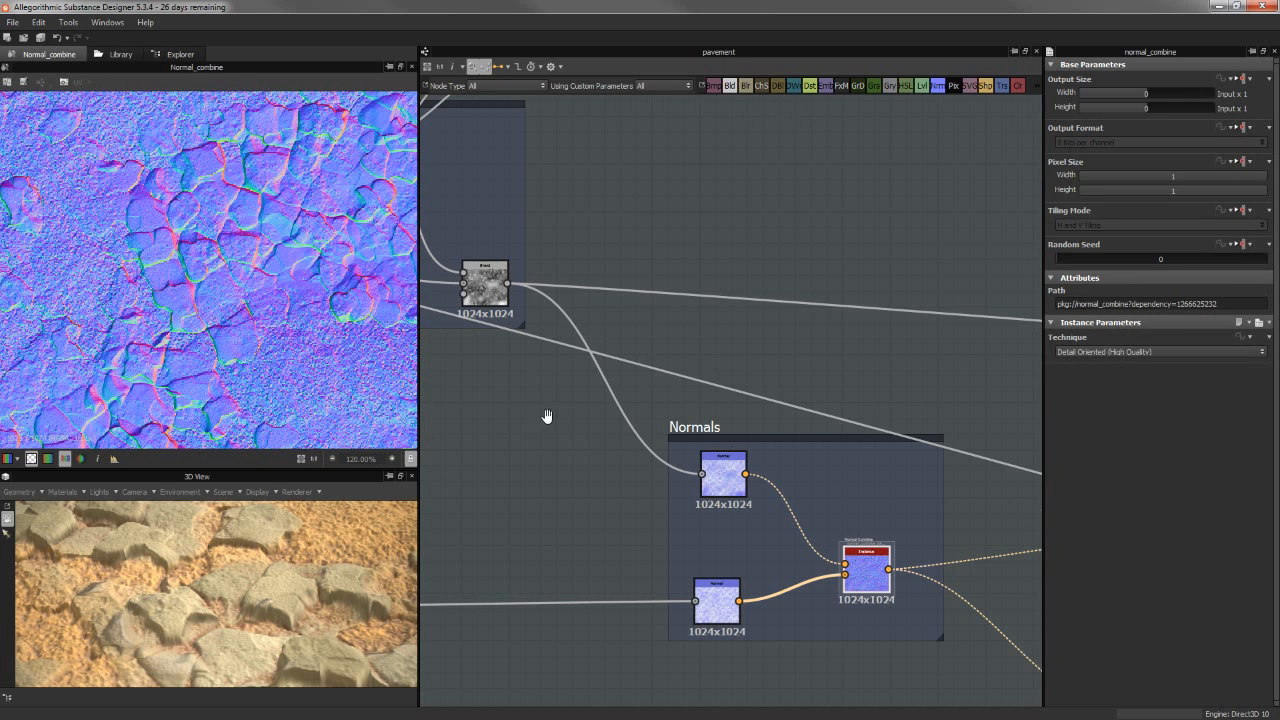
pyautogui.moveTo(973, 512); pyautogui.dragTo(704, 355, button='middle')
pyautogui.scroll(-2, 706, 360)
pyautogui.moveTo(812, 458); pyautogui.dragTo(713, 428, button='middle')
pyautogui.scroll(2, 713, 428)
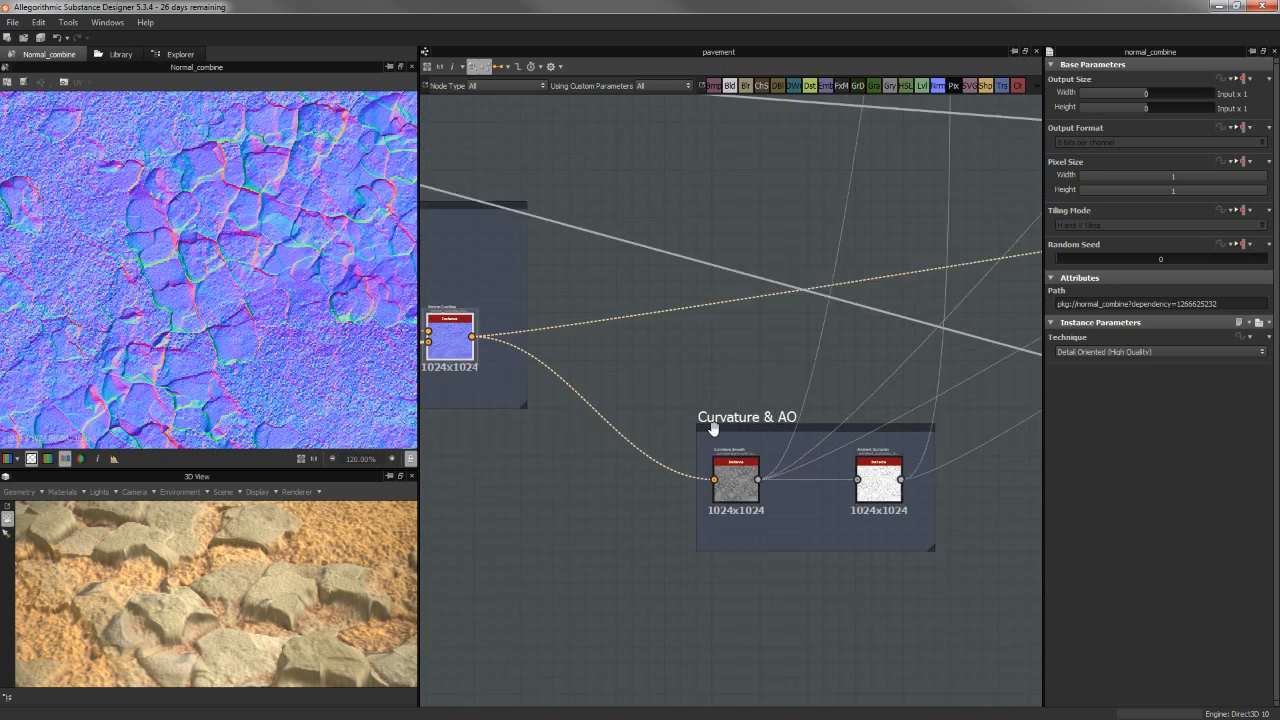
pyautogui.scroll(1, 713, 428)
pyautogui.doubleClick(740, 490)
pyautogui.scroll(2, 303, 276)
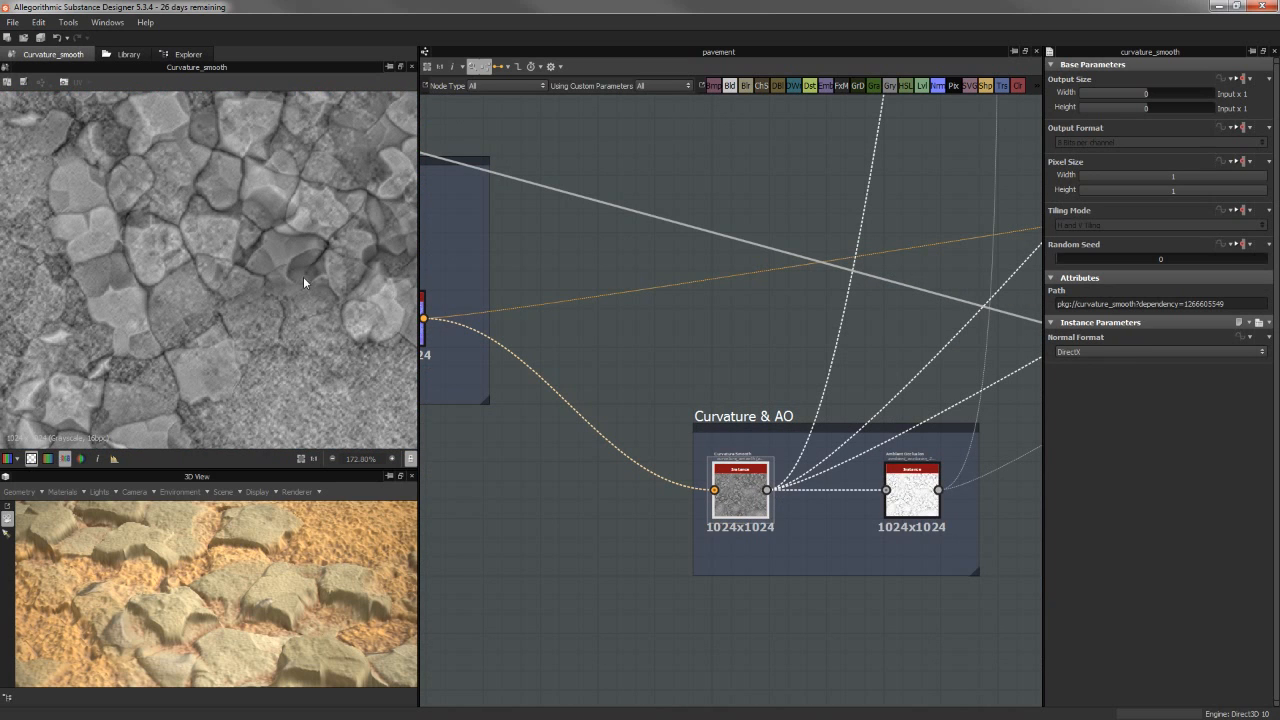
# Preview the Ambient Occlusion node with its parameters and trace where its output goes in the graph.
pyautogui.moveTo(892, 449); pyautogui.dragTo(705, 424, button='middle')
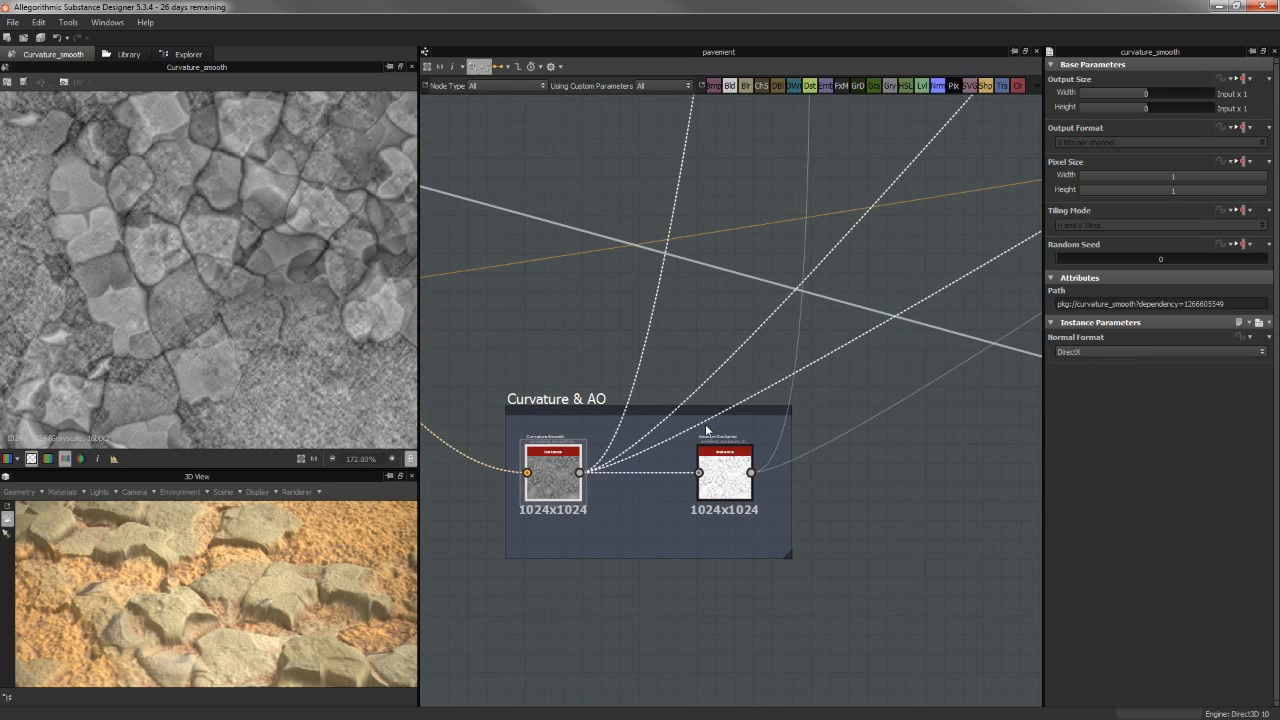
pyautogui.doubleClick(728, 489)
pyautogui.scroll(-3, 394, 385)
pyautogui.scroll(-2, 765, 358)
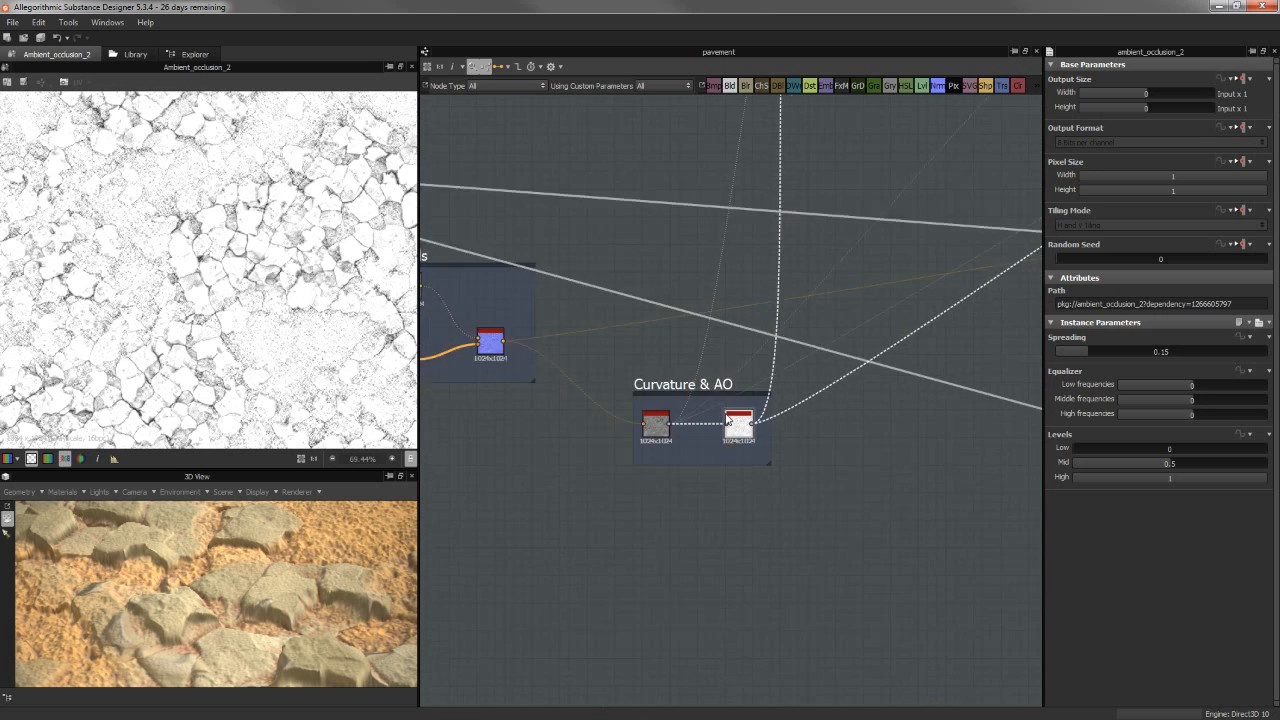
pyautogui.scroll(-3, 729, 421)
pyautogui.moveTo(774, 209); pyautogui.dragTo(770, 262, button='middle')
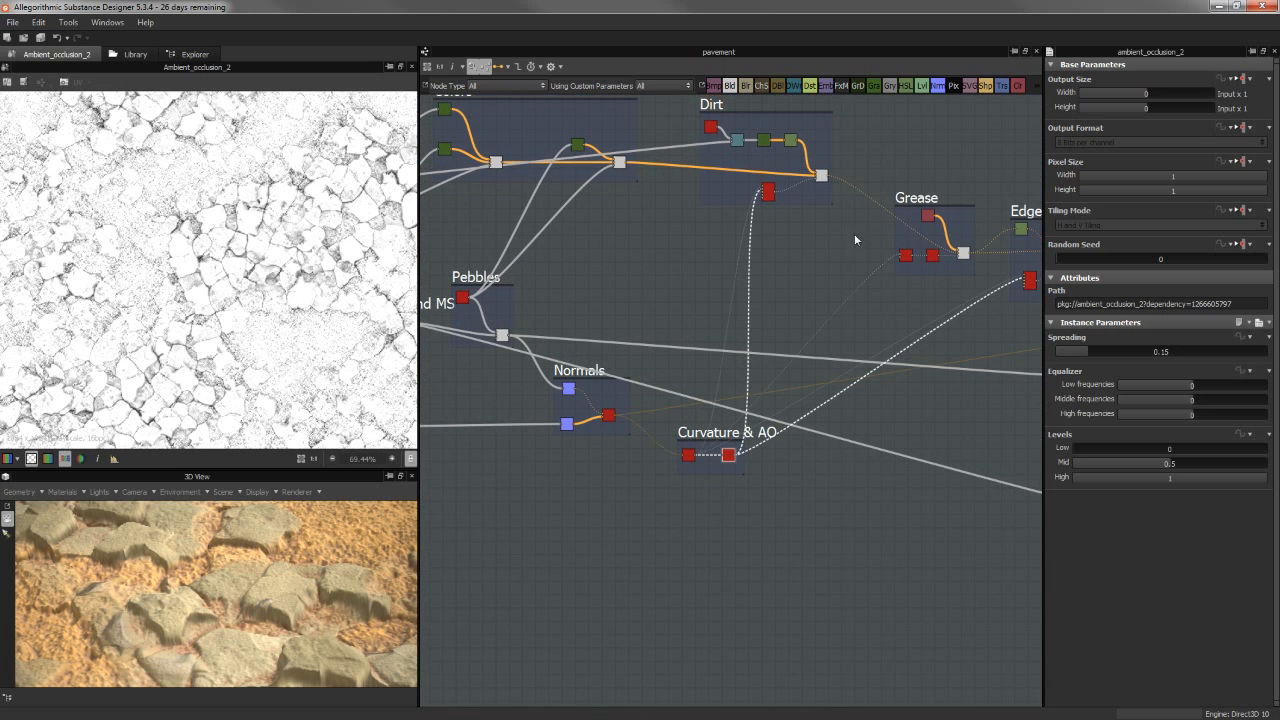
# Preview the final Blend of the Colors frame and follow its output into the Dirt frame.
pyautogui.moveTo(855, 240); pyautogui.dragTo(807, 427, button='middle')
pyautogui.scroll(2, 614, 271)
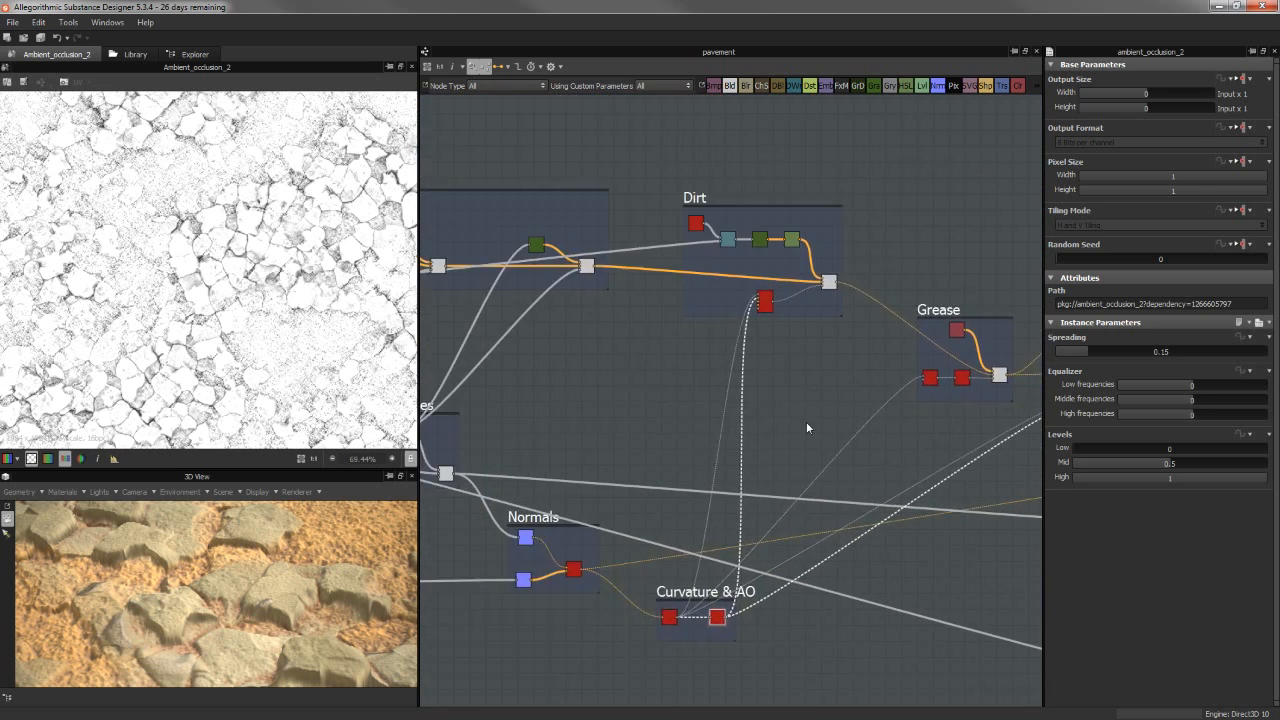
pyautogui.scroll(2, 807, 427)
pyautogui.moveTo(557, 266); pyautogui.dragTo(751, 423, button='middle')
pyautogui.scroll(3, 751, 423)
pyautogui.doubleClick(655, 318)
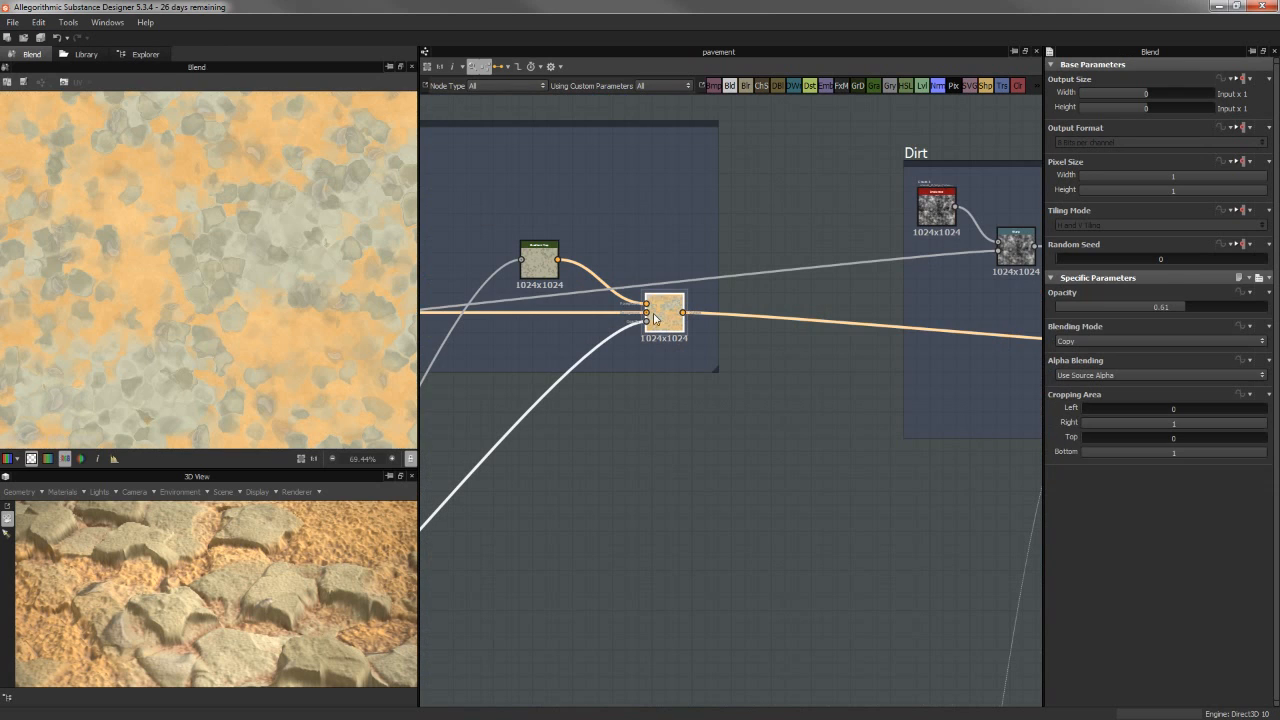
pyautogui.moveTo(777, 292); pyautogui.dragTo(465, 291, button='middle')
pyautogui.scroll(1, 722, 350)
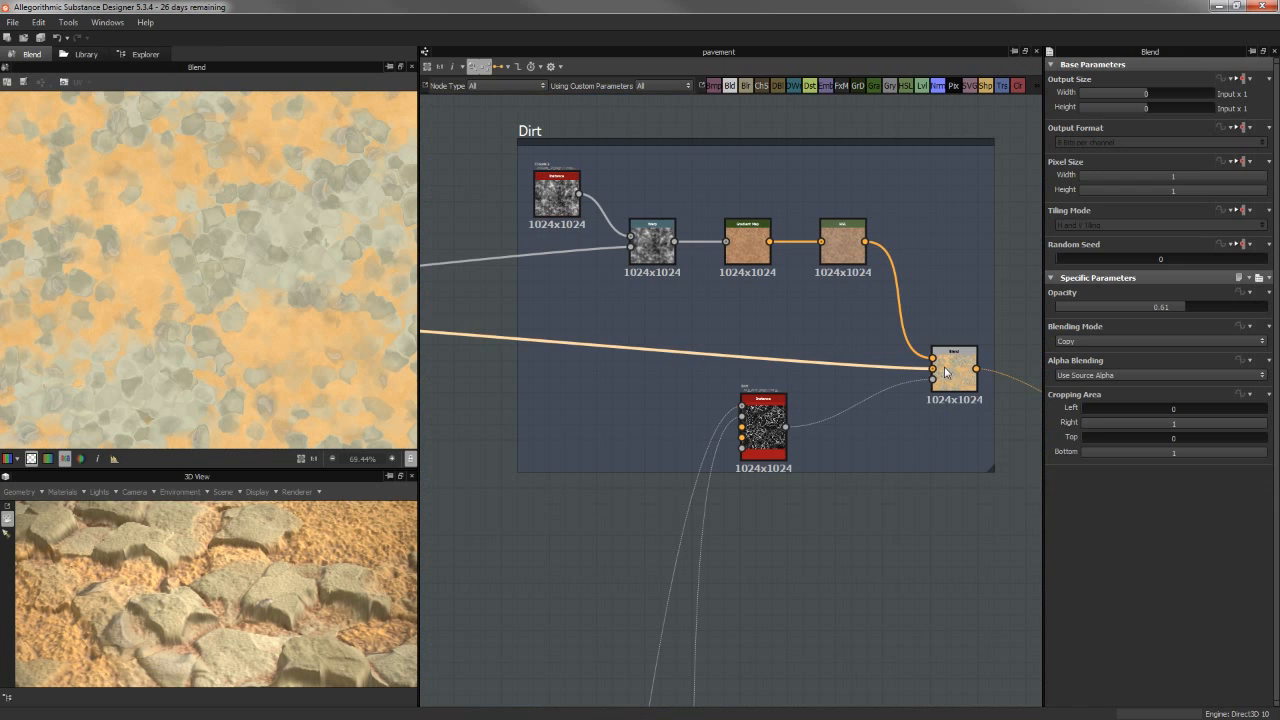
# Examine the Dirt mask generator's preview, instance parameters and incoming curvature and ambient occlusion connections.
pyautogui.doubleClick(763, 425)
pyautogui.moveTo(745, 441); pyautogui.dragTo(749, 402, button='middle')
pyautogui.scroll(3, 749, 402)
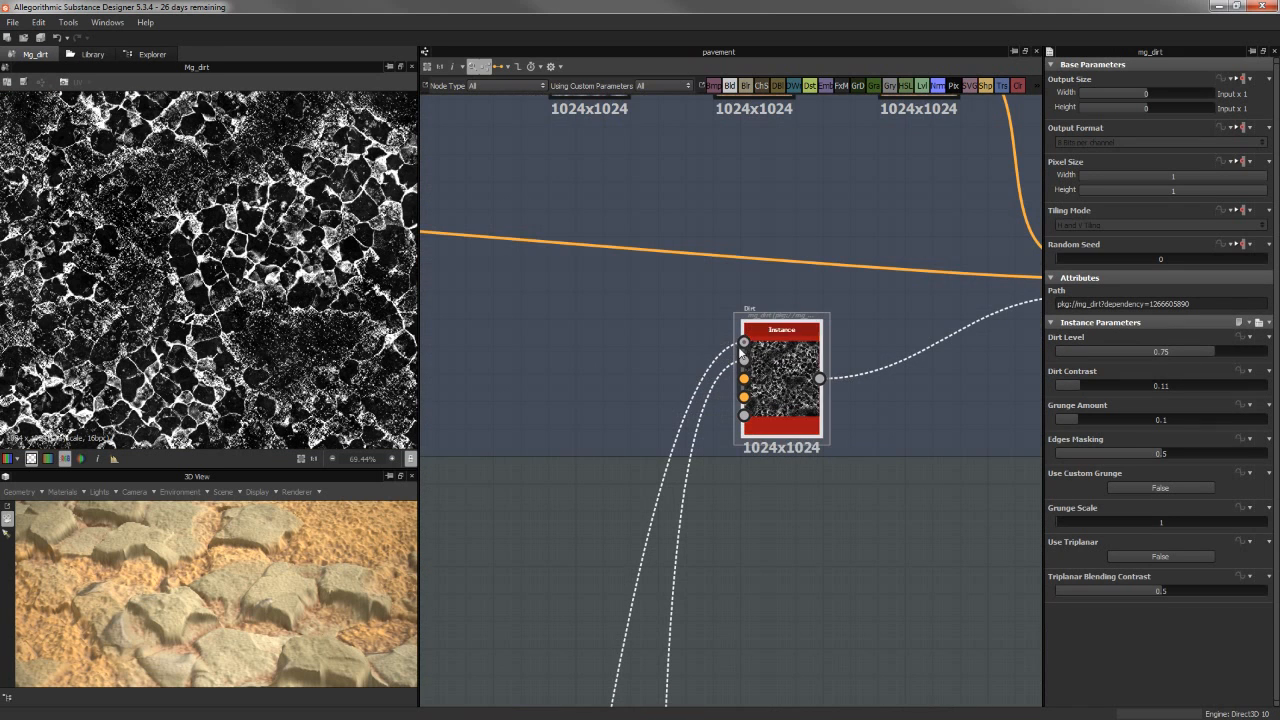
pyautogui.moveTo(816, 368); pyautogui.dragTo(748, 398, button='middle')
pyautogui.moveTo(715, 438); pyautogui.dragTo(588, 462, button='middle')
pyautogui.moveTo(661, 260); pyautogui.dragTo(935, 377, button='middle')
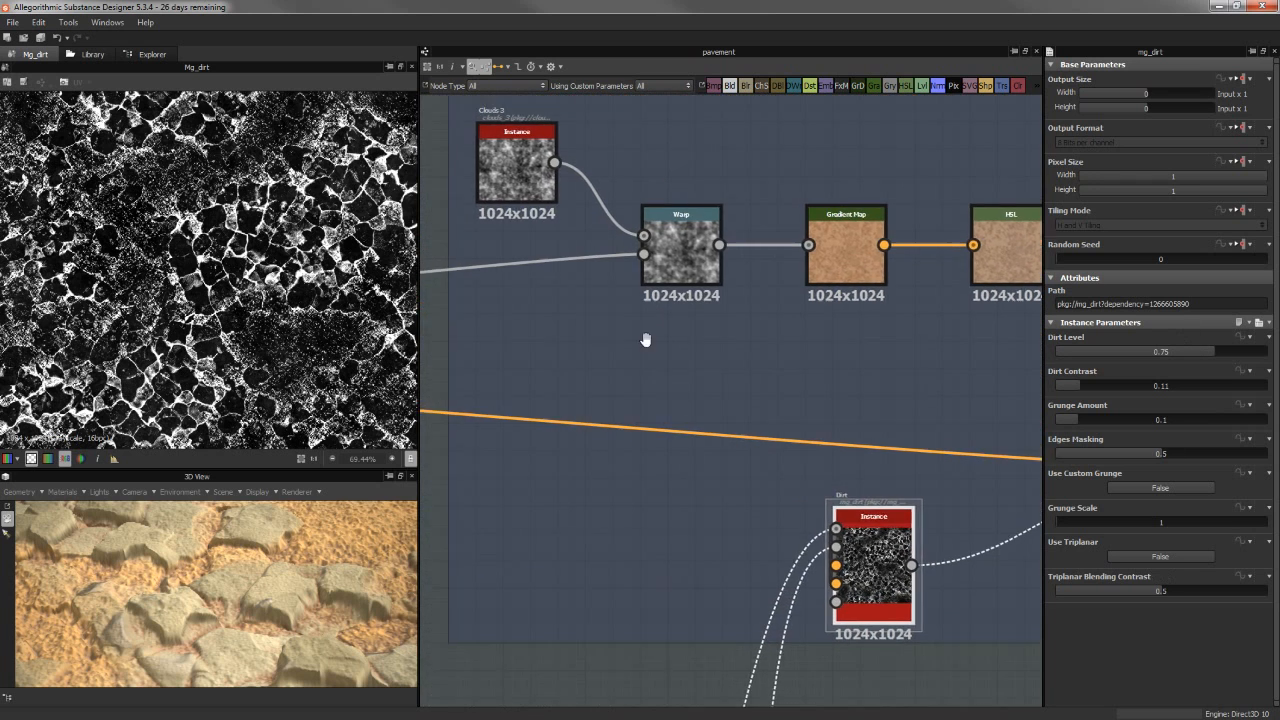
# Preview the Clouds 3 noise in the Dirt frame and the Warp node that distorts it, checking its Intensity.
pyautogui.moveTo(646, 340); pyautogui.dragTo(700, 360, button='middle')
pyautogui.doubleClick(673, 280)
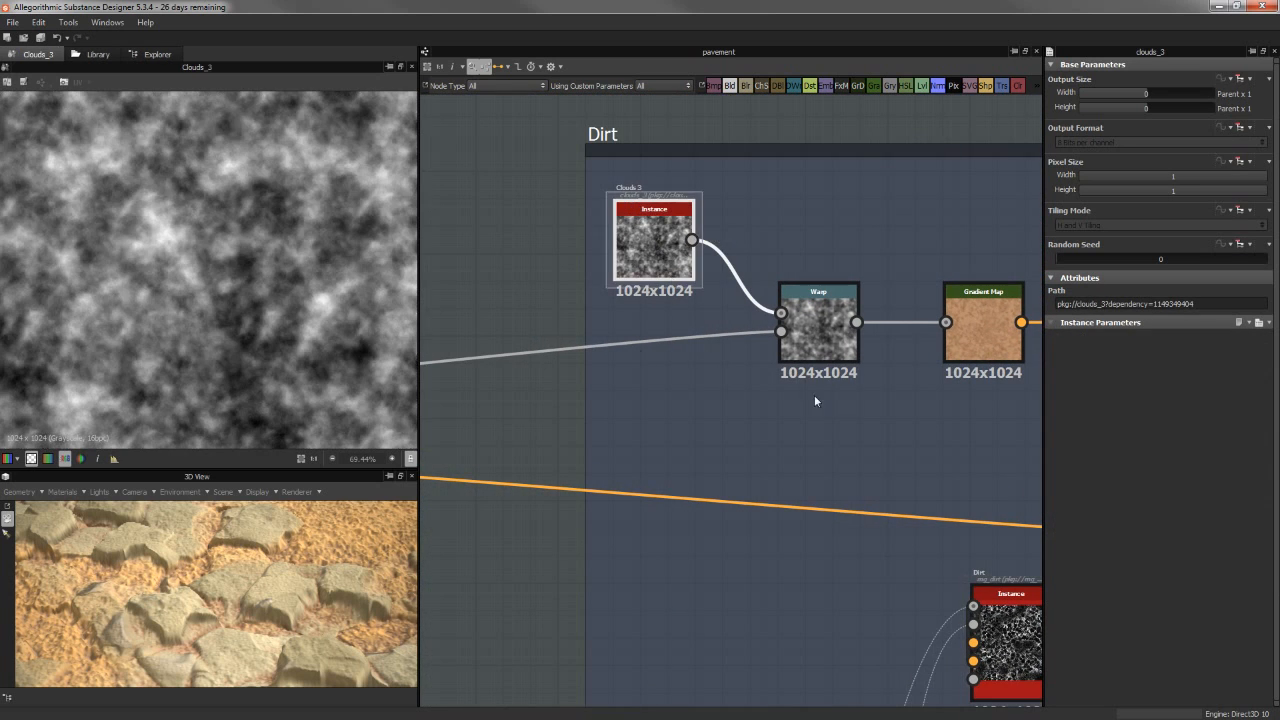
pyautogui.scroll(-4, 814, 390)
pyautogui.scroll(3, 727, 383)
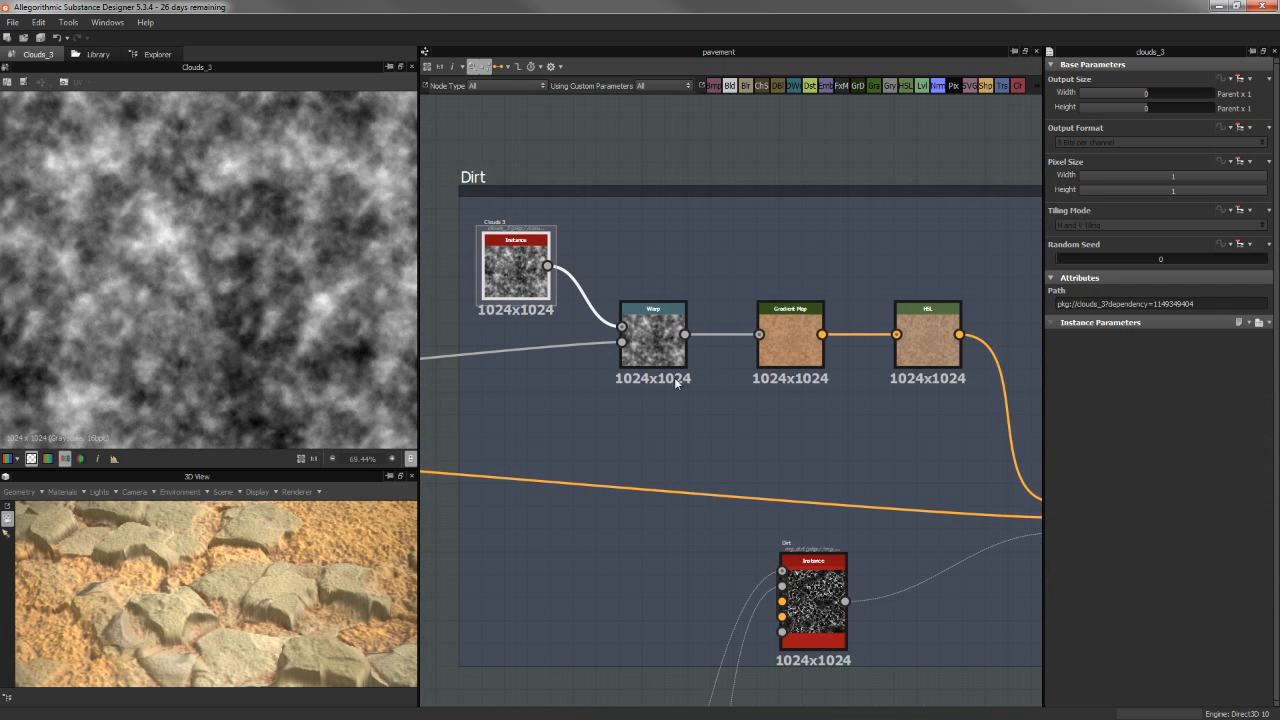
pyautogui.moveTo(526, 277); pyautogui.dragTo(588, 302, button='middle')
pyautogui.doubleClick(715, 360)
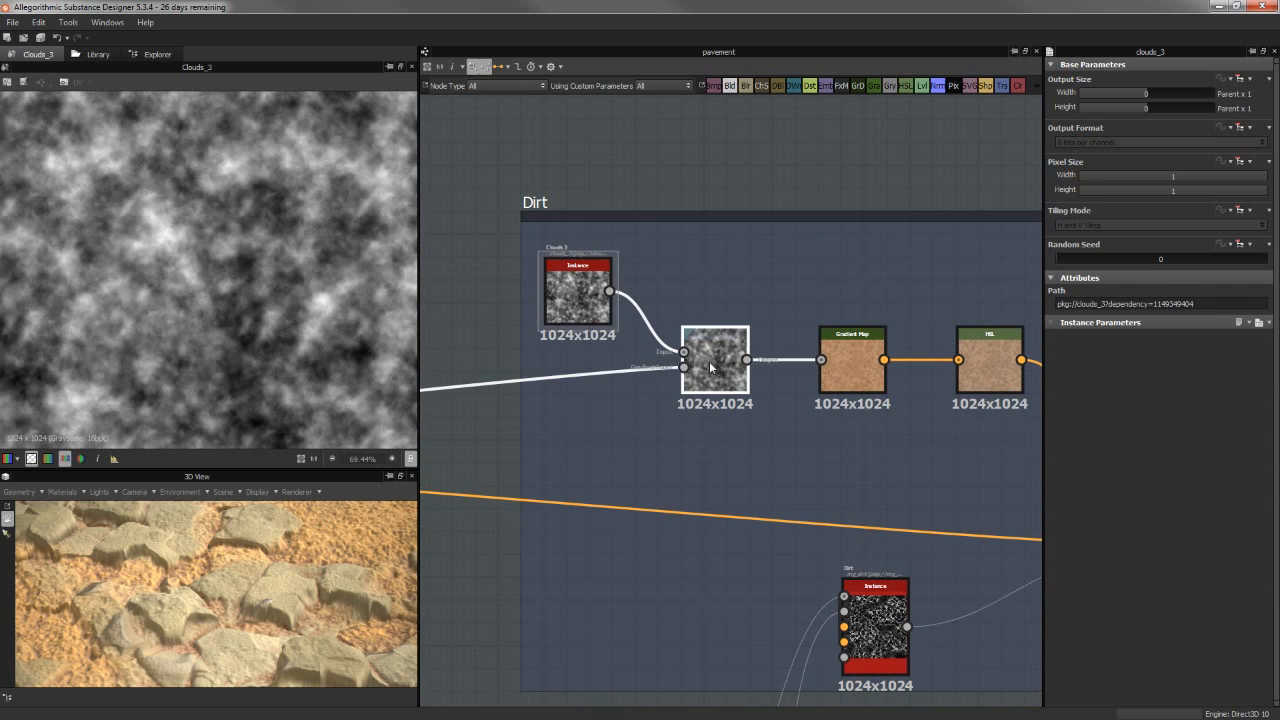
pyautogui.moveTo(571, 366); pyautogui.dragTo(636, 364, button='middle')
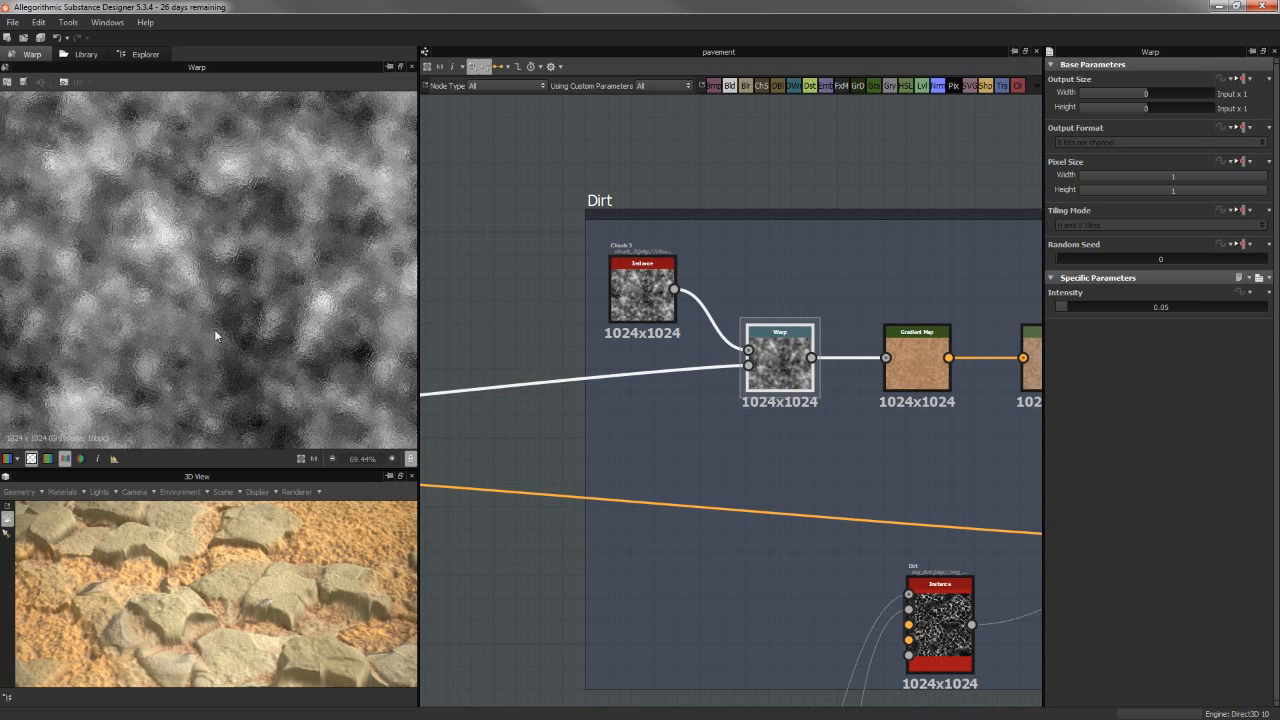
# Trace the Warp node's second input back past the Colors frame to the node that supplies it.
pyautogui.scroll(-4, 547, 322)
pyautogui.moveTo(434, 388); pyautogui.dragTo(857, 319, button='middle')
pyautogui.scroll(-2, 857, 319)
pyautogui.scroll(-2, 780, 345)
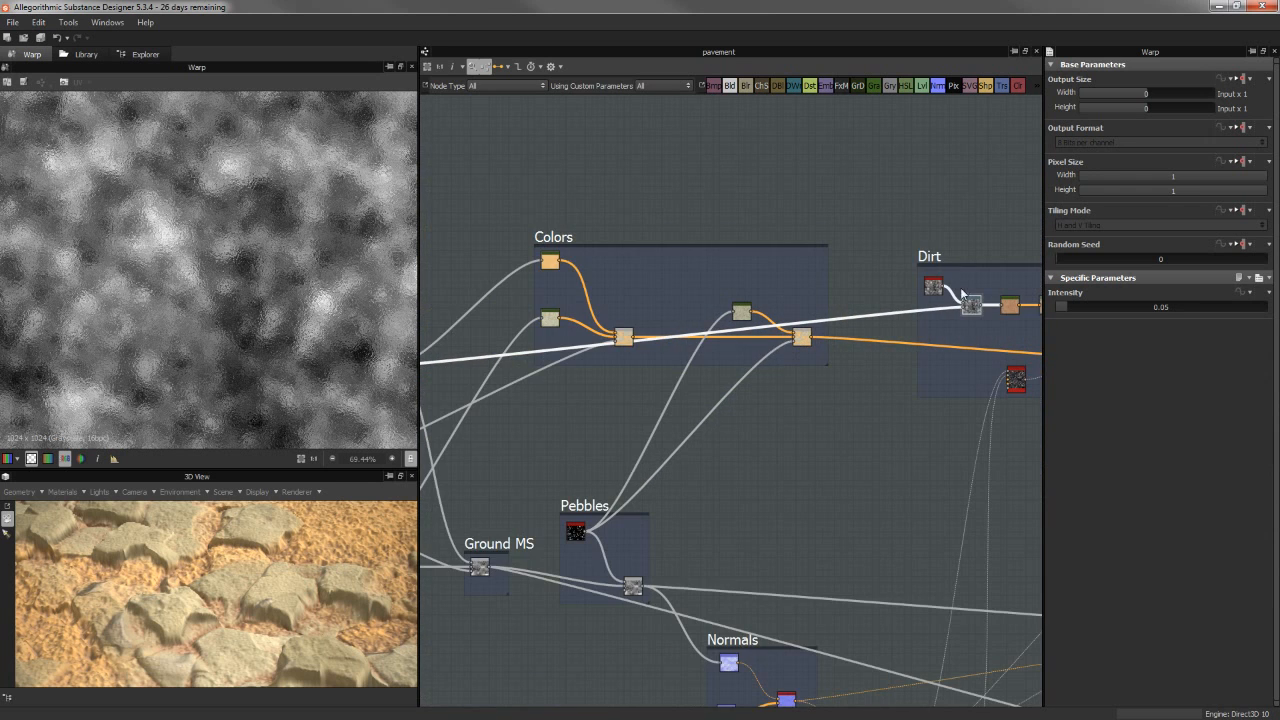
pyautogui.moveTo(588, 350); pyautogui.dragTo(925, 330, button='middle')
pyautogui.scroll(1, 716, 346)
pyautogui.scroll(8, 722, 346)
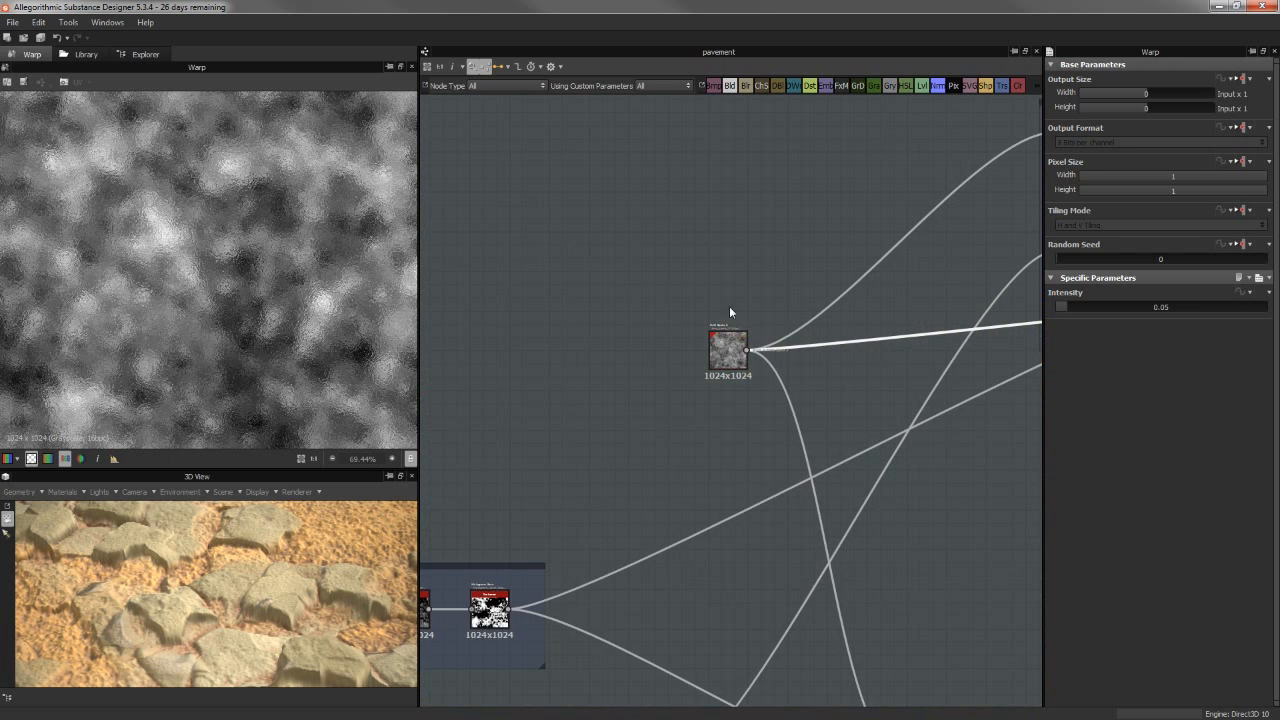
# Return to the Dirt frame and preview the Gradient Map that colors the warped clouds, inspecting its texture closely.
pyautogui.scroll(-2, 771, 364)
pyautogui.moveTo(771, 364); pyautogui.dragTo(200, 350, button='middle')
pyautogui.scroll(-3, 903, 328)
pyautogui.moveTo(903, 328); pyautogui.dragTo(384, 375, button='middle')
pyautogui.scroll(1, 885, 293)
pyautogui.moveTo(885, 293); pyautogui.dragTo(380, 300, button='middle')
pyautogui.scroll(2, 680, 296)
pyautogui.doubleClick(870, 247)
pyautogui.scroll(3, 279, 235)
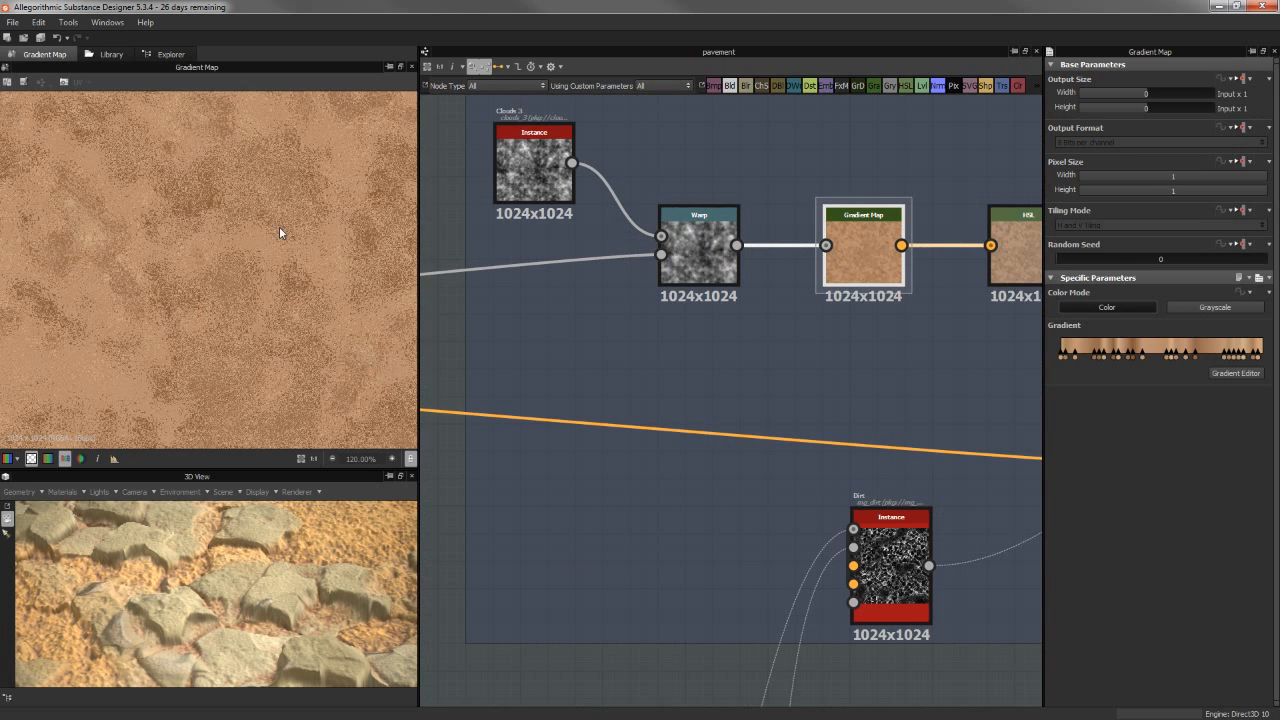
# Check the HSL node's color adjustments and preview the Dirt frame's Blend that applies them through the Dirt mask.
pyautogui.moveTo(957, 288); pyautogui.dragTo(717, 310, button='middle')
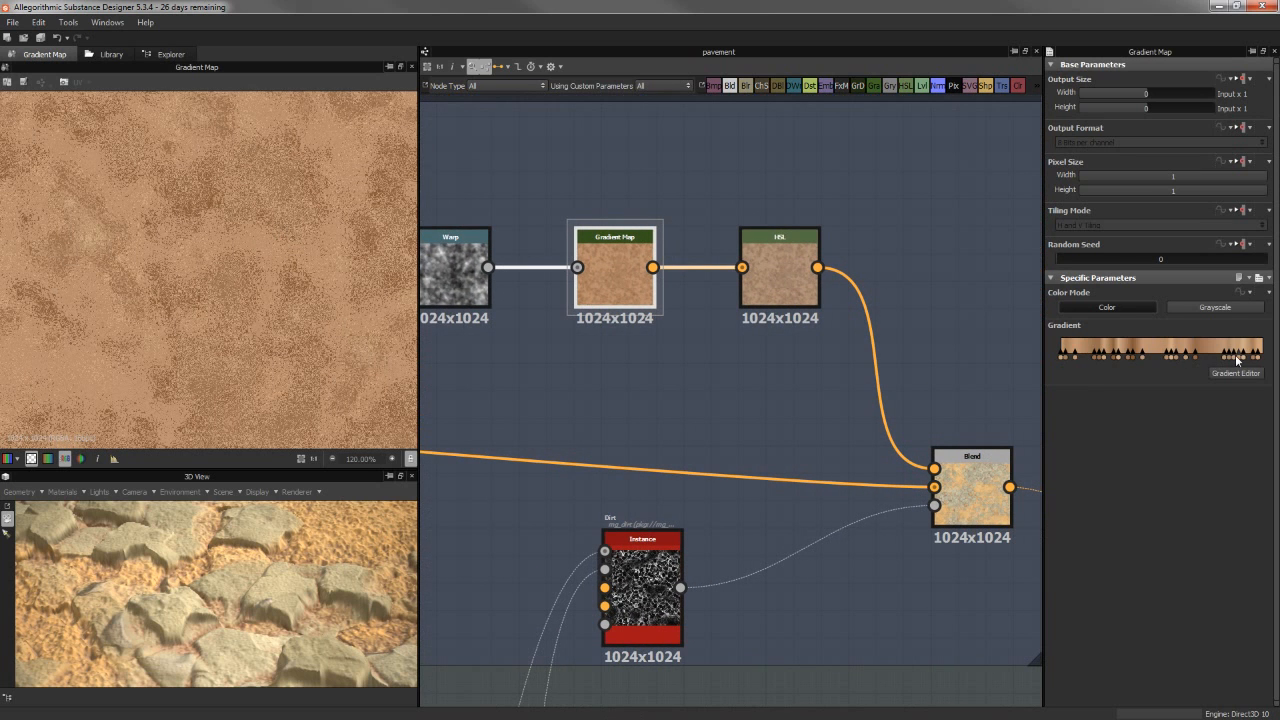
pyautogui.doubleClick(788, 286)
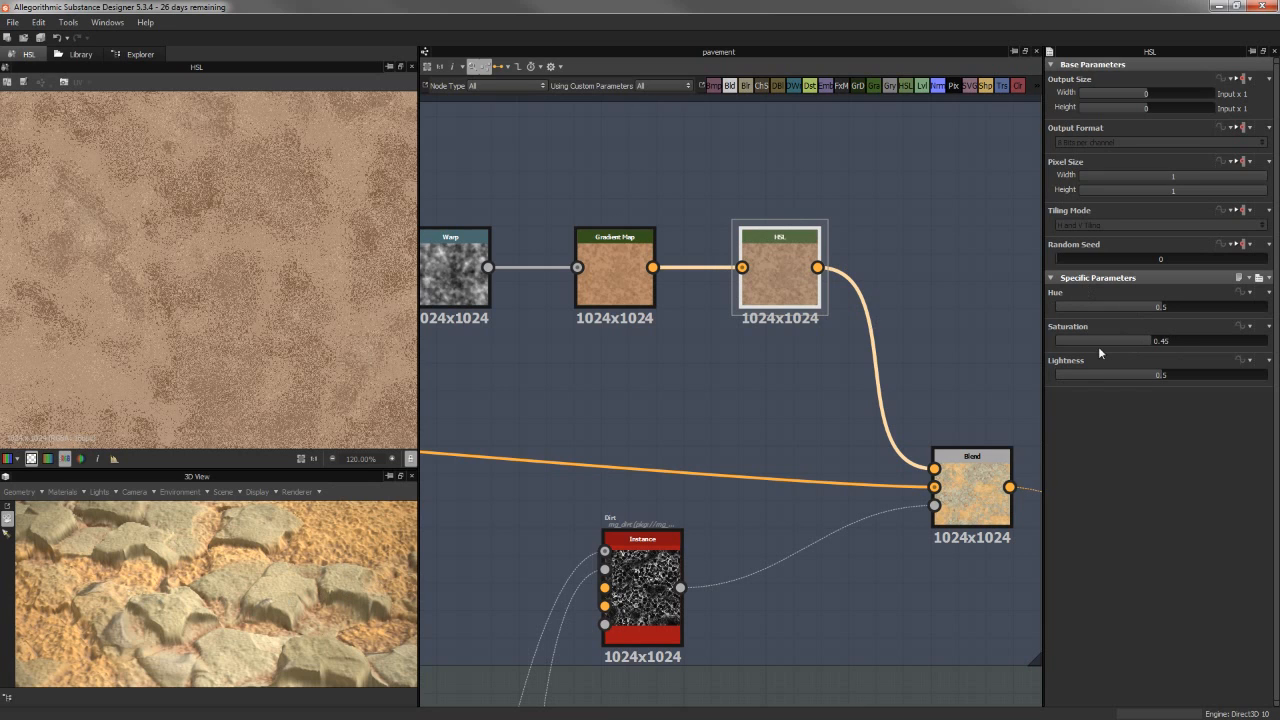
pyautogui.moveTo(729, 391); pyautogui.dragTo(646, 370, button='middle')
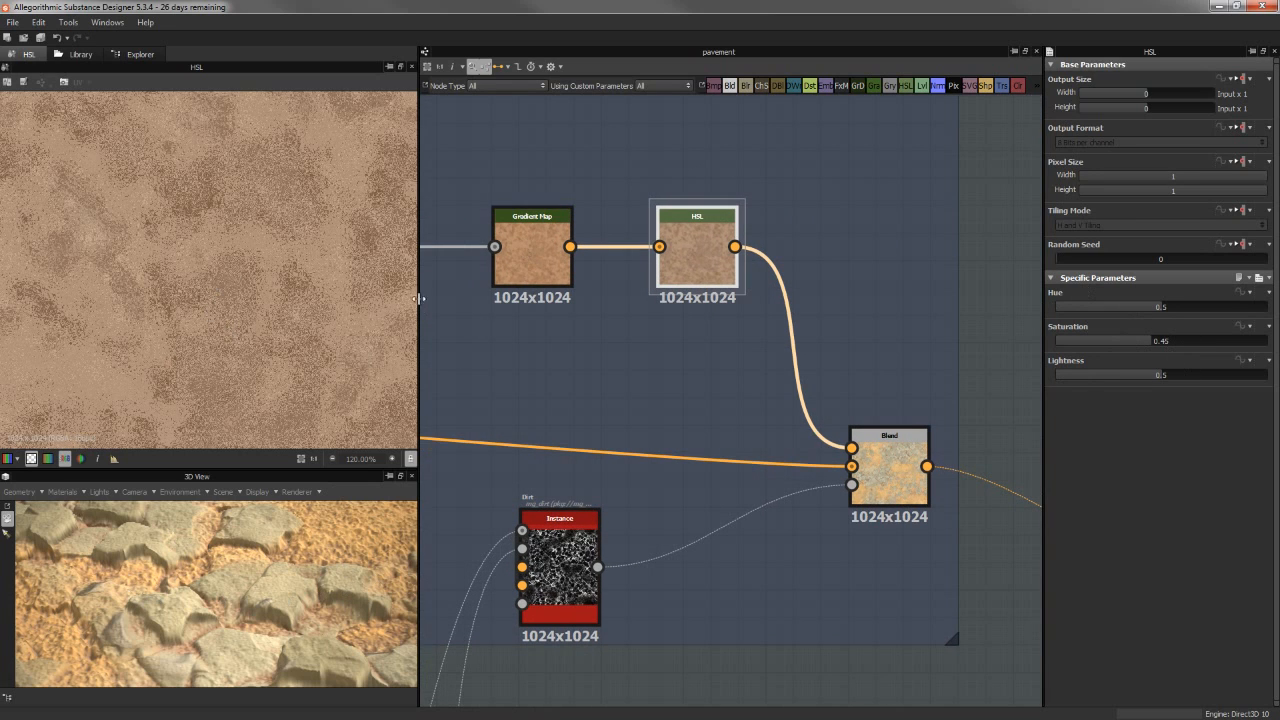
pyautogui.doubleClick(862, 442)
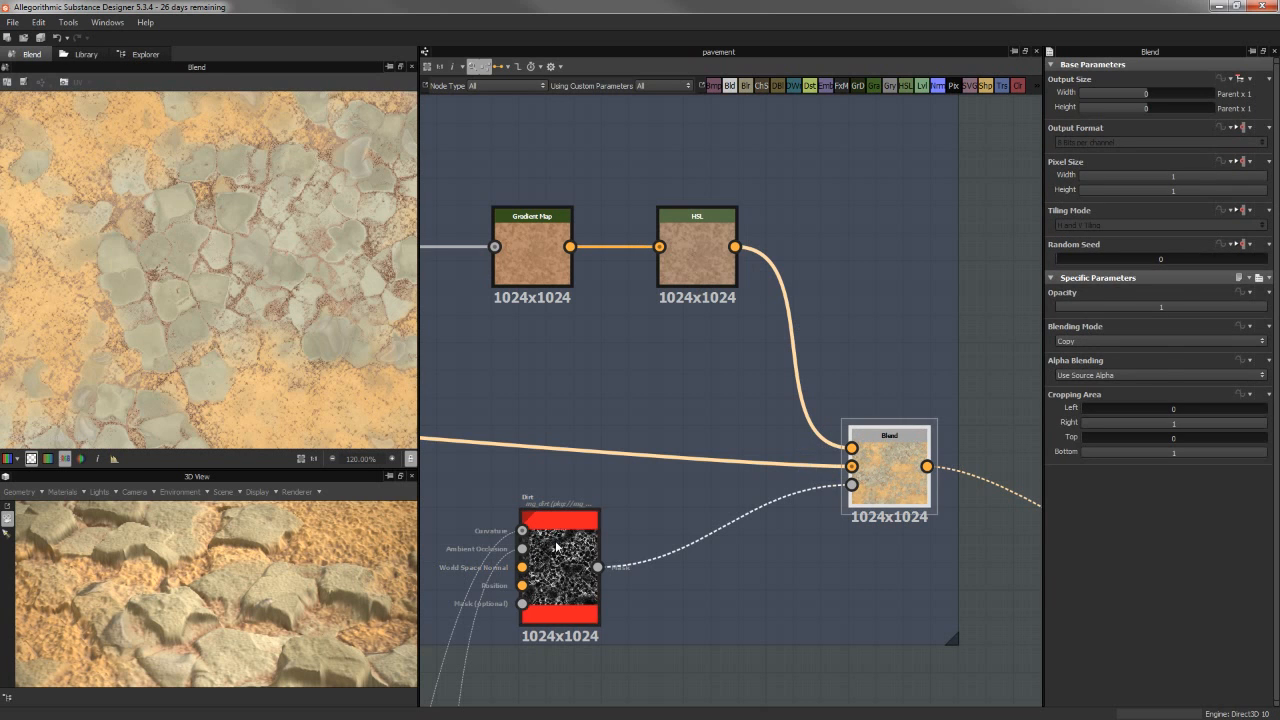
# Preview the Dirt mask generator and compare it with the Dirt frame's Blend, looking closely at the dirt between the stones.
pyautogui.doubleClick(557, 545)
pyautogui.doubleClick(889, 486)
pyautogui.scroll(4, 214, 300)
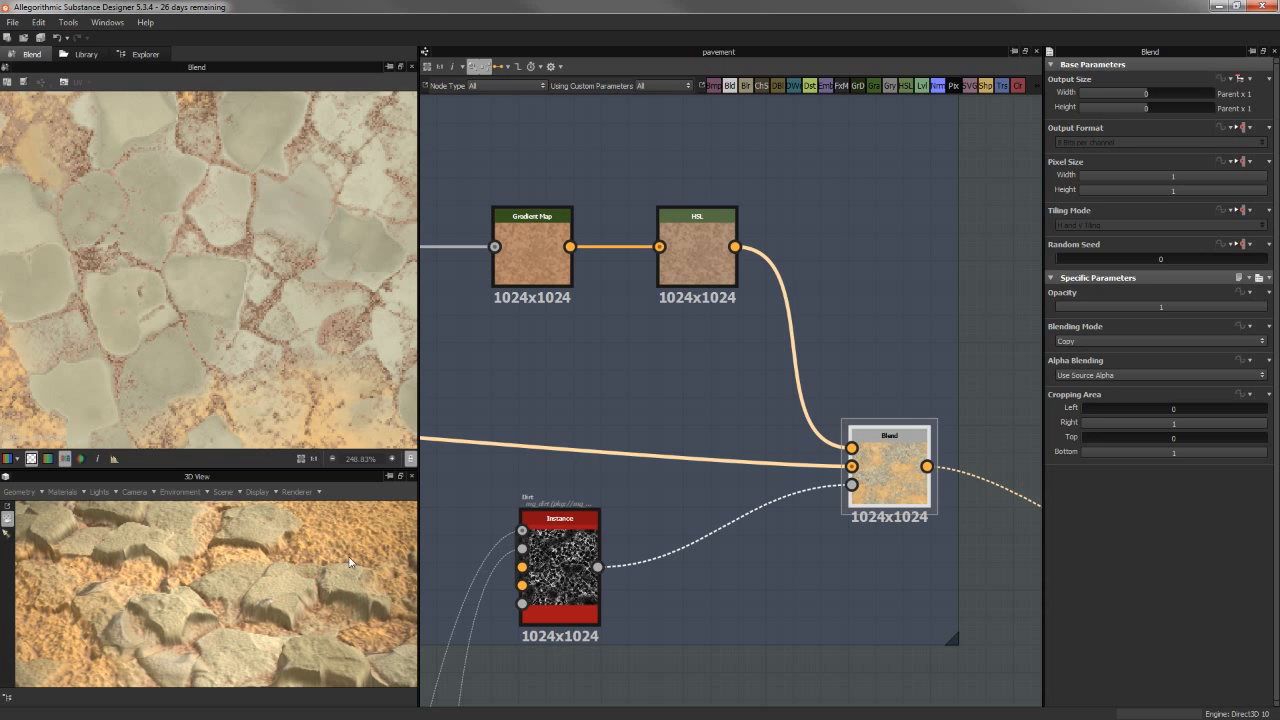
# Follow the Dirt Blend's output to the Grease frame and preview the Blend there.
pyautogui.moveTo(862, 553); pyautogui.dragTo(592, 516, button='middle')
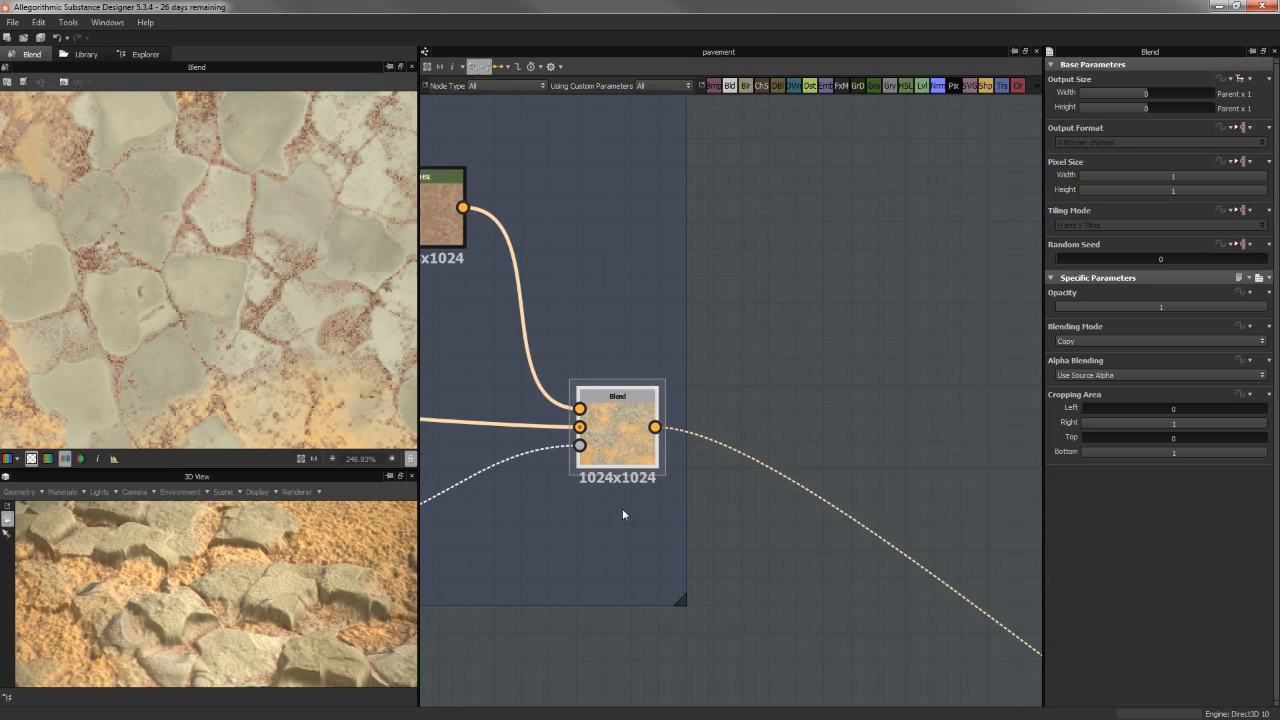
pyautogui.scroll(-2, 645, 505)
pyautogui.moveTo(723, 466); pyautogui.dragTo(664, 398, button='middle')
pyautogui.moveTo(884, 528); pyautogui.dragTo(586, 394, button='middle')
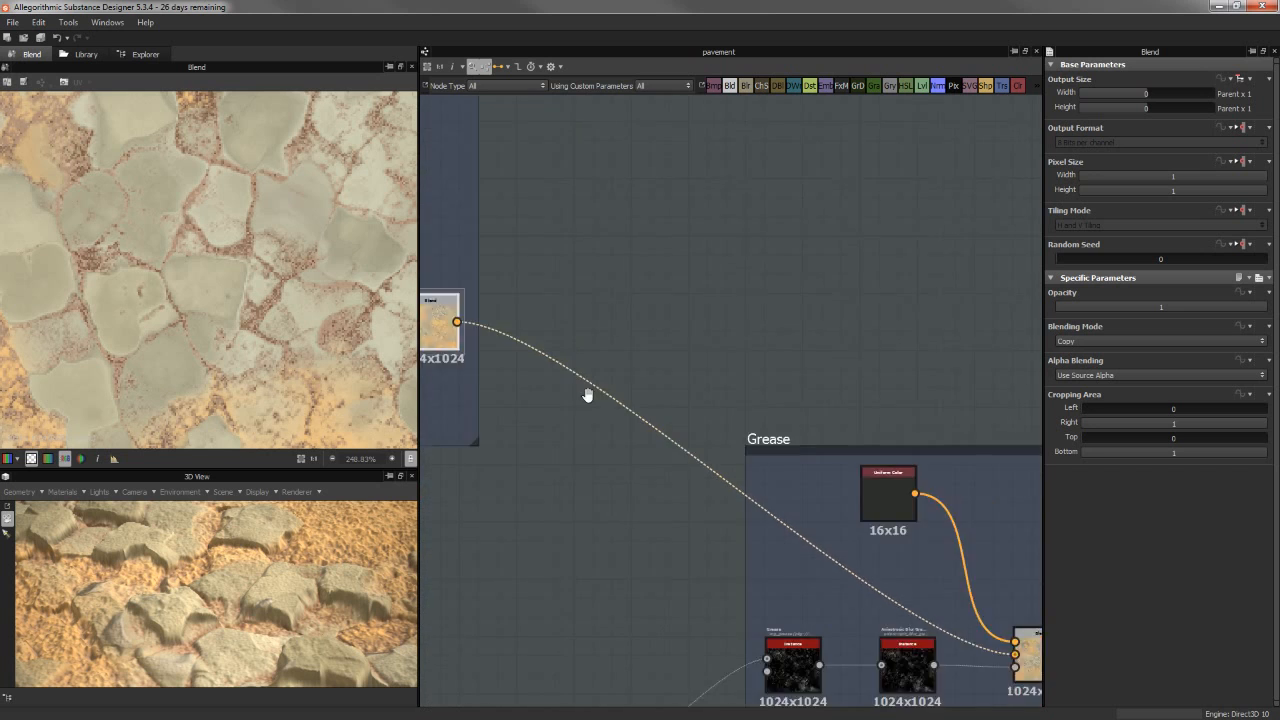
pyautogui.doubleClick(879, 583)
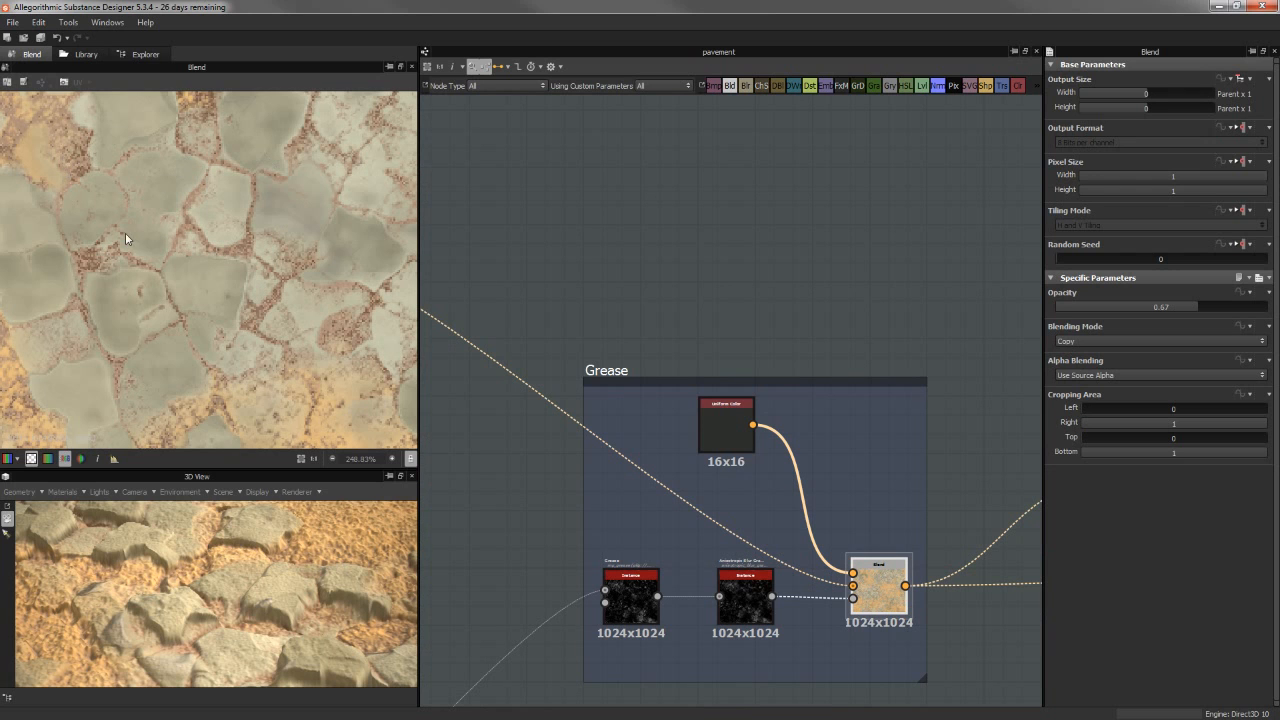
pyautogui.moveTo(829, 552); pyautogui.dragTo(812, 410, button='middle')
pyautogui.scroll(2, 728, 442)
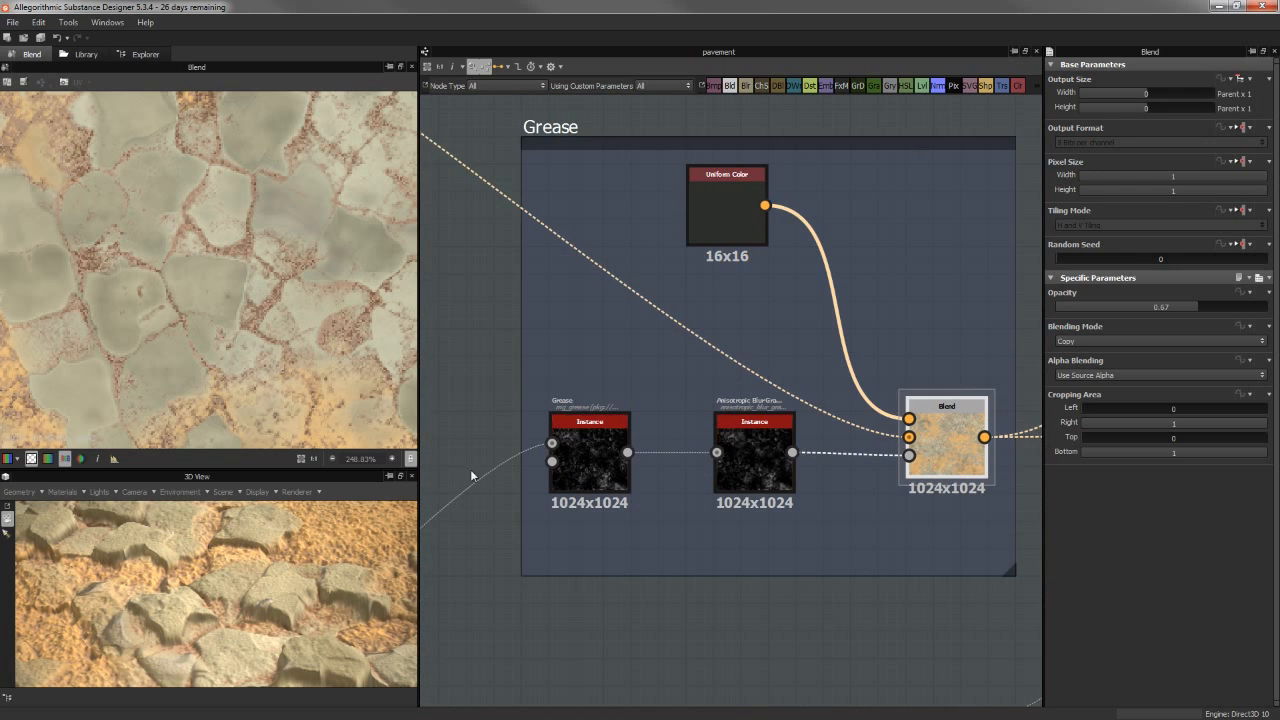
# Preview the Grease mask generator and trace its input back to the Curvature & AO frame.
pyautogui.doubleClick(588, 445)
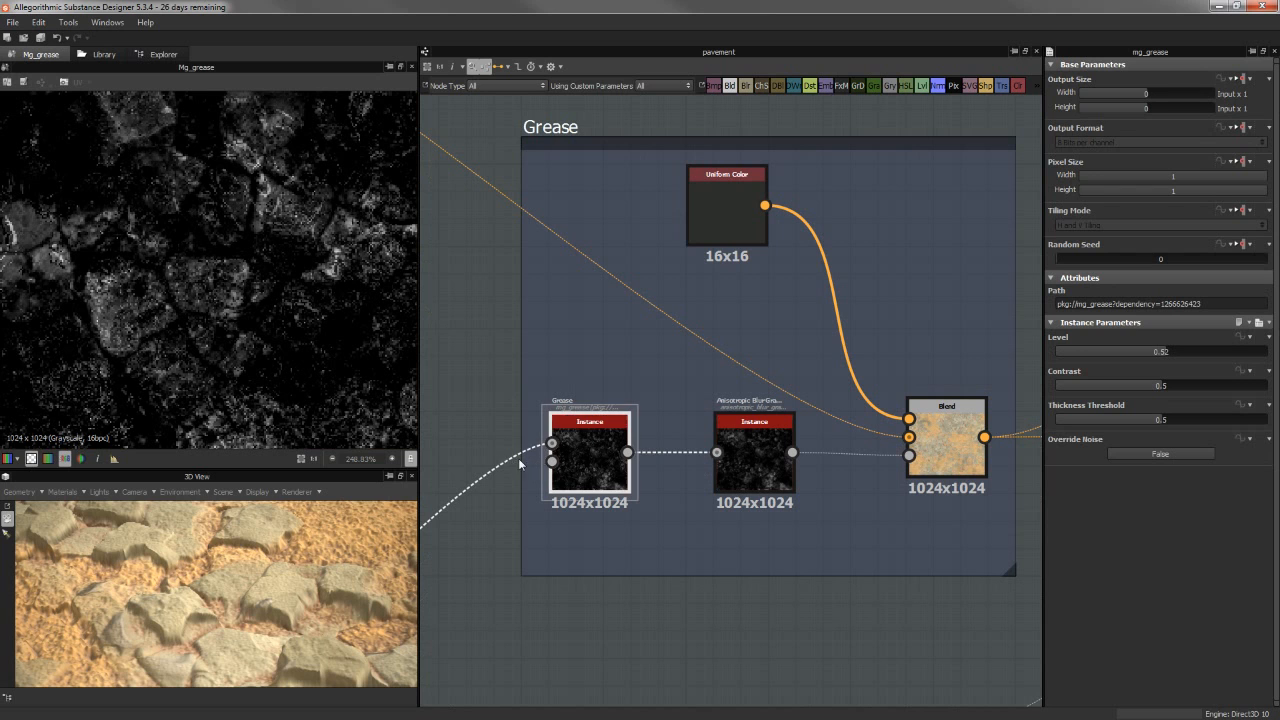
pyautogui.scroll(-3, 524, 516)
pyautogui.scroll(-2, 524, 516)
pyautogui.moveTo(660, 458); pyautogui.dragTo(890, 345, button='middle')
pyautogui.moveTo(635, 497)
pyautogui.mouseDown(button='middle')
pyautogui.moveTo(763, 423)
pyautogui.moveTo(863, 239)
pyautogui.mouseUp(button='middle')
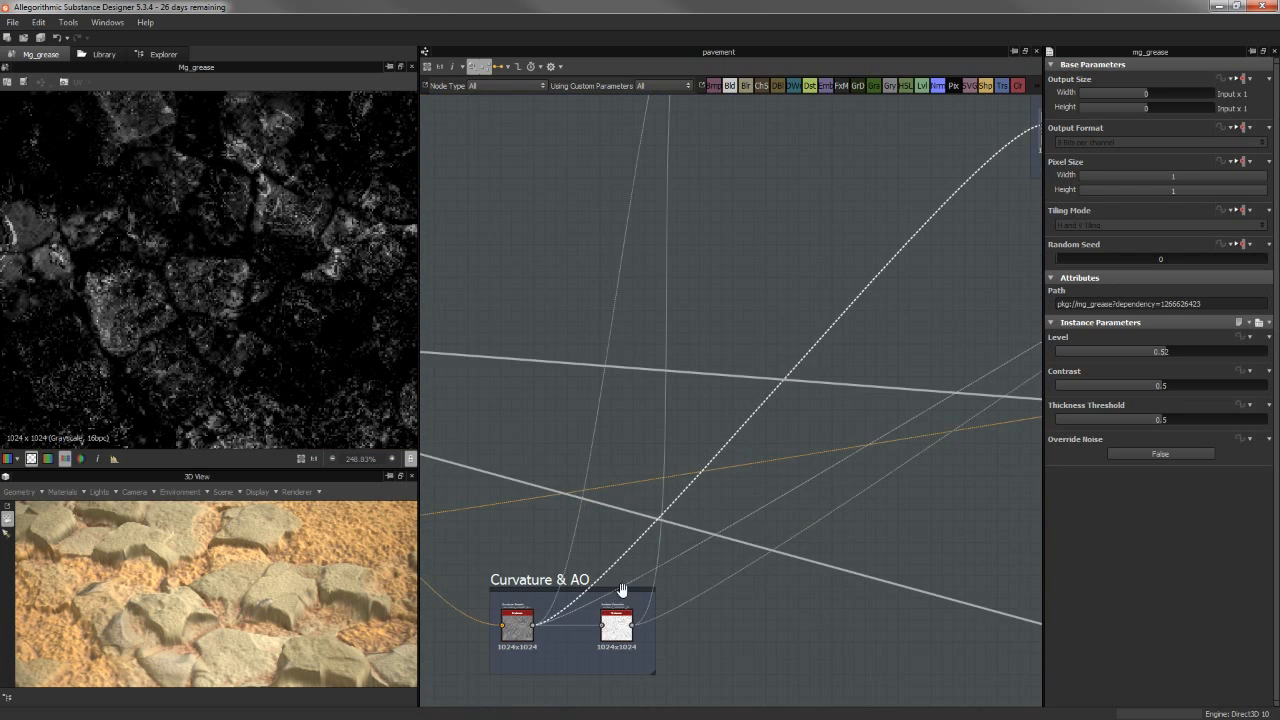
pyautogui.moveTo(622, 590); pyautogui.dragTo(733, 468, button='middle')
# Follow the connection back to the Grease frame and examine the Grease mask's texture closely.
pyautogui.scroll(3, 630, 520)
pyautogui.moveTo(950, 175); pyautogui.dragTo(701, 468, button='middle')
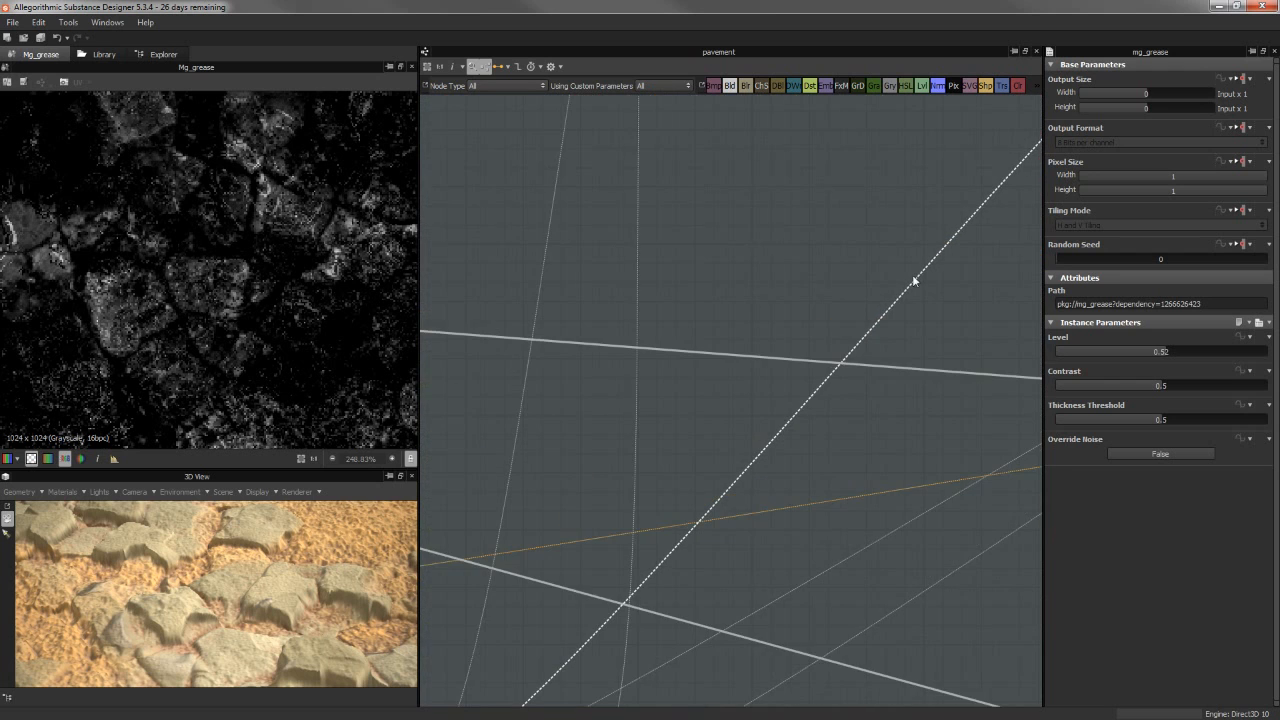
pyautogui.moveTo(995, 135); pyautogui.dragTo(809, 398, button='middle')
pyautogui.scroll(-3, 850, 360)
pyautogui.moveTo(860, 349); pyautogui.dragTo(745, 434, button='middle')
pyautogui.scroll(3, 896, 325)
pyautogui.moveTo(897, 327); pyautogui.dragTo(757, 421, button='middle')
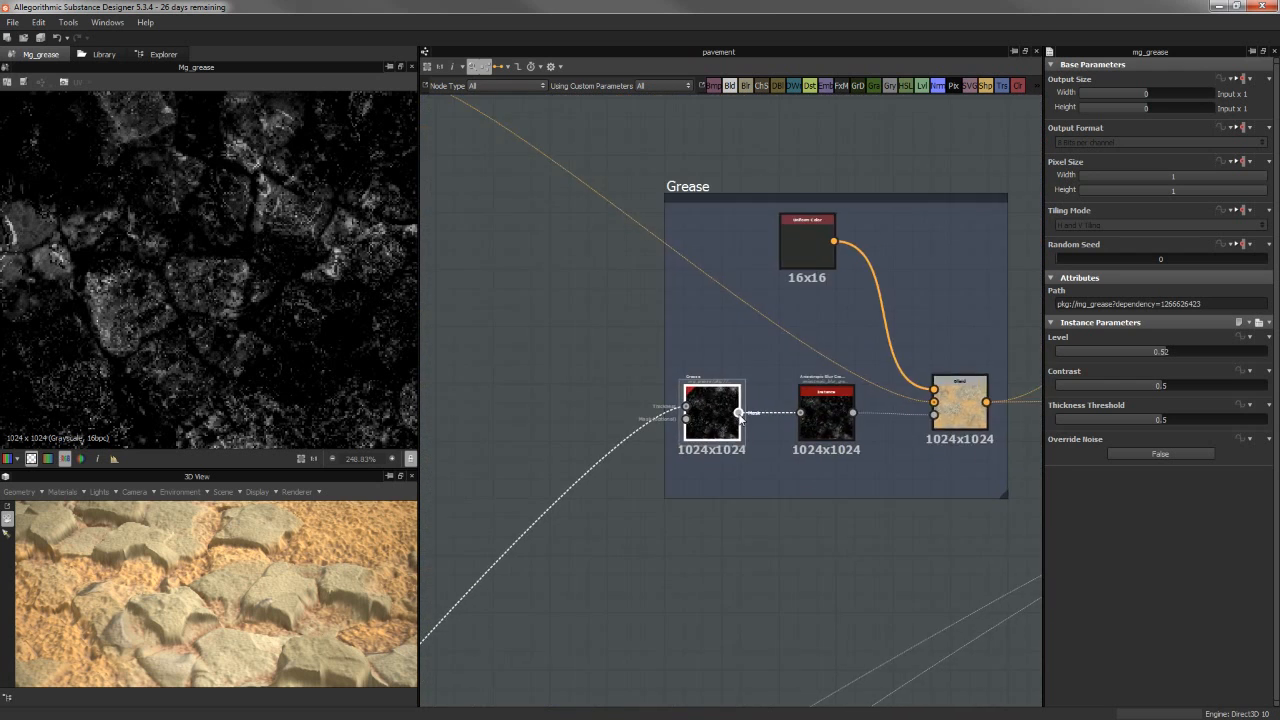
pyautogui.scroll(3, 708, 417)
pyautogui.scroll(1, 261, 315)
pyautogui.scroll(-1, 100, 315)
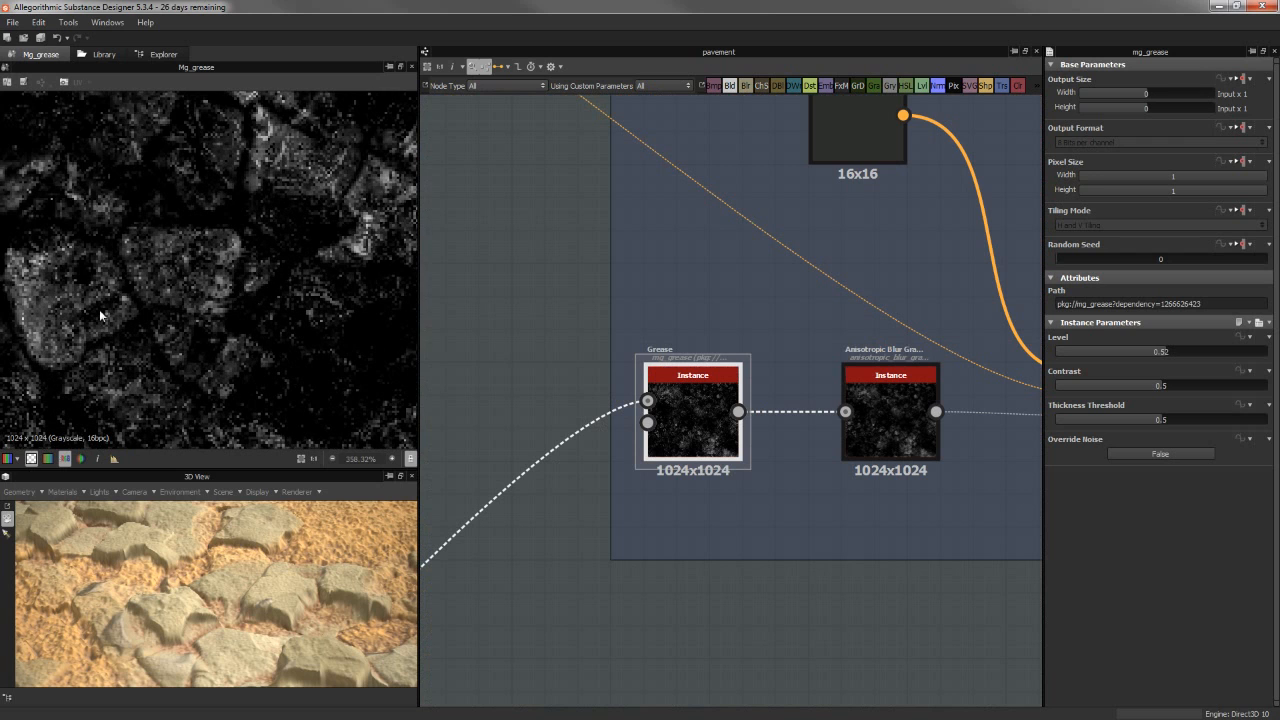
# Try a Contrast of 0.65 on the Grease mask generator and undo the change.
pyautogui.moveTo(1163, 393); pyautogui.dragTo(1193, 386)
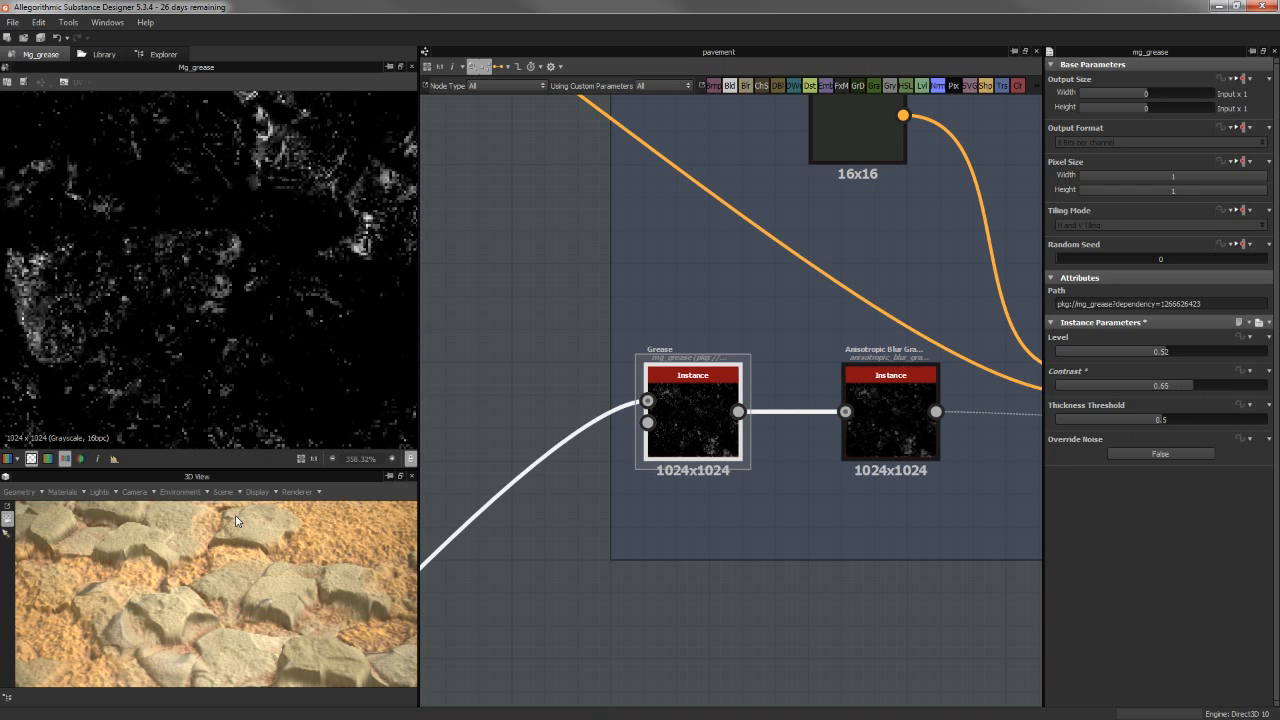
pyautogui.hotkey('ctrl', 'z')
pyautogui.hotkey('ctrl', 'z')
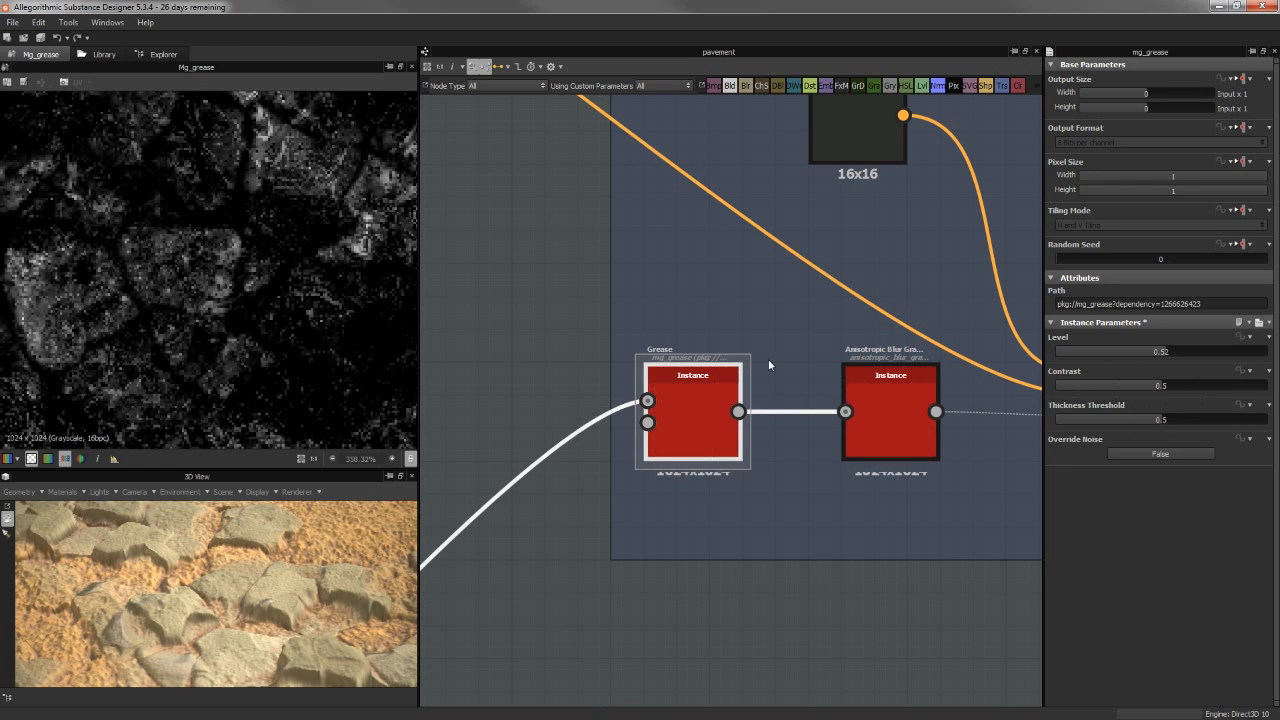
# Preview the Anisotropic Blur Grayscale node in the Grease frame and examine how it softens the mask at different magnifications.
pyautogui.doubleClick(875, 398)
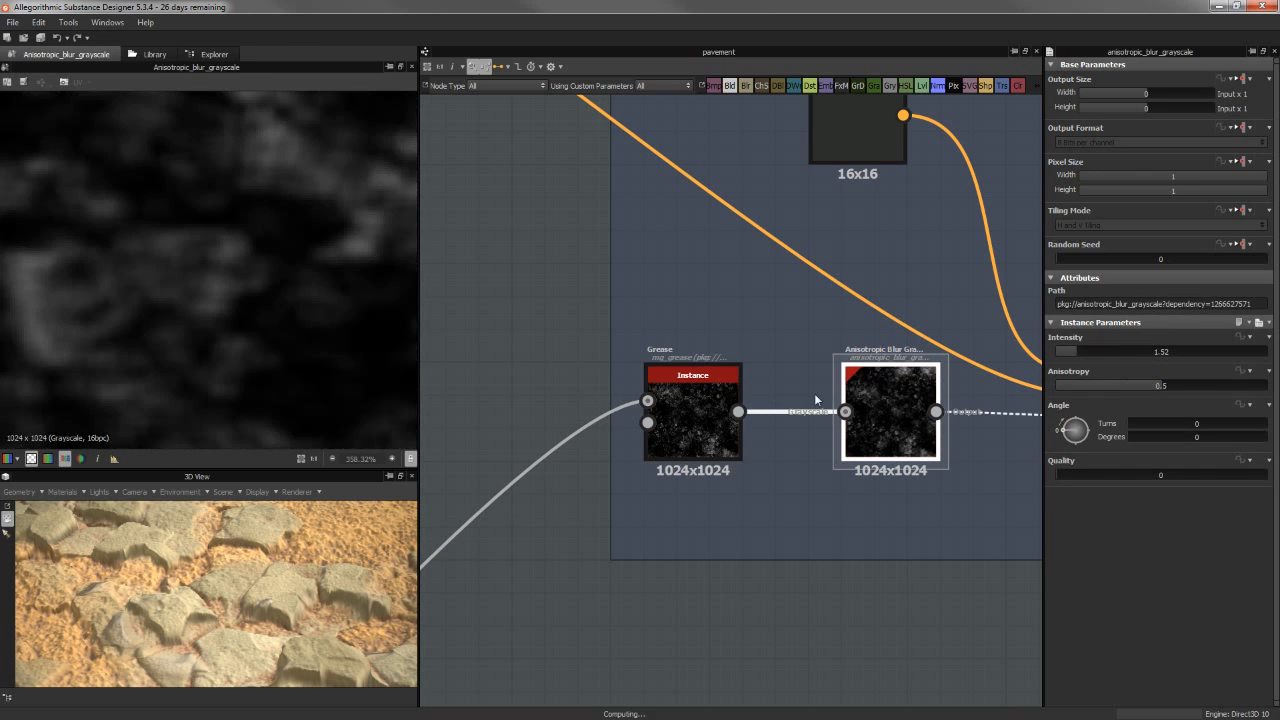
pyautogui.scroll(-1, 190, 342)
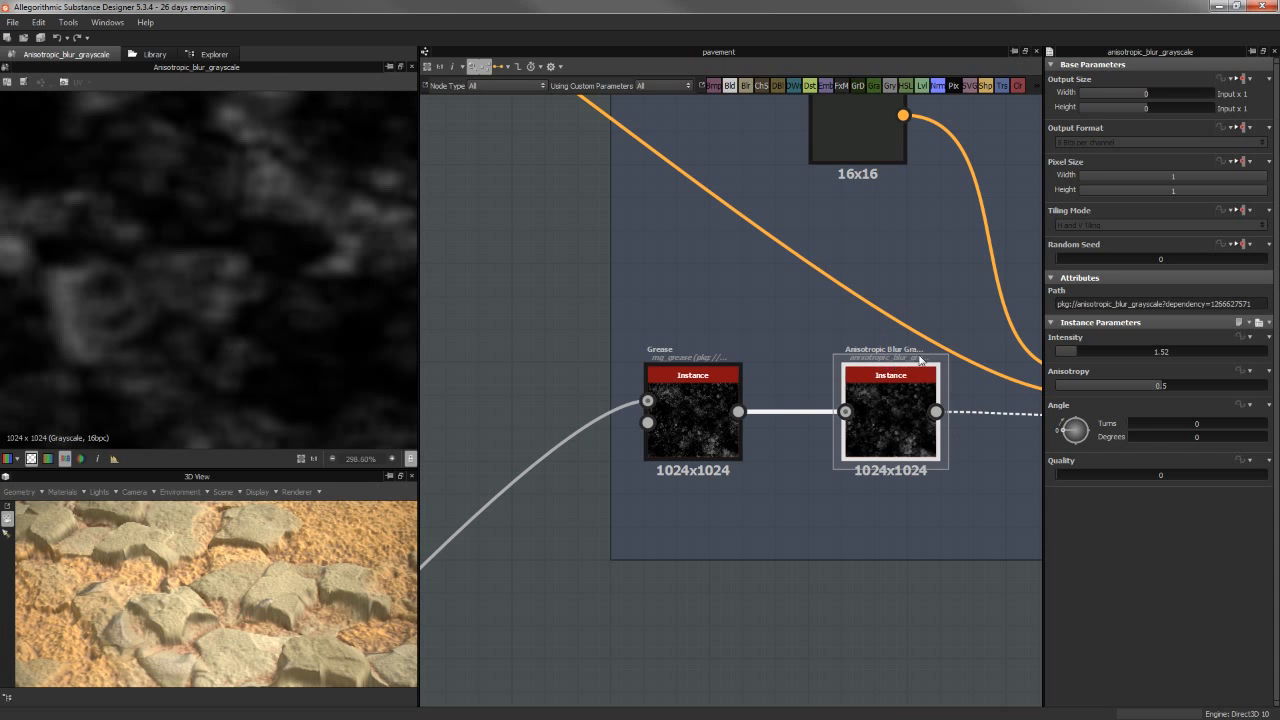
pyautogui.scroll(4, 948, 393)
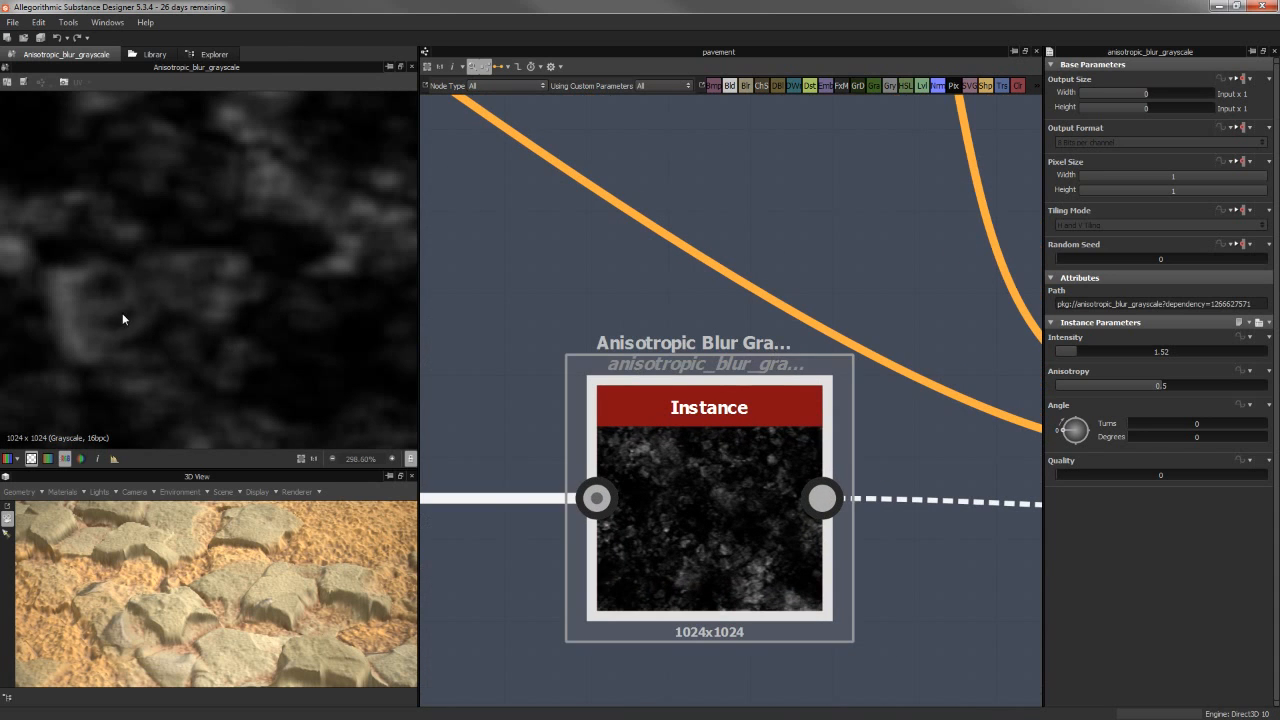
pyautogui.scroll(-8, 215, 282)
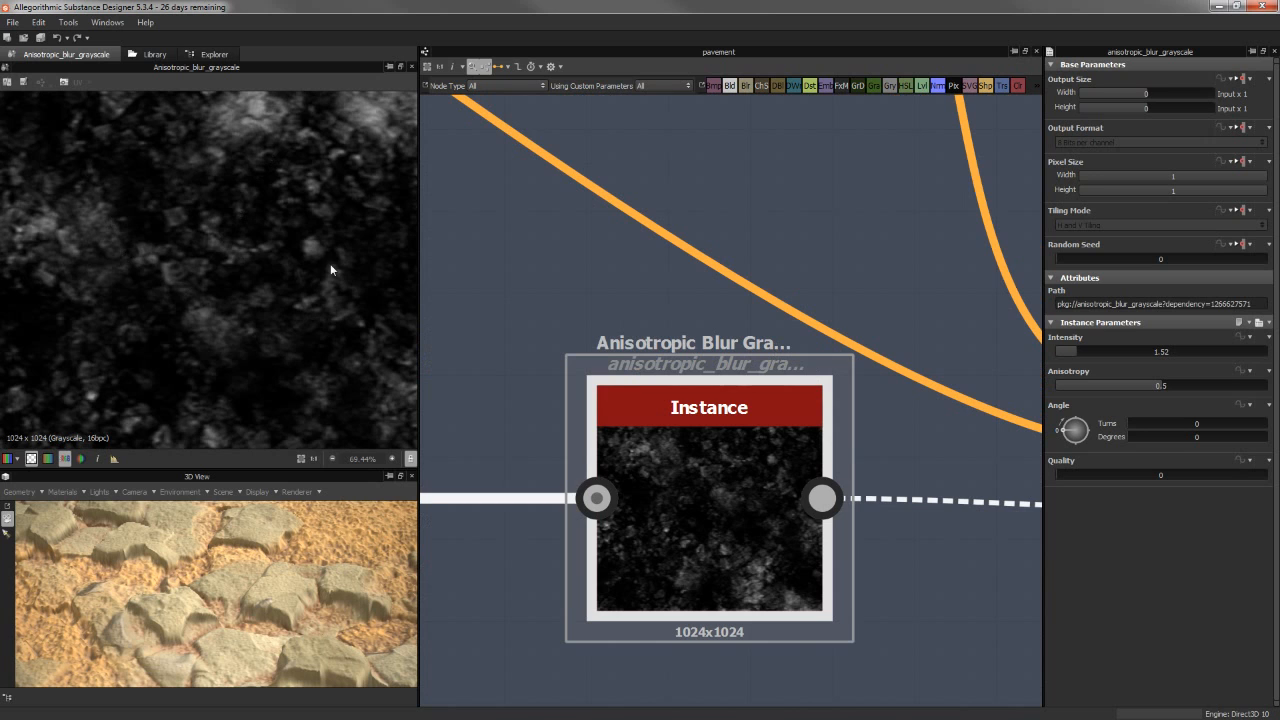
pyautogui.moveTo(635, 365); pyautogui.dragTo(720, 381, button='middle')
pyautogui.scroll(2, 250, 187)
pyautogui.moveTo(249, 238); pyautogui.dragTo(260, 281, button='middle')
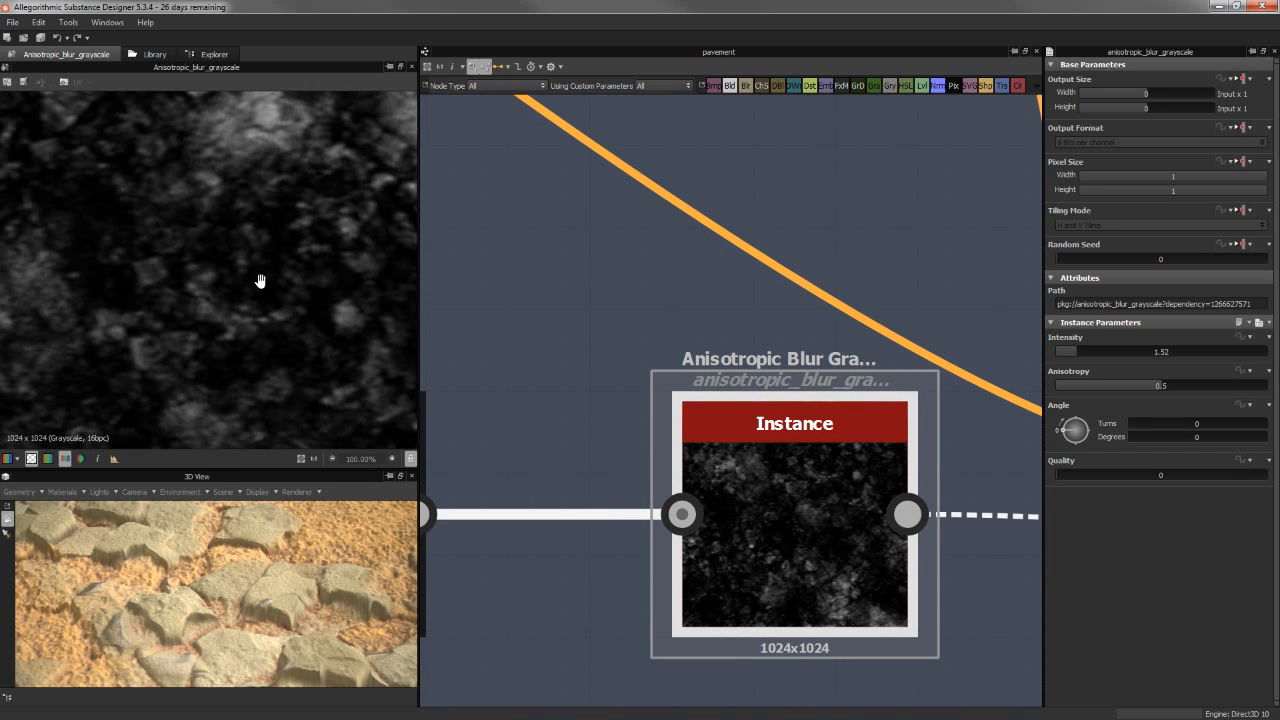
pyautogui.scroll(-1, 247, 154)
pyautogui.moveTo(628, 308); pyautogui.dragTo(901, 288, button='middle')
pyautogui.scroll(-2, 680, 411)
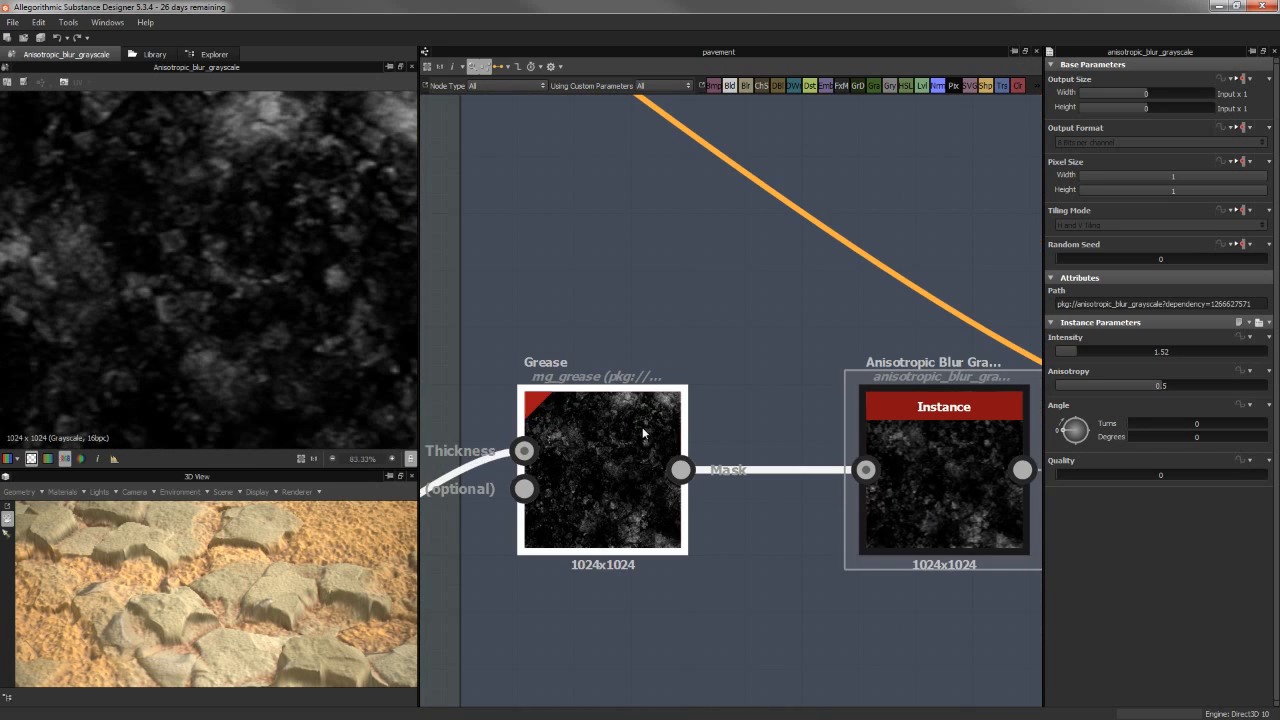
# Preview the unblurred Grease mask again and compare its fine detail with the blurred version.
pyautogui.doubleClick(643, 431)
pyautogui.scroll(12, 238, 265)
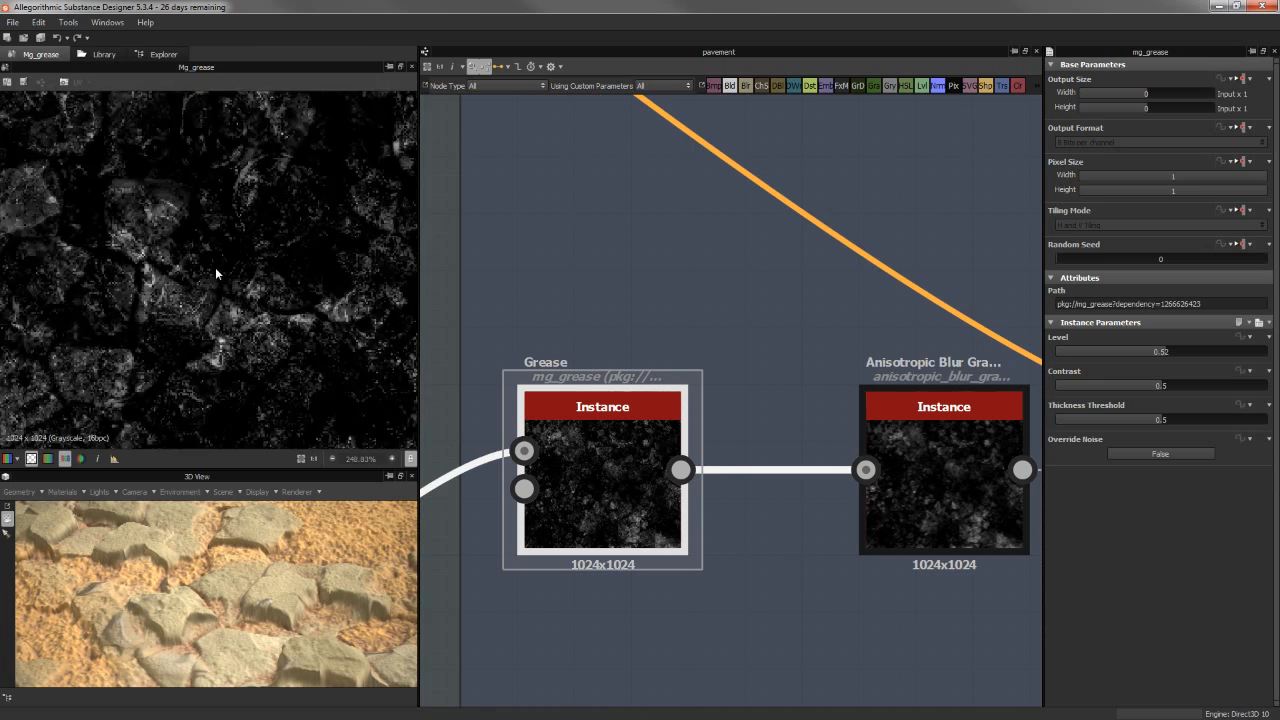
pyautogui.scroll(-10, 122, 225)
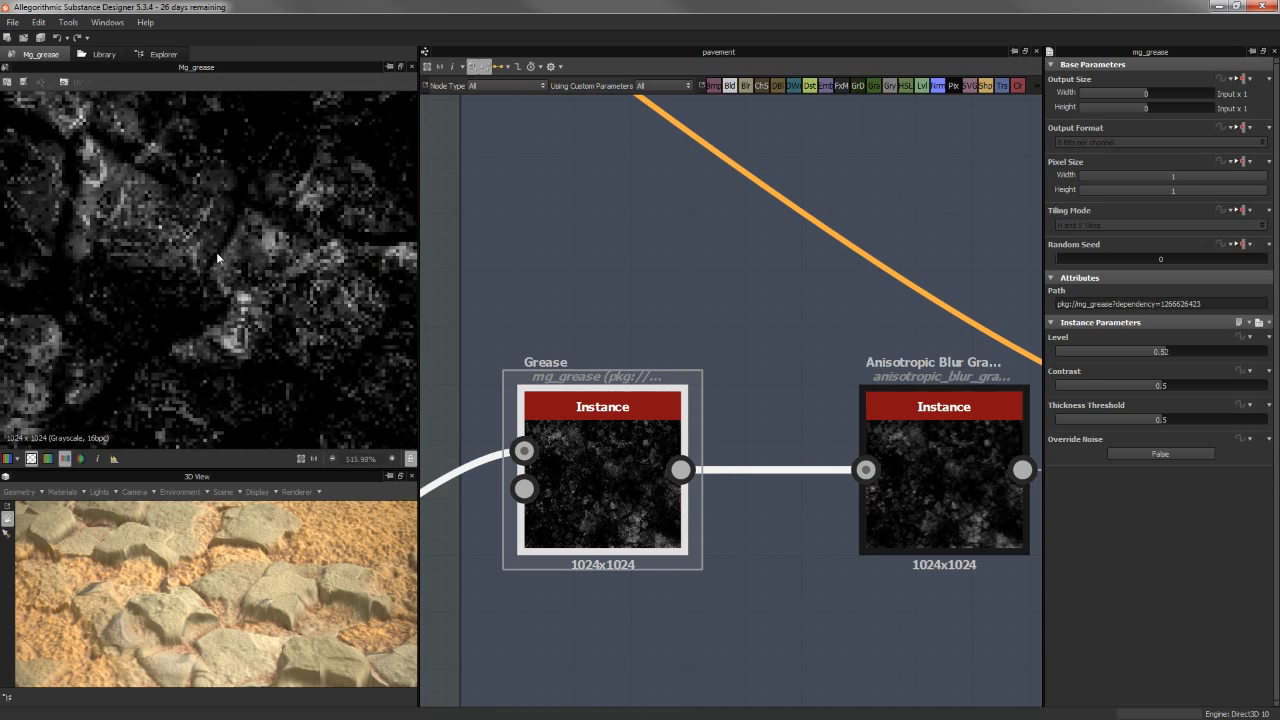
pyautogui.moveTo(776, 282); pyautogui.dragTo(716, 286, button='middle')
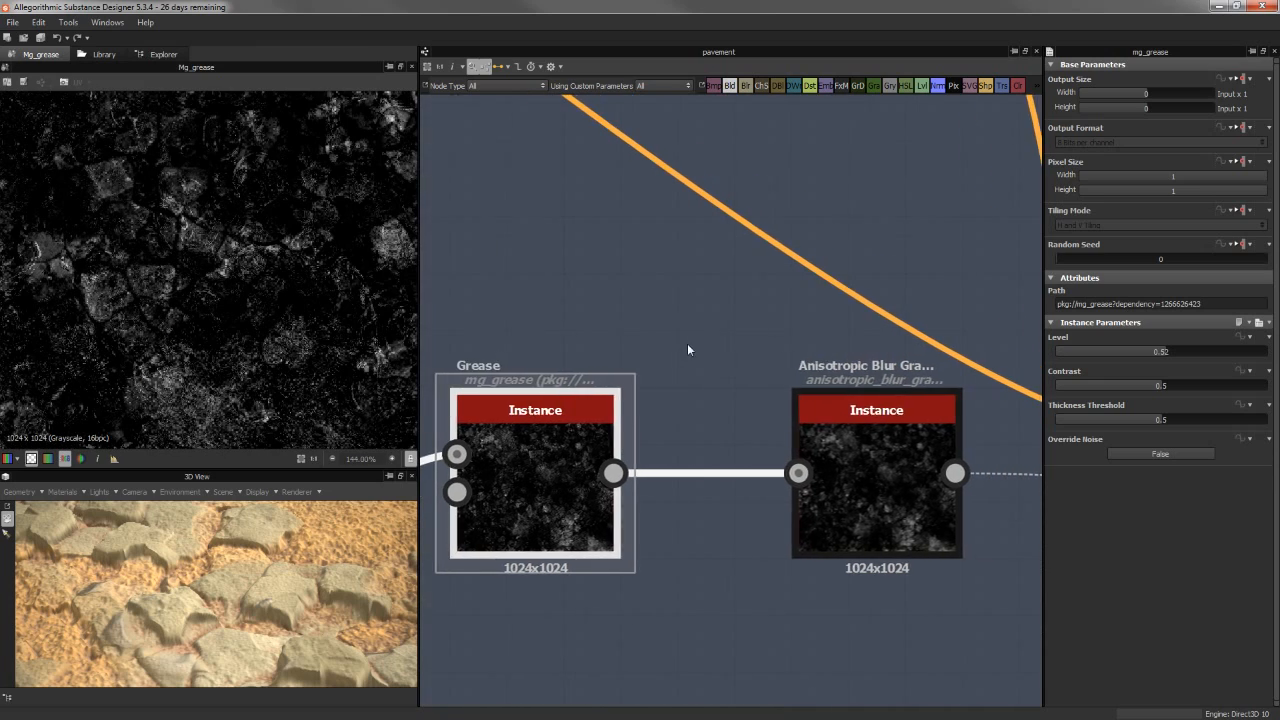
pyautogui.scroll(-3, 687, 343)
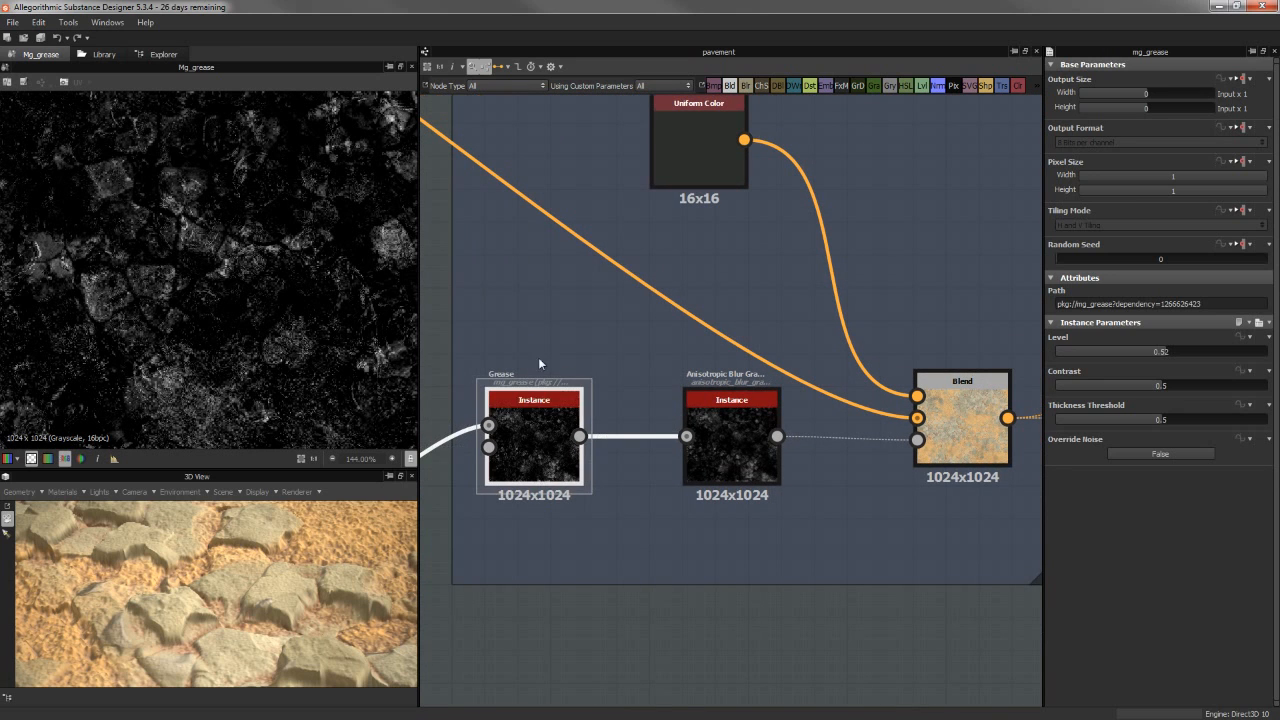
# Preview the Grease frame's Blend and inspect the stained stones up close.
pyautogui.moveTo(684, 458); pyautogui.dragTo(558, 458, button='middle')
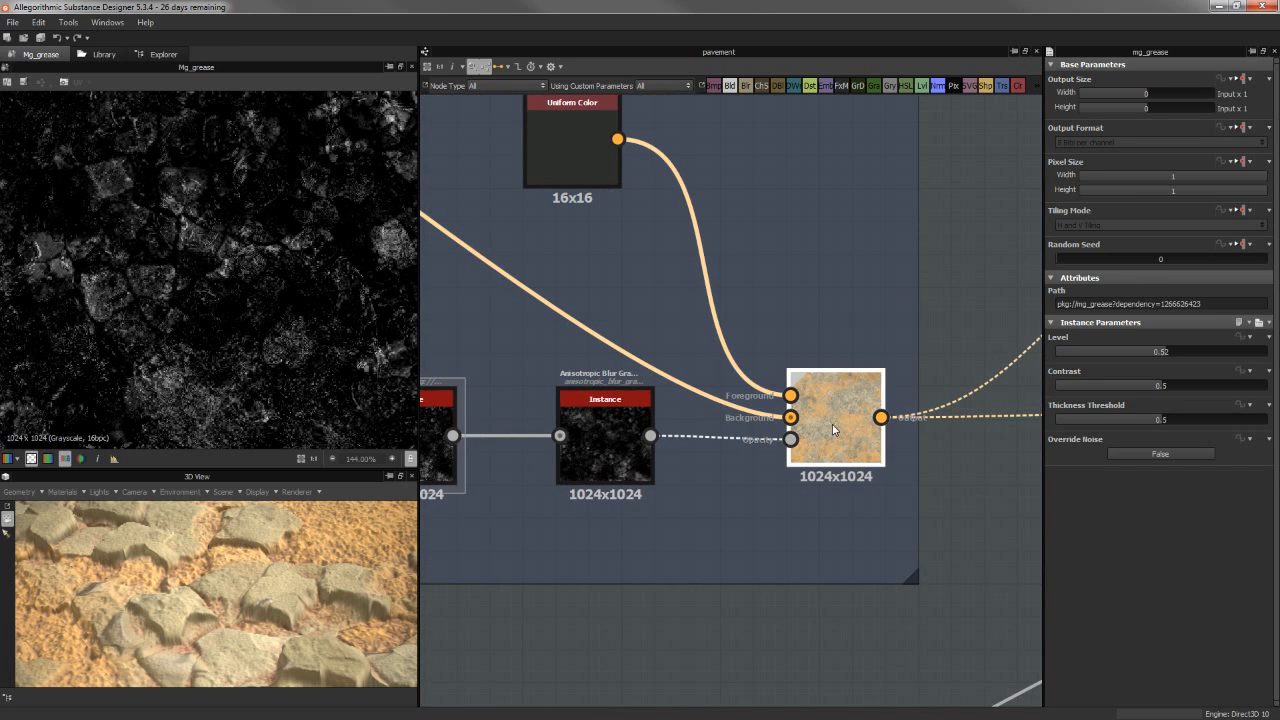
pyautogui.click(832, 424)
pyautogui.scroll(3, 176, 271)
pyautogui.scroll(2, 300, 213)
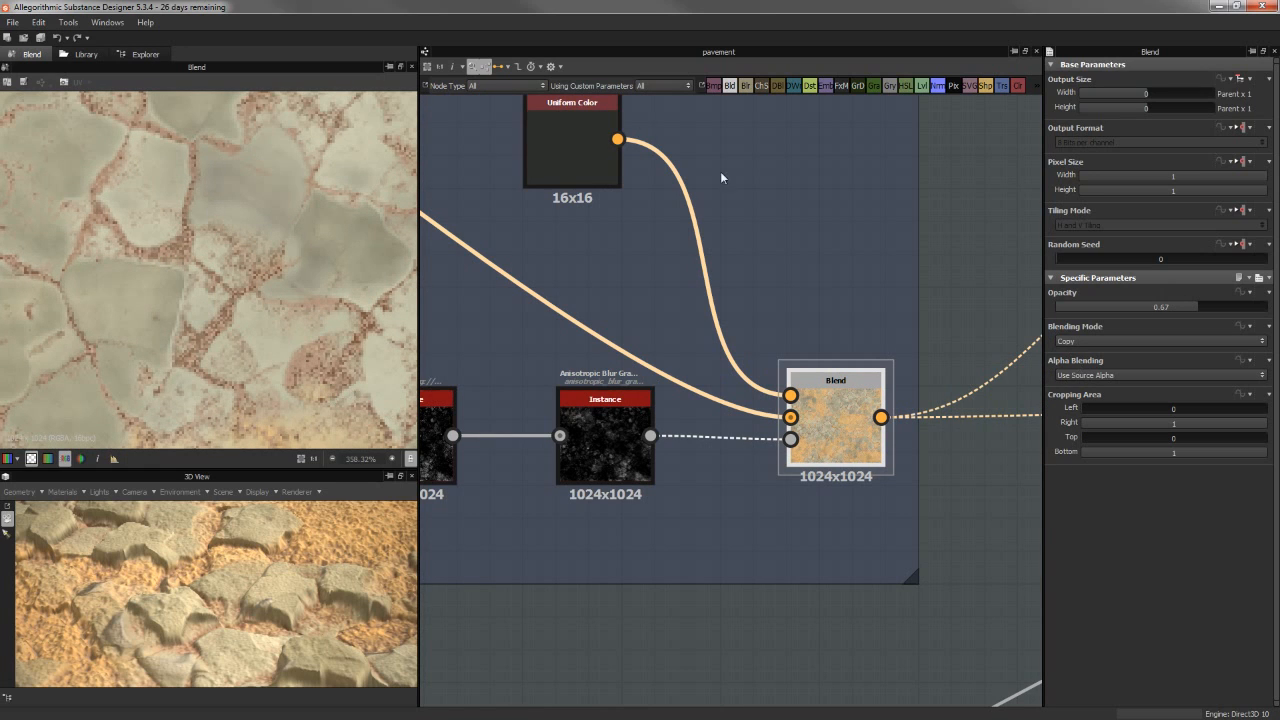
# Compare the Grease Blend's Opacity at 0 and 1, leaving it set to 1.
pyautogui.moveTo(1203, 311); pyautogui.dragTo(1266, 307)
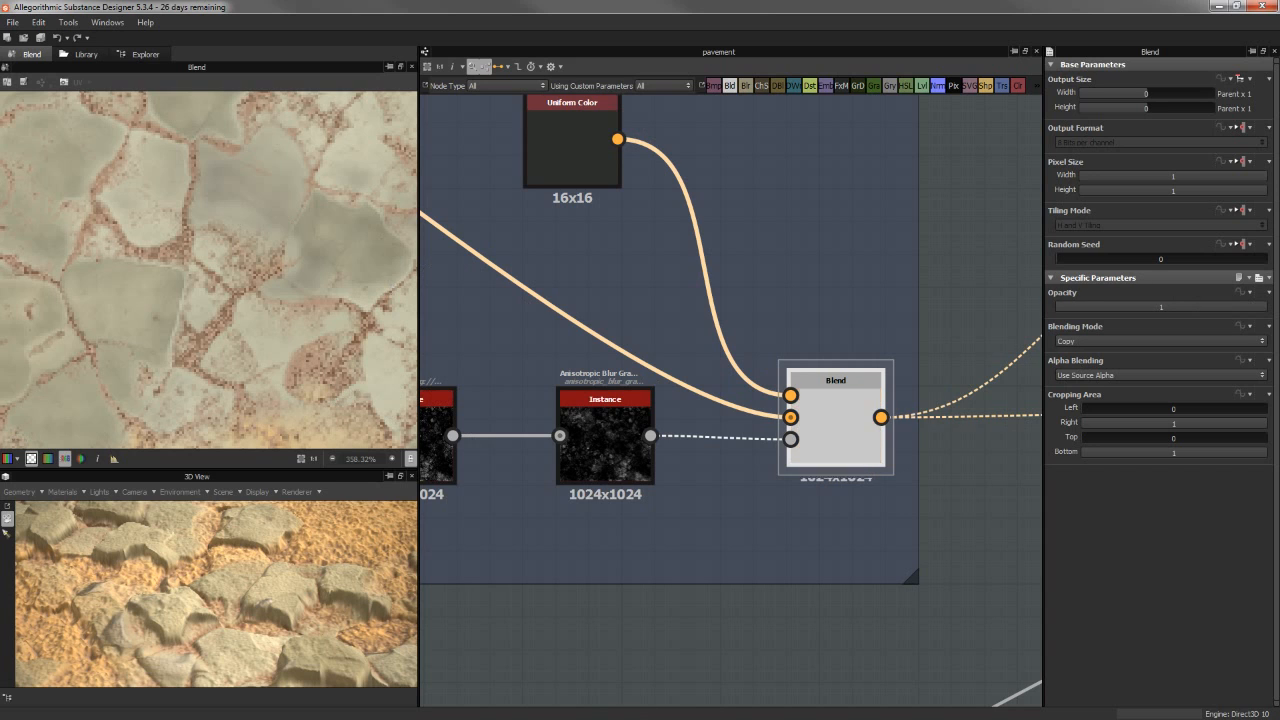
pyautogui.moveTo(1123, 308); pyautogui.dragTo(1268, 308)
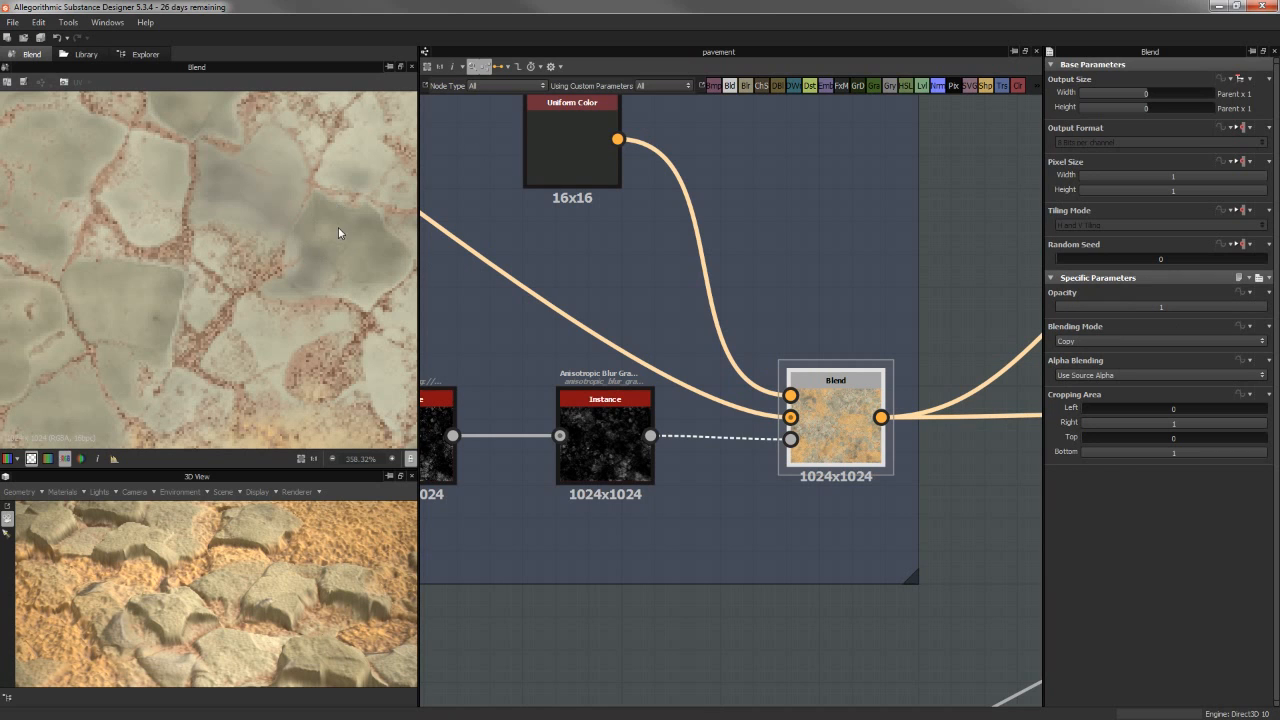
pyautogui.moveTo(1113, 307); pyautogui.dragTo(947, 304)
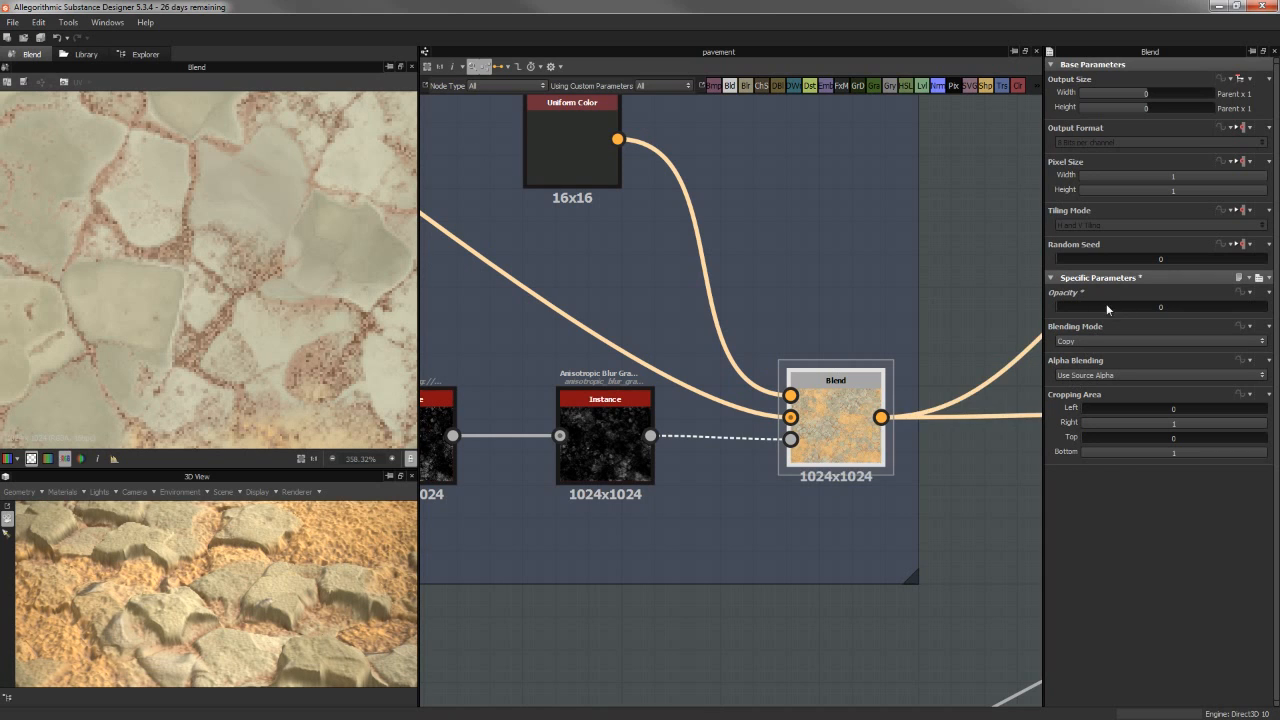
pyautogui.moveTo(1106, 308); pyautogui.dragTo(1268, 307)
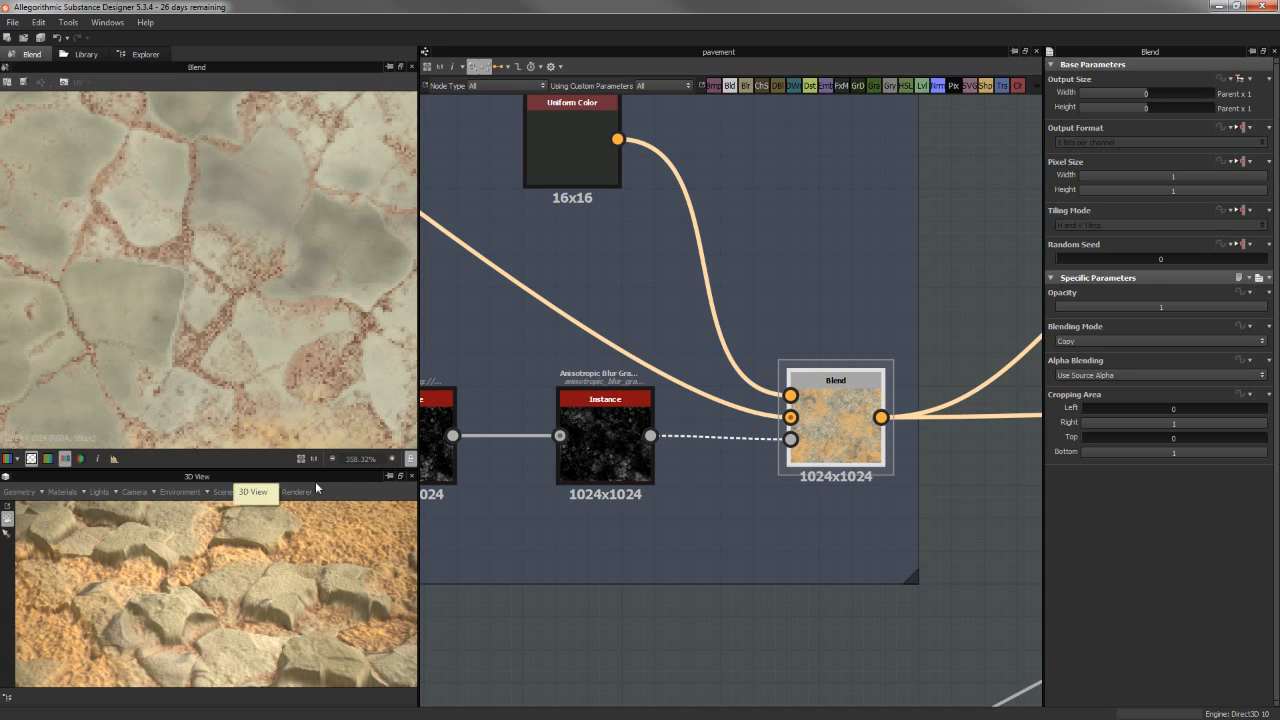
# Preview the Uniform Color node that feeds the Grease Blend and check its output color.
pyautogui.moveTo(834, 341); pyautogui.dragTo(838, 388, button='middle')
pyautogui.doubleClick(563, 204)
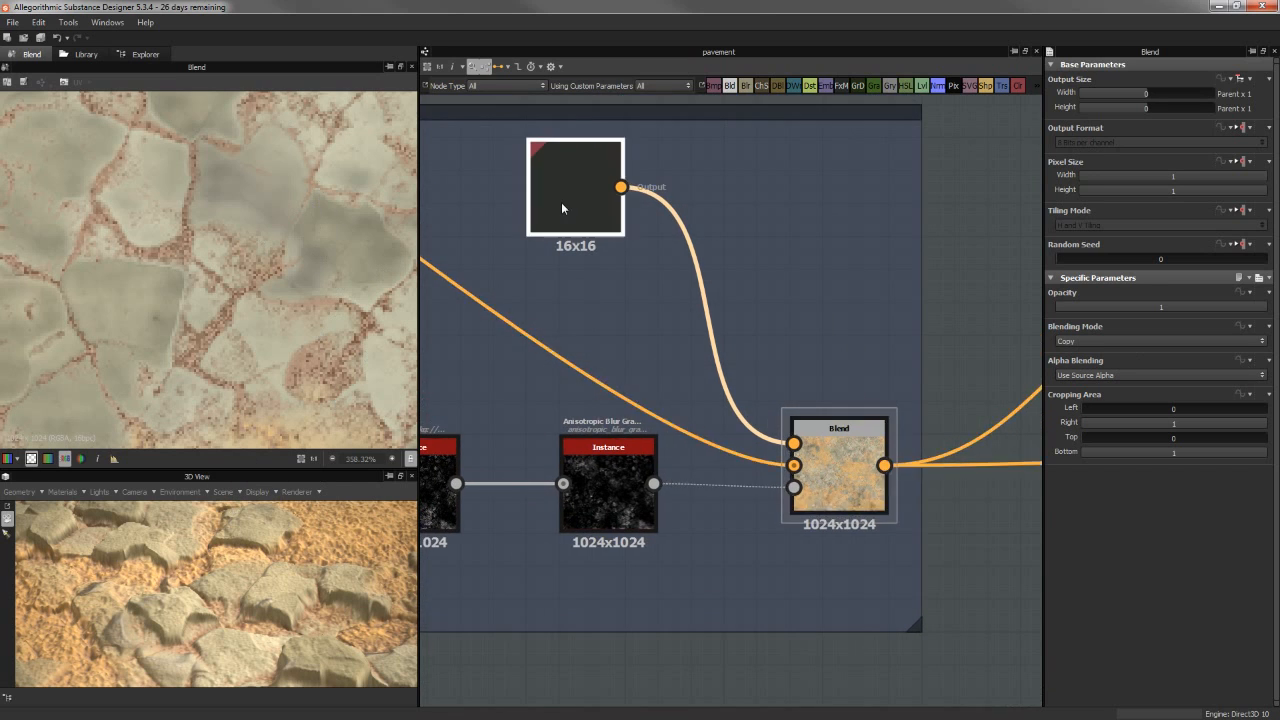
pyautogui.scroll(8, 269, 276)
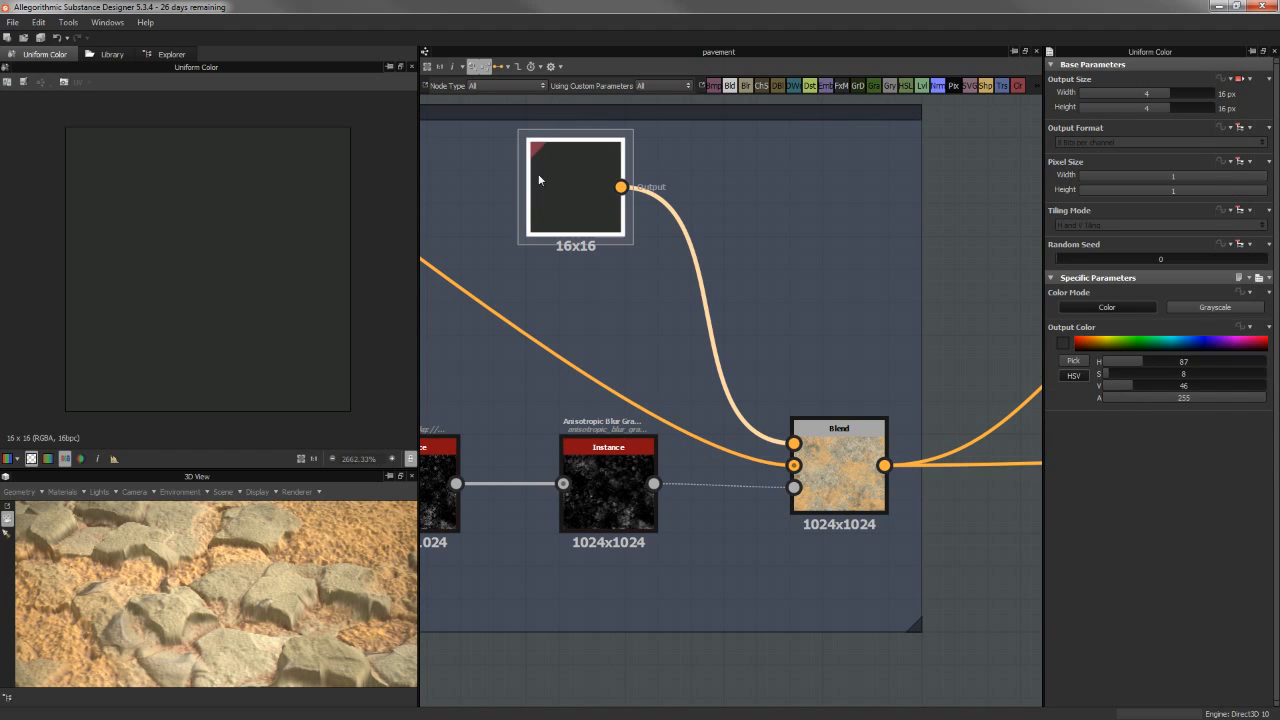
pyautogui.scroll(1, 173, 198)
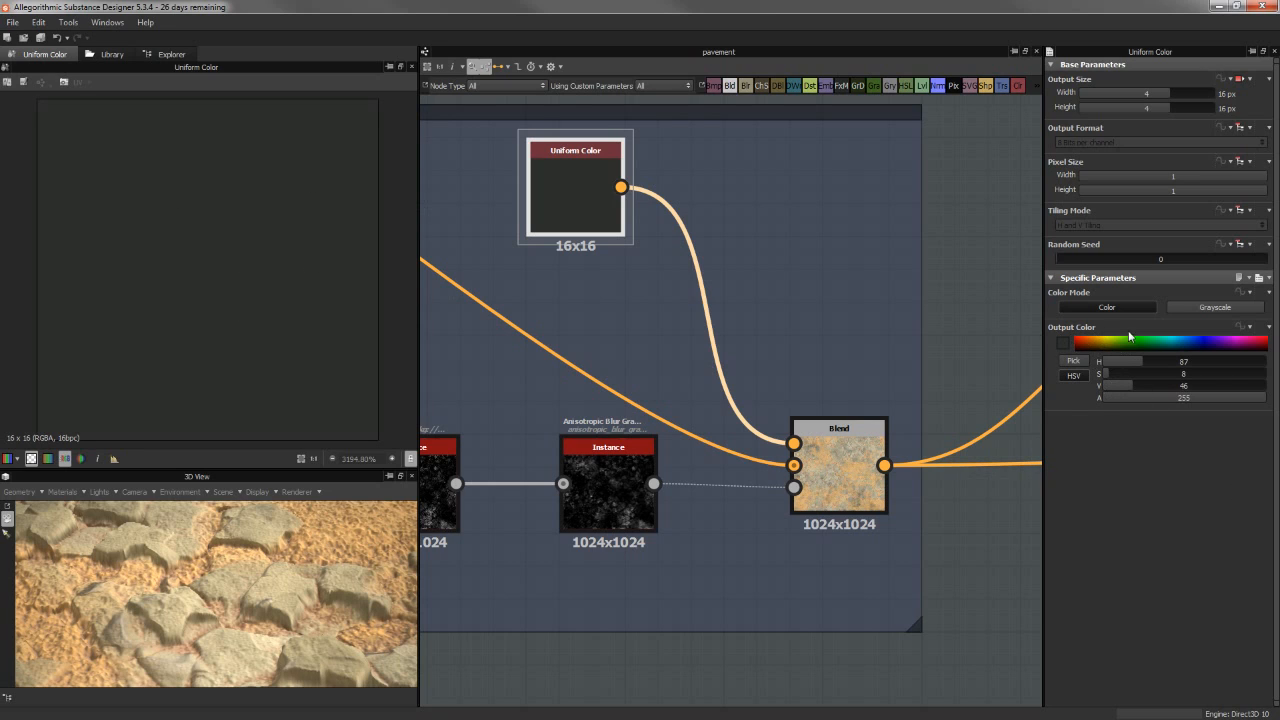
# Move on to the Edge Highlight frame and preview its HSL node, examining the desaturated texture.
pyautogui.scroll(-2, 845, 467)
pyautogui.moveTo(912, 502); pyautogui.dragTo(758, 467, button='middle')
pyautogui.moveTo(870, 478); pyautogui.dragTo(706, 472, button='middle')
pyautogui.scroll(-2, 706, 472)
pyautogui.click(786, 350)
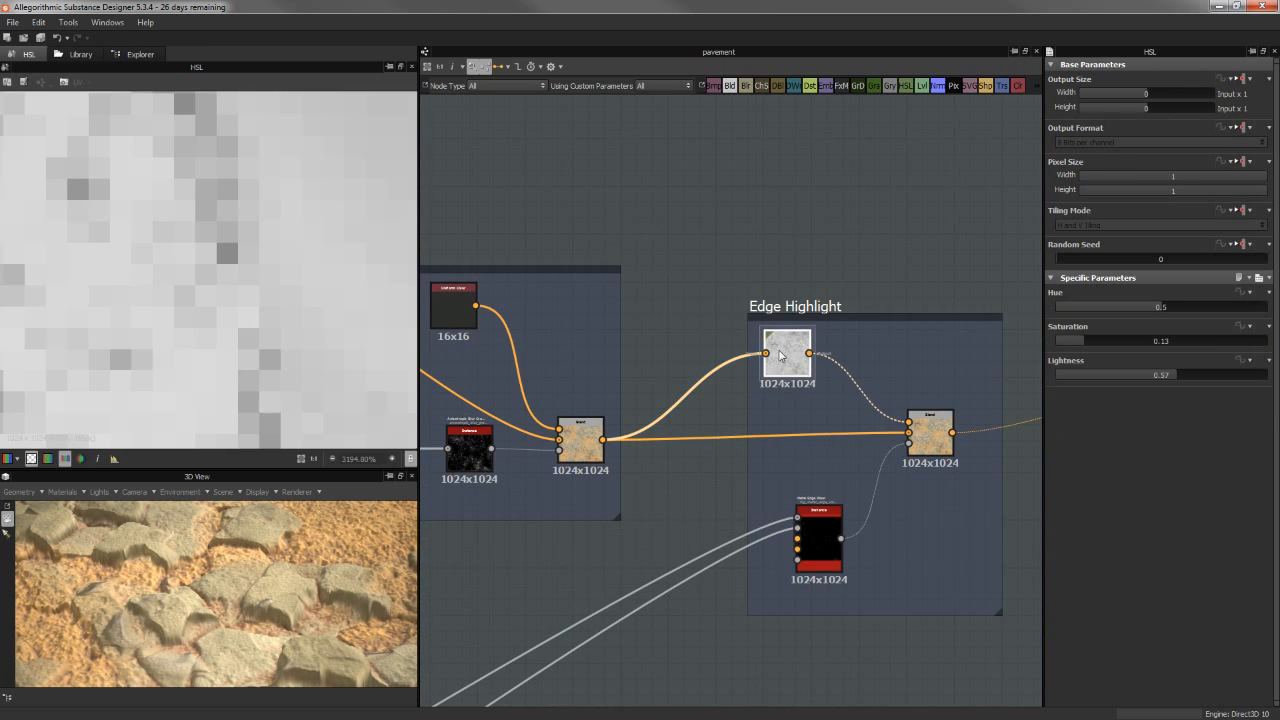
pyautogui.scroll(-6, 330, 343)
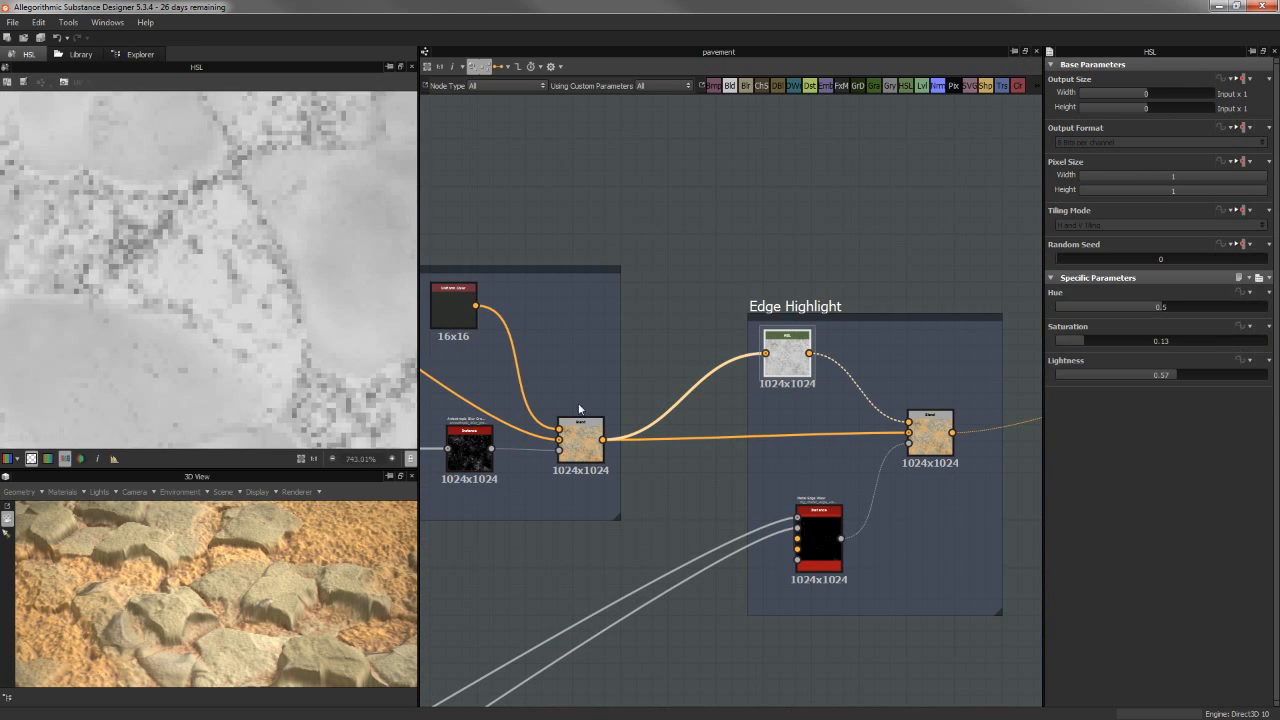
# Check the Grease Blend that supplies the Edge Highlight frame, and review the HSL node's Saturation and Lightness settings.
pyautogui.click(581, 458)
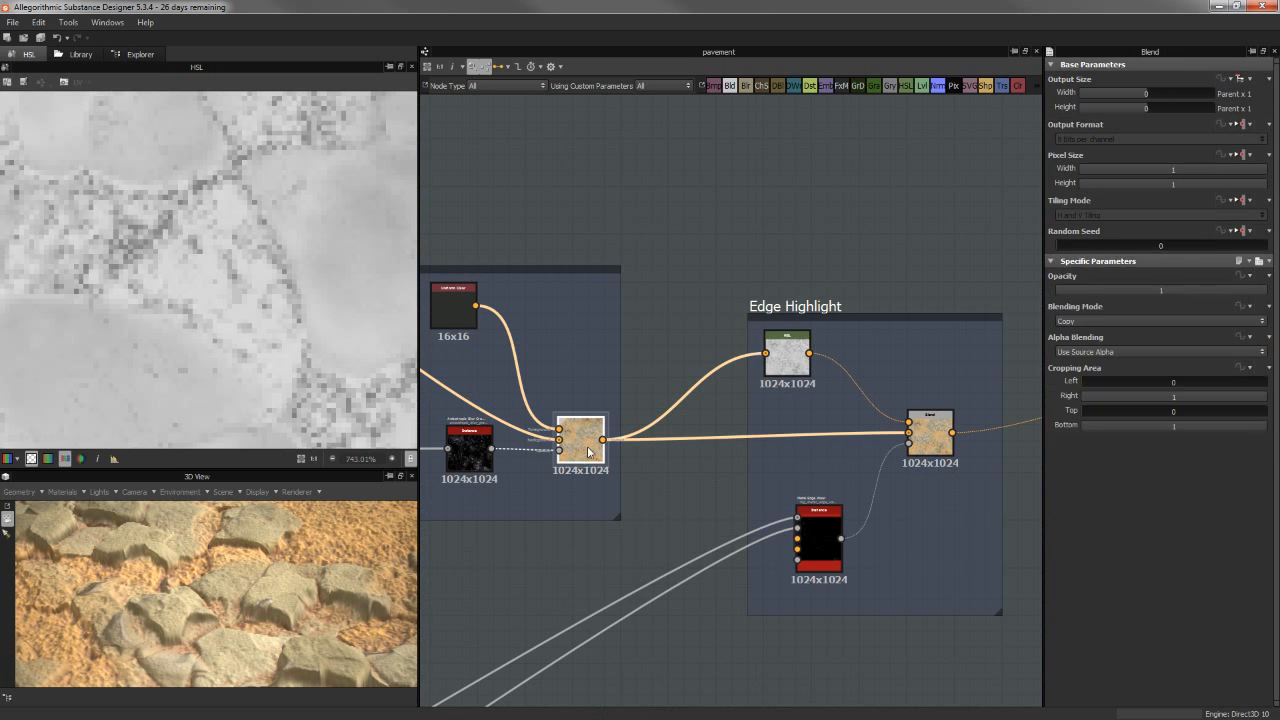
pyautogui.scroll(4, 585, 445)
pyautogui.moveTo(712, 317); pyautogui.dragTo(450, 383, button='middle')
pyautogui.click(795, 308)
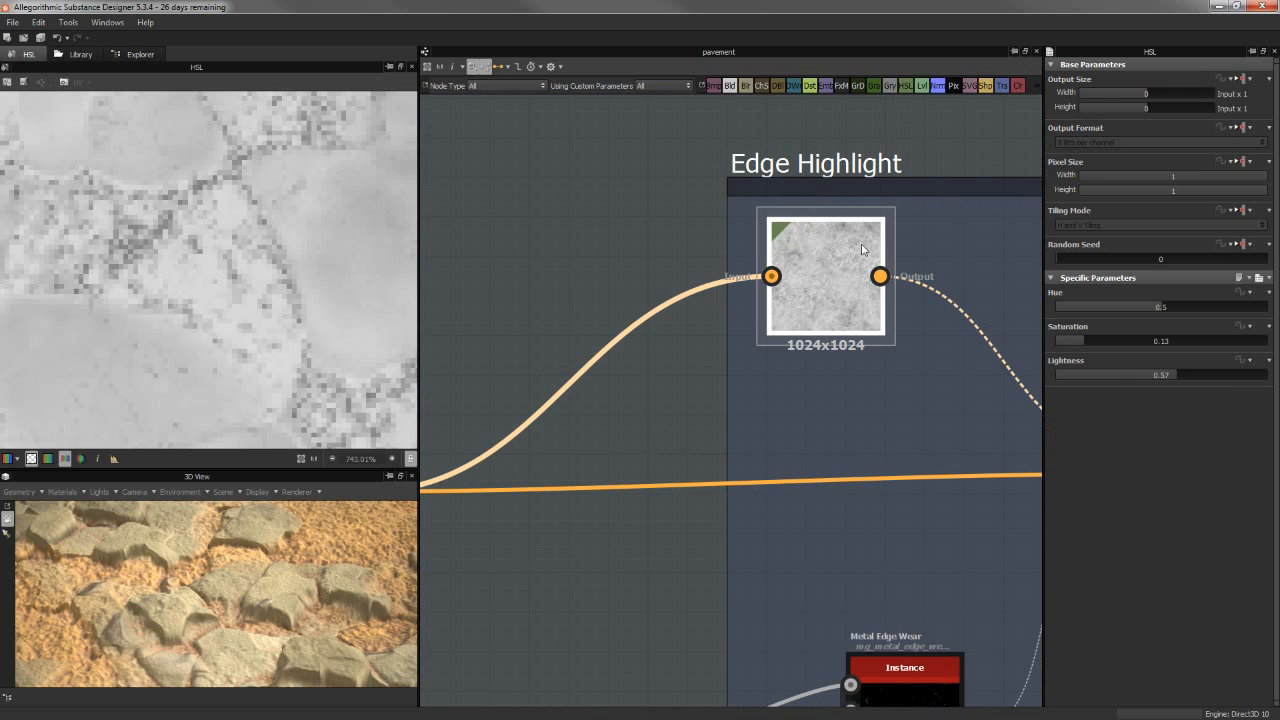
# Examine the desaturated HSL texture both close up and across the whole tile.
pyautogui.scroll(-6, 164, 278)
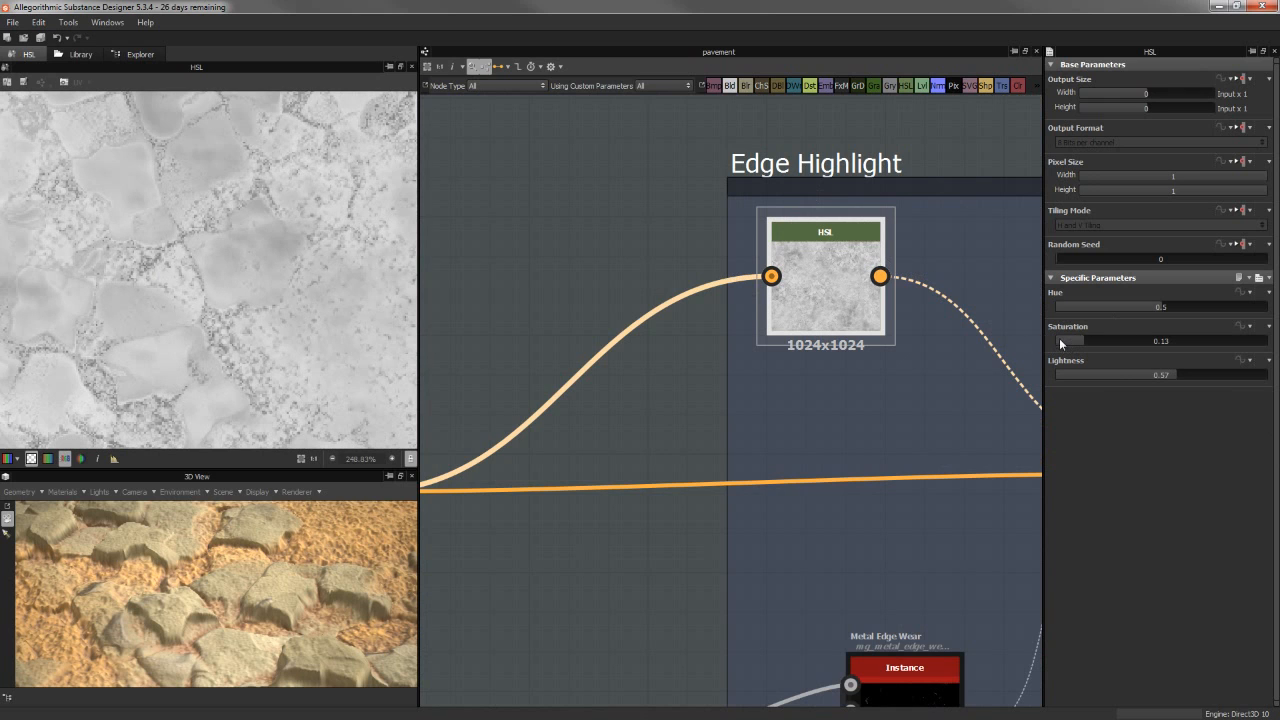
pyautogui.scroll(-8, 181, 269)
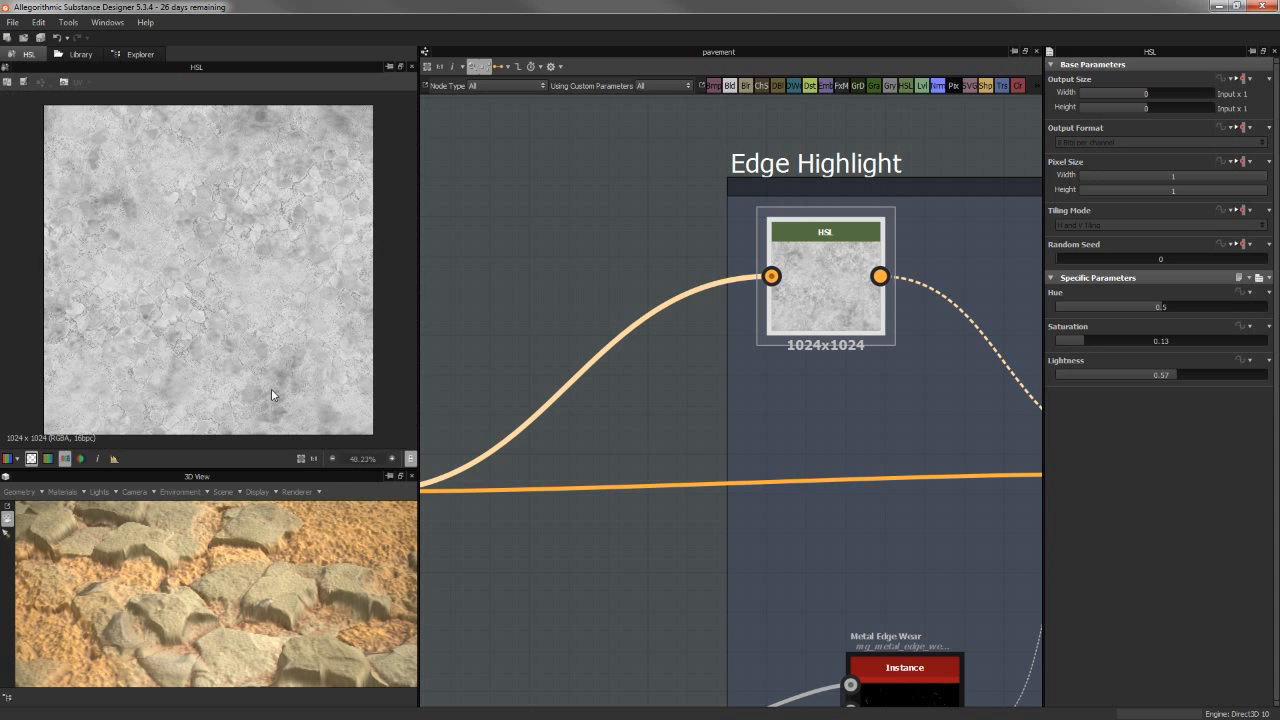
pyautogui.scroll(4, 241, 226)
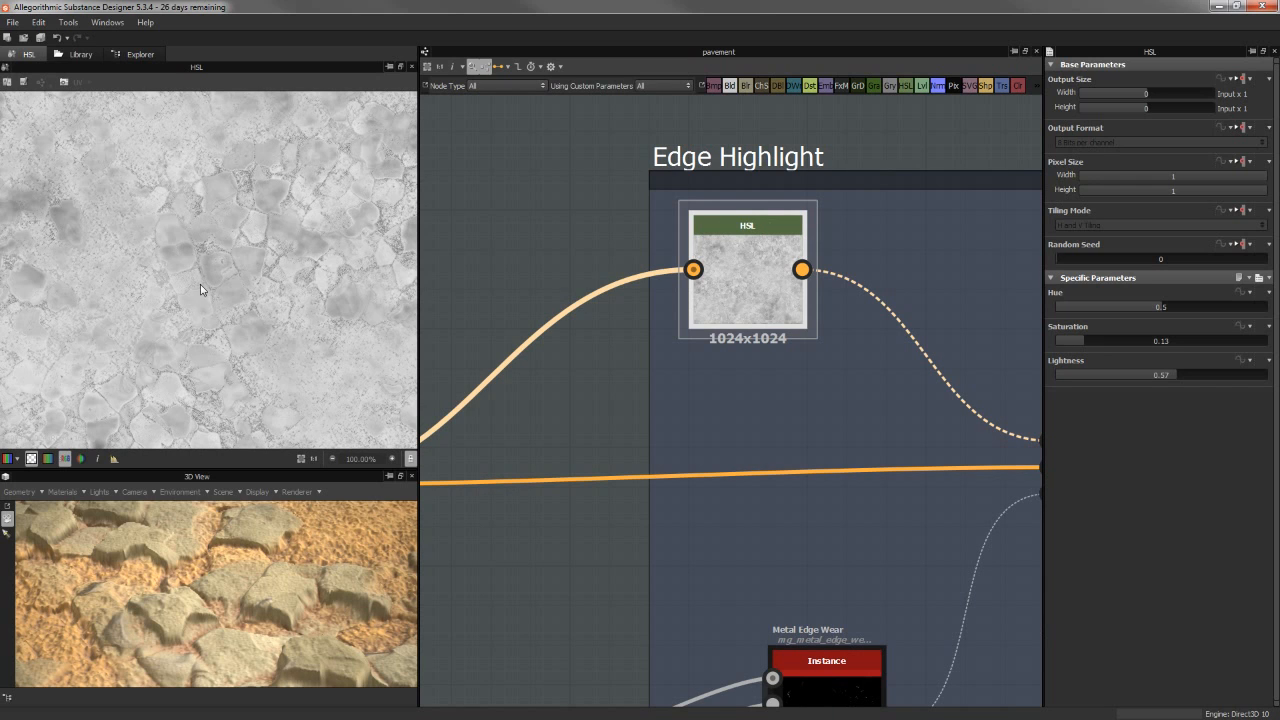
# Preview the Blend node that outputs the Edge Highlight frame.
pyautogui.moveTo(744, 330); pyautogui.dragTo(590, 308, button='middle')
pyautogui.scroll(-3, 590, 308)
pyautogui.doubleClick(811, 407)
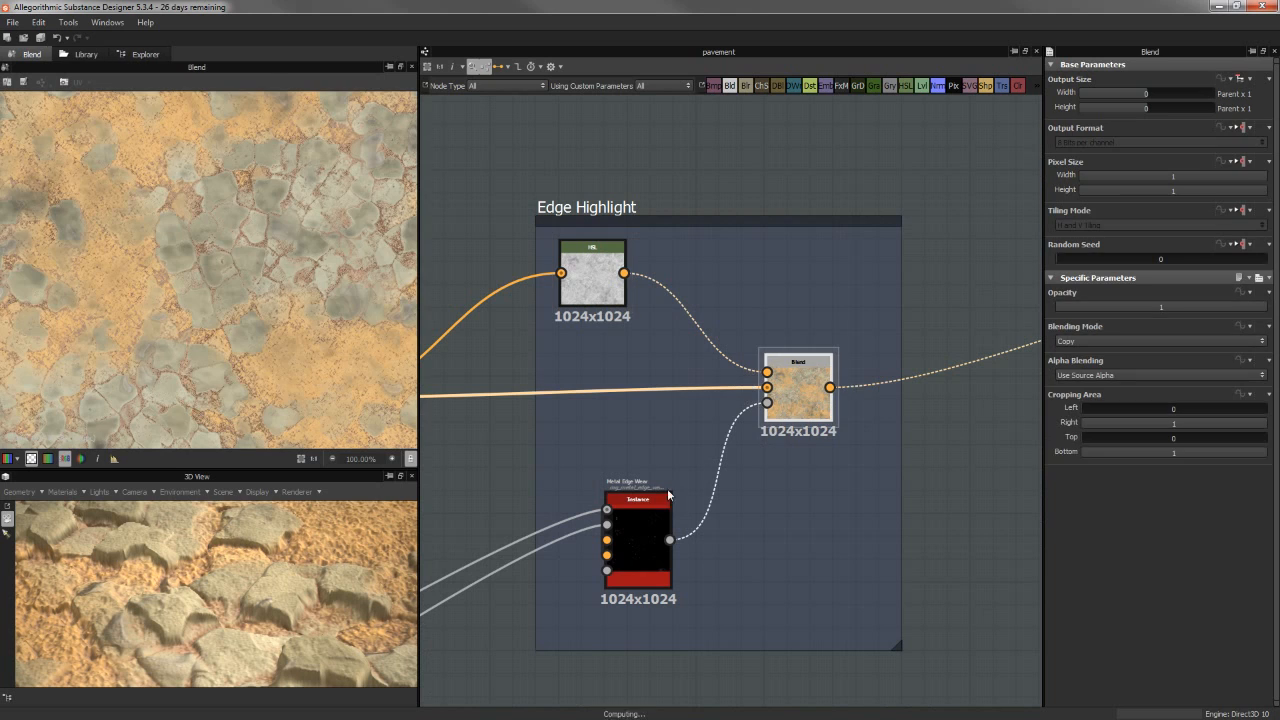
# Preview the Metal Edge Wear mask and check its Curvature and Ambient Occlusion inputs.
pyautogui.doubleClick(668, 494)
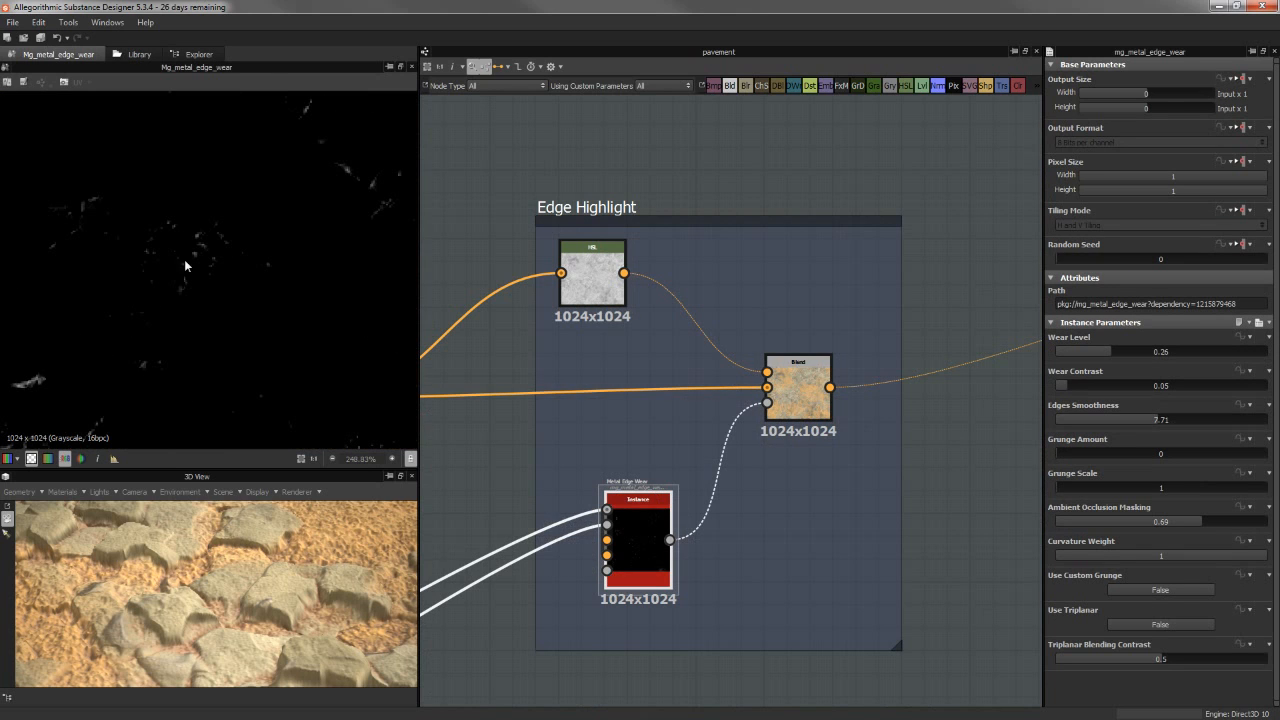
pyautogui.scroll(2, 200, 278)
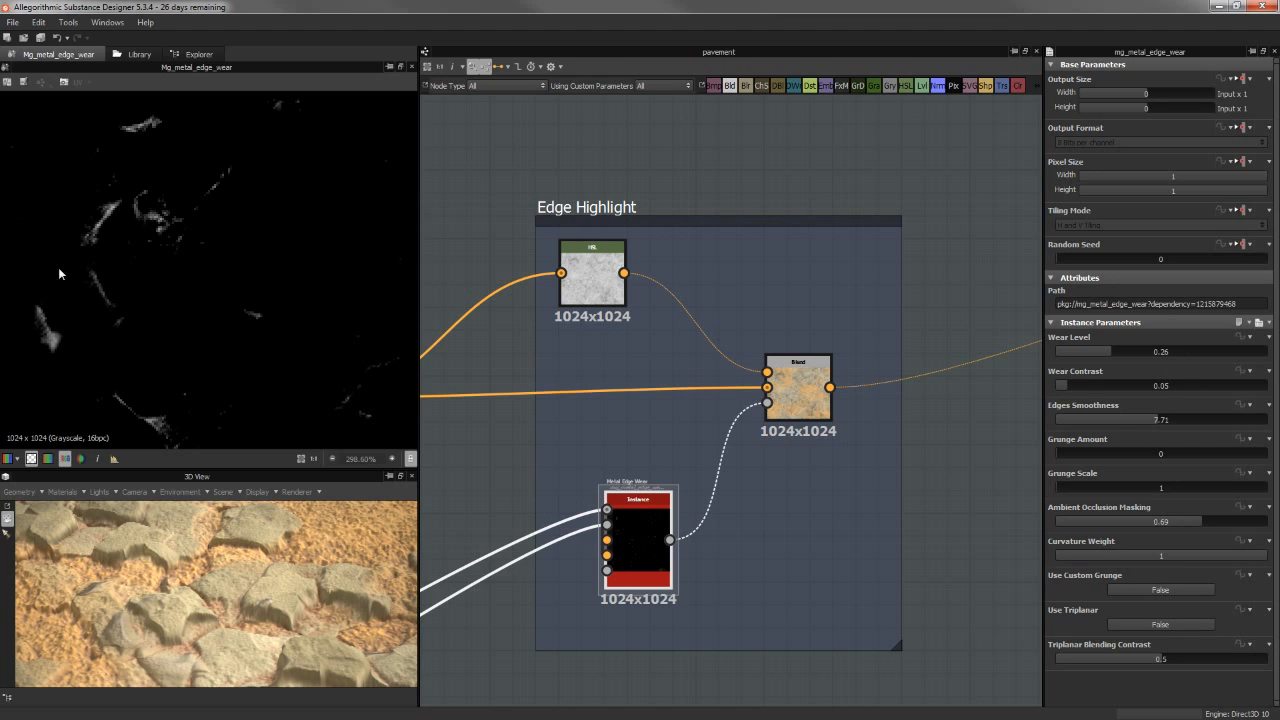
pyautogui.scroll(-6, 125, 238)
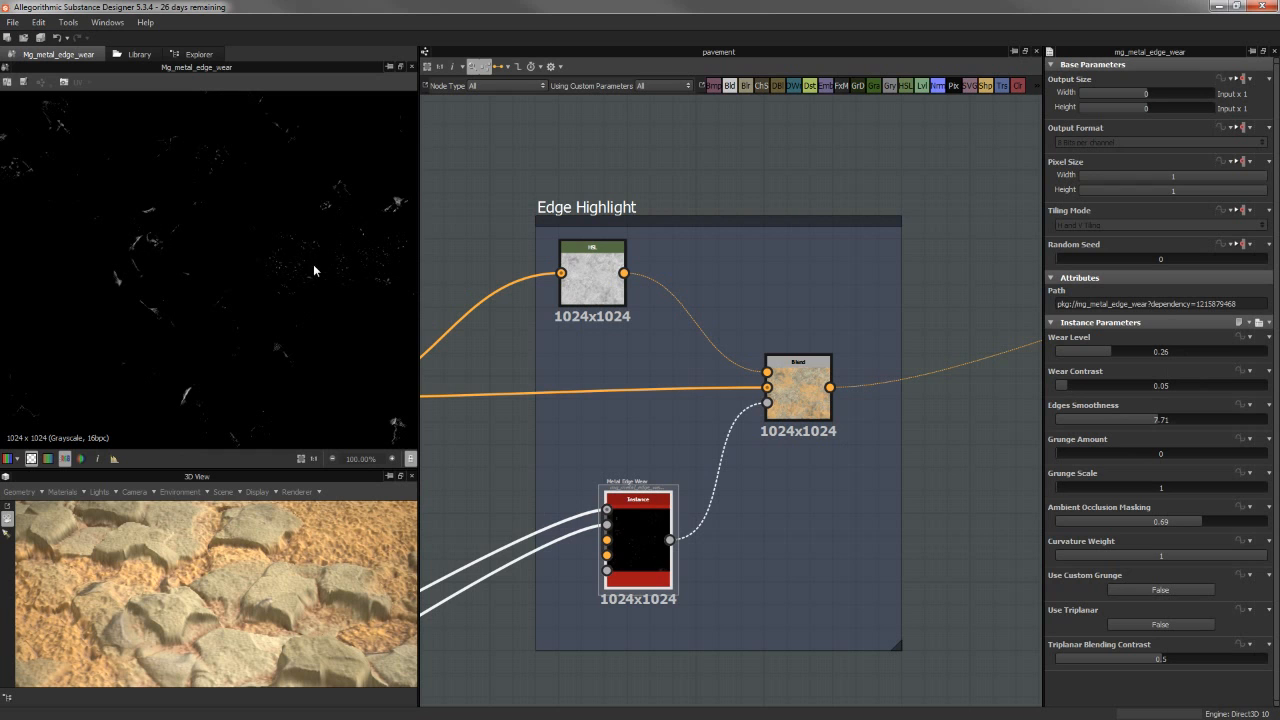
pyautogui.scroll(4, 640, 514)
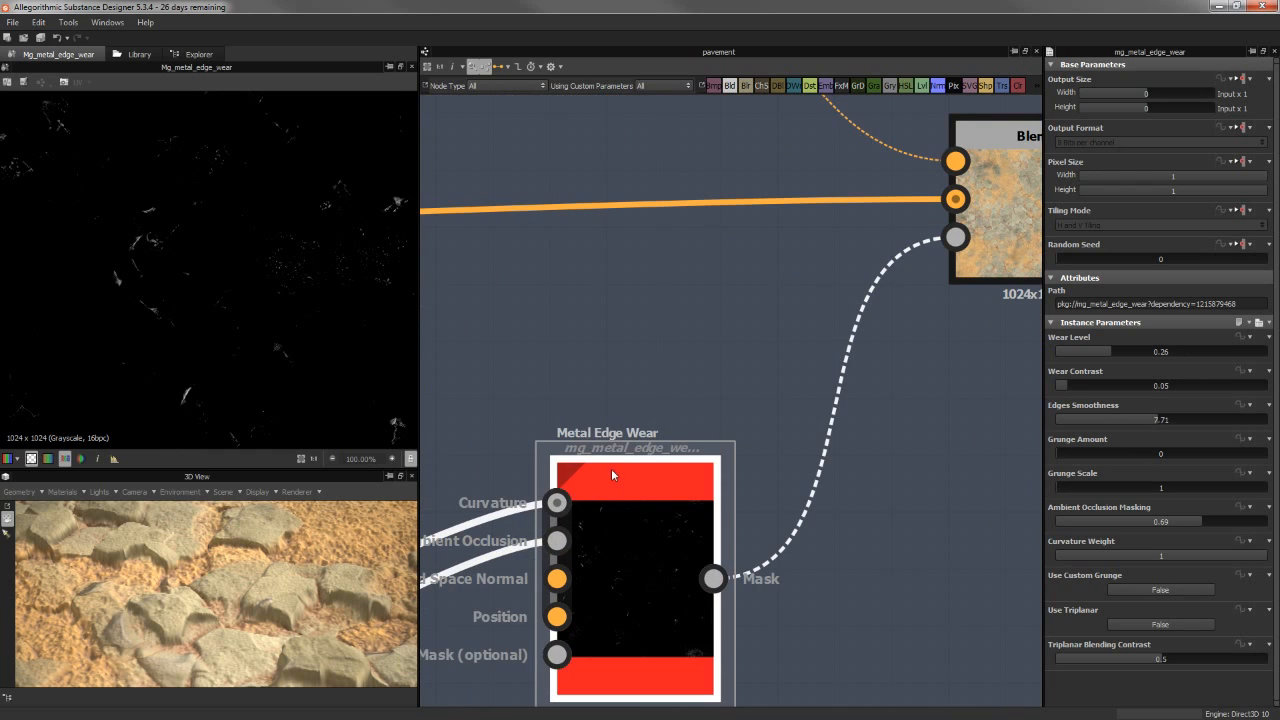
pyautogui.moveTo(540, 499); pyautogui.dragTo(724, 486, button='middle')
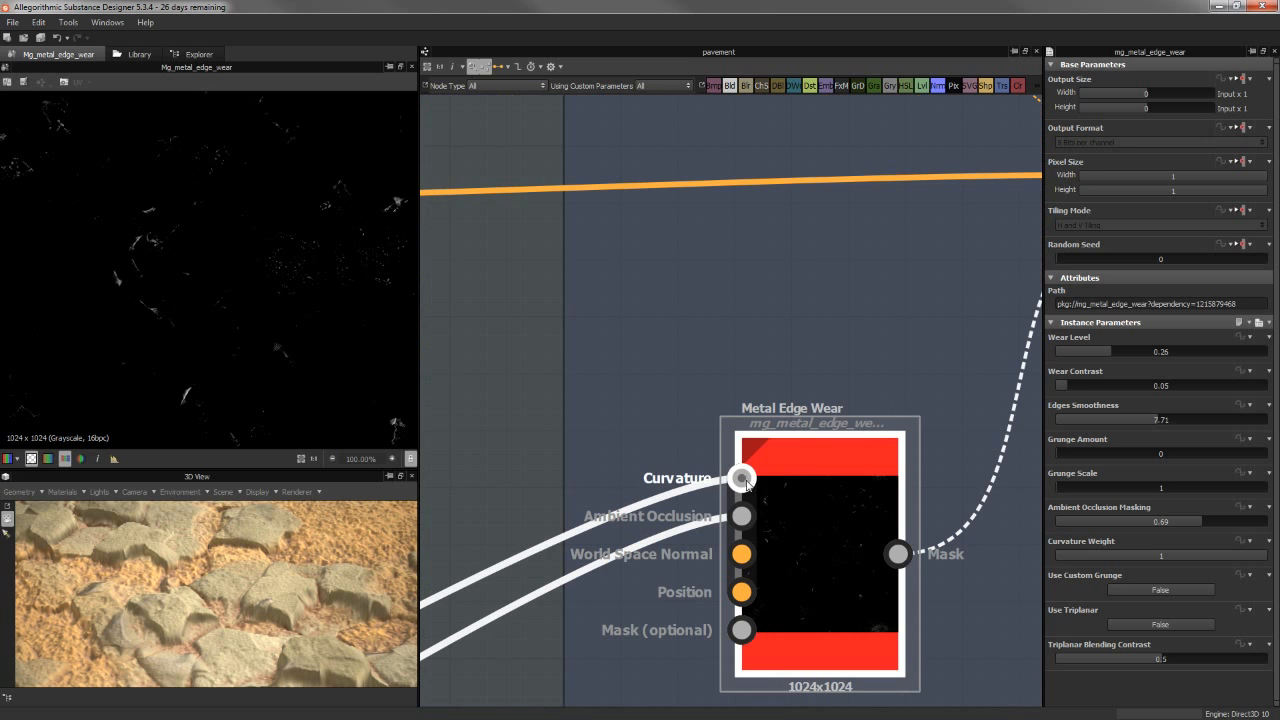
# Examine the Edge Highlight Blend's stone edges up close and compare its Opacity at 0 and 1, leaving it at 1.
pyautogui.moveTo(962, 322); pyautogui.dragTo(643, 392, button='middle')
pyautogui.scroll(-2, 645, 393)
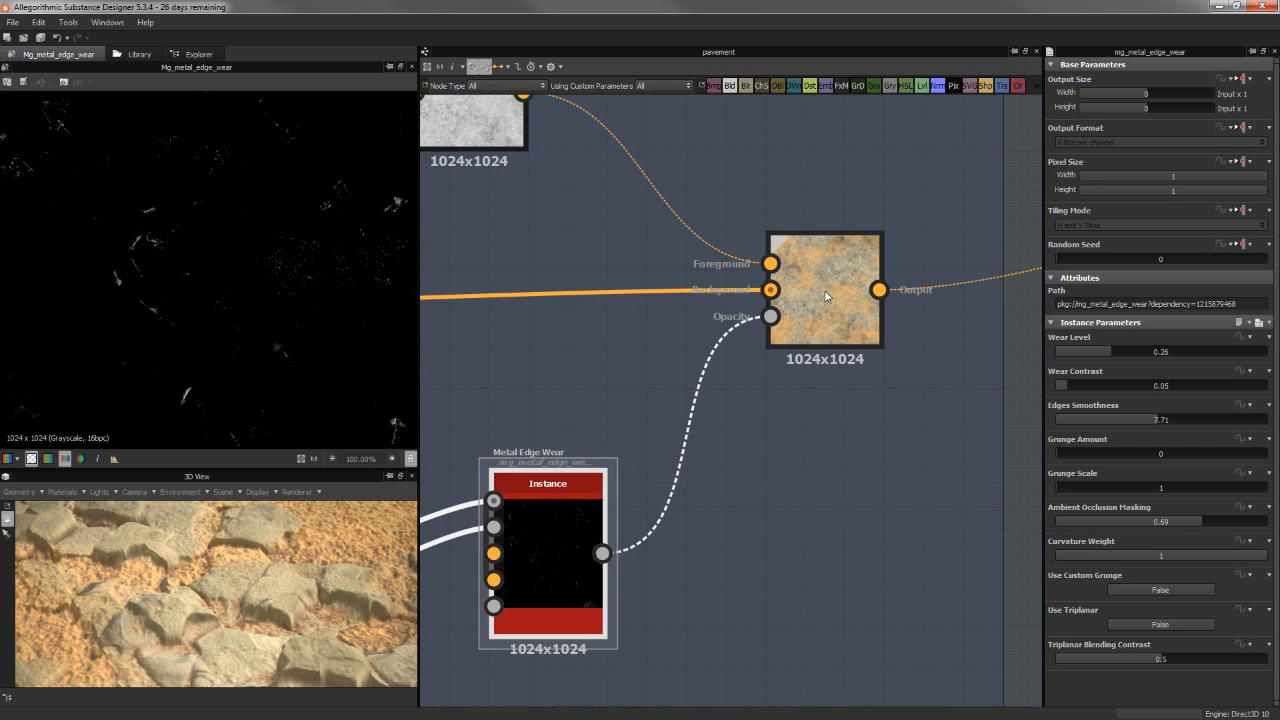
pyautogui.doubleClick(826, 295)
pyautogui.scroll(4, 100, 245)
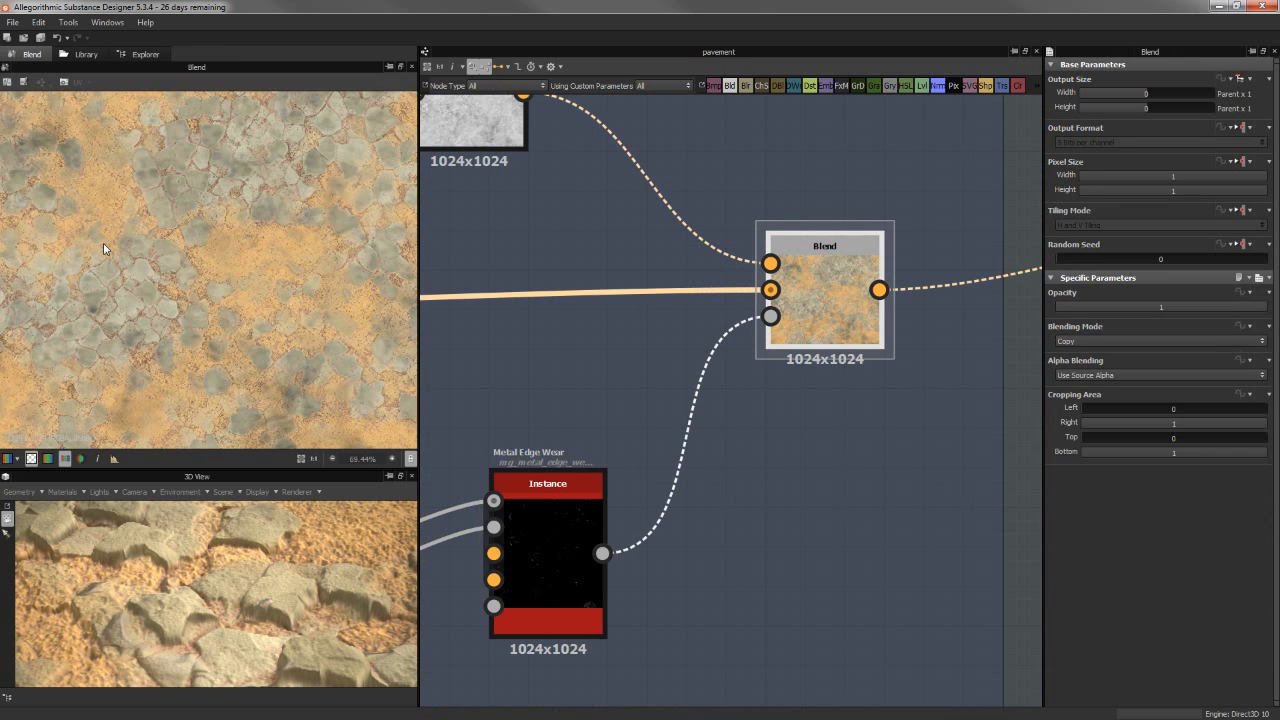
pyautogui.scroll(1, 172, 240)
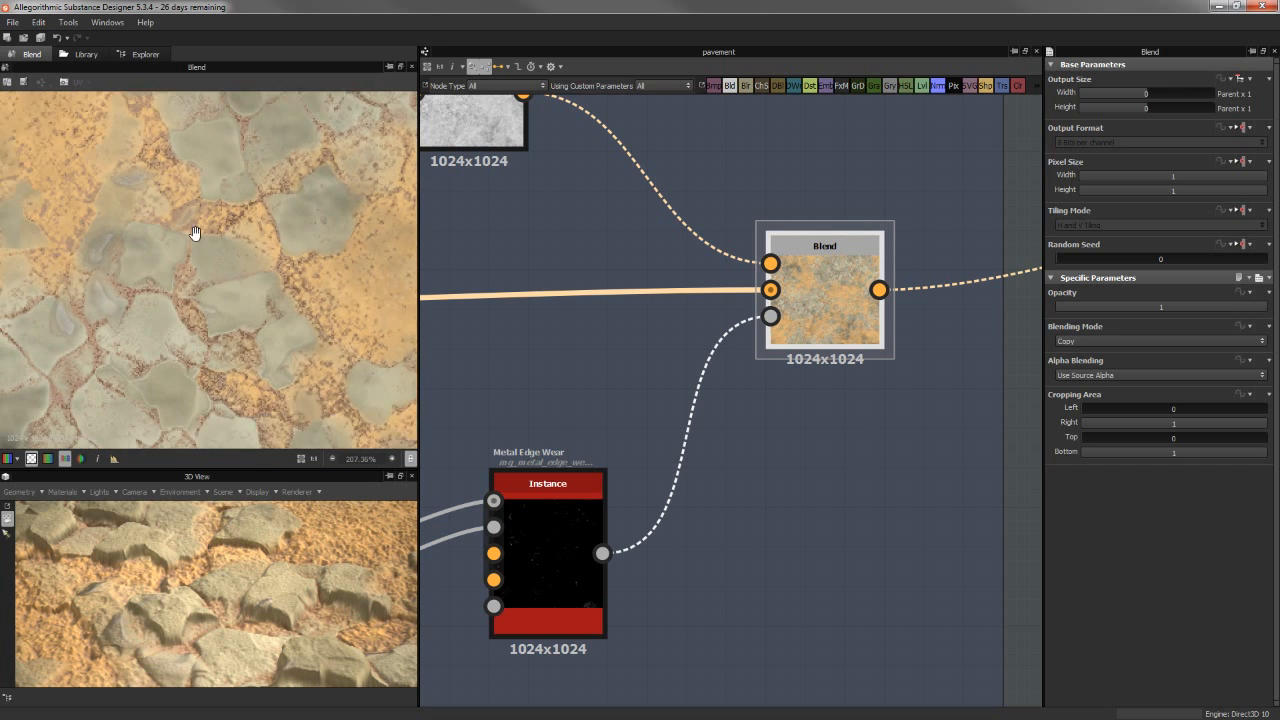
pyautogui.moveTo(194, 234); pyautogui.dragTo(272, 184, button='middle')
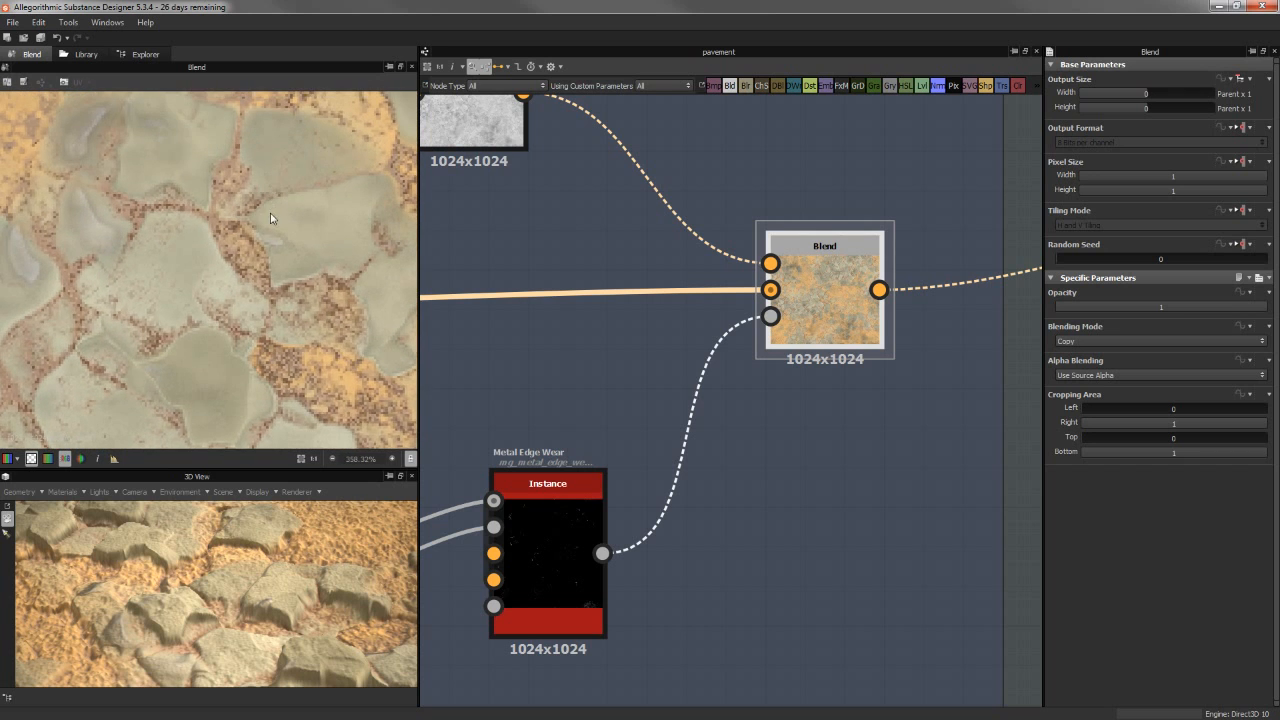
pyautogui.scroll(-1, 306, 211)
pyautogui.scroll(3, 215, 248)
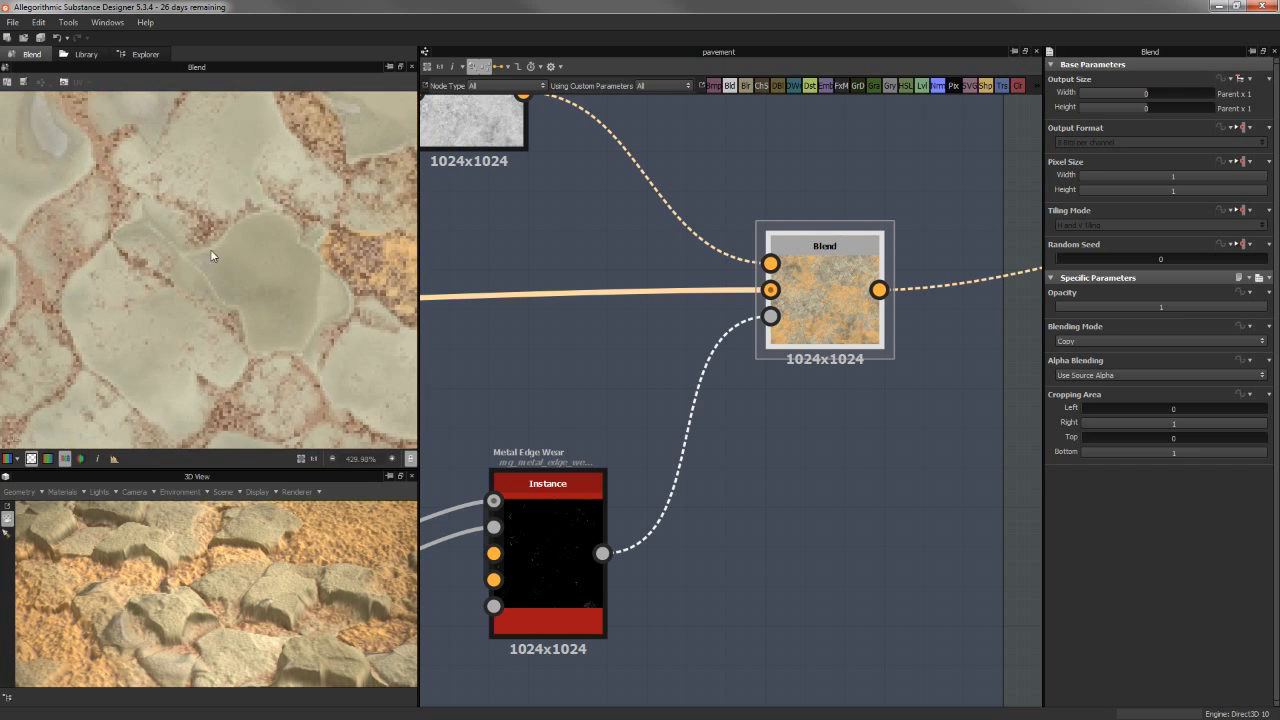
pyautogui.moveTo(1104, 308); pyautogui.dragTo(910, 314)
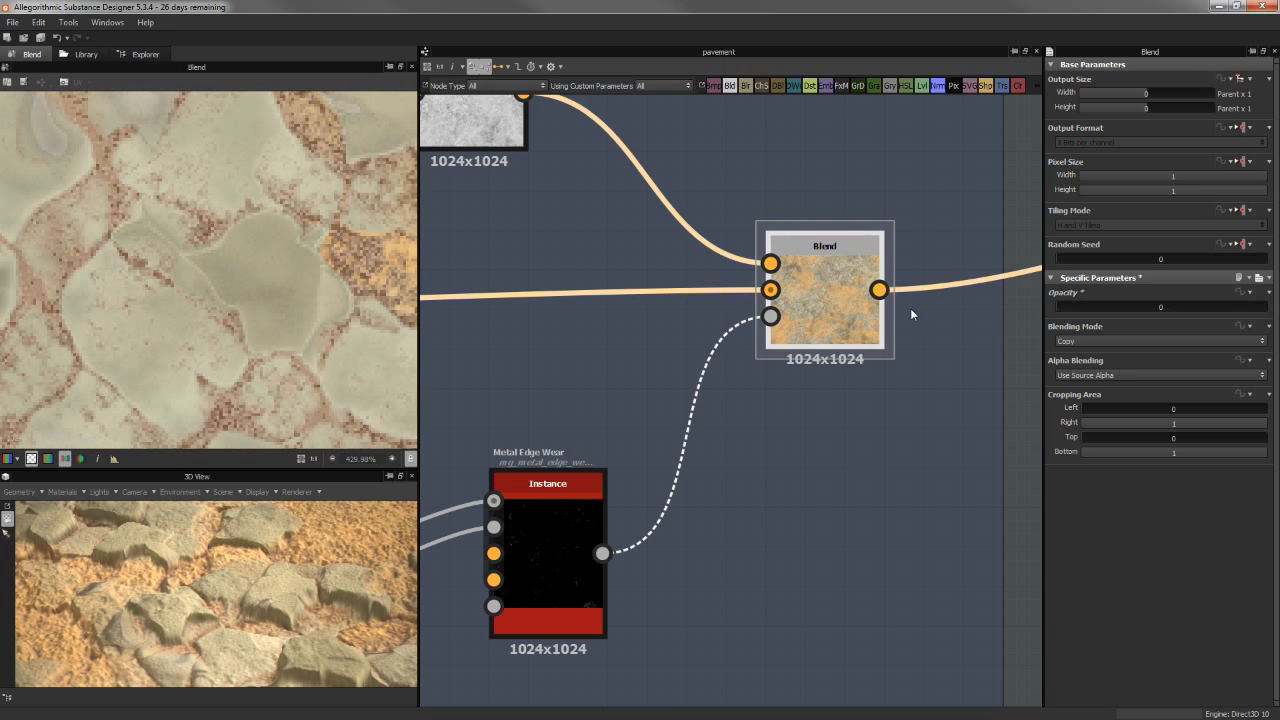
pyautogui.moveTo(1135, 308); pyautogui.dragTo(1266, 308)
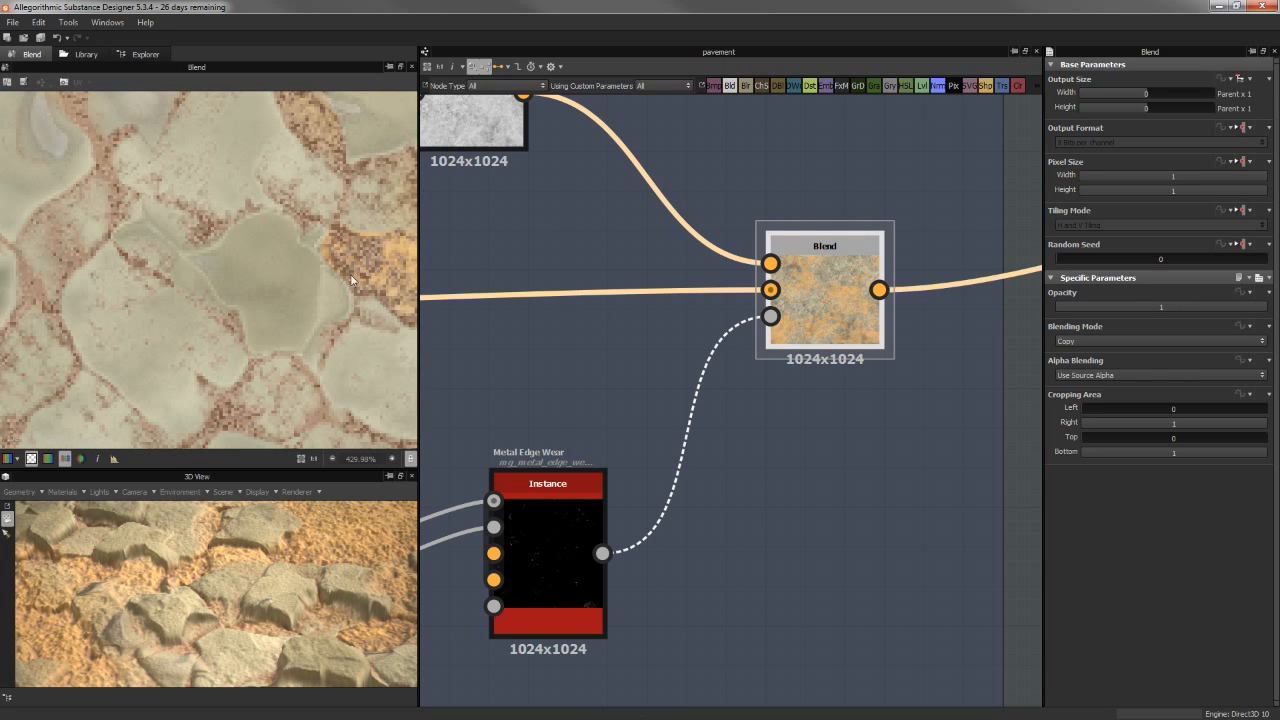
# Set the Metal Edge Wear node's Wear Contrast to 0.44 and Wear Level to 0.76.
pyautogui.click(577, 523)
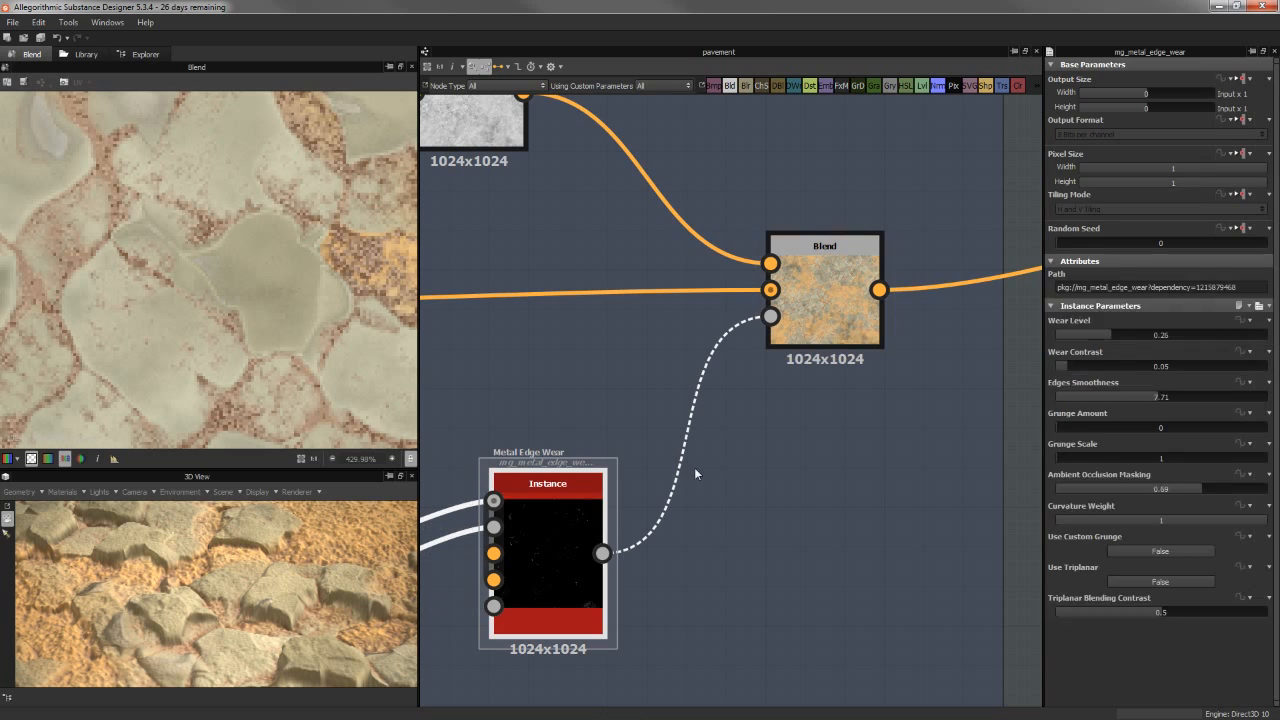
pyautogui.moveTo(1084, 384); pyautogui.dragTo(1228, 352)
pyautogui.click(1146, 351)
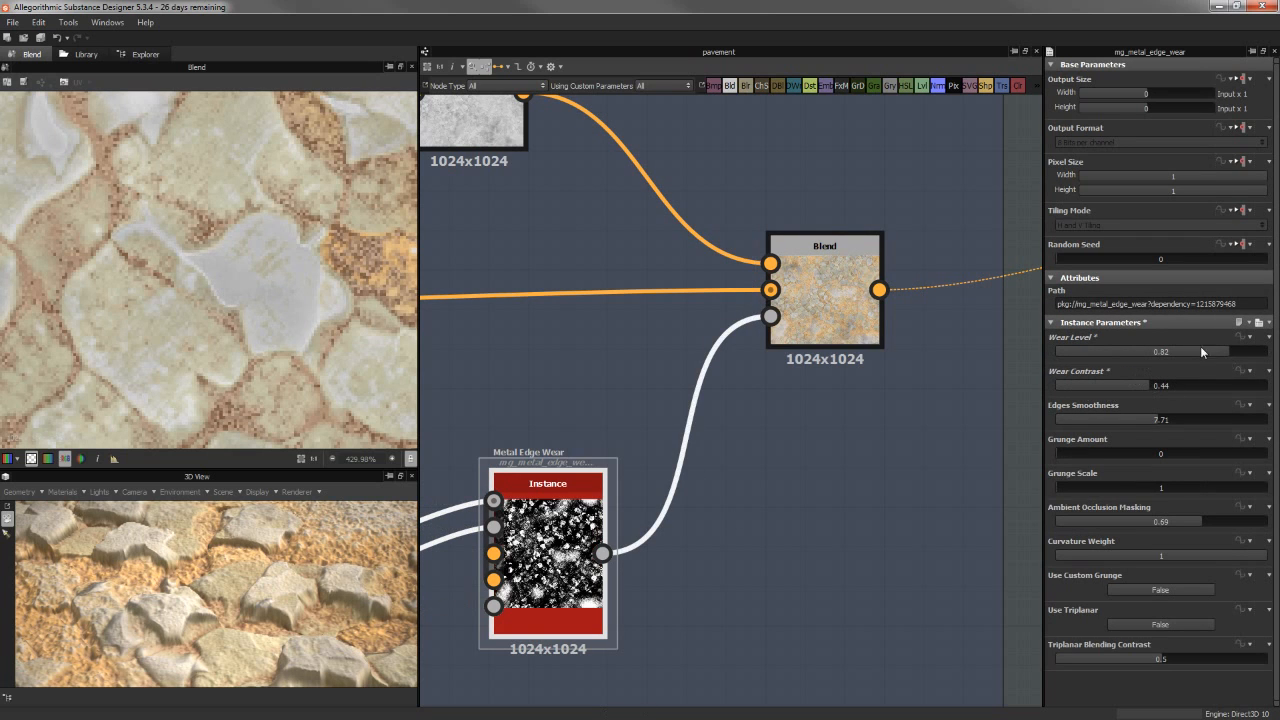
pyautogui.click(1216, 351)
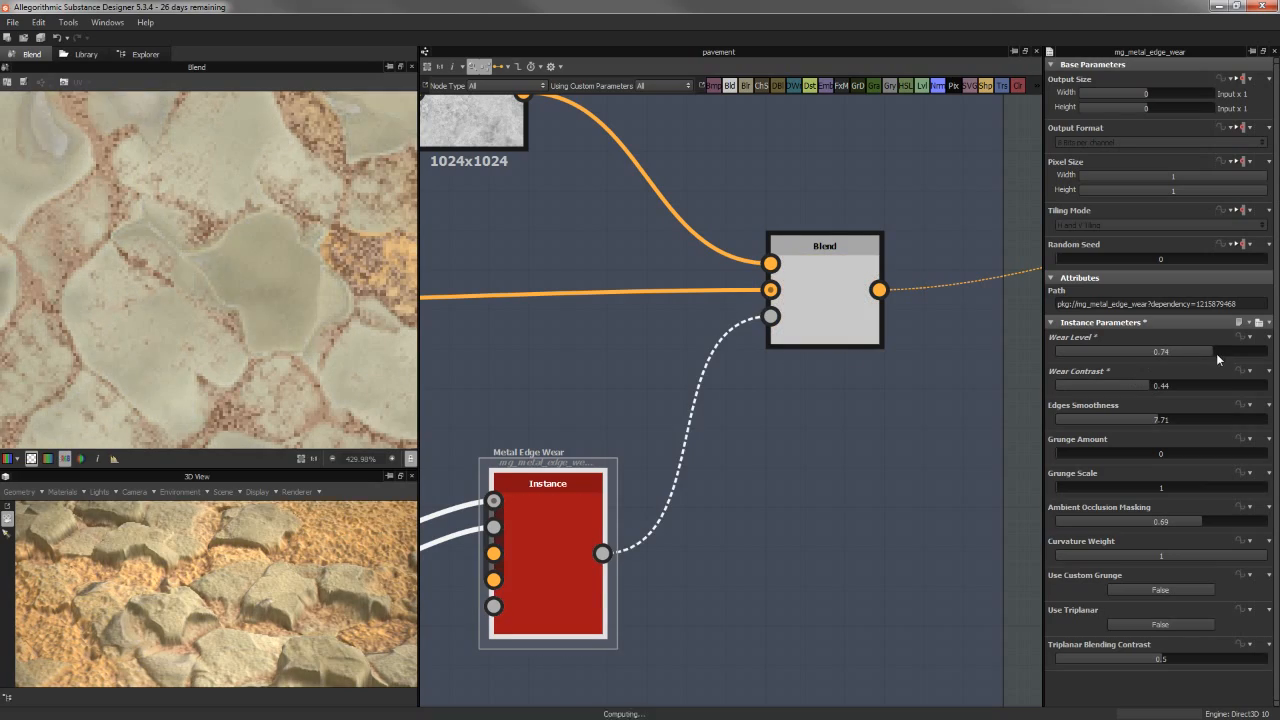
# Examine the increased edge wear across the material in a maximized 3D view, and restore the normal layout.
pyautogui.doubleClick(195, 477)
pyautogui.scroll(-5, 433, 415)
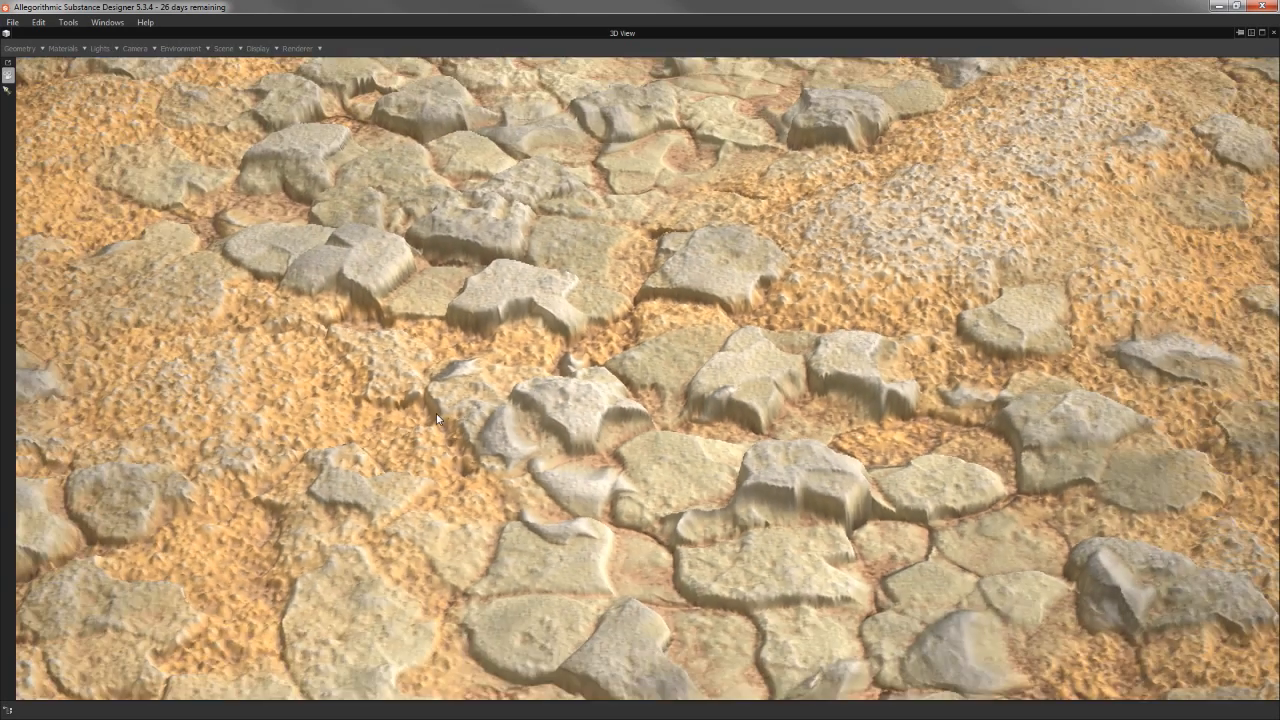
pyautogui.scroll(-4, 436, 414)
pyautogui.moveTo(568, 363); pyautogui.dragTo(574, 382)
pyautogui.scroll(-4, 579, 361)
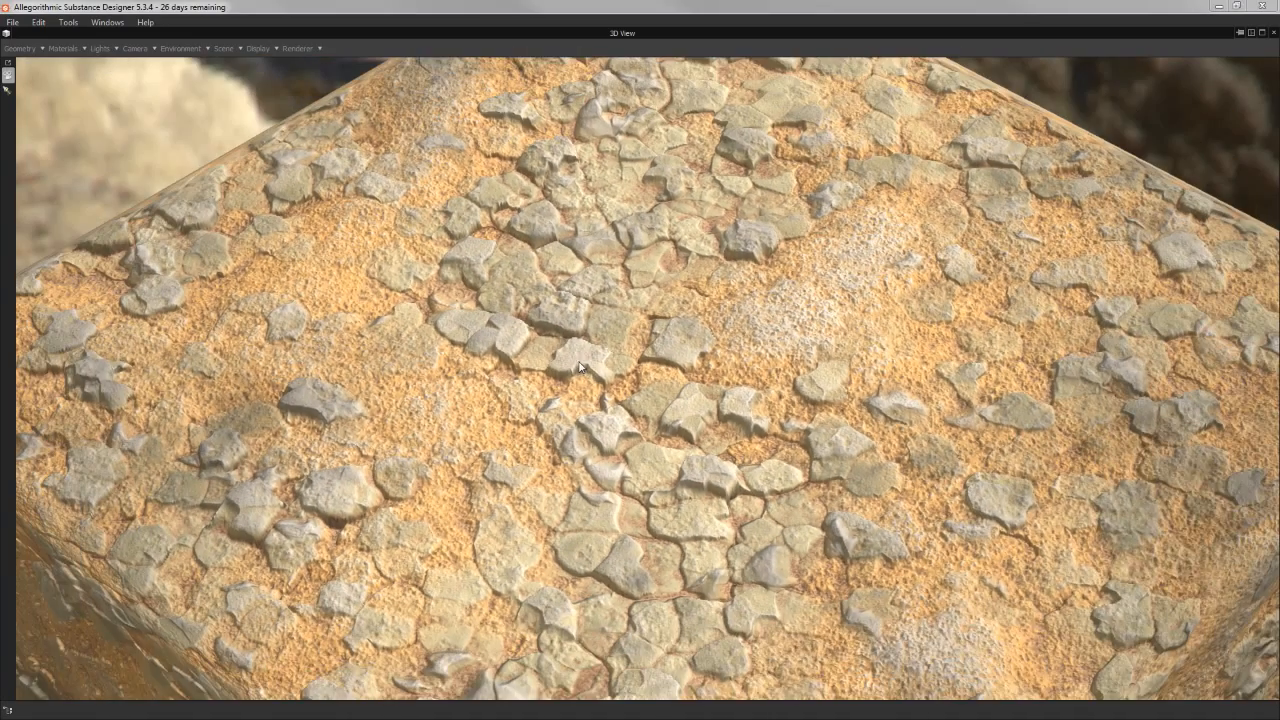
pyautogui.scroll(-2, 804, 286)
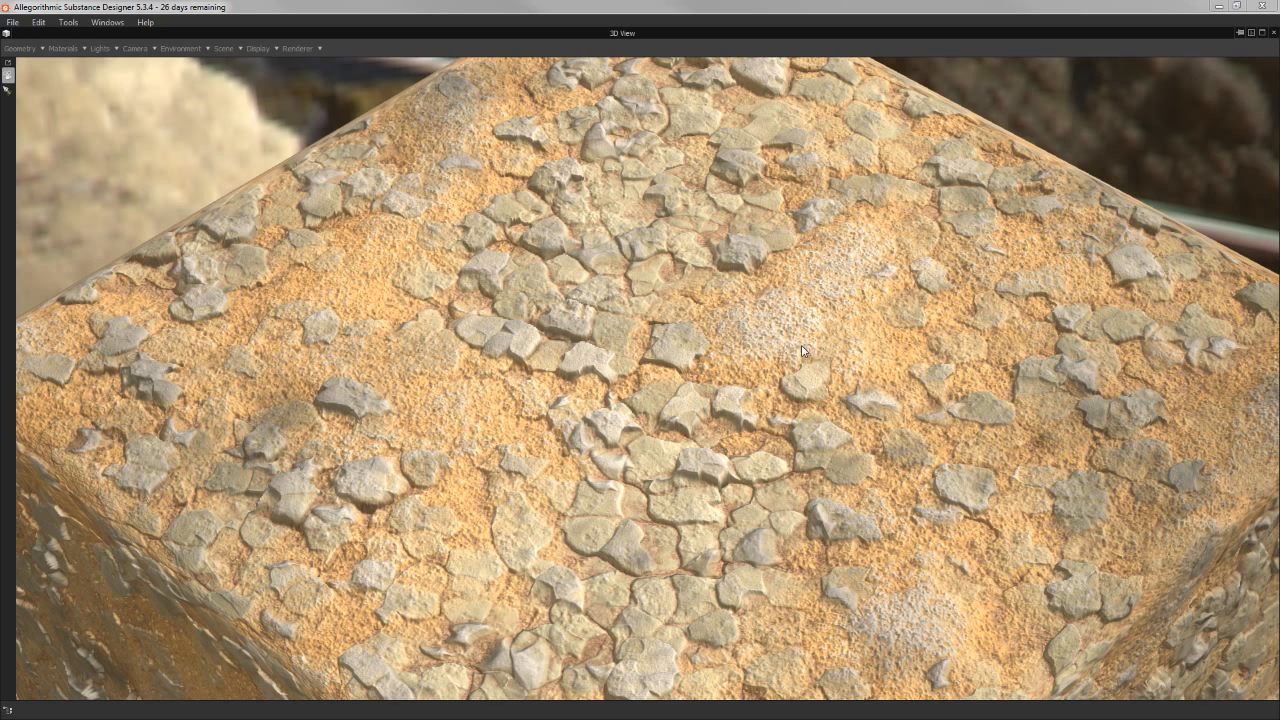
pyautogui.doubleClick(616, 34)
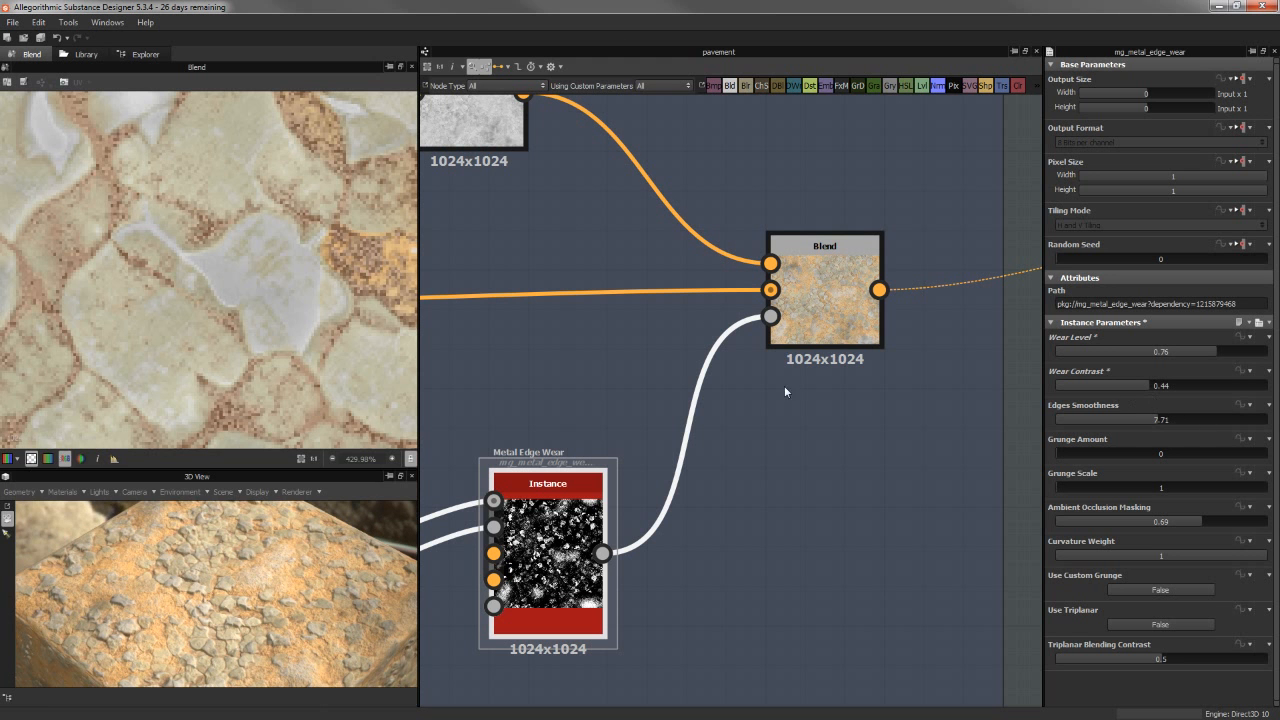
# Try a Wear Contrast of 0.16 and a Wear Level of 0.19 on Metal Edge Wear, and undo both changes.
pyautogui.moveTo(1129, 384); pyautogui.dragTo(1090, 384)
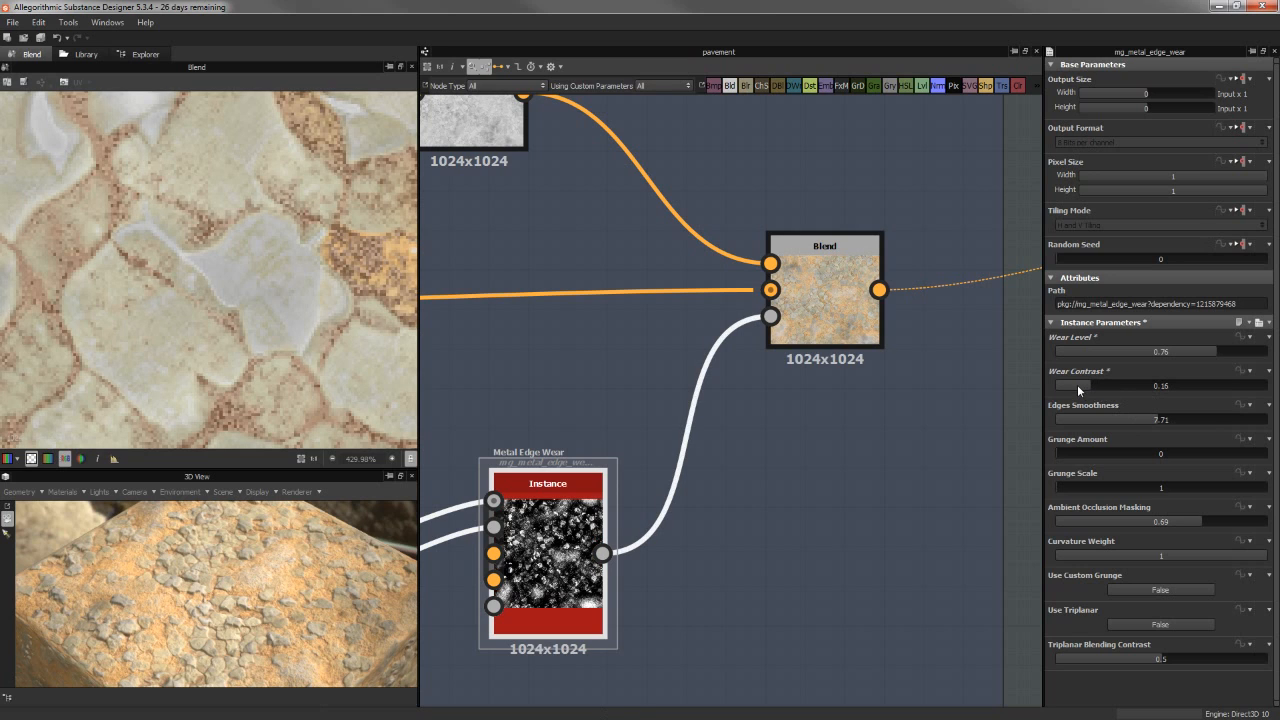
pyautogui.moveTo(1193, 350); pyautogui.dragTo(1095, 349)
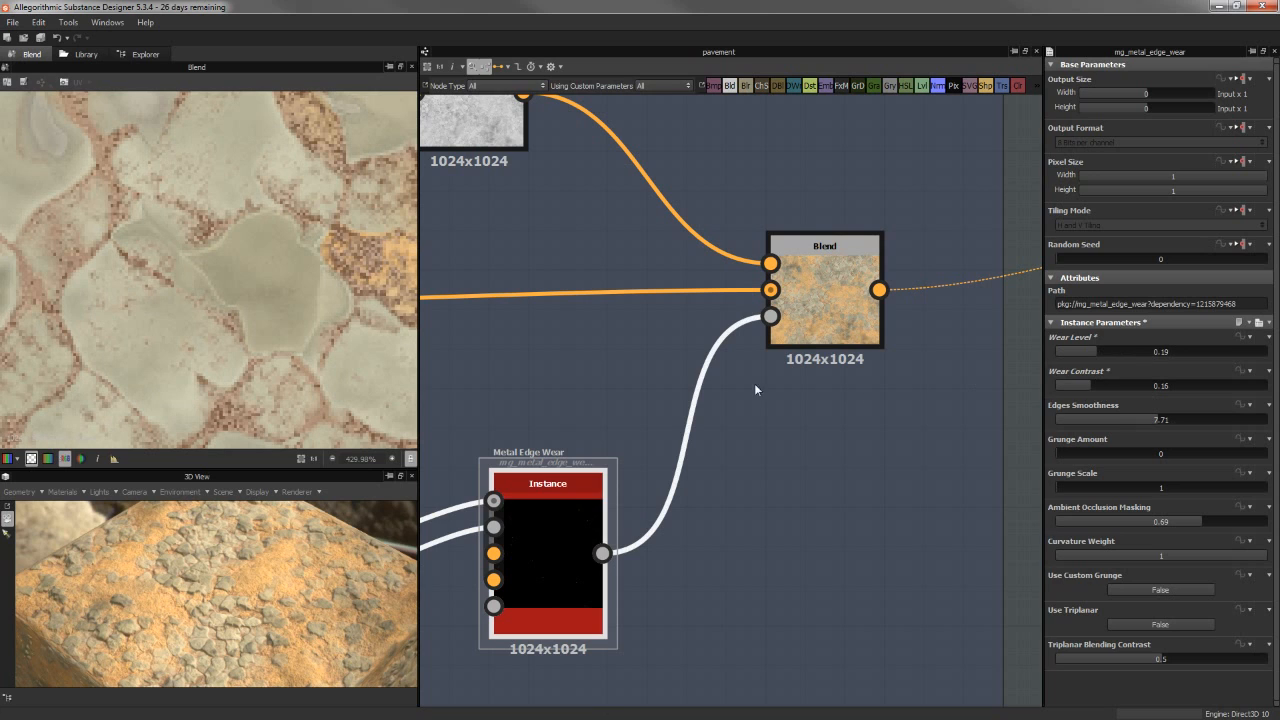
pyautogui.hotkey('ctrl', 'z')
pyautogui.hotkey('ctrl', 'z')
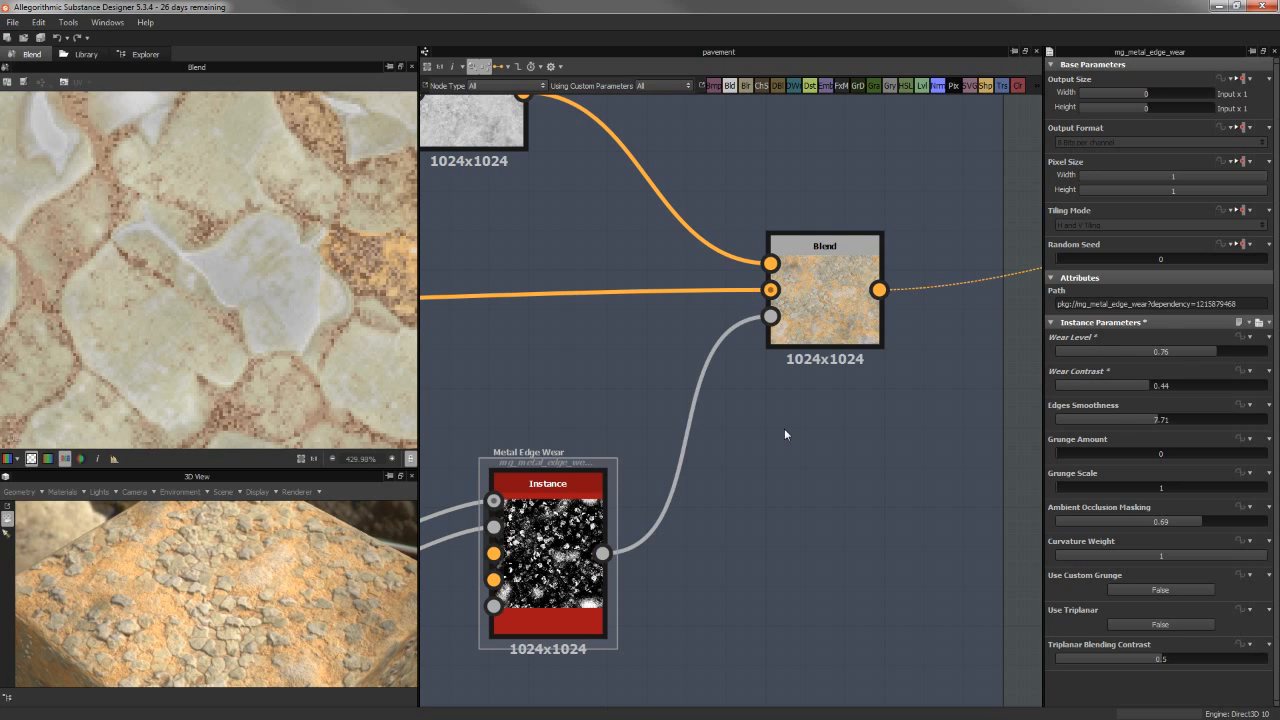
# Reduce the Metal Edge Wear node's Wear Level to 0.4 and check the stones in the 3D view.
pyautogui.hotkey('ctrl', 'z')
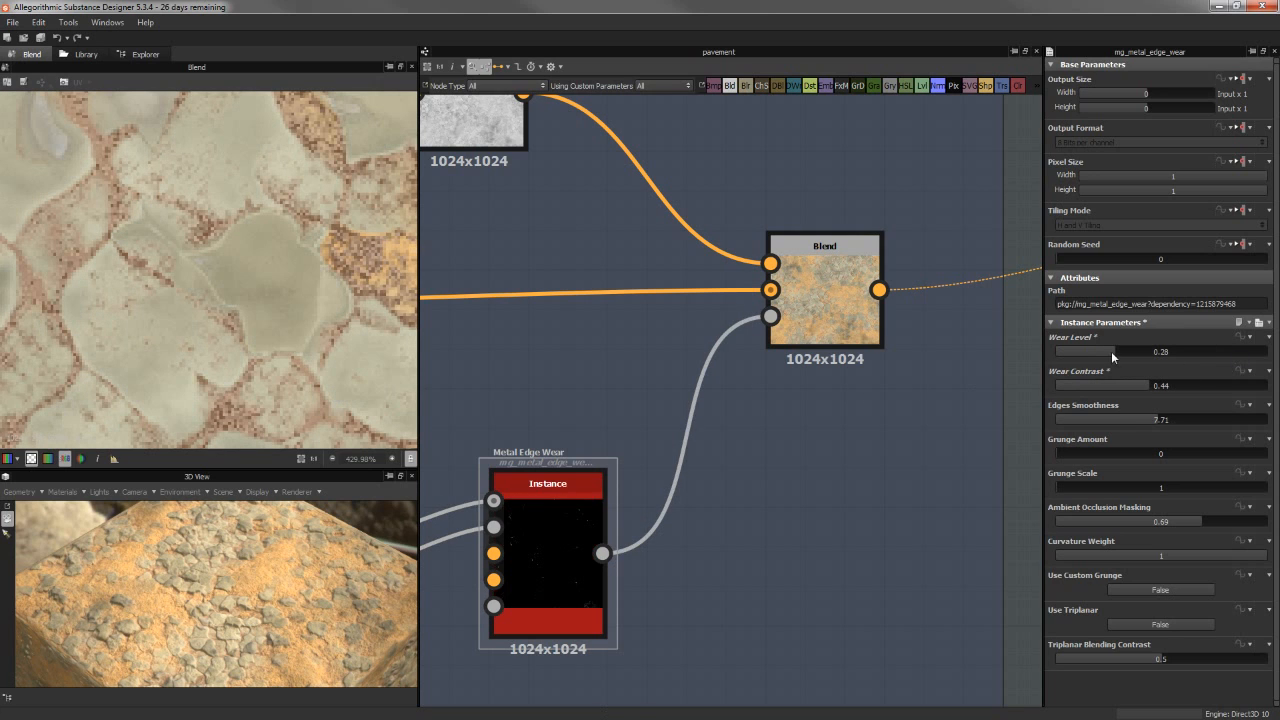
pyautogui.moveTo(1111, 351); pyautogui.dragTo(1138, 352)
pyautogui.scroll(5, 232, 567)
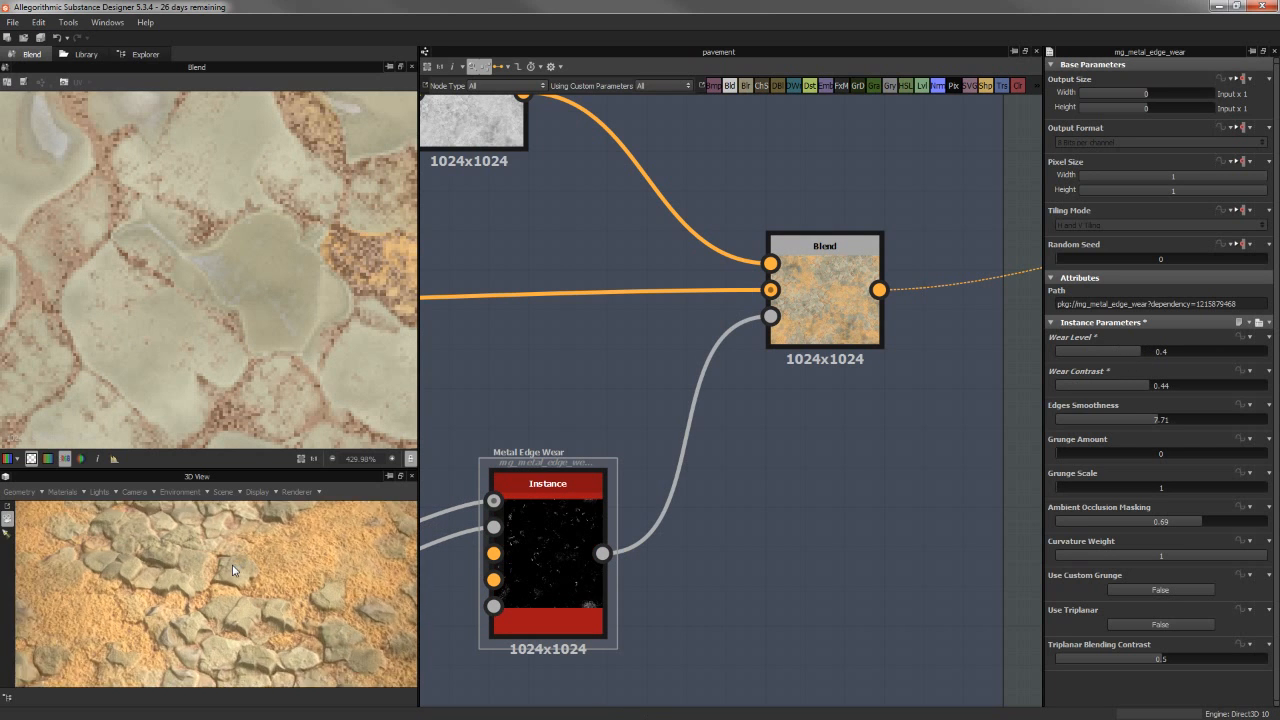
pyautogui.moveTo(232, 570); pyautogui.dragTo(215, 570)
# Follow the Edge Highlight Blend's connection to the Base Color output node and preview that output.
pyautogui.moveTo(809, 446); pyautogui.dragTo(732, 463, button='middle')
pyautogui.click(752, 318)
pyautogui.scroll(-5, 842, 377)
pyautogui.moveTo(905, 377); pyautogui.dragTo(456, 443, button='middle')
pyautogui.click(739, 345)
pyautogui.moveTo(760, 414); pyautogui.dragTo(938, 415, button='middle')
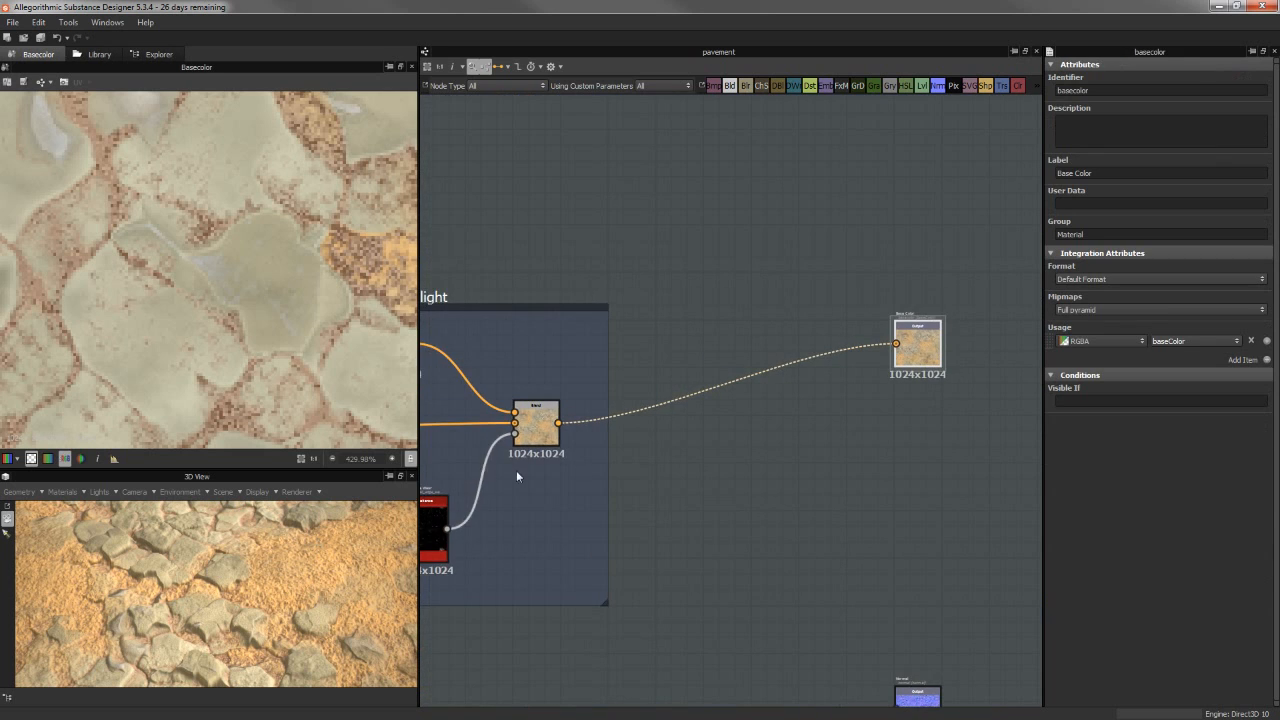
# Review how the Grease and Edge Highlight frames sit beside the Roughness and Height frames and the output nodes.
pyautogui.scroll(-2, 466, 510)
pyautogui.moveTo(636, 530); pyautogui.dragTo(866, 411, button='middle')
pyautogui.scroll(-2, 618, 535)
pyautogui.moveTo(619, 538); pyautogui.dragTo(870, 418, button='middle')
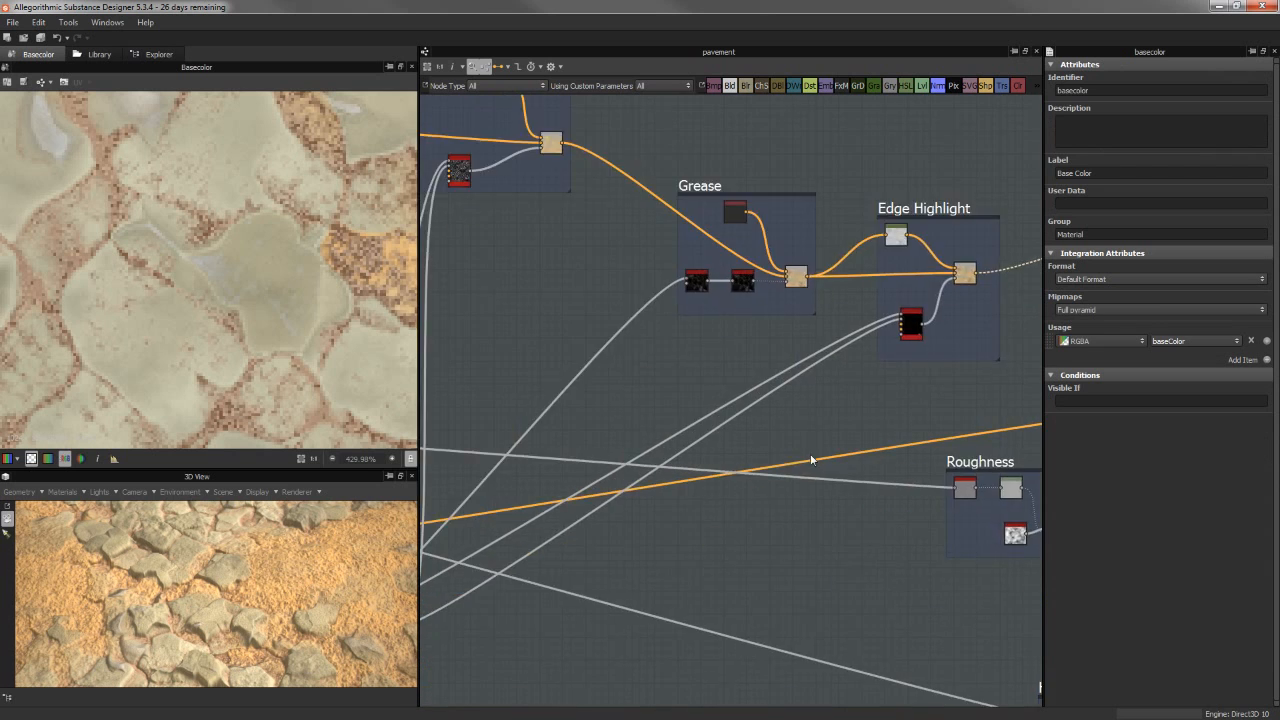
pyautogui.scroll(3, 634, 497)
pyautogui.scroll(-3, 617, 506)
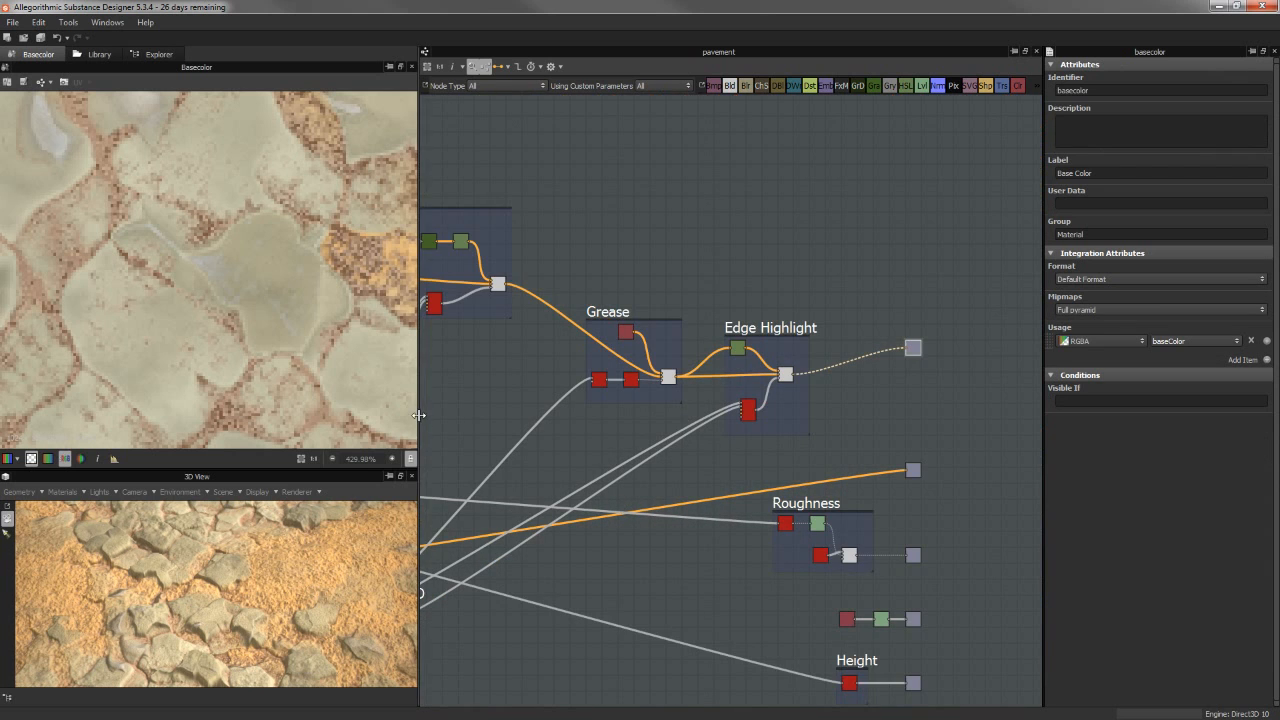
# Widen the graph area and locate the Normals and Curvature & AO frames.
pyautogui.moveTo(419, 411); pyautogui.dragTo(340, 411)
pyautogui.moveTo(486, 429); pyautogui.dragTo(850, 372, button='middle')
pyautogui.moveTo(615, 411); pyautogui.dragTo(665, 401, button='middle')
pyautogui.scroll(2, 584, 436)
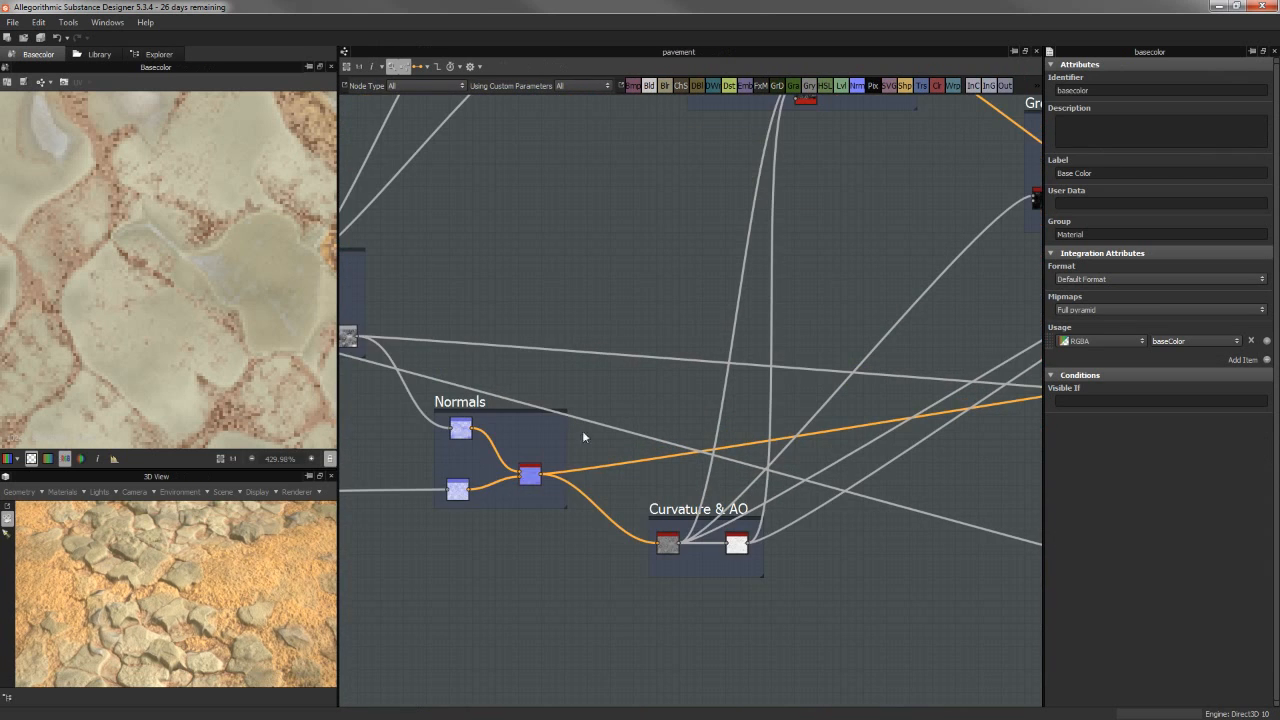
pyautogui.moveTo(530, 478); pyautogui.dragTo(275, 475, button='middle')
# Select the Normal output node and trace its connection back to the combined node in the Normals frame.
pyautogui.moveTo(894, 428); pyautogui.dragTo(517, 480, button='middle')
pyautogui.click(831, 382)
pyautogui.moveTo(582, 405); pyautogui.dragTo(976, 341, button='middle')
pyautogui.scroll(2, 460, 456)
pyautogui.moveTo(457, 462); pyautogui.dragTo(767, 487, button='middle')
pyautogui.scroll(2, 557, 472)
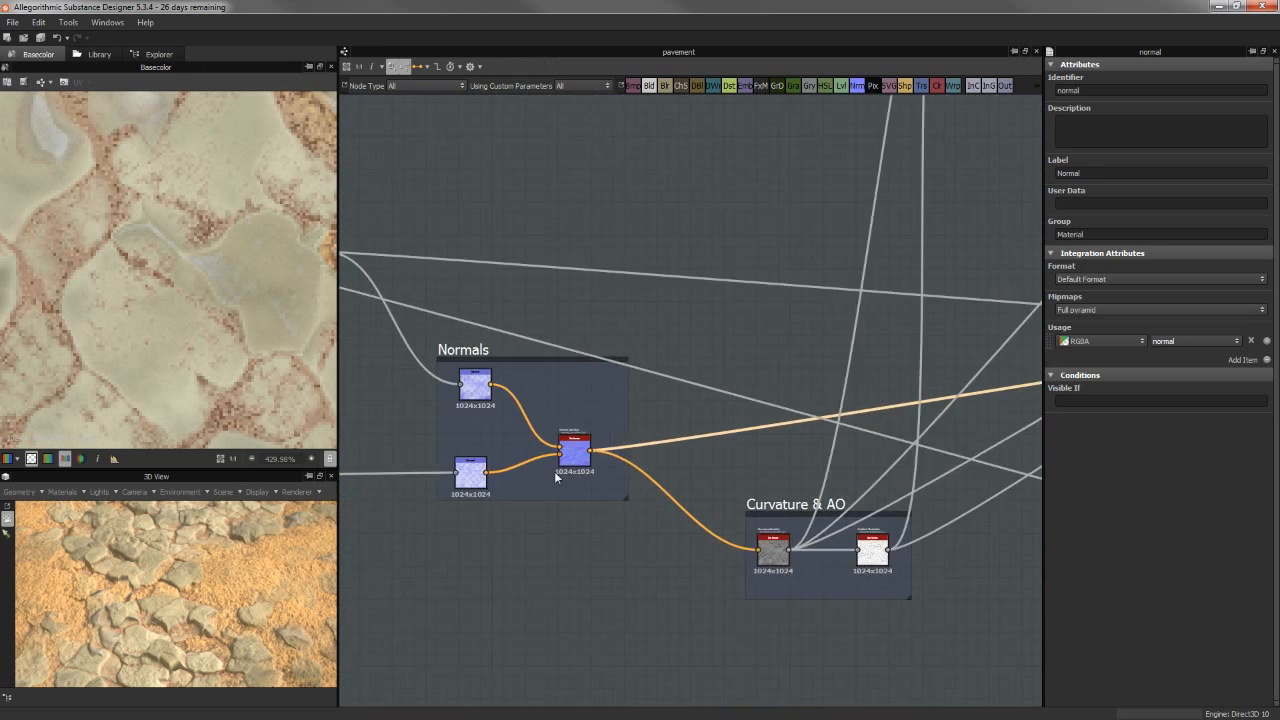
pyautogui.moveTo(706, 439); pyautogui.dragTo(525, 425, button='middle')
# Find the Ground MS frame upstream of the Normals and preview its Blend node's full grayscale result.
pyautogui.scroll(-6, 700, 461)
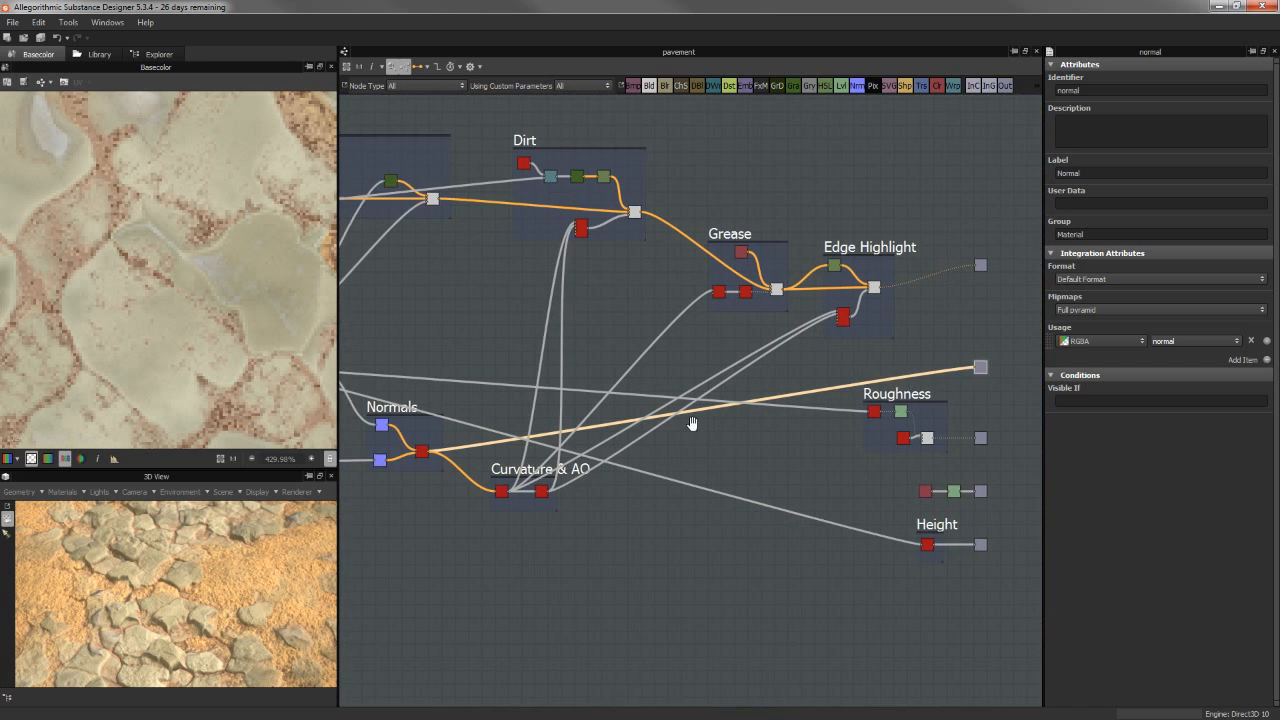
pyautogui.moveTo(691, 423); pyautogui.dragTo(583, 423, button='middle')
pyautogui.scroll(1, 790, 430)
pyautogui.scroll(2, 790, 436)
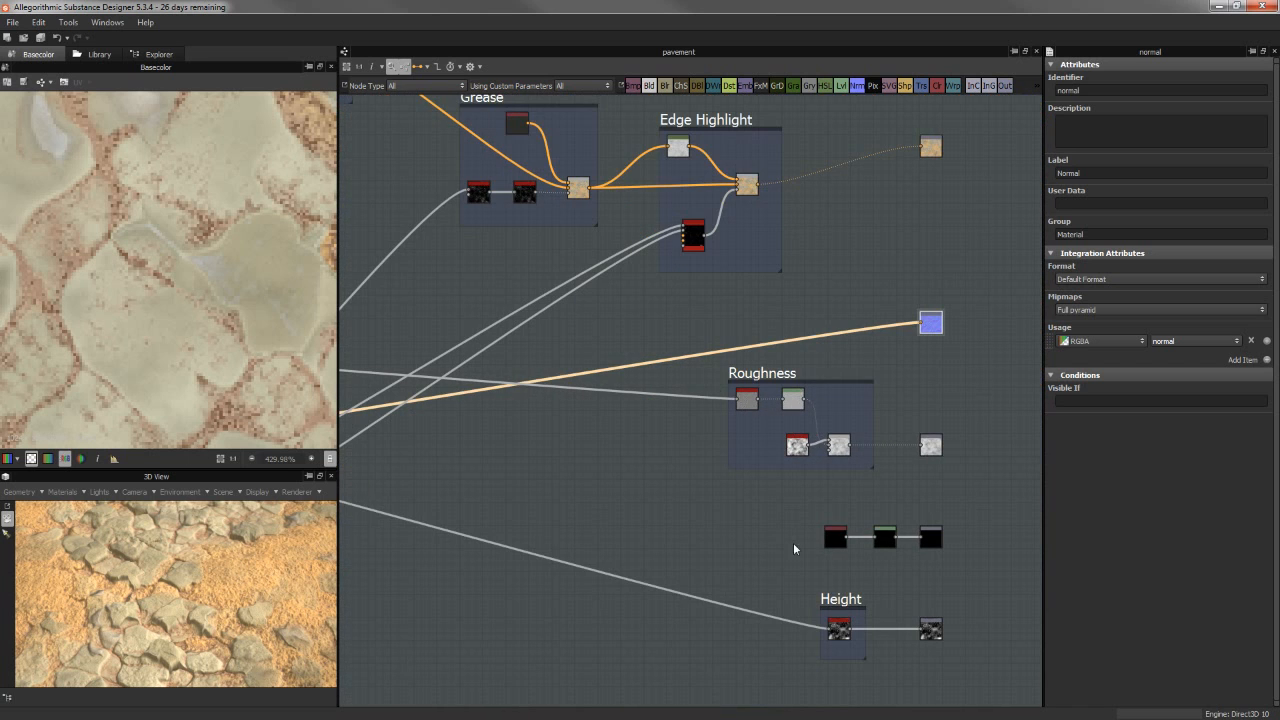
pyautogui.moveTo(575, 534); pyautogui.dragTo(1044, 605, button='middle')
pyautogui.moveTo(491, 461); pyautogui.dragTo(978, 501, button='middle')
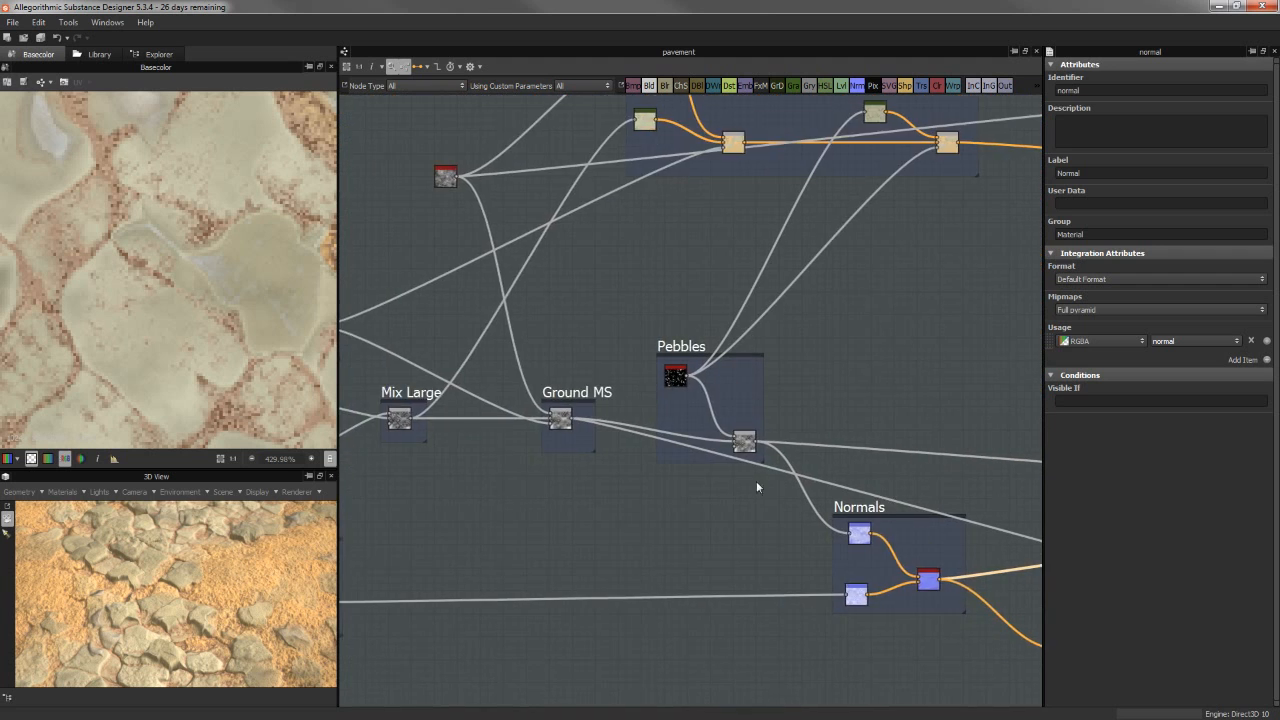
pyautogui.scroll(2, 760, 480)
pyautogui.moveTo(657, 459); pyautogui.dragTo(713, 469, button='middle')
pyautogui.click(523, 415)
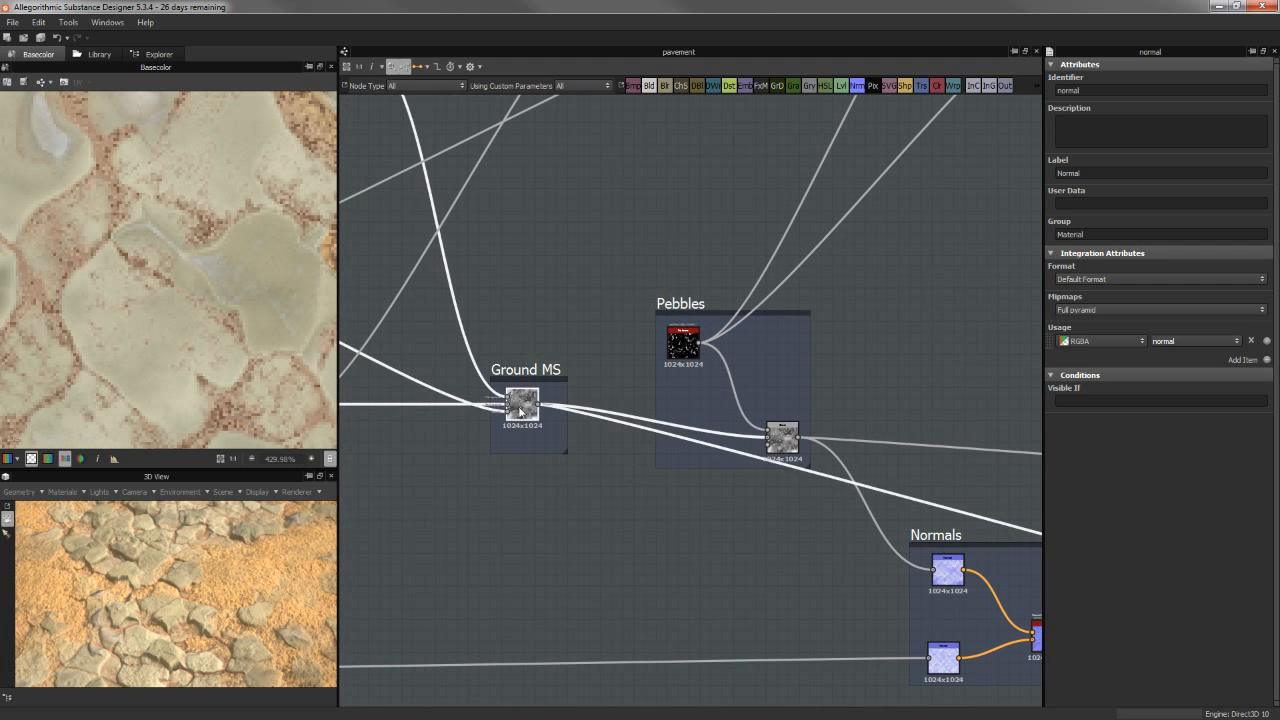
pyautogui.scroll(5, 497, 385)
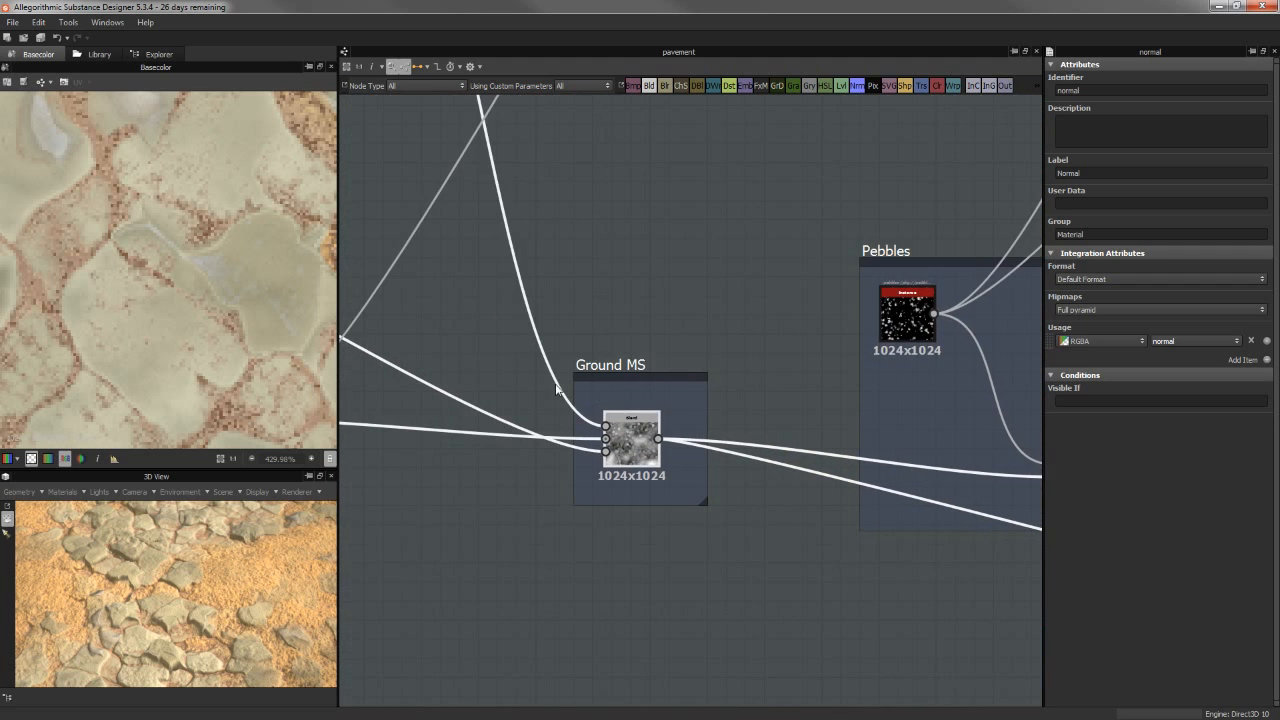
pyautogui.scroll(1, 618, 452)
pyautogui.doubleClick(618, 452)
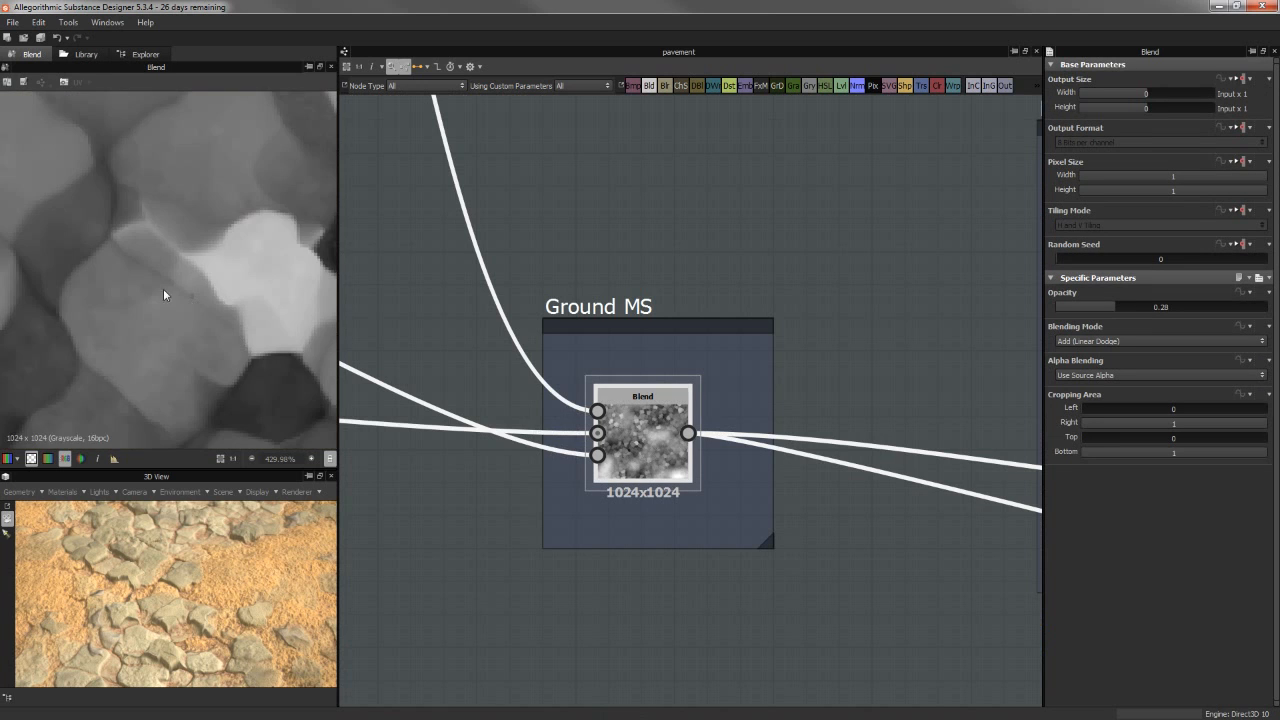
pyautogui.scroll(-3, 170, 250)
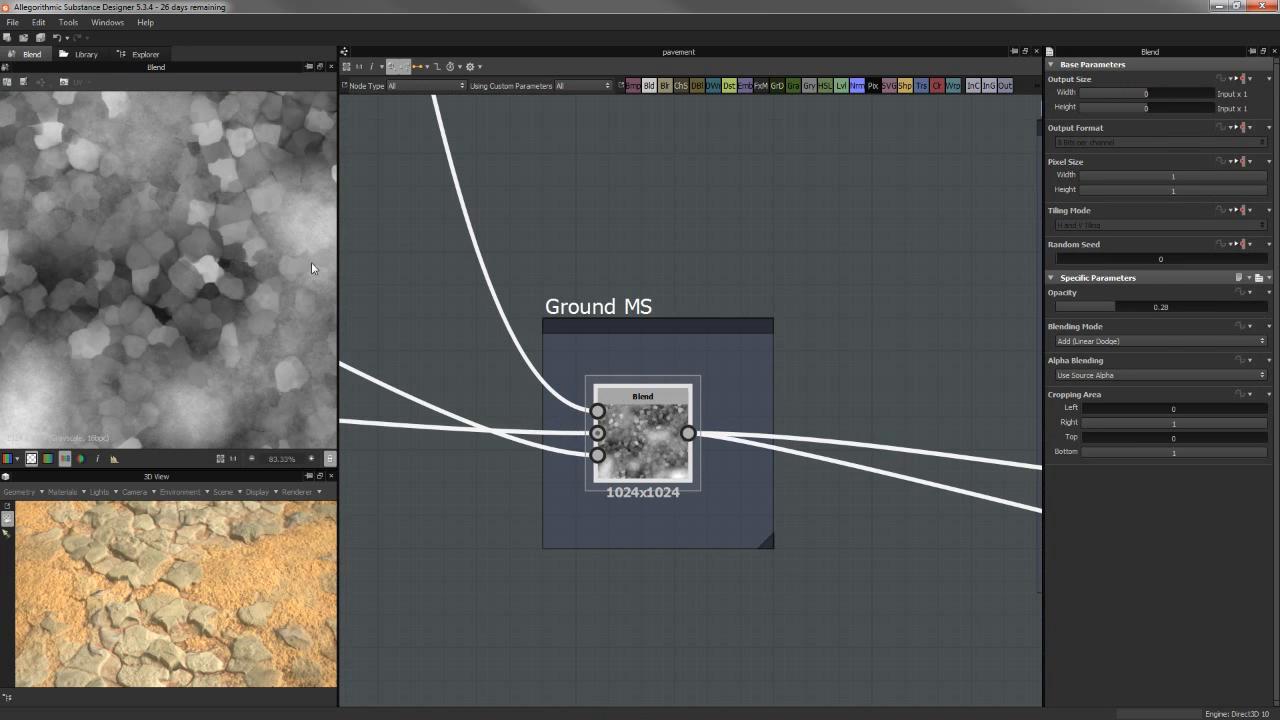
# Follow the Ground MS connection to the Height frame and preview its Histogram Scan node.
pyautogui.scroll(-4, 682, 477)
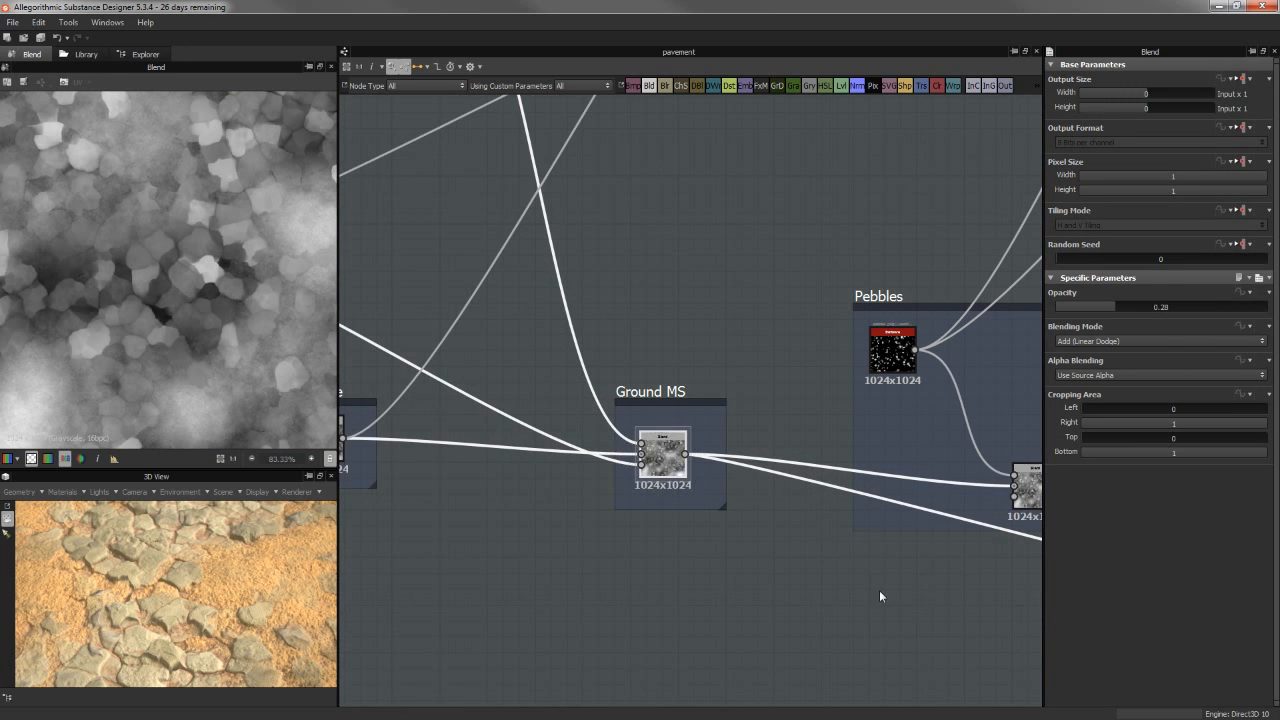
pyautogui.scroll(-2, 880, 596)
pyautogui.moveTo(870, 590); pyautogui.dragTo(365, 437, button='middle')
pyautogui.scroll(-2, 800, 535)
pyautogui.moveTo(852, 546); pyautogui.dragTo(746, 498, button='middle')
pyautogui.scroll(2, 859, 535)
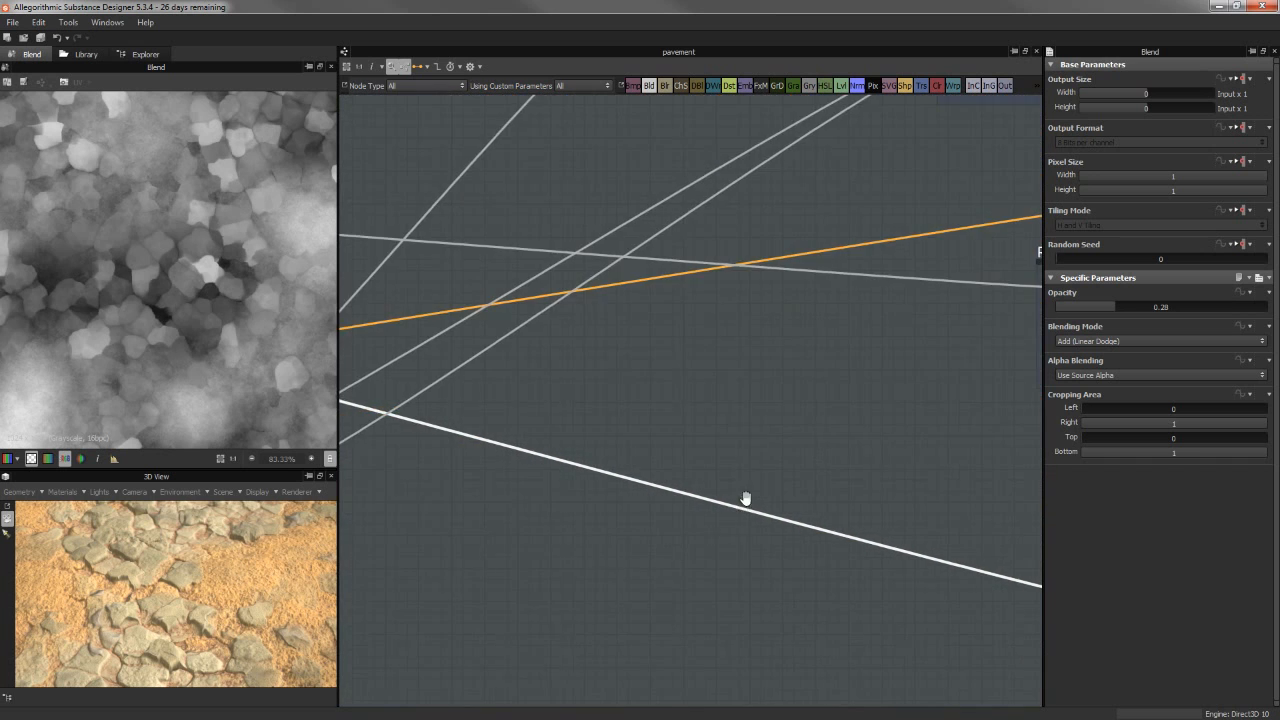
pyautogui.scroll(-3, 745, 498)
pyautogui.scroll(5, 726, 520)
pyautogui.click(725, 524)
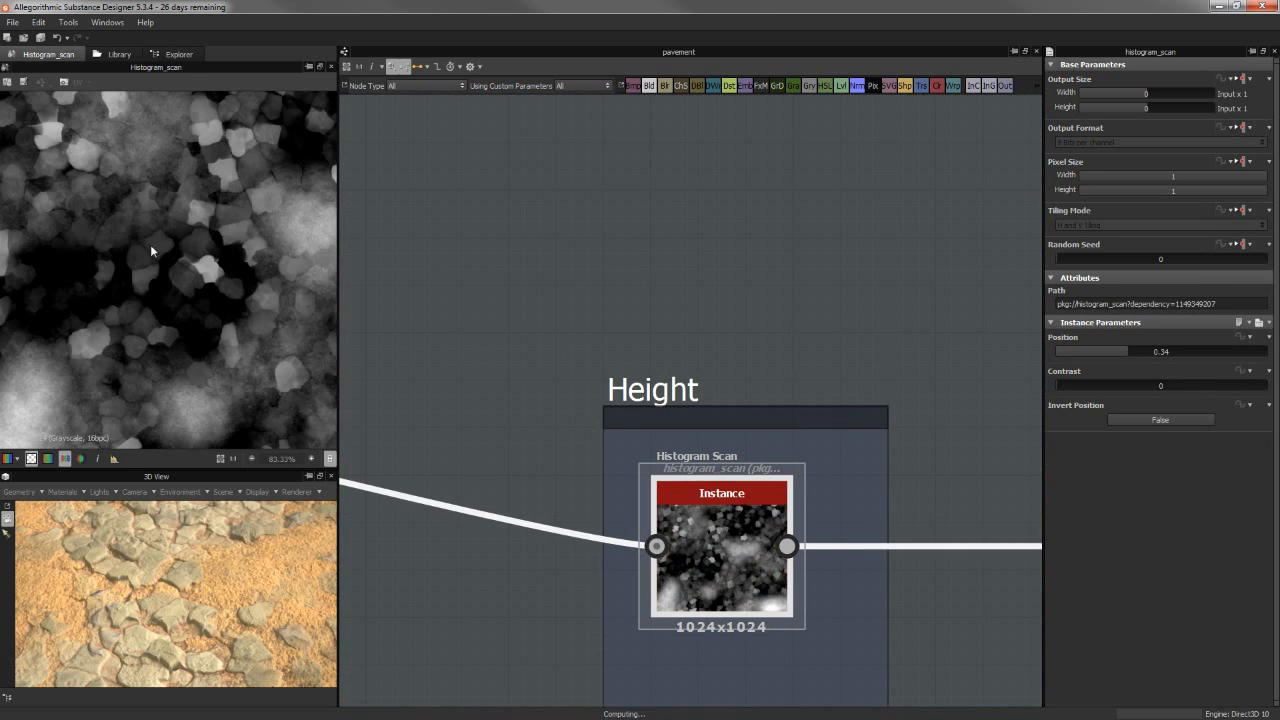
pyautogui.moveTo(211, 305); pyautogui.dragTo(151, 324, button='middle')
# Check the Histogram Scan's link to the Height output node and return to the Histogram Scan's parameters.
pyautogui.moveTo(725, 466); pyautogui.dragTo(330, 360, button='middle')
pyautogui.scroll(-2, 686, 406)
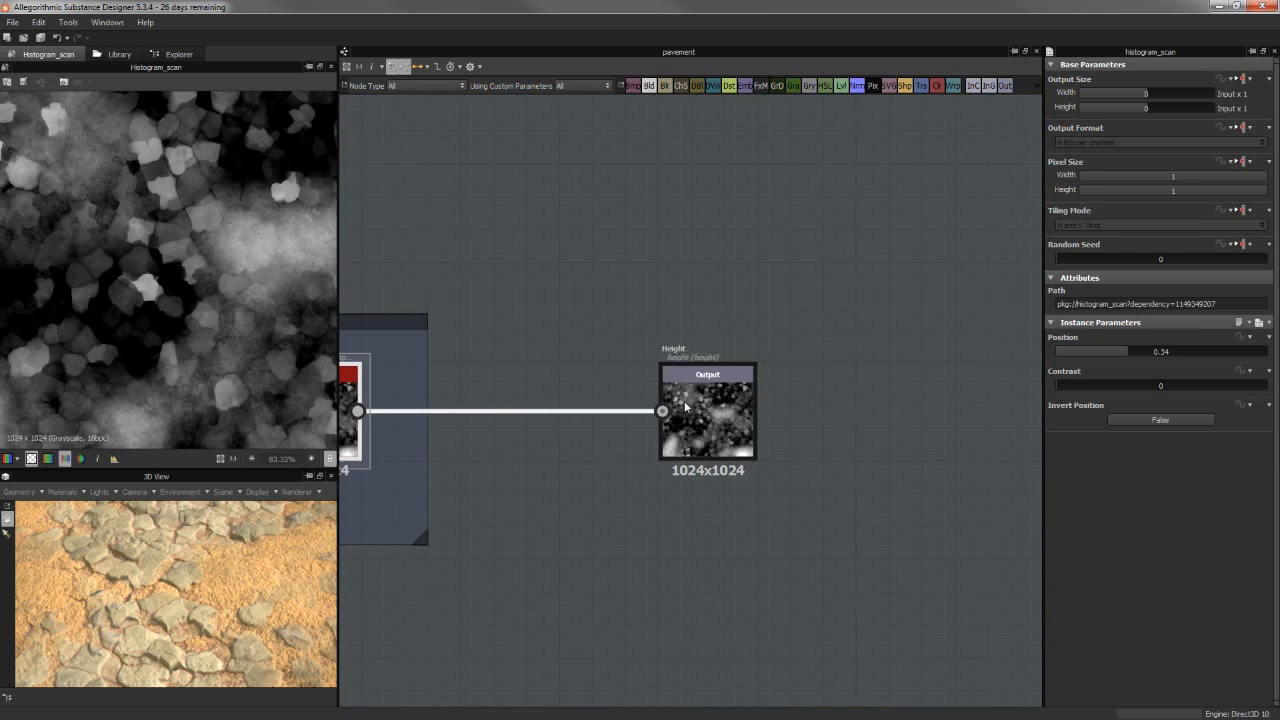
pyautogui.click(685, 405)
pyautogui.moveTo(490, 328); pyautogui.dragTo(738, 383, button='middle')
pyautogui.click(599, 468)
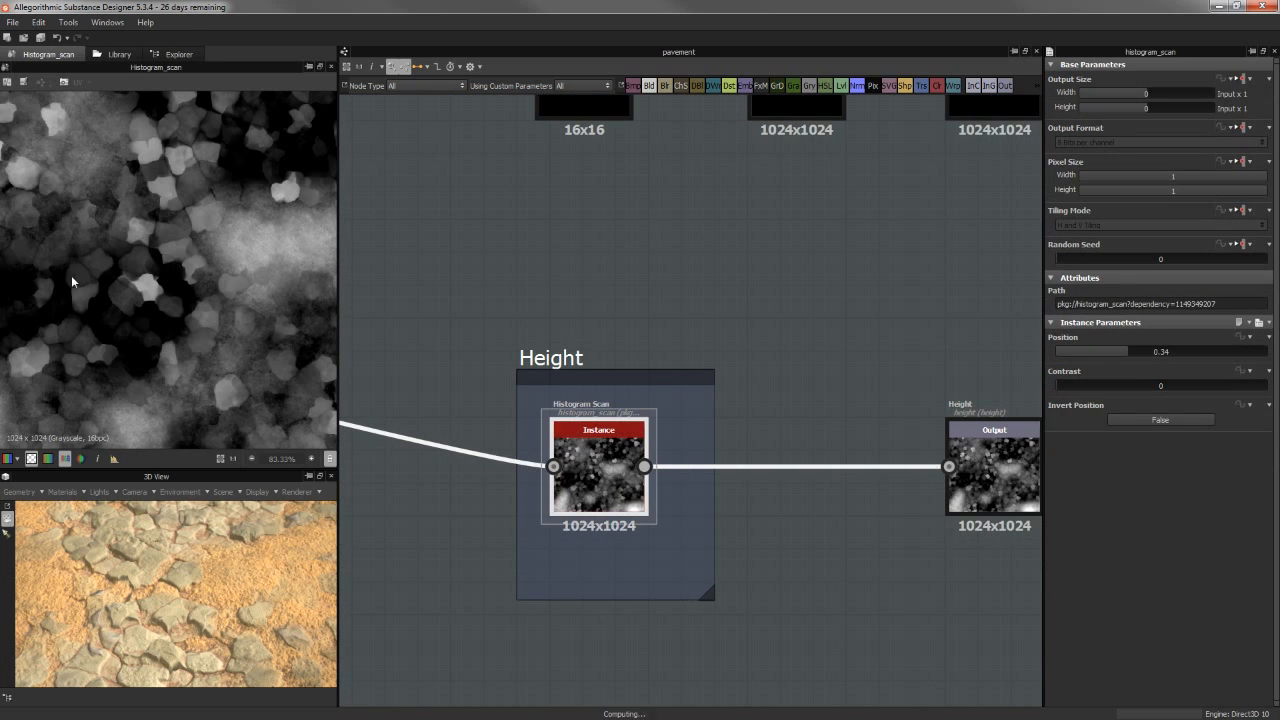
# Try Position values of 0.84 and 0.12 on the Height frame's Histogram Scan.
pyautogui.scroll(3, 71, 275)
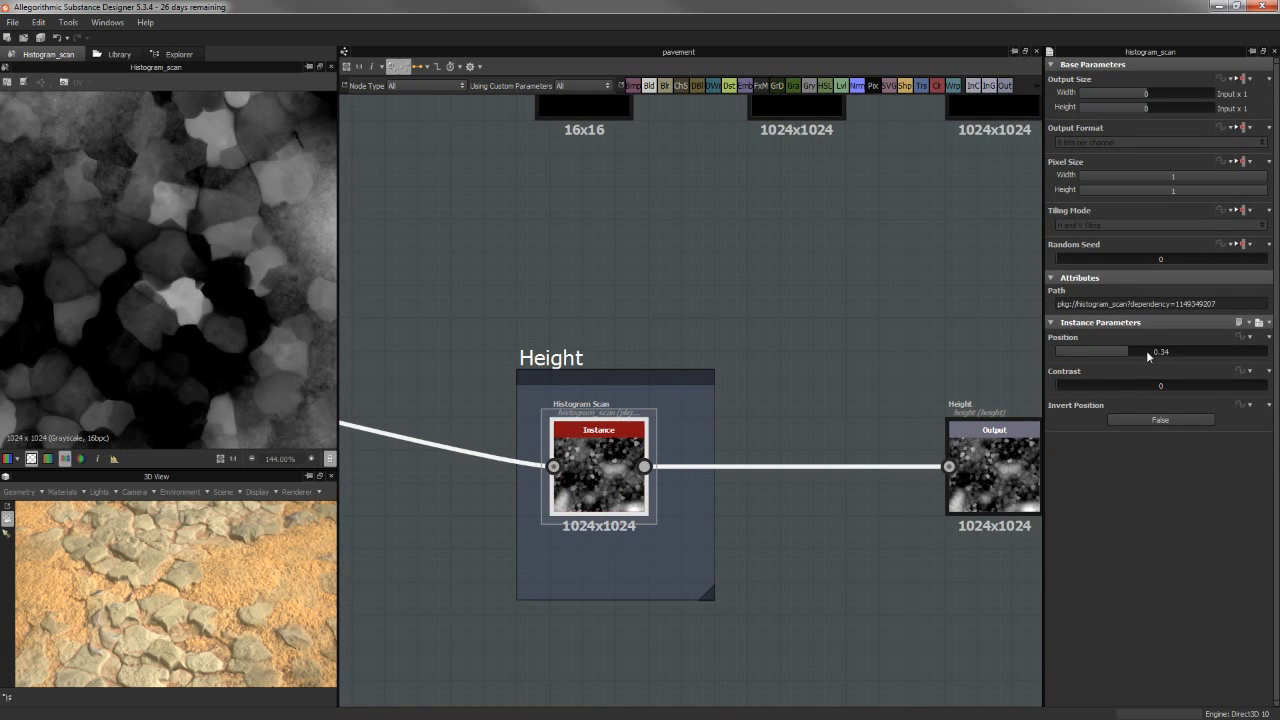
pyautogui.moveTo(1147, 353); pyautogui.dragTo(1233, 351)
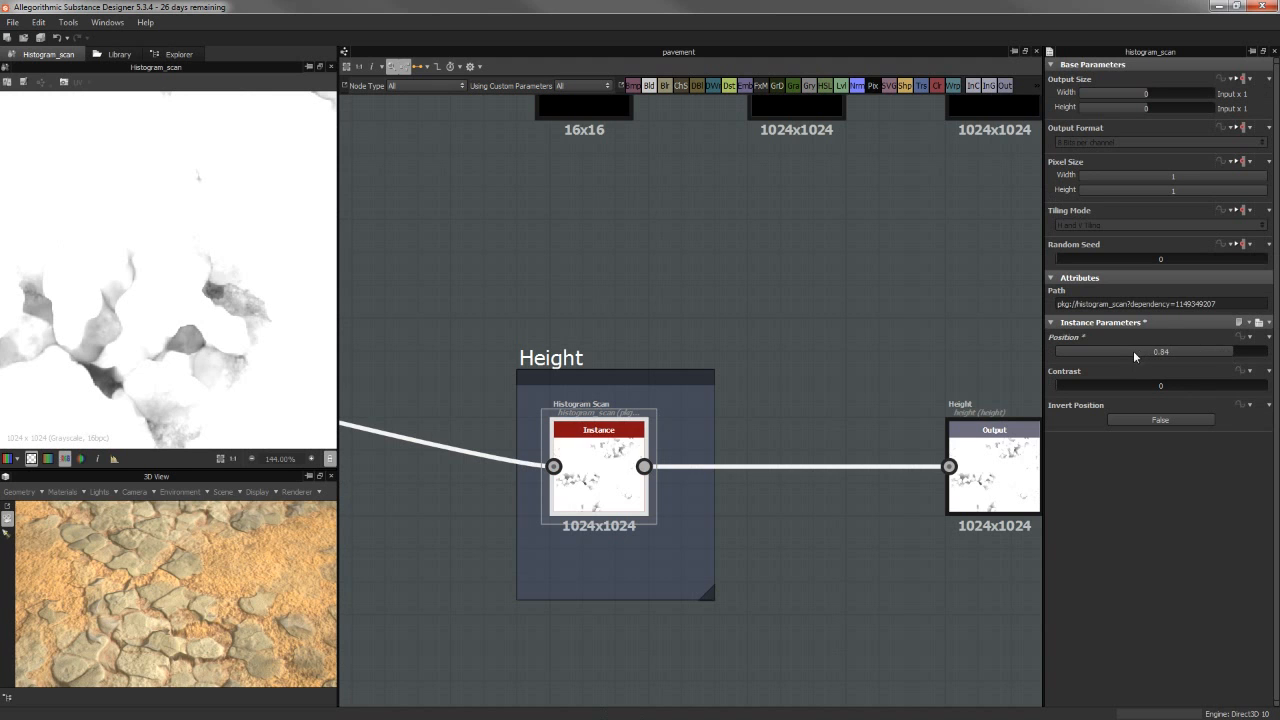
pyautogui.moveTo(1133, 351); pyautogui.dragTo(1081, 351)
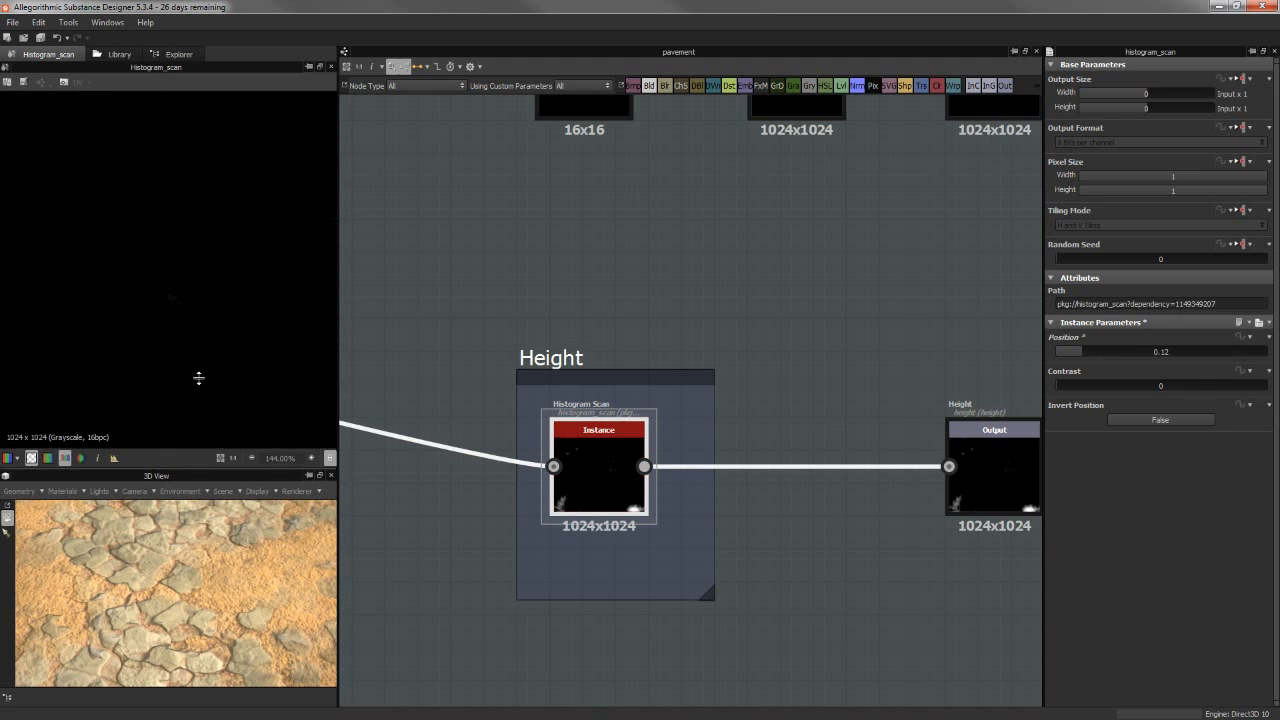
# Enlarge the 3D view in both directions and frame the stones up close to judge the displacement.
pyautogui.moveTo(163, 470); pyautogui.dragTo(170, 226)
pyautogui.moveTo(339, 281); pyautogui.dragTo(742, 322)
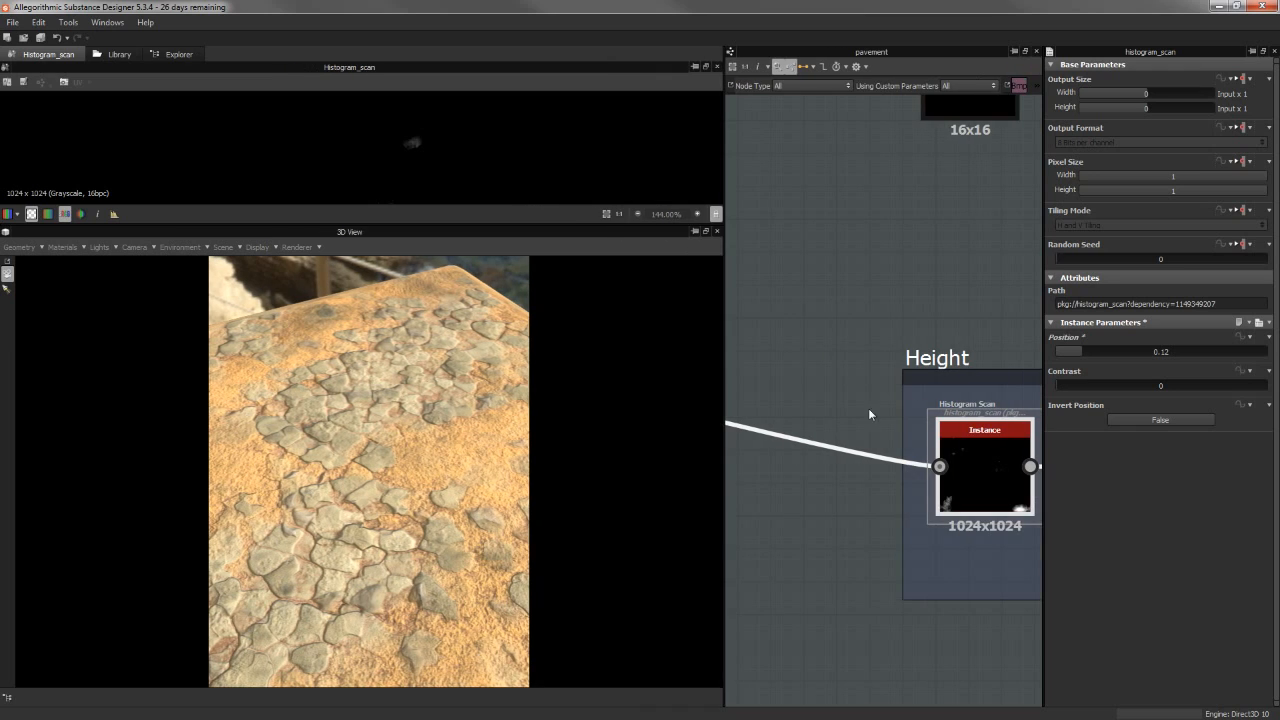
pyautogui.scroll(-4, 368, 508)
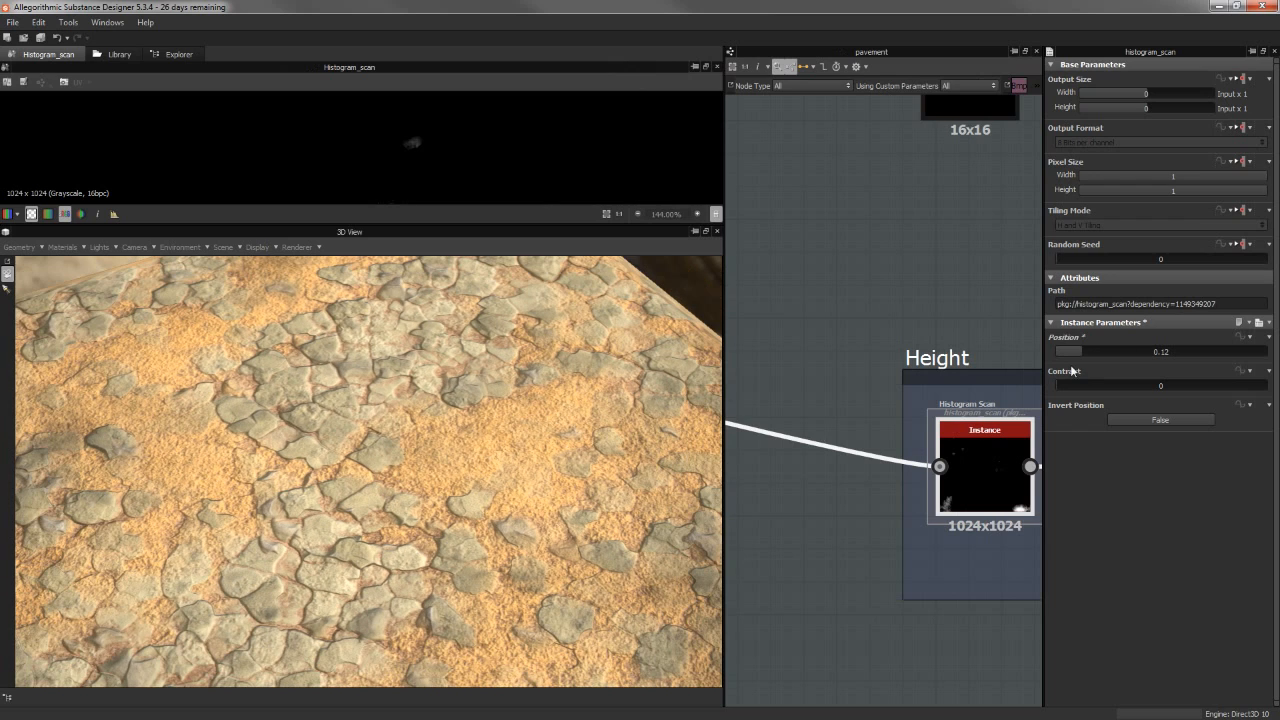
pyautogui.scroll(2, 402, 444)
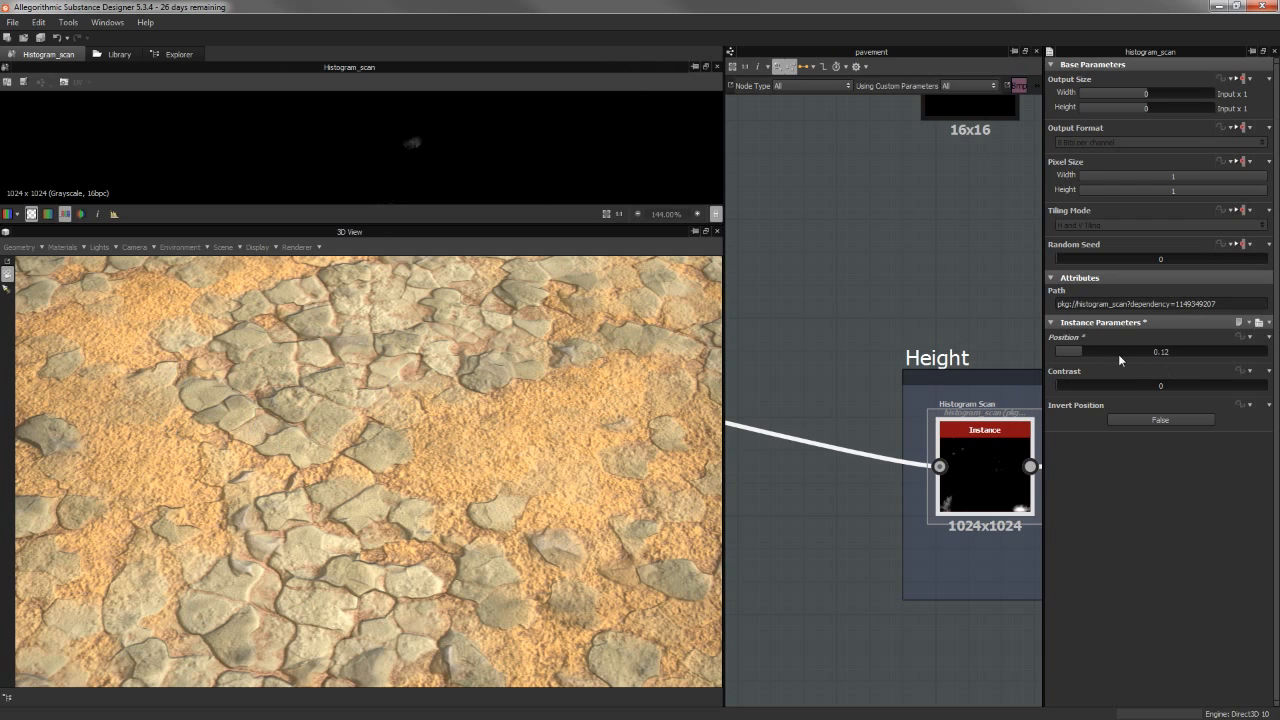
# Try Histogram Scan Position values of 0.42, 0.6 and 0.54, inspecting the stones' displacement from a lower angle.
pyautogui.moveTo(1118, 354); pyautogui.dragTo(1142, 351)
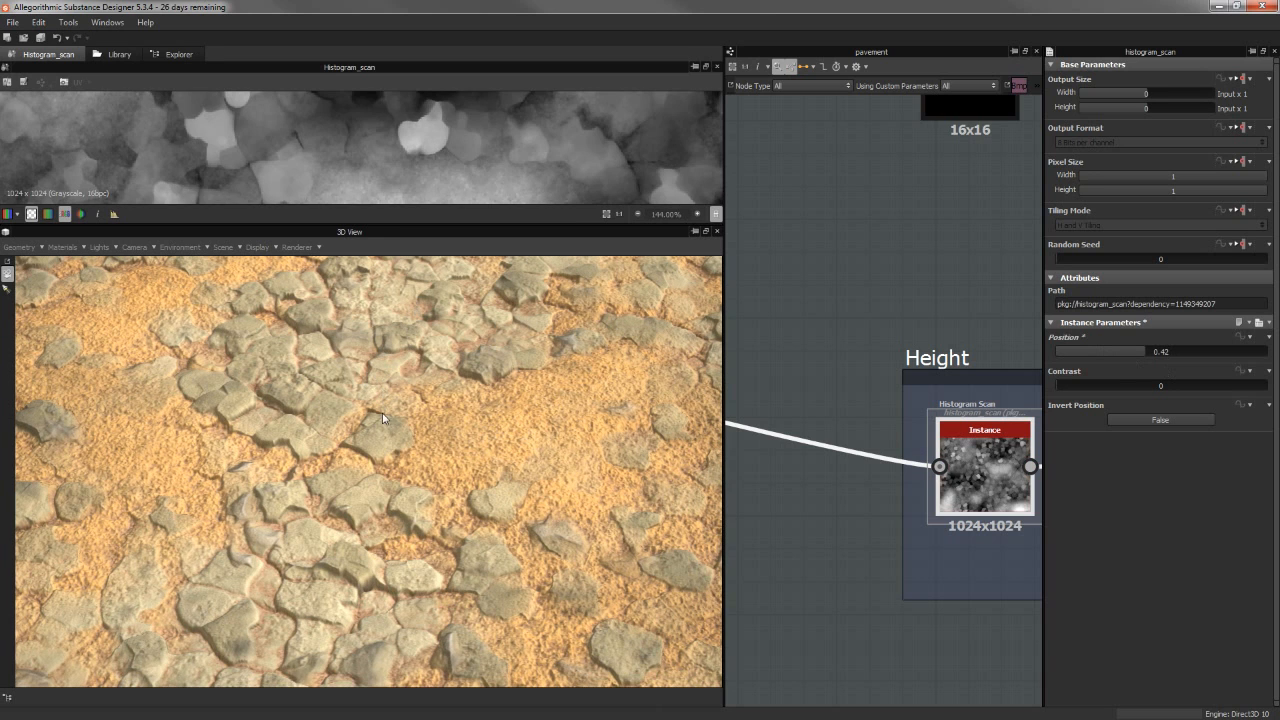
pyautogui.moveTo(1156, 352); pyautogui.dragTo(1183, 352)
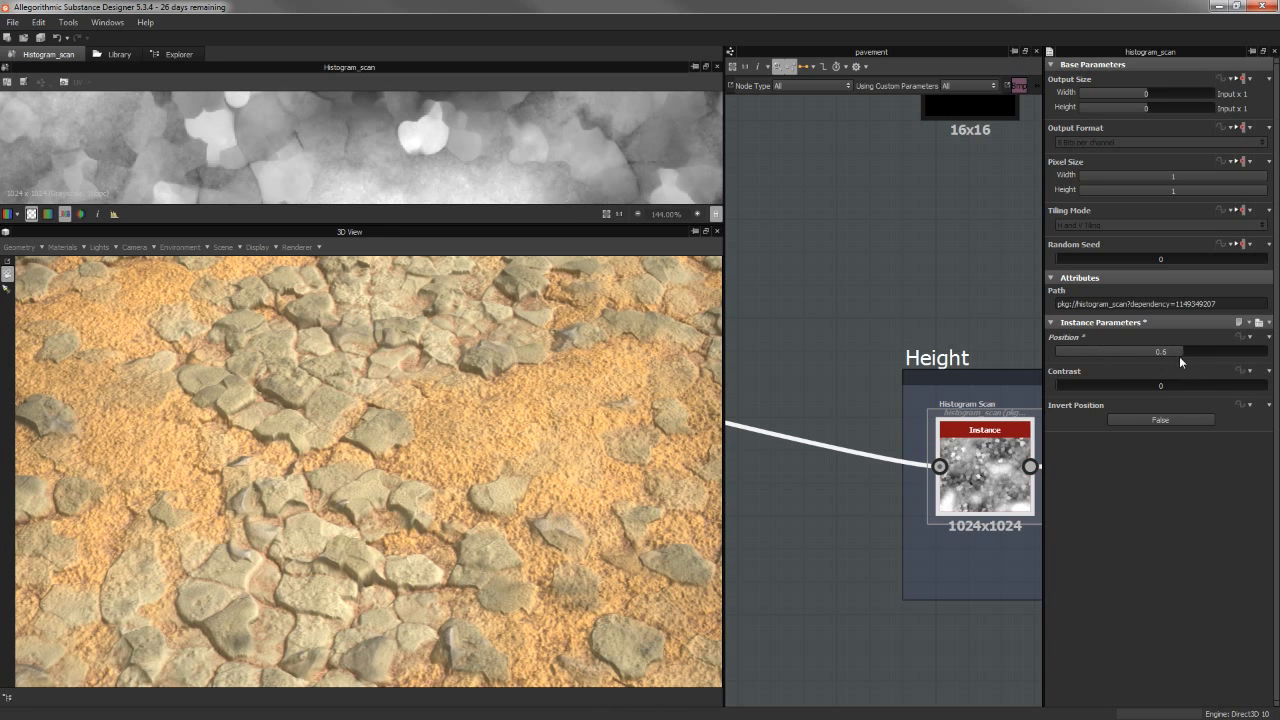
pyautogui.moveTo(1179, 356); pyautogui.dragTo(1170, 350)
pyautogui.moveTo(480, 458); pyautogui.dragTo(466, 346)
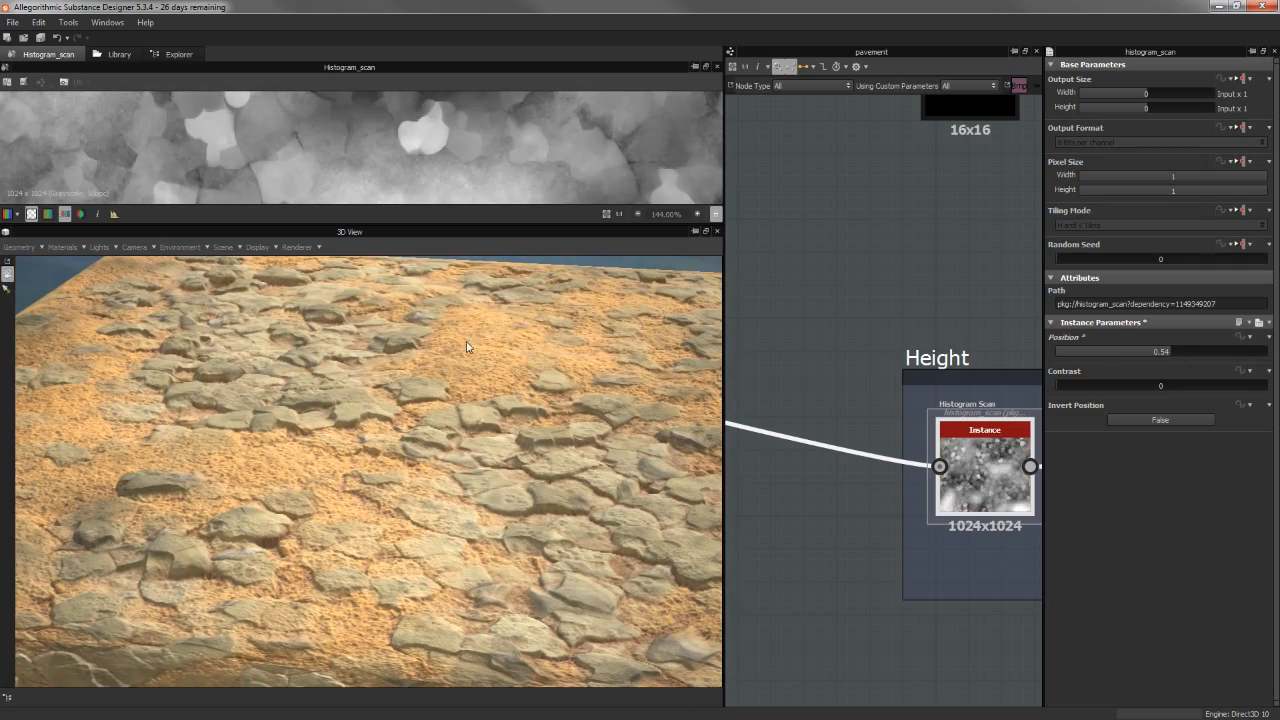
# Compare the stone relief in 3D at Histogram Scan Position values of 0.77 and 0.53.
pyautogui.click(1218, 352)
pyautogui.moveTo(430, 450); pyautogui.dragTo(530, 335)
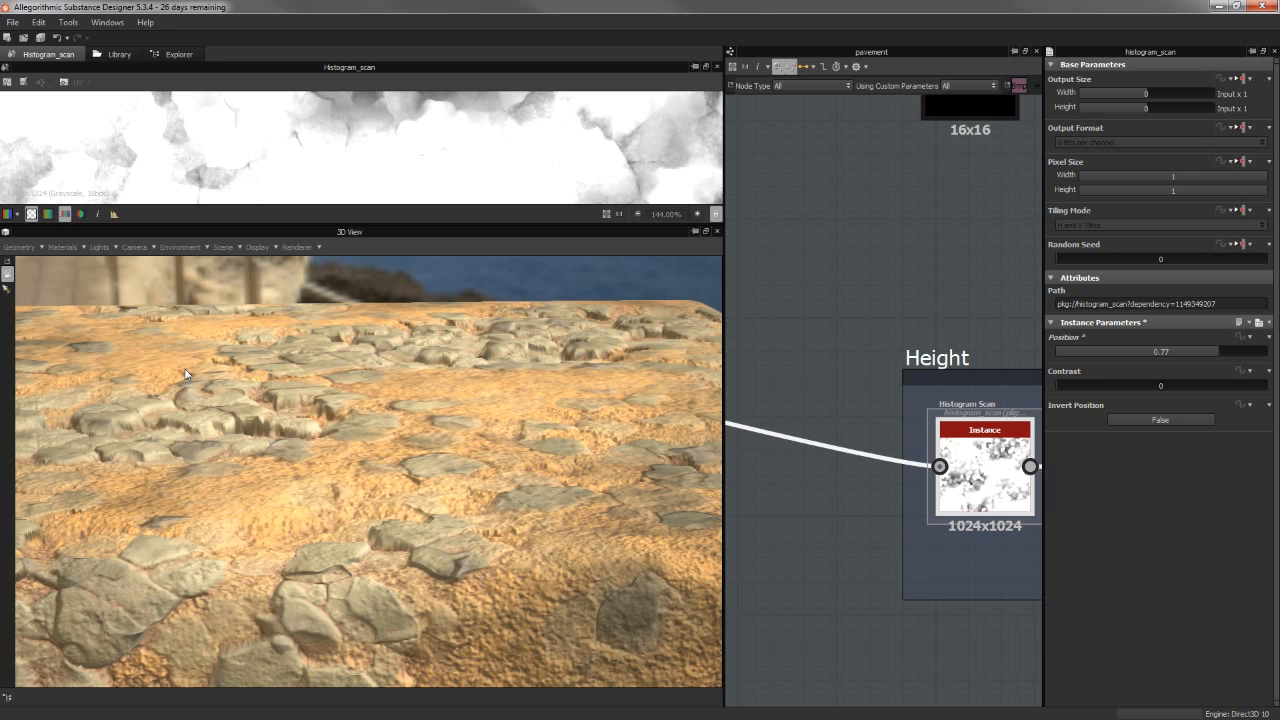
pyautogui.moveTo(522, 395); pyautogui.dragTo(546, 406)
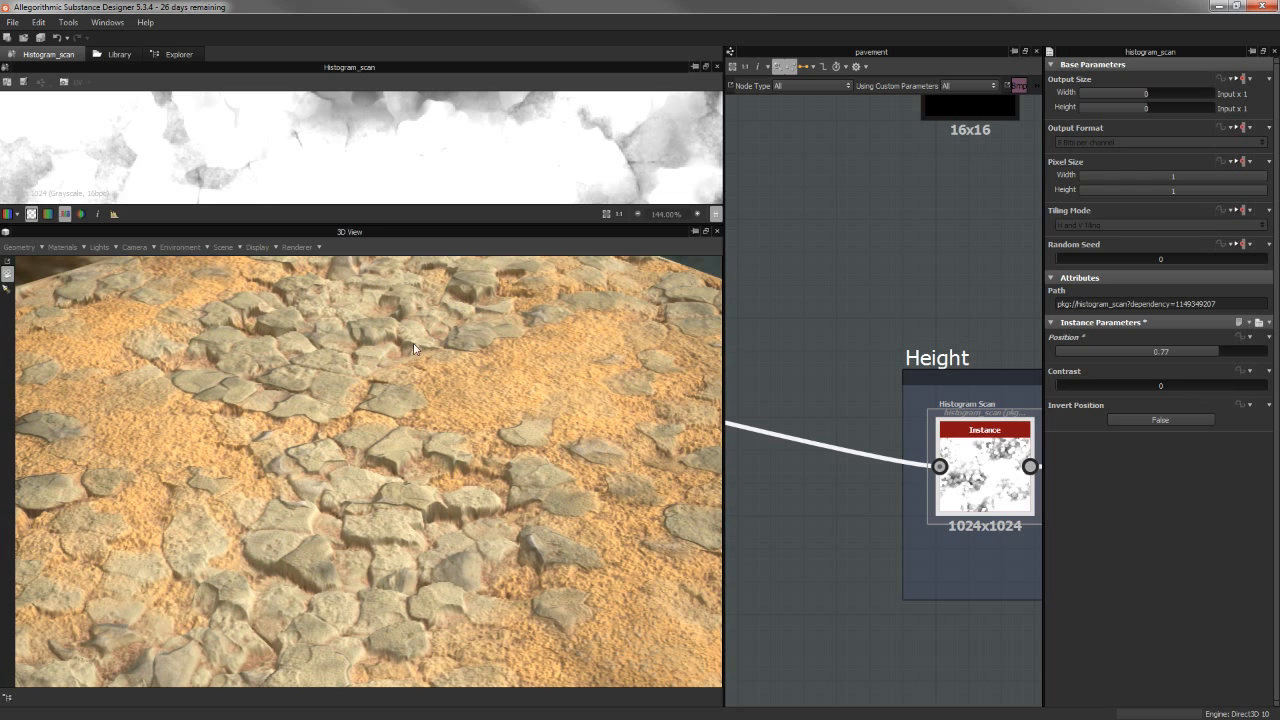
pyautogui.click(1166, 351)
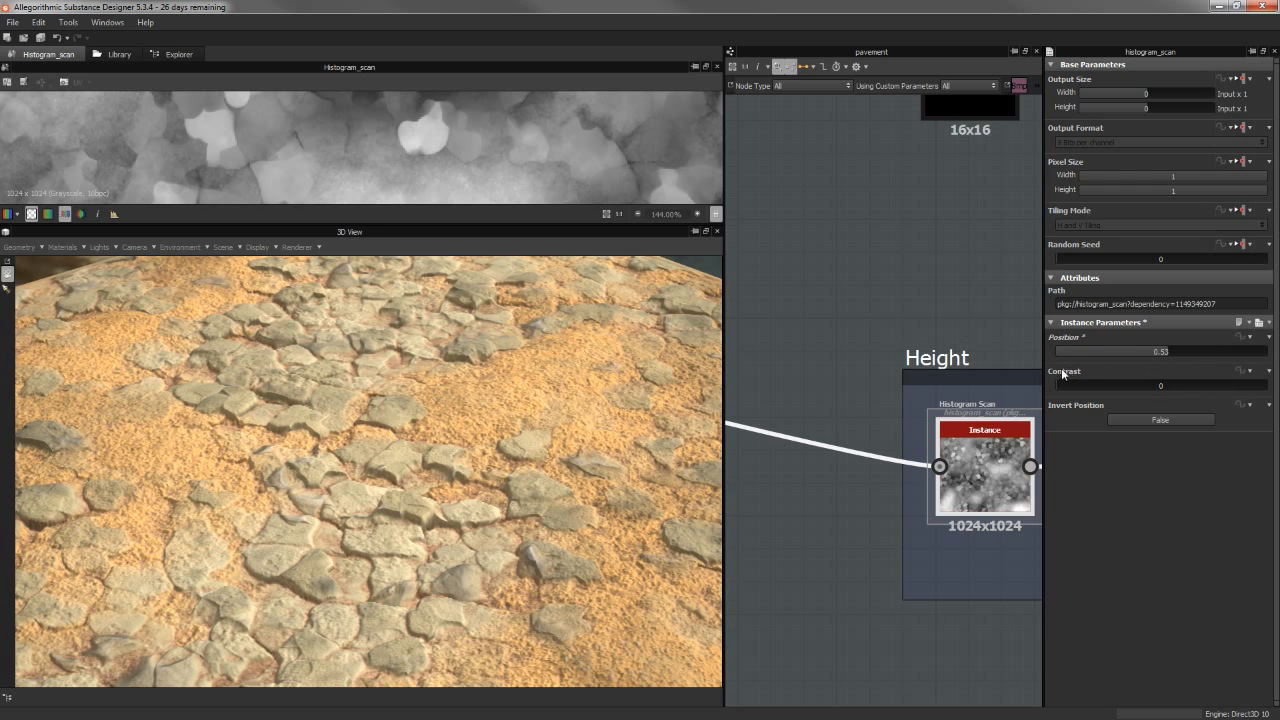
# Undo all the trial Position changes on the Height frame's Histogram Scan.
pyautogui.hotkey('ctrl', 'z')
pyautogui.hotkey('ctrl', 'z')
pyautogui.hotkey('ctrl', 'z')
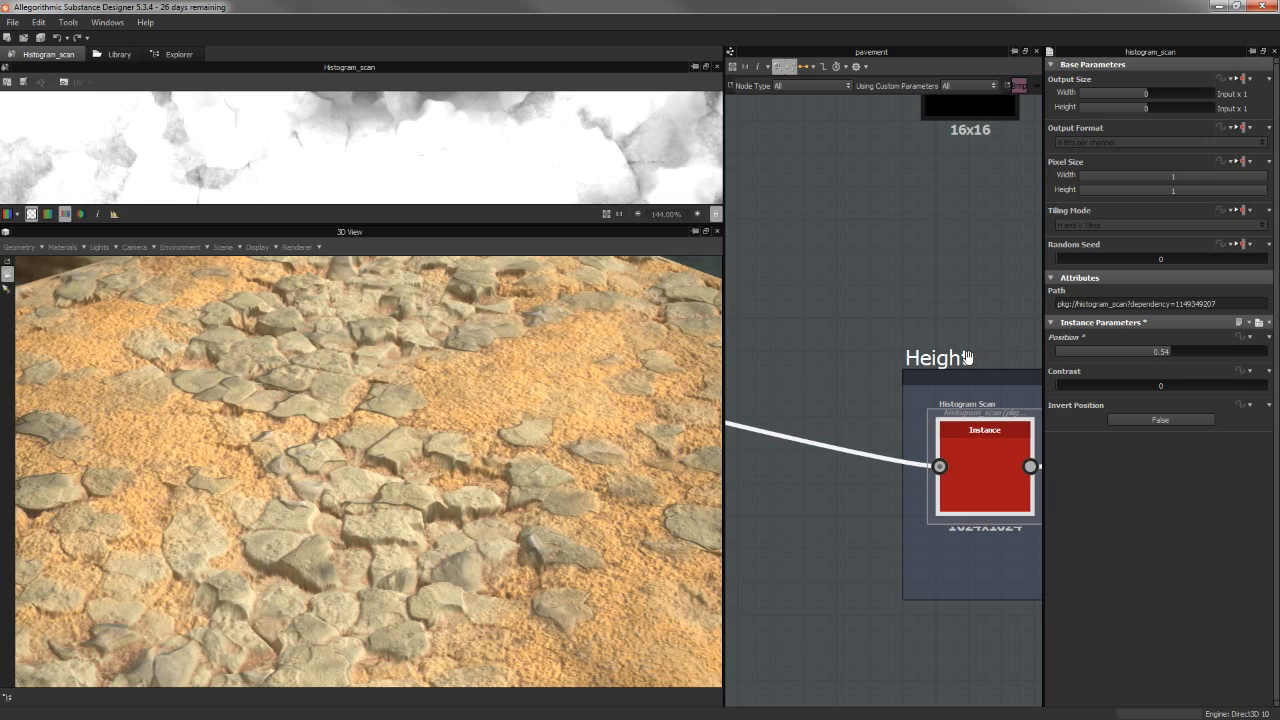
pyautogui.hotkey('ctrl', 'z')
pyautogui.hotkey('ctrl', 'z')
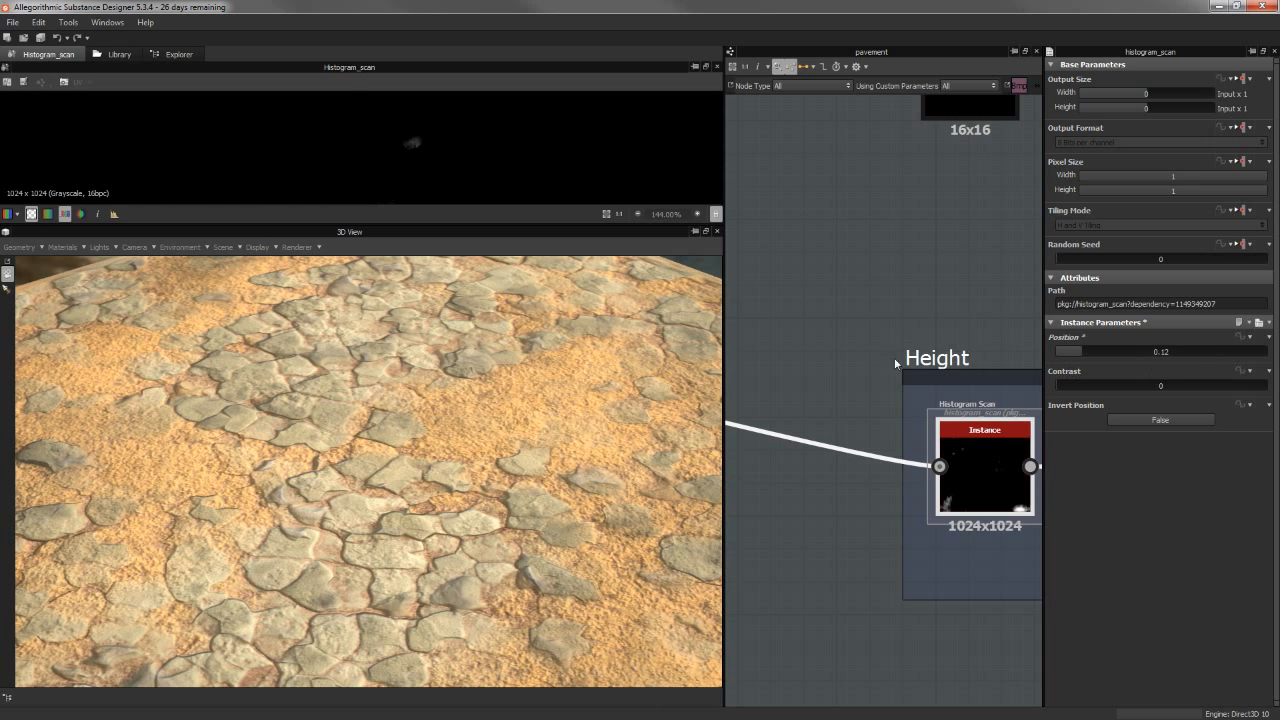
pyautogui.hotkey('ctrl', 'z')
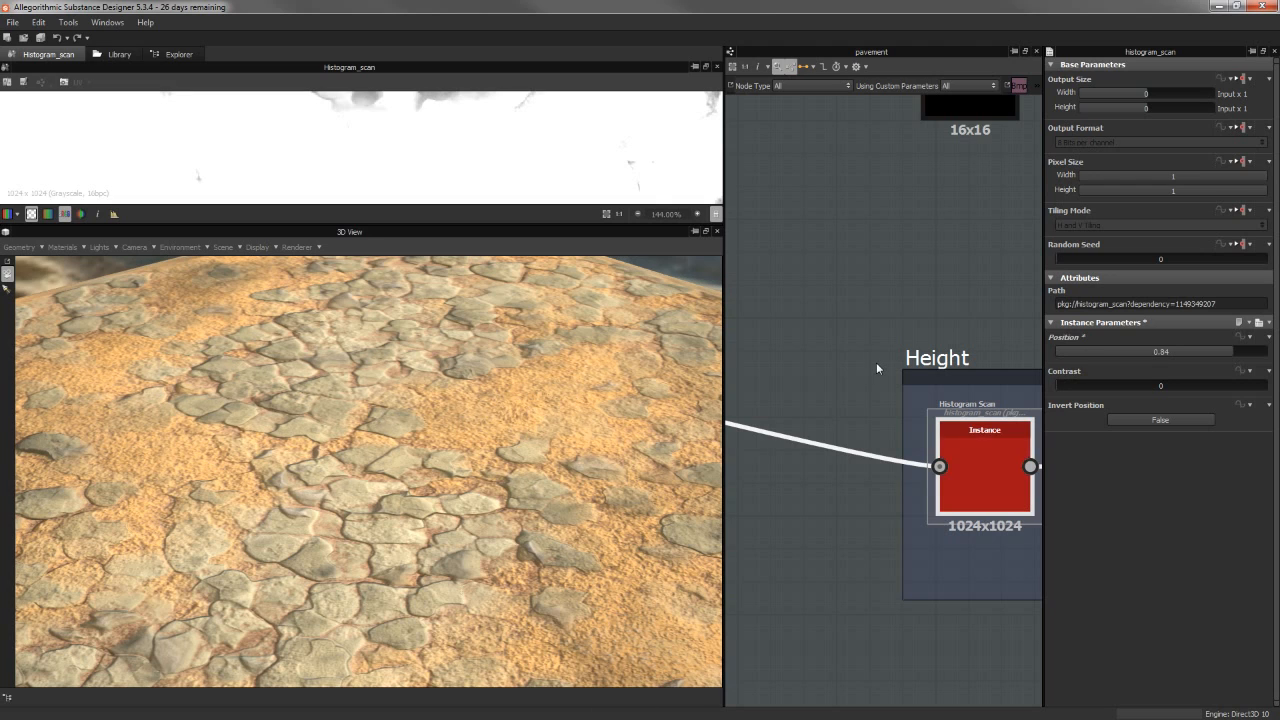
pyautogui.hotkey('ctrl', 'z')
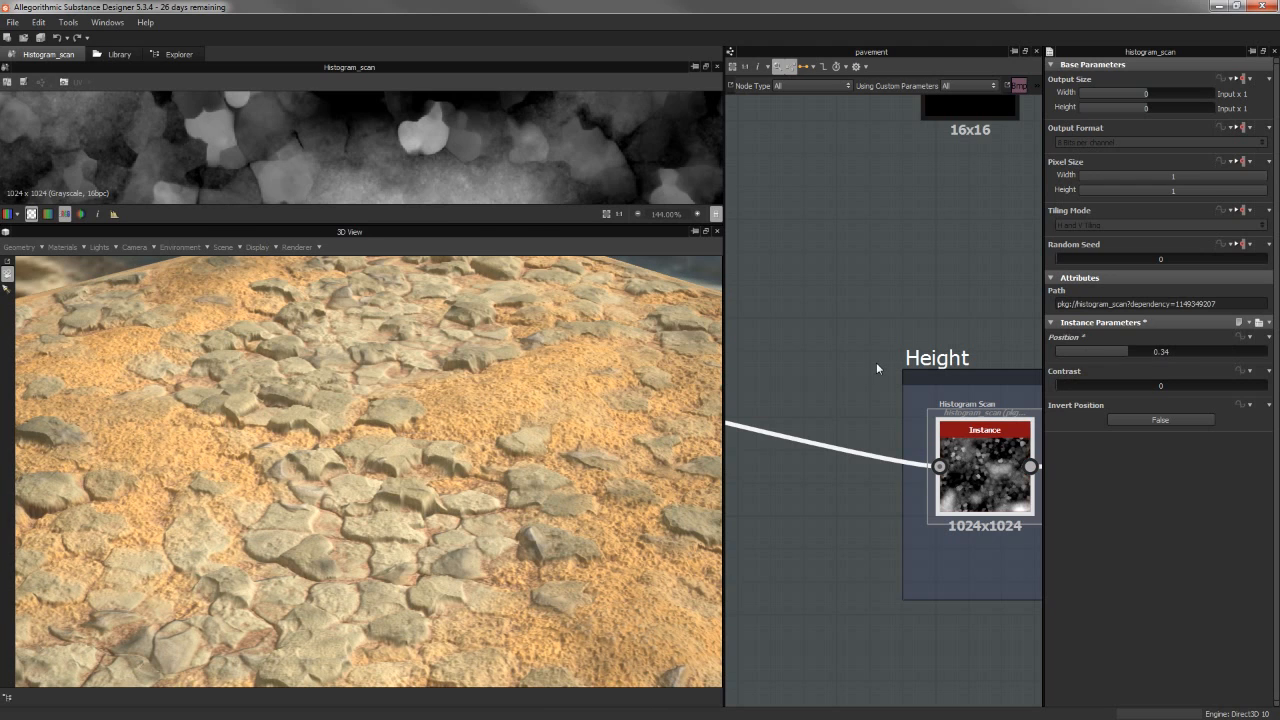
# Give the graph its width back and select the Uniform Color, Levels and Metallic output nodes above the Height frame.
pyautogui.moveTo(421, 431); pyautogui.dragTo(365, 333)
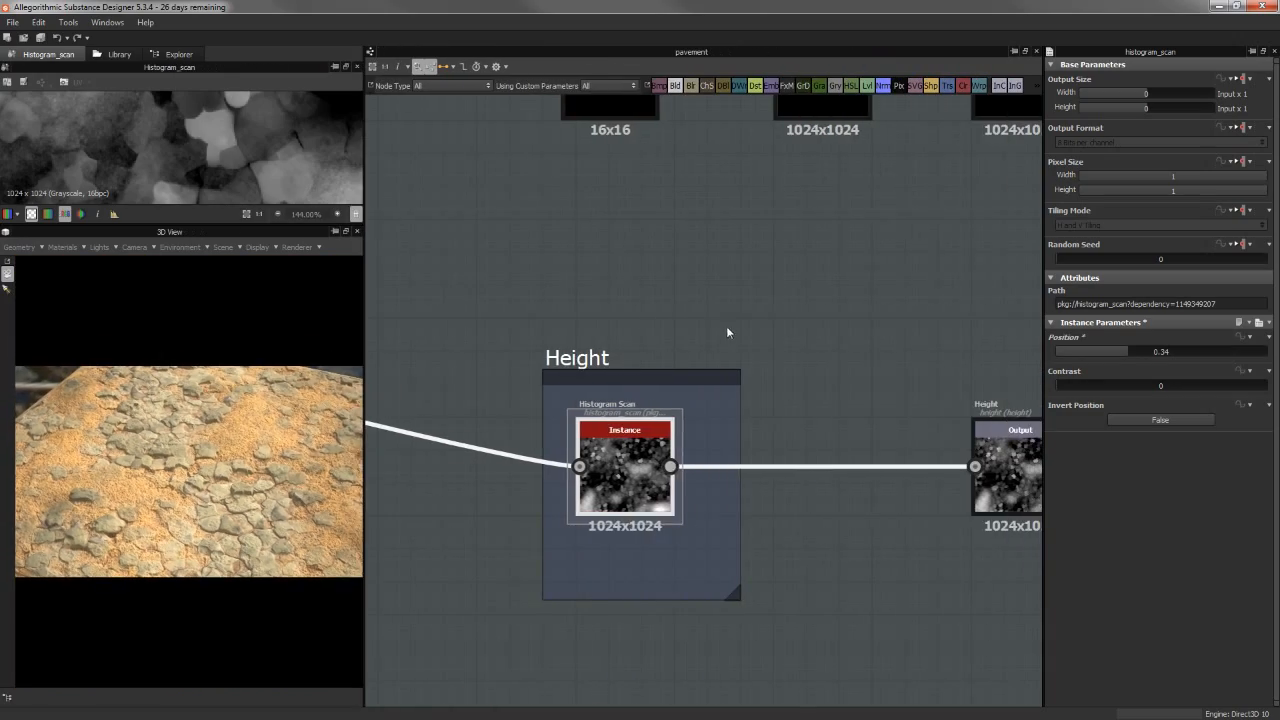
pyautogui.scroll(-4, 729, 334)
pyautogui.moveTo(735, 335); pyautogui.dragTo(747, 445, button='middle')
pyautogui.moveTo(617, 232); pyautogui.dragTo(1042, 346)
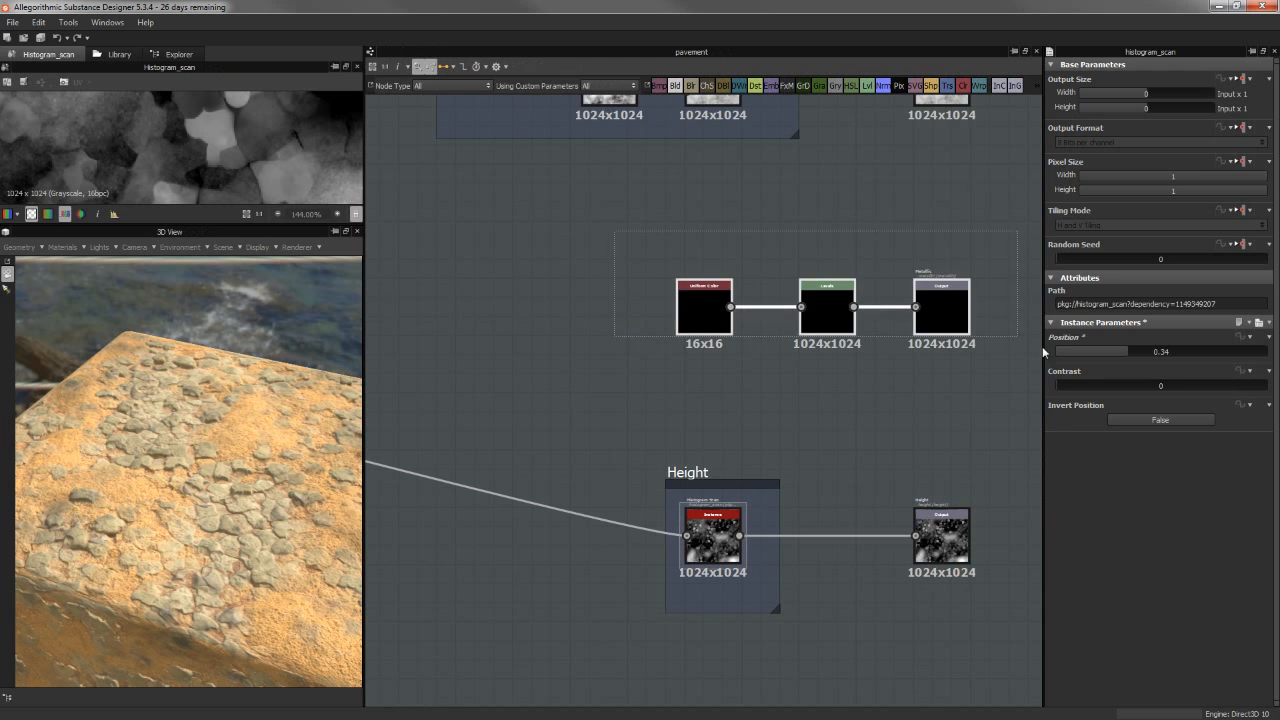
# Locate the Roughness frame and select its Highpass Grayscale node to show its parameters.
pyautogui.moveTo(849, 303); pyautogui.dragTo(822, 370, button='middle')
pyautogui.scroll(1, 625, 363)
pyautogui.moveTo(729, 406); pyautogui.dragTo(557, 459, button='middle')
pyautogui.moveTo(571, 306); pyautogui.dragTo(920, 531, button='middle')
pyautogui.click(818, 413)
pyautogui.scroll(-3, 840, 440)
pyautogui.scroll(3, 643, 331)
pyautogui.click(700, 357)
# Trace the Highpass Grayscale's input connection back to the Blend node in the Pebbles frame.
pyautogui.moveTo(744, 334); pyautogui.dragTo(1250, 384, button='middle')
pyautogui.scroll(-3, 684, 374)
pyautogui.moveTo(743, 389); pyautogui.dragTo(1140, 423, button='middle')
pyautogui.moveTo(617, 349); pyautogui.dragTo(1279, 383, button='middle')
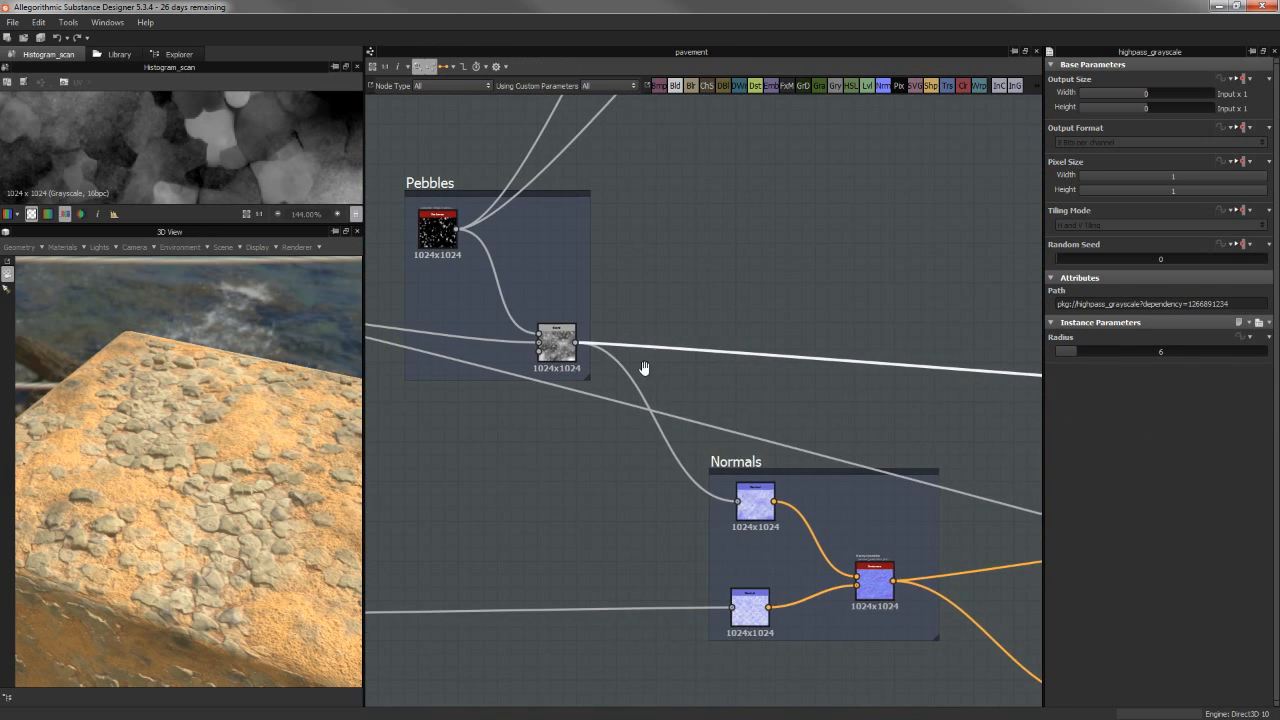
pyautogui.moveTo(645, 368); pyautogui.dragTo(745, 390, button='middle')
pyautogui.scroll(1, 620, 323)
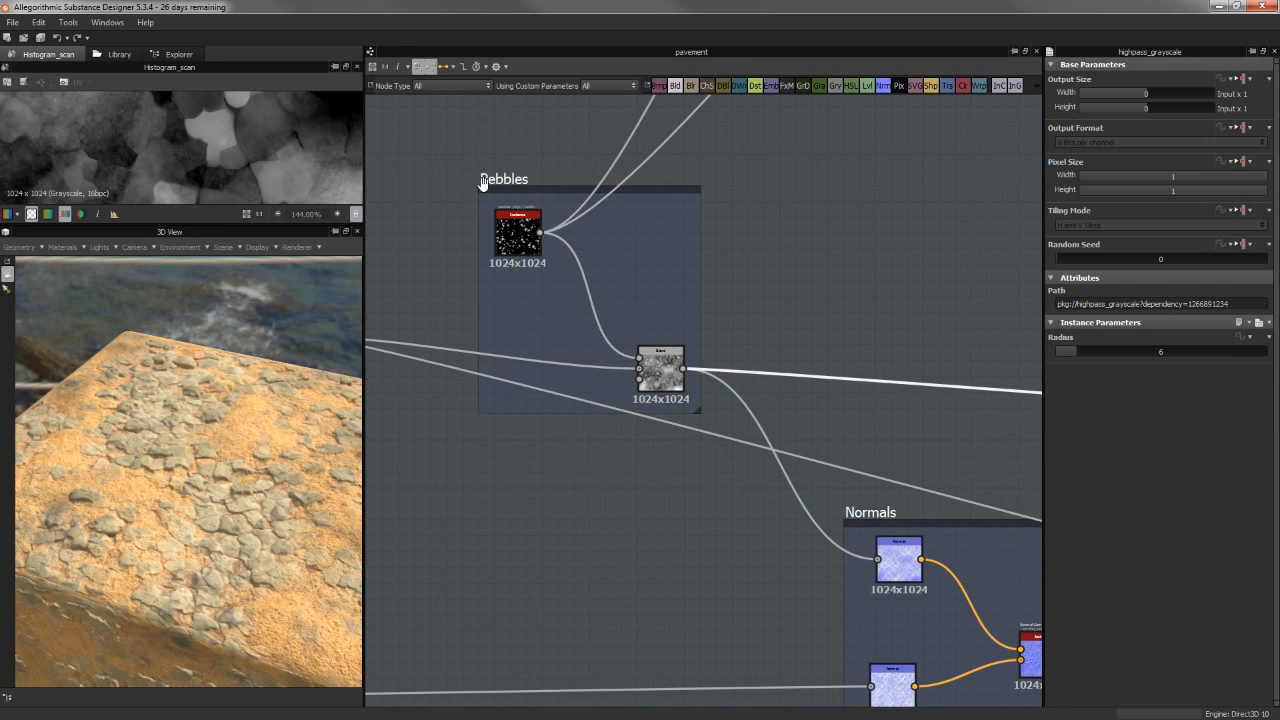
# Follow the connection from the Pebbles Blend forward to the Roughness frame and preview the Highpass Grayscale node.
pyautogui.moveTo(745, 360); pyautogui.dragTo(40, 311, button='middle')
pyautogui.scroll(-1, 1002, 388)
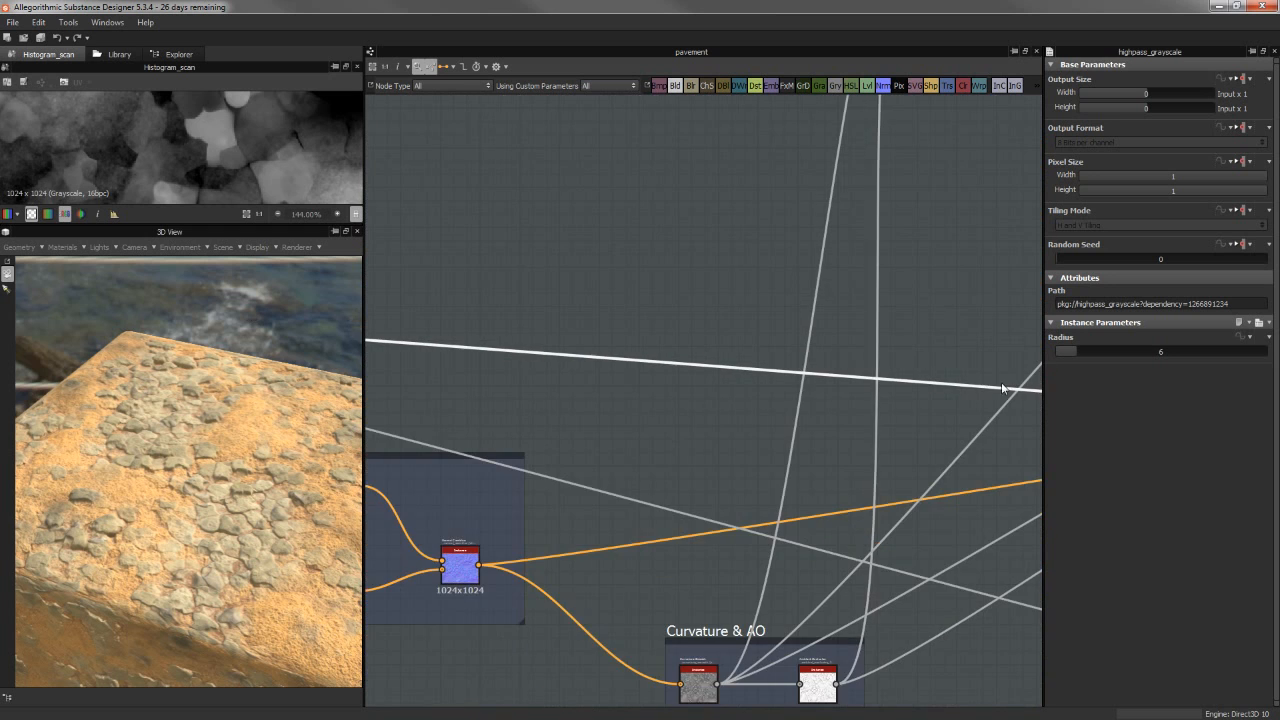
pyautogui.moveTo(1002, 388); pyautogui.dragTo(322, 362, button='middle')
pyautogui.moveTo(740, 383); pyautogui.dragTo(299, 279, button='middle')
pyautogui.moveTo(687, 345); pyautogui.dragTo(691, 377, button='middle')
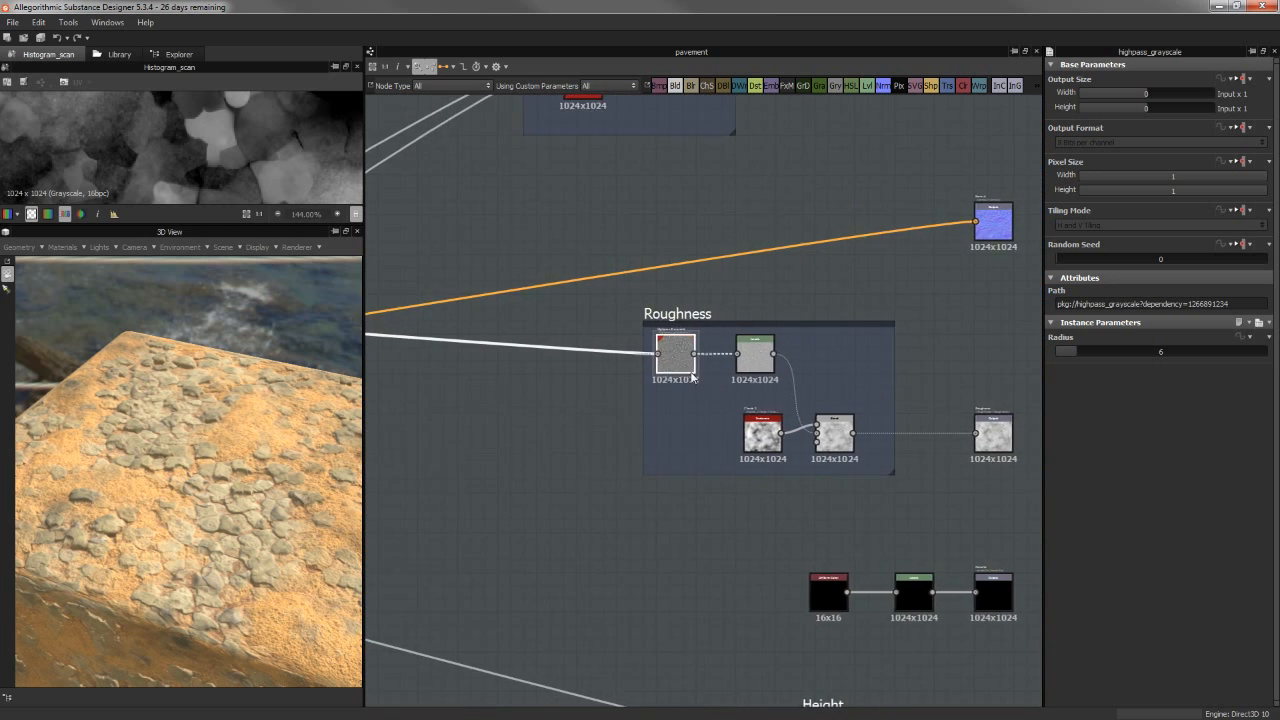
pyautogui.scroll(2, 691, 377)
pyautogui.doubleClick(611, 286)
pyautogui.scroll(1, 611, 284)
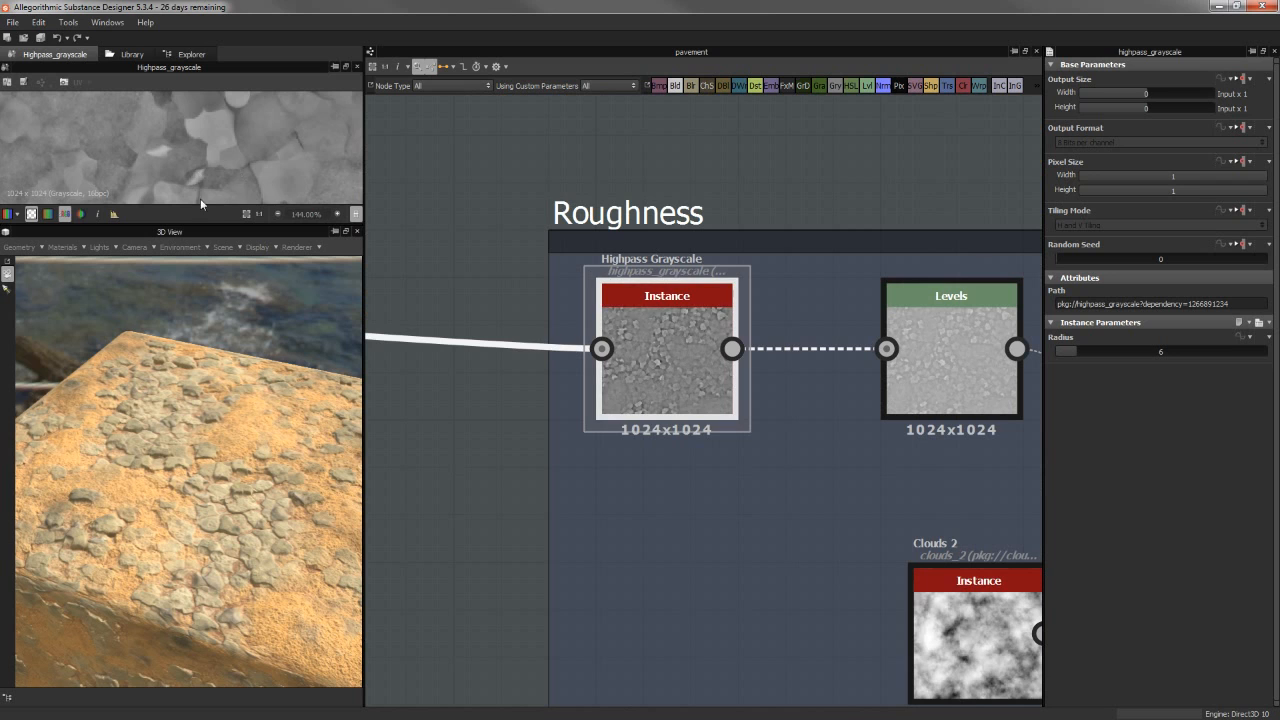
# Enlarge the 2D preview and examine the Highpass Grayscale texture both up close and as a whole.
pyautogui.moveTo(202, 222); pyautogui.dragTo(202, 425)
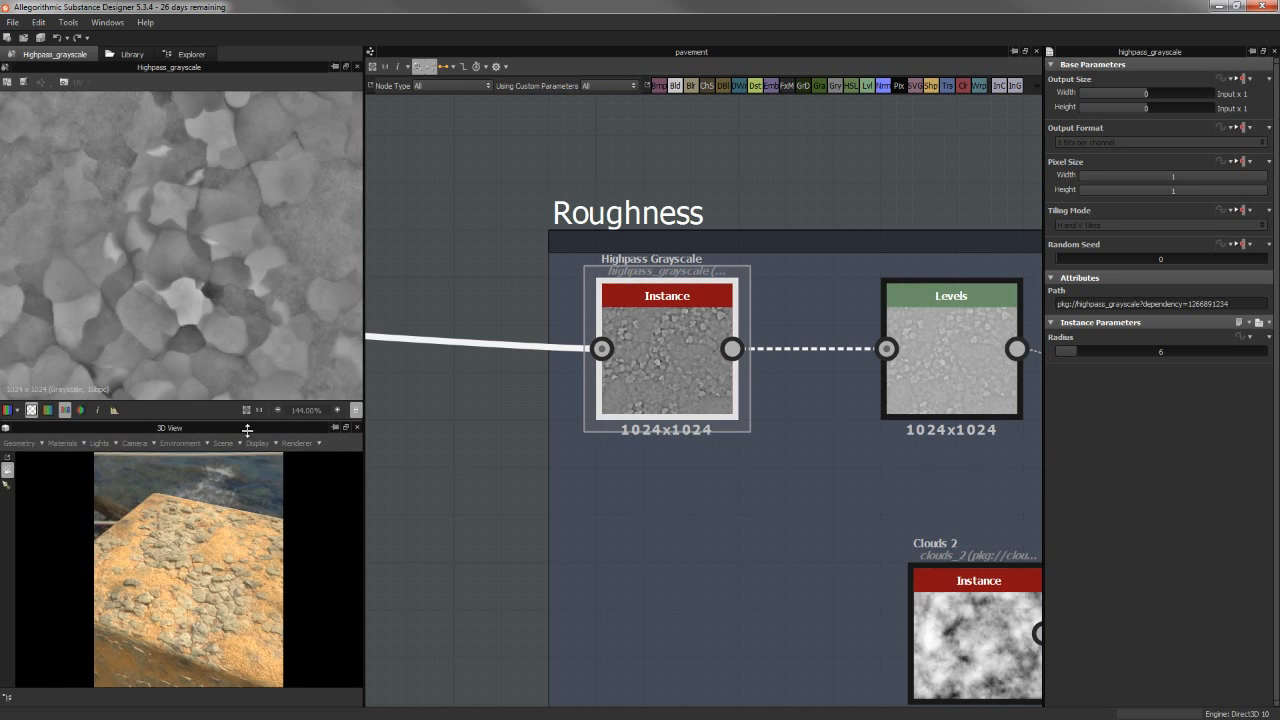
pyautogui.scroll(-5, 178, 245)
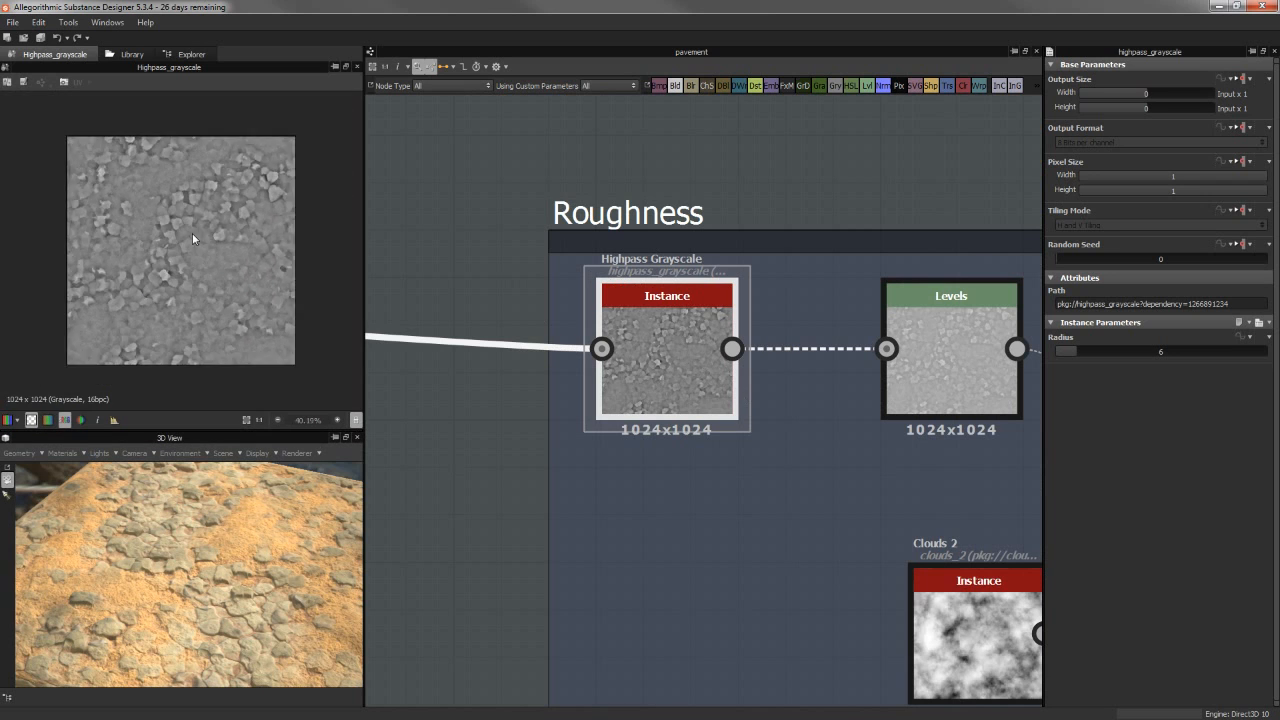
pyautogui.scroll(3, 192, 233)
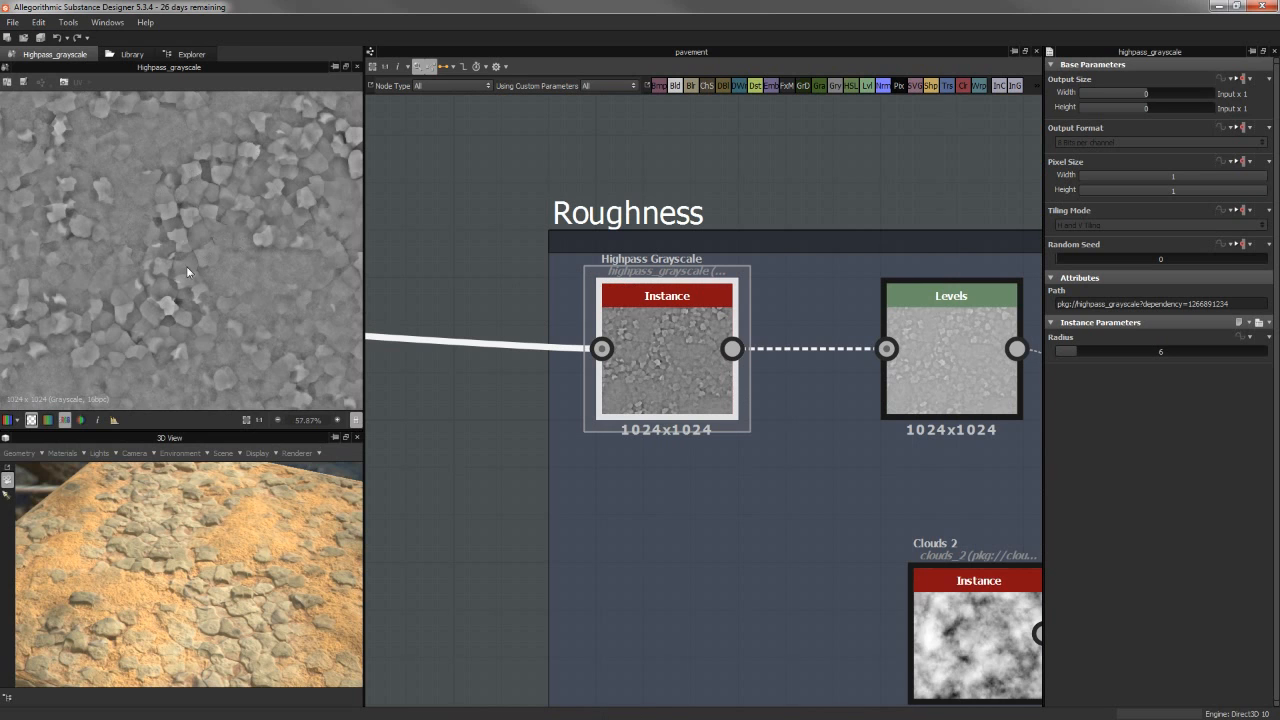
pyautogui.scroll(-1, 186, 266)
# Preview the Levels node that follows the Highpass Grayscale in the Roughness frame.
pyautogui.moveTo(818, 388); pyautogui.dragTo(756, 390, button='middle')
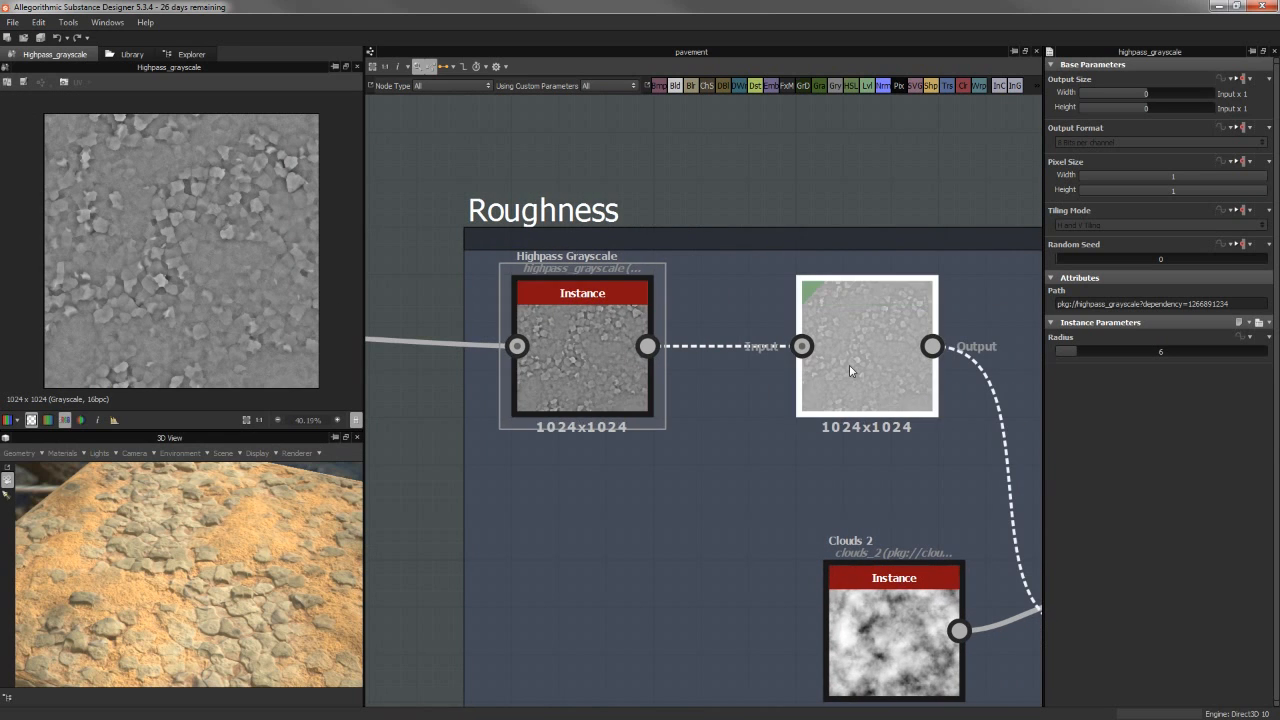
pyautogui.doubleClick(849, 366)
pyautogui.scroll(1, 253, 301)
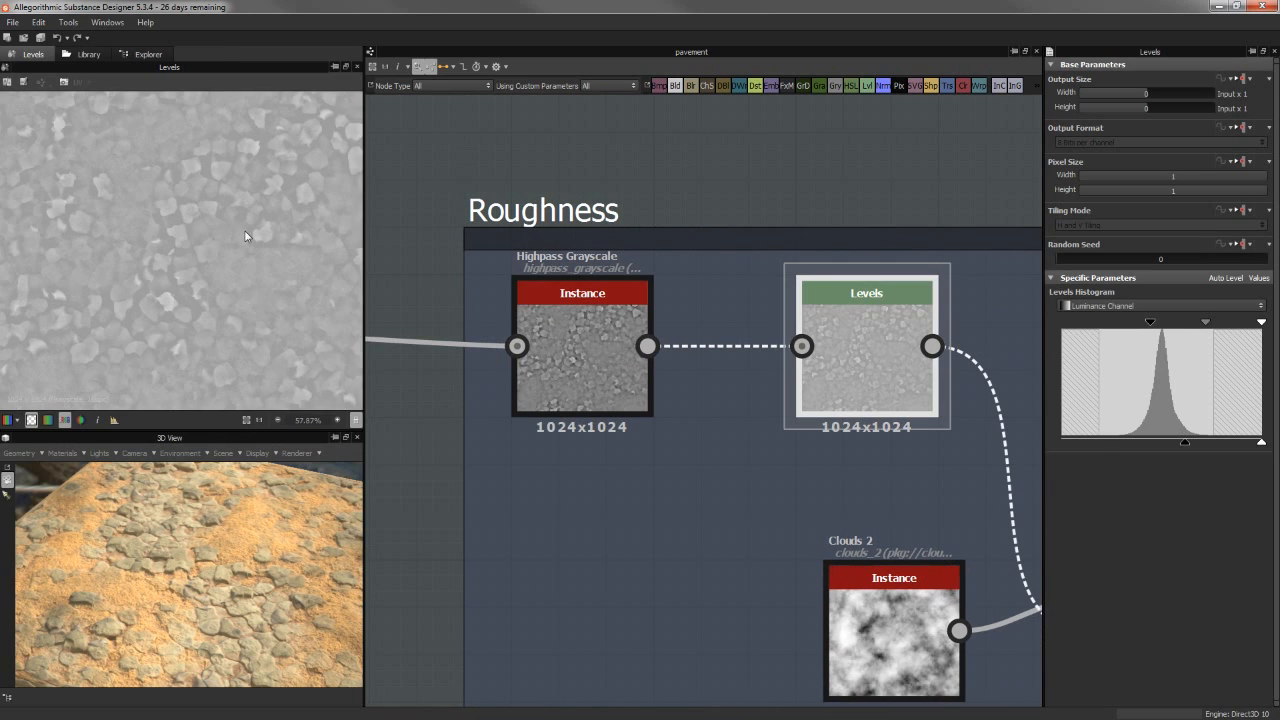
pyautogui.scroll(-1, 663, 287)
# Compare the Clouds 2 texture with the Levels texture, the two inputs of the Roughness frame's Blend node.
pyautogui.moveTo(802, 346); pyautogui.dragTo(639, 279, button='middle')
pyautogui.doubleClick(708, 515)
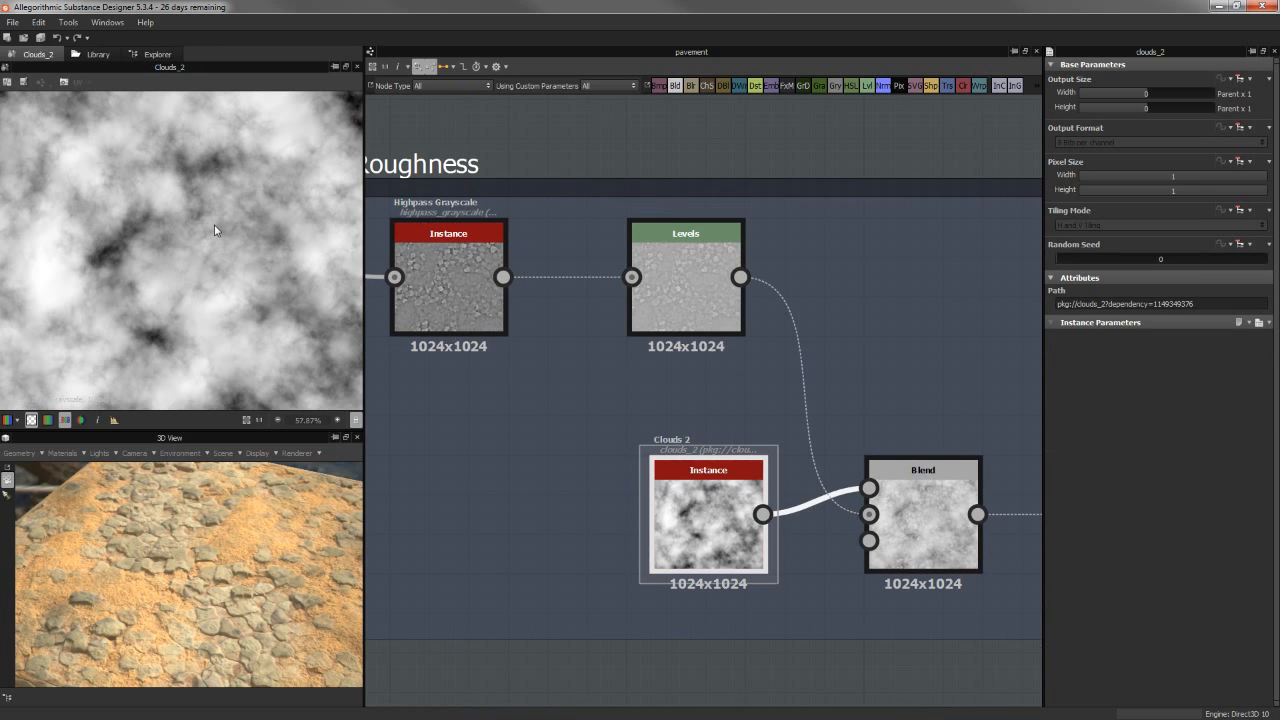
pyautogui.doubleClick(866, 460)
pyautogui.doubleClick(700, 270)
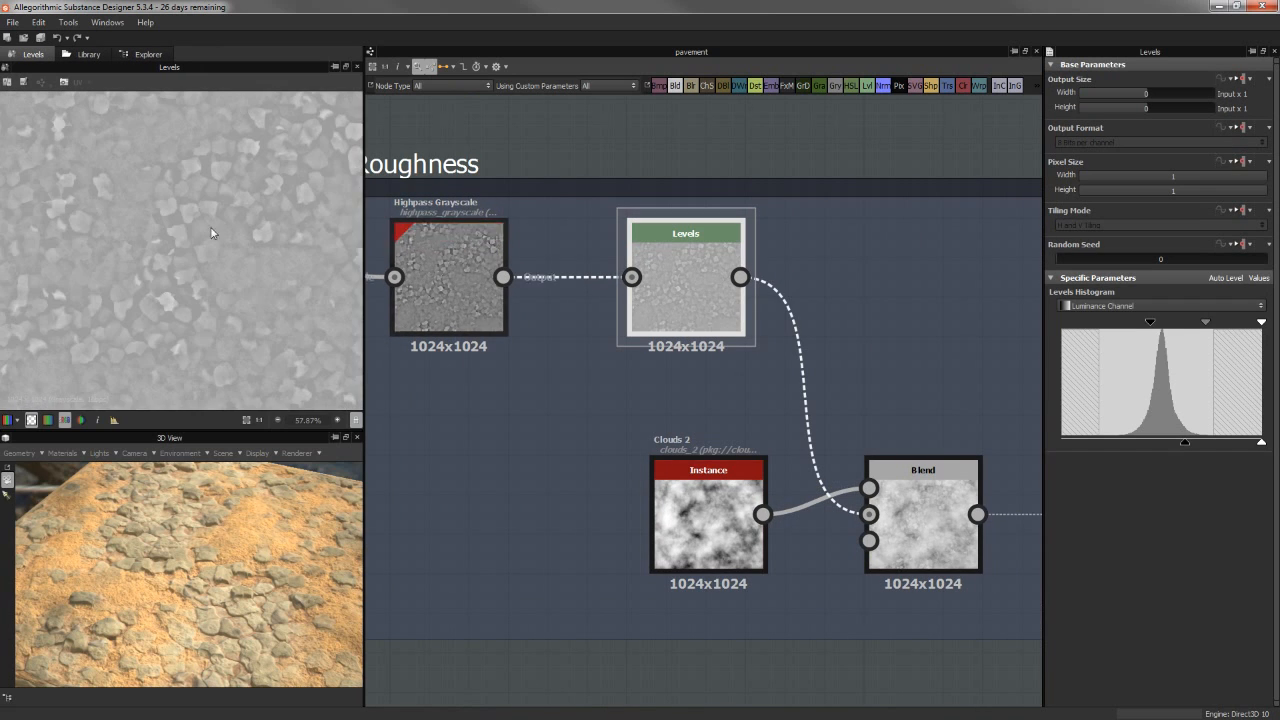
pyautogui.scroll(3, 195, 200)
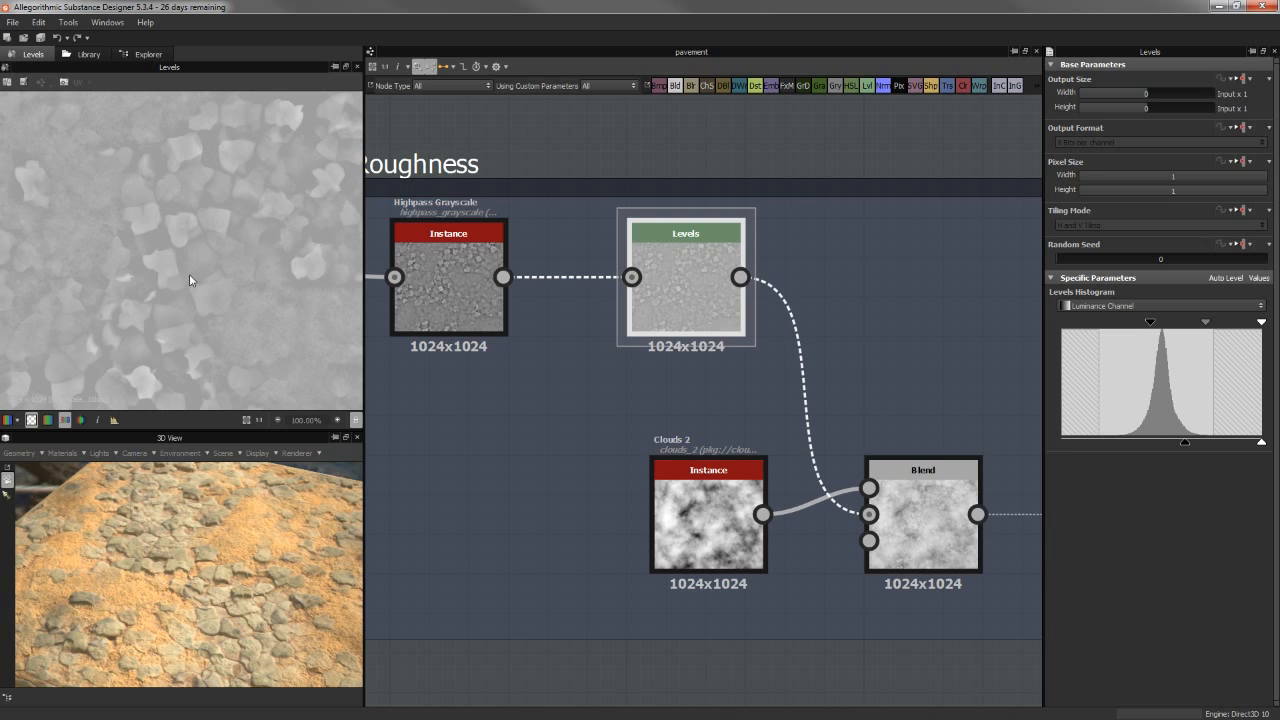
# Preview the Roughness frame's Blend node and follow its outgoing connection to preview the Roughness output node.
pyautogui.doubleClick(905, 520)
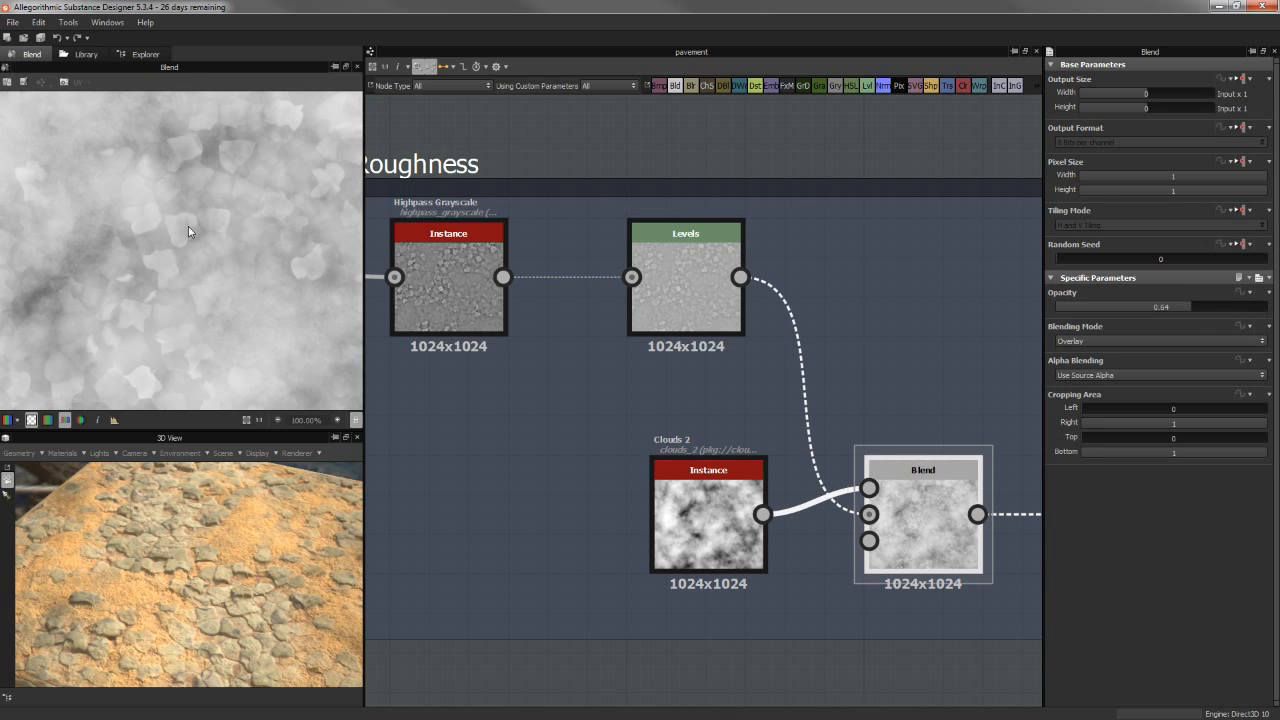
pyautogui.scroll(-4, 188, 226)
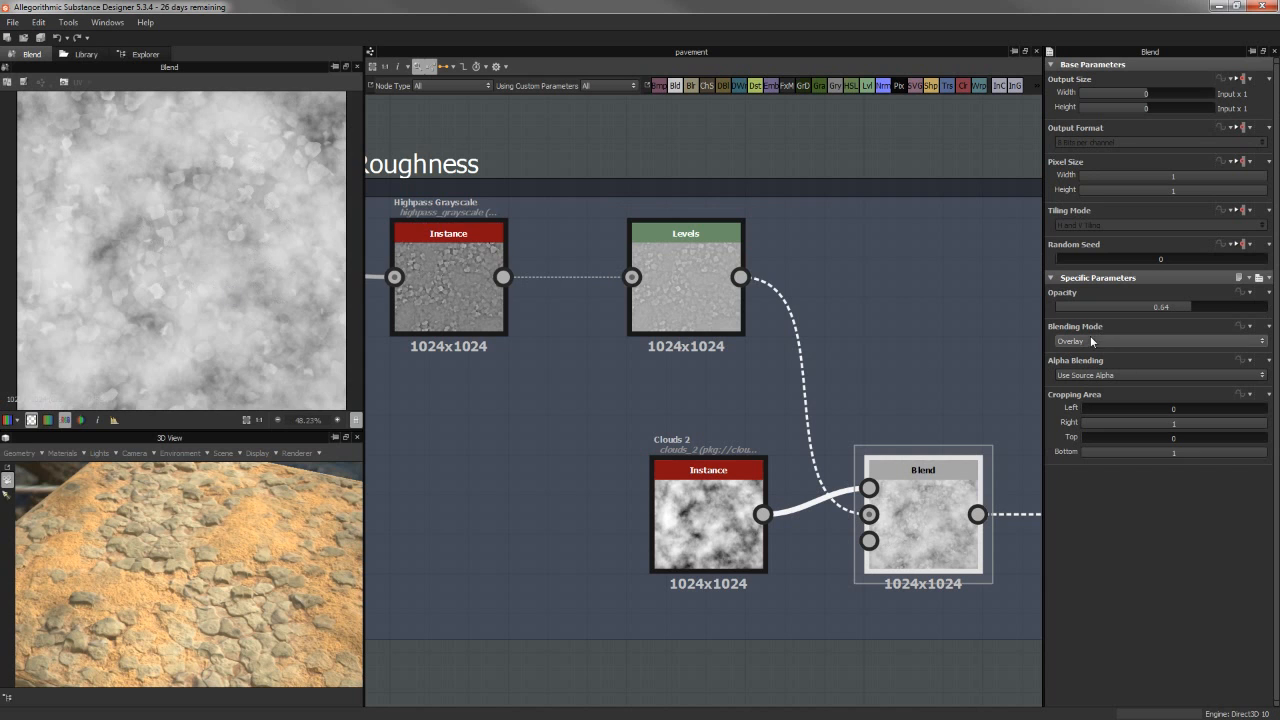
pyautogui.moveTo(986, 430); pyautogui.dragTo(900, 425, button='middle')
pyautogui.moveTo(686, 345); pyautogui.dragTo(523, 329, button='middle')
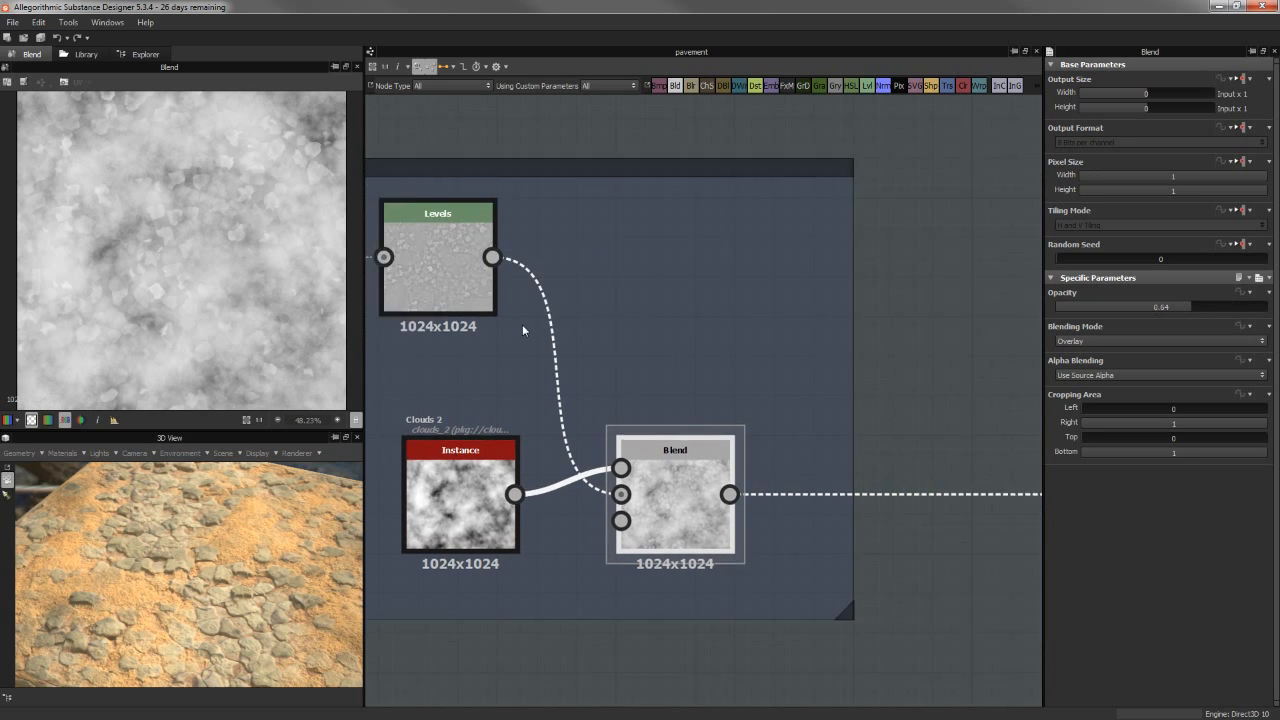
pyautogui.scroll(-3, 674, 345)
pyautogui.moveTo(768, 394); pyautogui.dragTo(614, 369, button='middle')
pyautogui.doubleClick(809, 419)
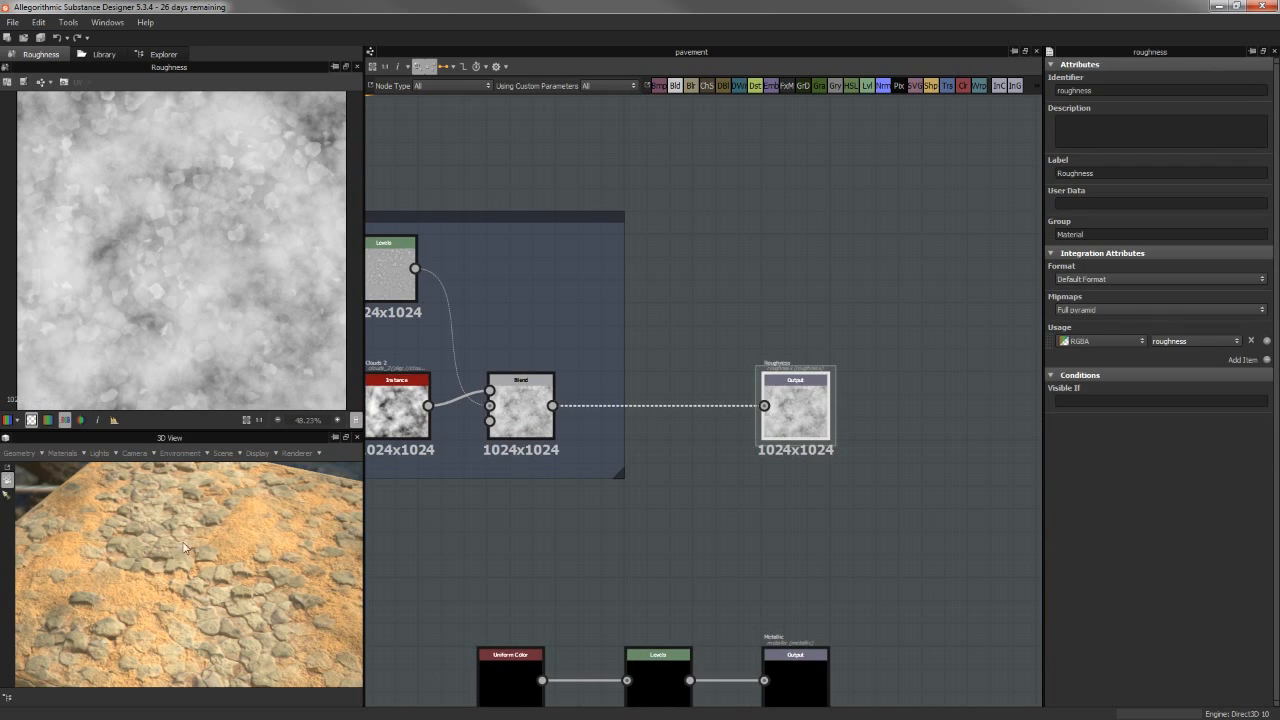
# Expand the 3D view to fill the window and examine the pavement's stones and sand from several angles.
pyautogui.moveTo(184, 544); pyautogui.dragTo(187, 474)
pyautogui.moveTo(175, 431); pyautogui.dragTo(189, 409)
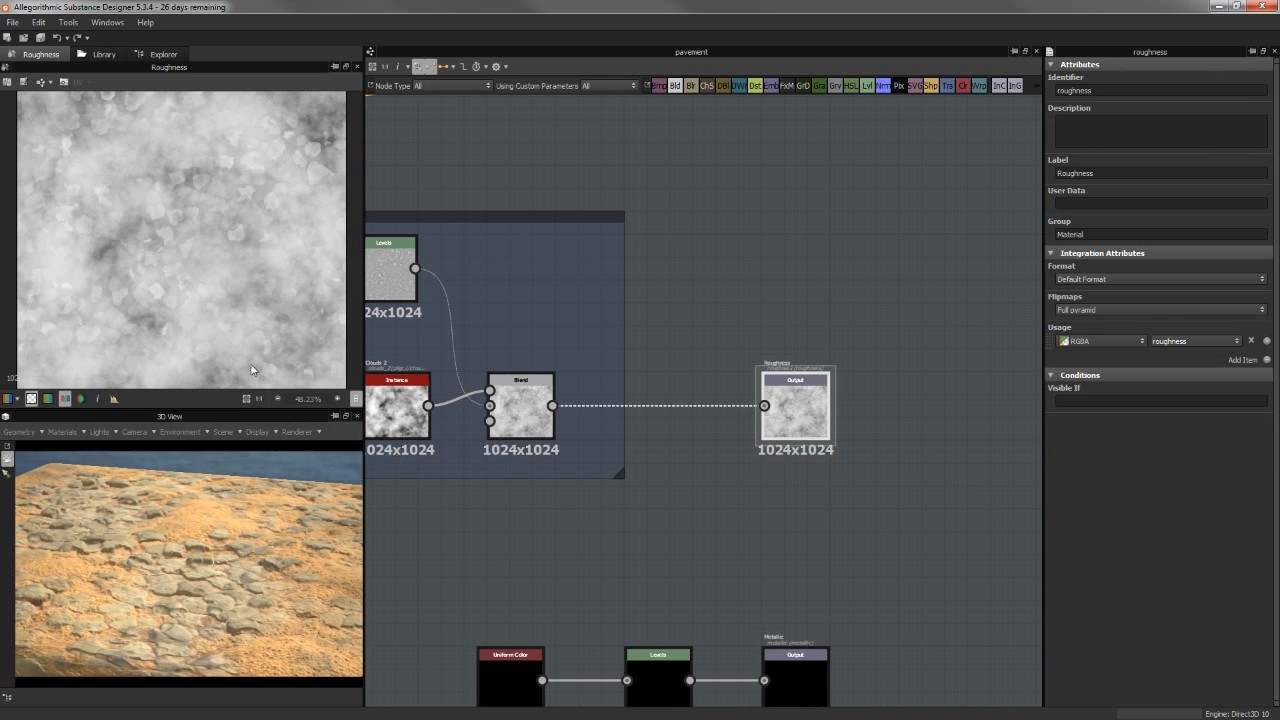
pyautogui.doubleClick(171, 418)
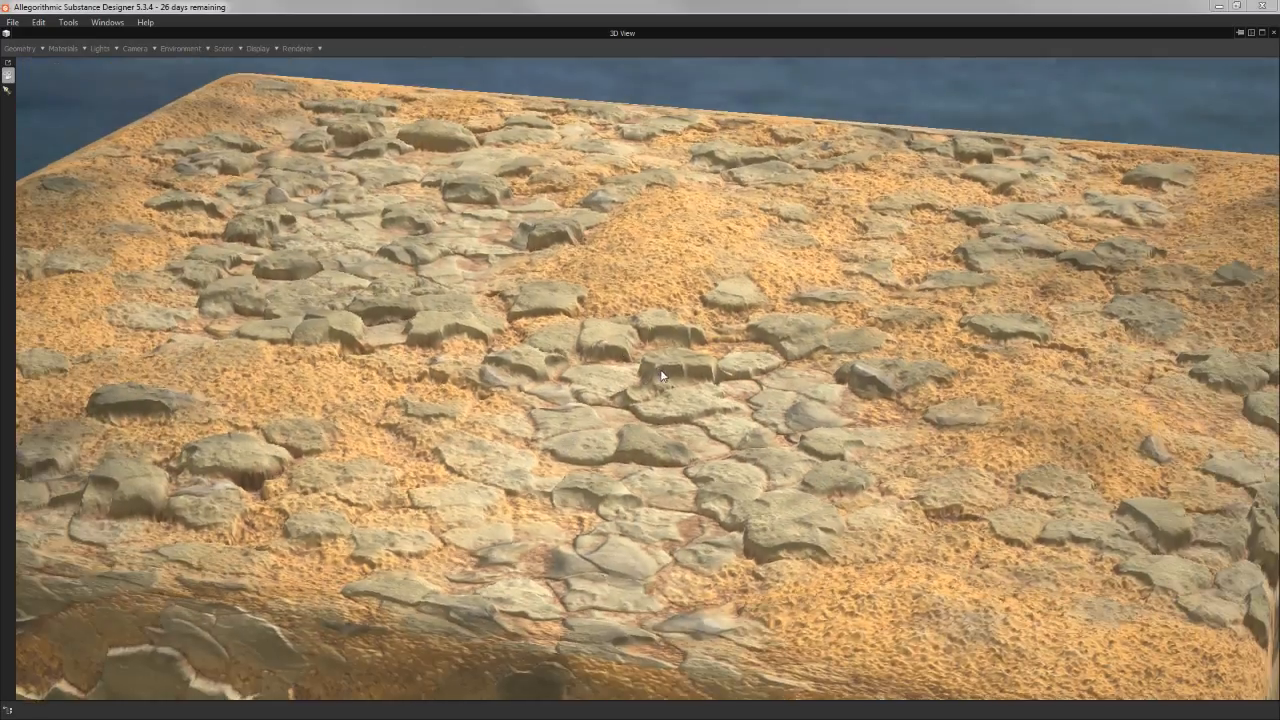
pyautogui.moveTo(660, 375); pyautogui.dragTo(374, 286)
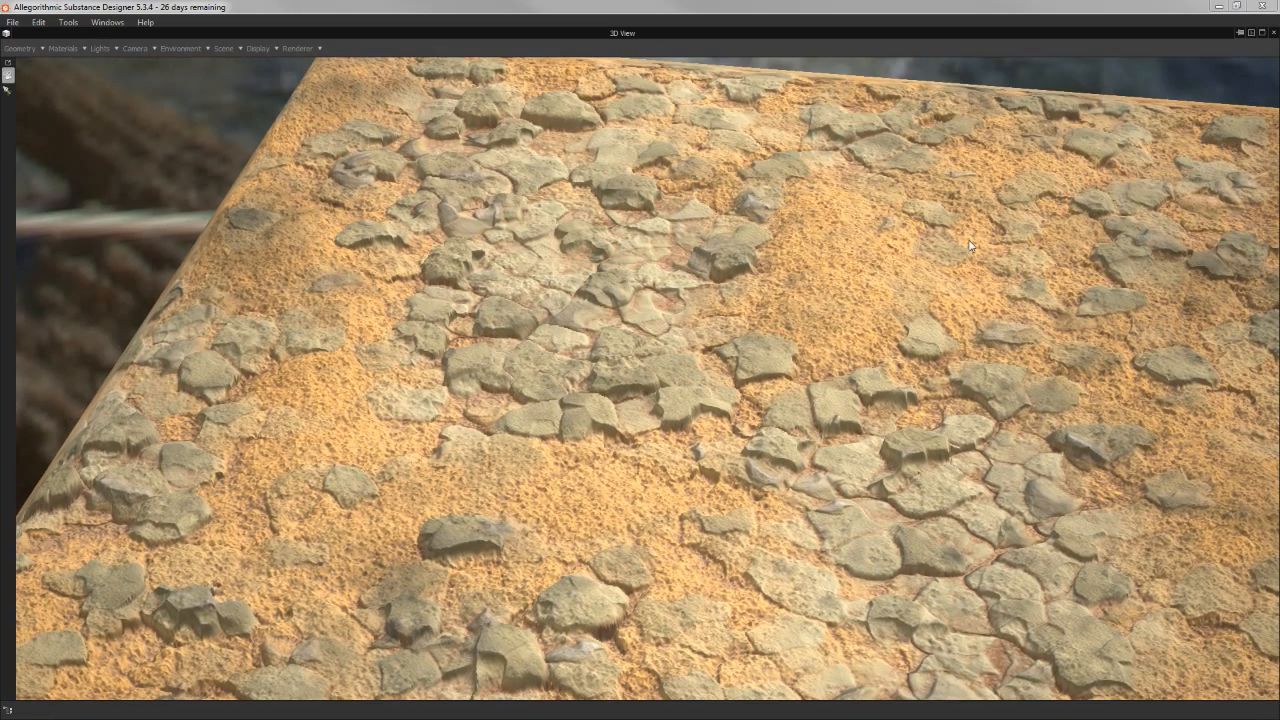
pyautogui.moveTo(839, 297); pyautogui.dragTo(662, 265)
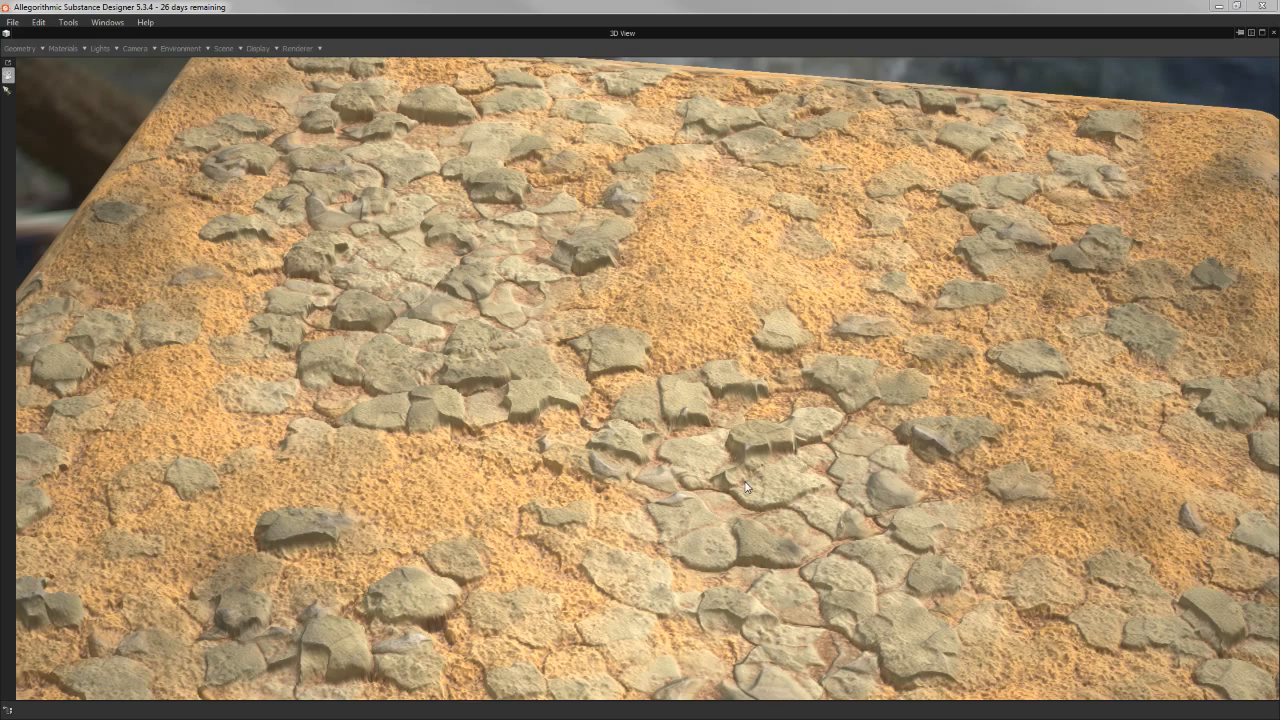
pyautogui.moveTo(470, 545); pyautogui.dragTo(650, 465)
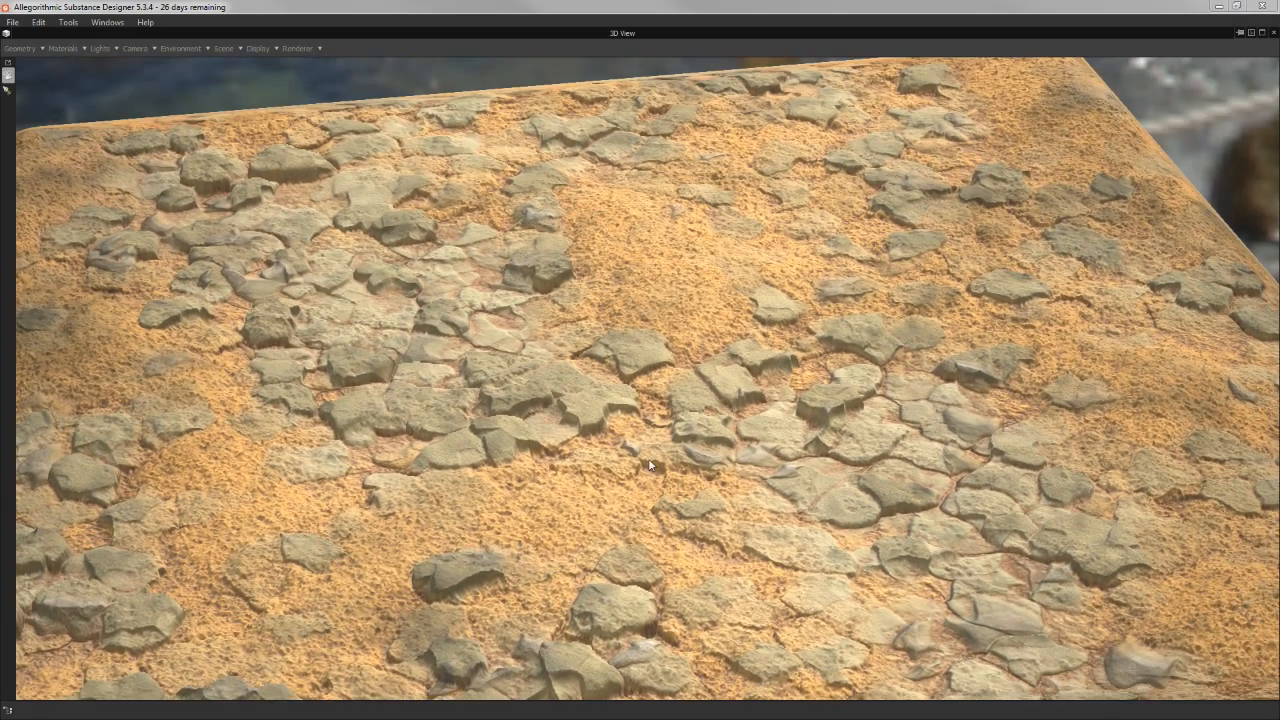
pyautogui.moveTo(686, 299); pyautogui.dragTo(672, 319)
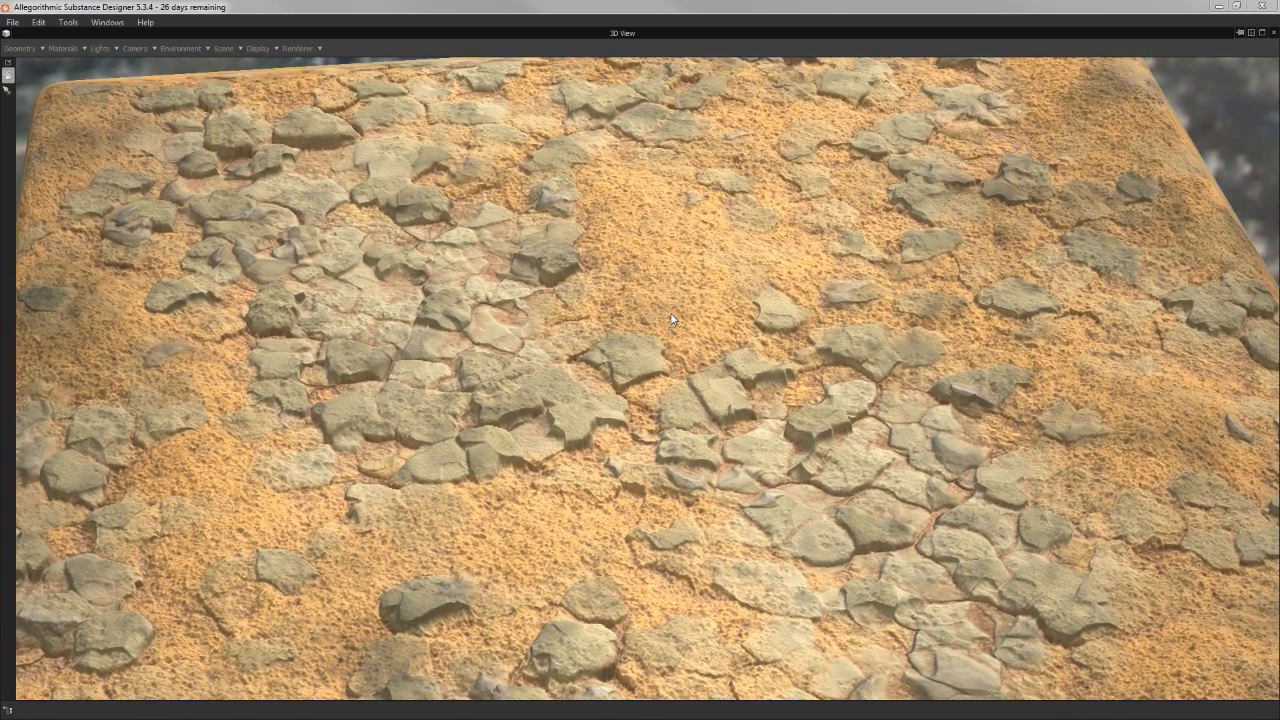